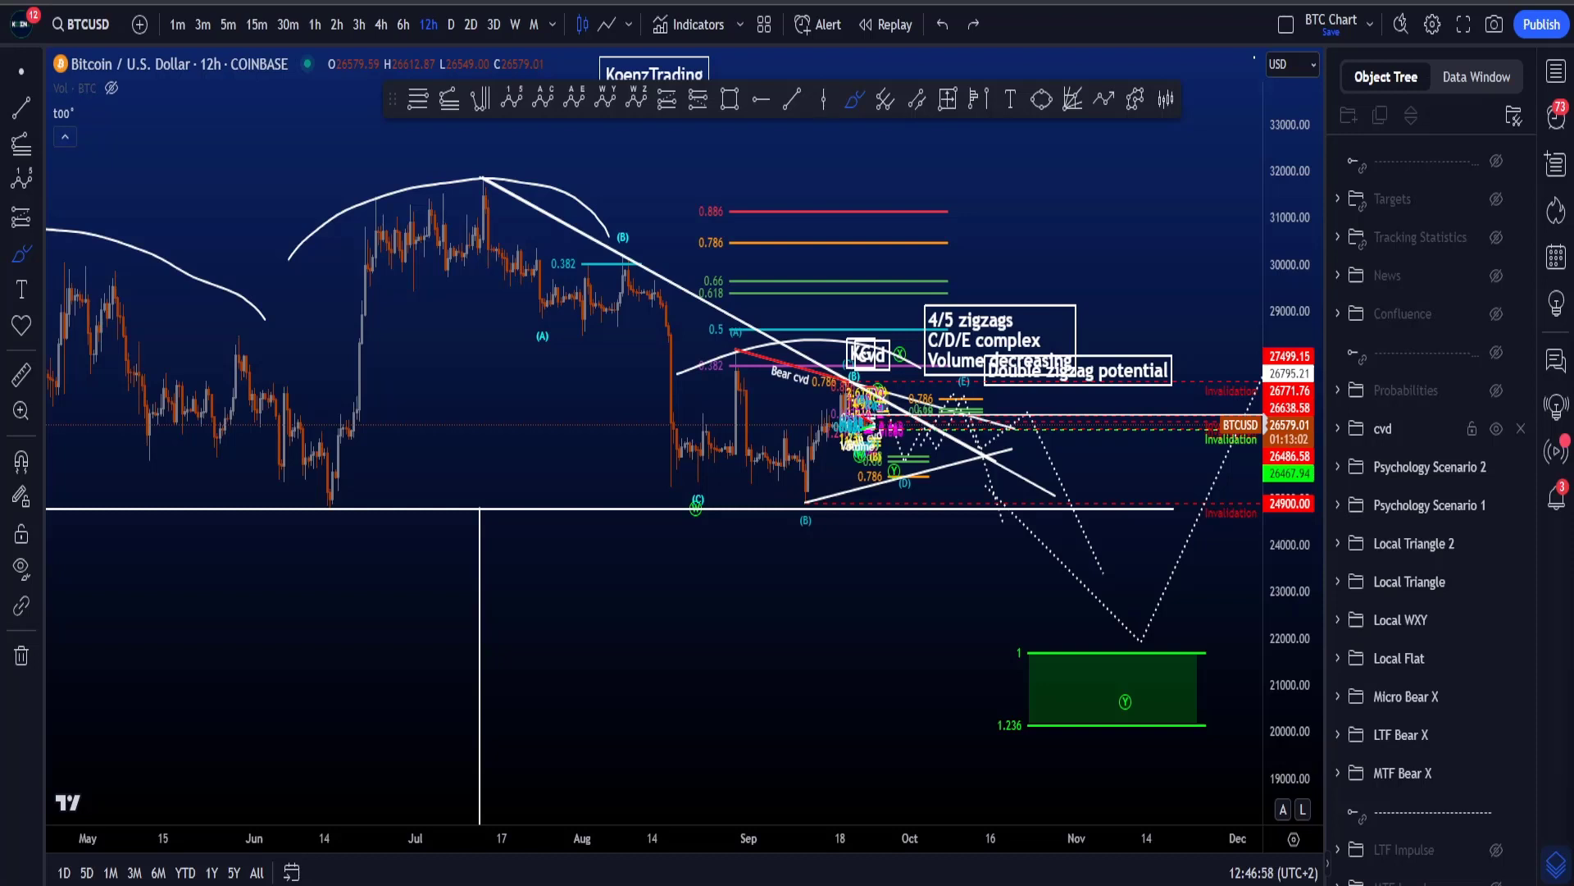
# - Brush the W-X-Y path from the July high into the green Y zone, circle the "Double zigzag potential" label, and undo the strokes
pyautogui.moveTo(376, 617)
pyautogui.mouseDown()
pyautogui.moveTo(1083, 574)
pyautogui.moveTo(460, 185)
pyautogui.moveTo(623, 602)
pyautogui.moveTo(794, 524)
pyautogui.mouseUp()
pyautogui.hotkey('ctrl', 'z')
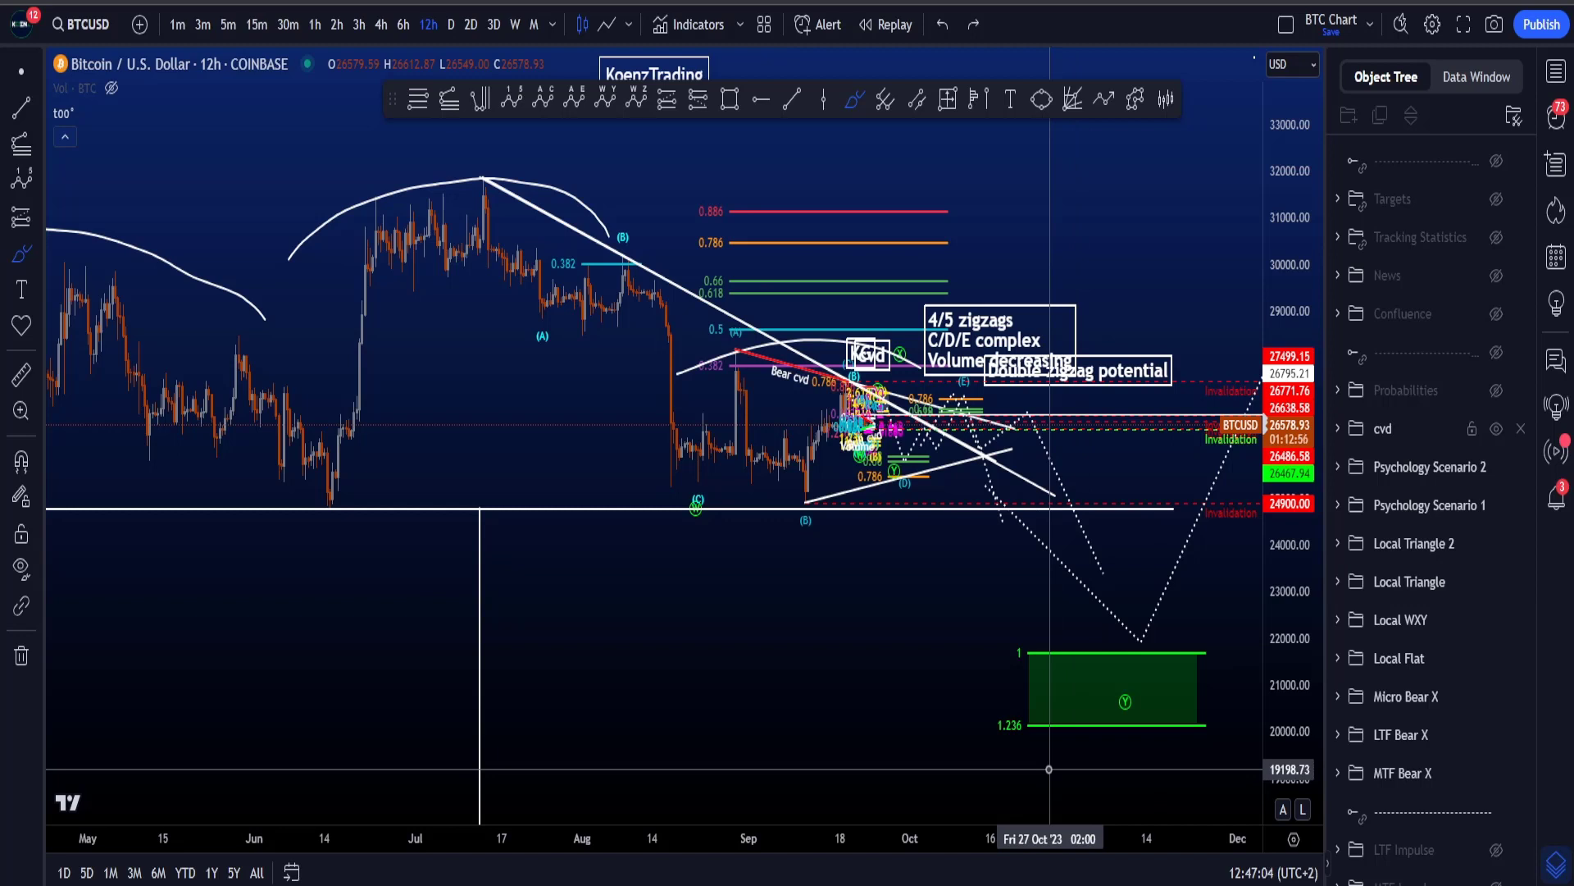
pyautogui.hotkey('ctrl', 'z')
pyautogui.moveTo(482, 191)
pyautogui.mouseDown()
pyautogui.moveTo(681, 523)
pyautogui.moveTo(937, 409)
pyautogui.moveTo(1099, 720)
pyautogui.mouseUp()
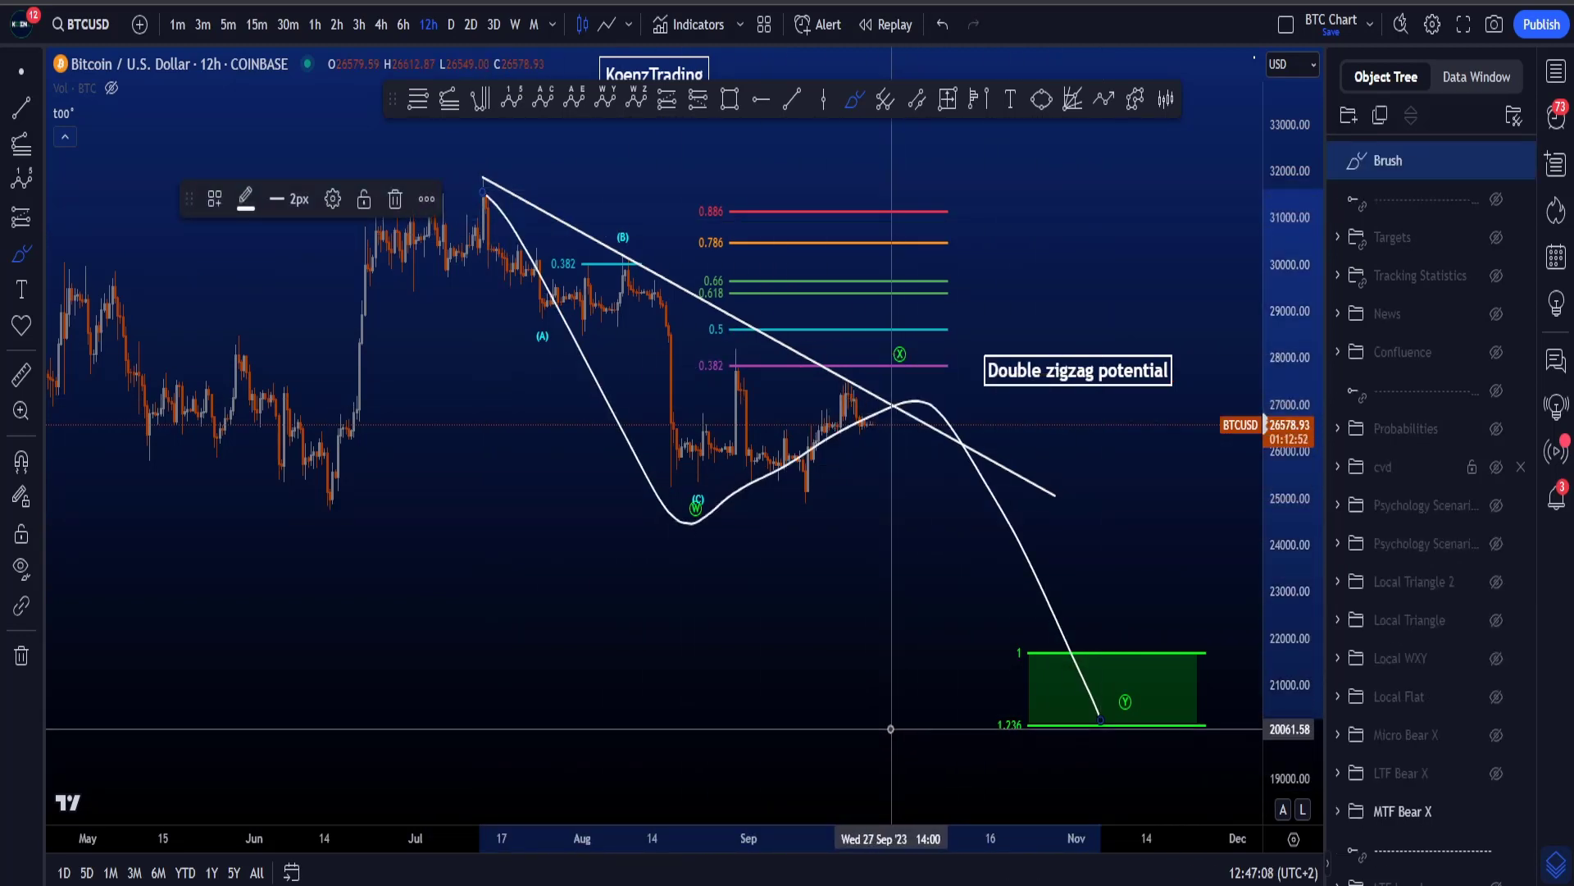
pyautogui.hotkey('ctrl', 'z')
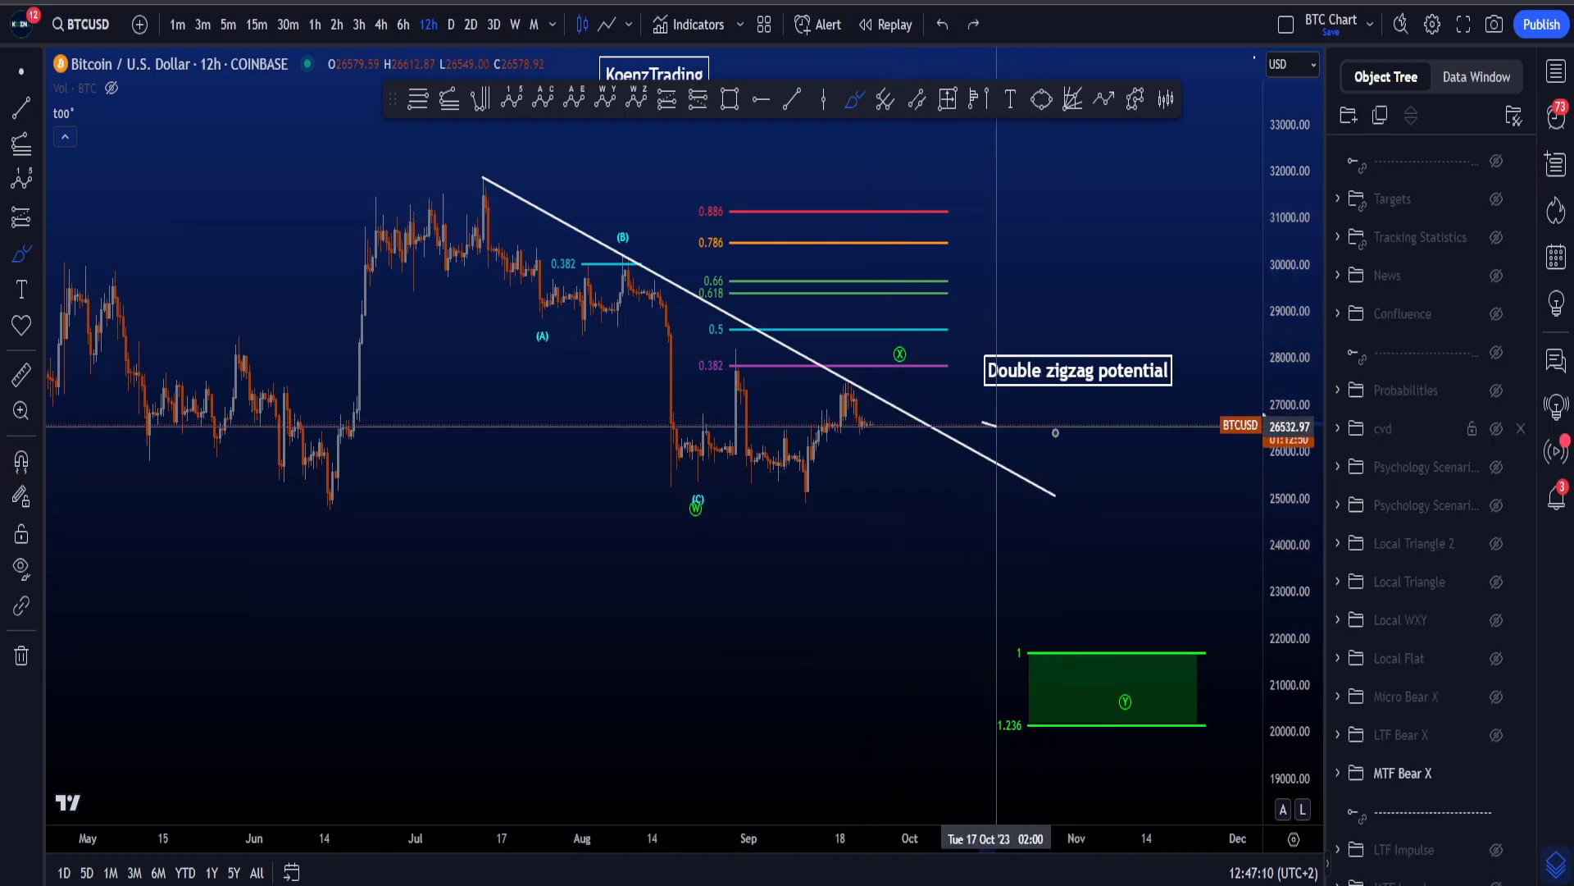
pyautogui.moveTo(996, 425)
pyautogui.mouseDown()
pyautogui.moveTo(1140, 316)
pyautogui.moveTo(1041, 429)
pyautogui.mouseUp()
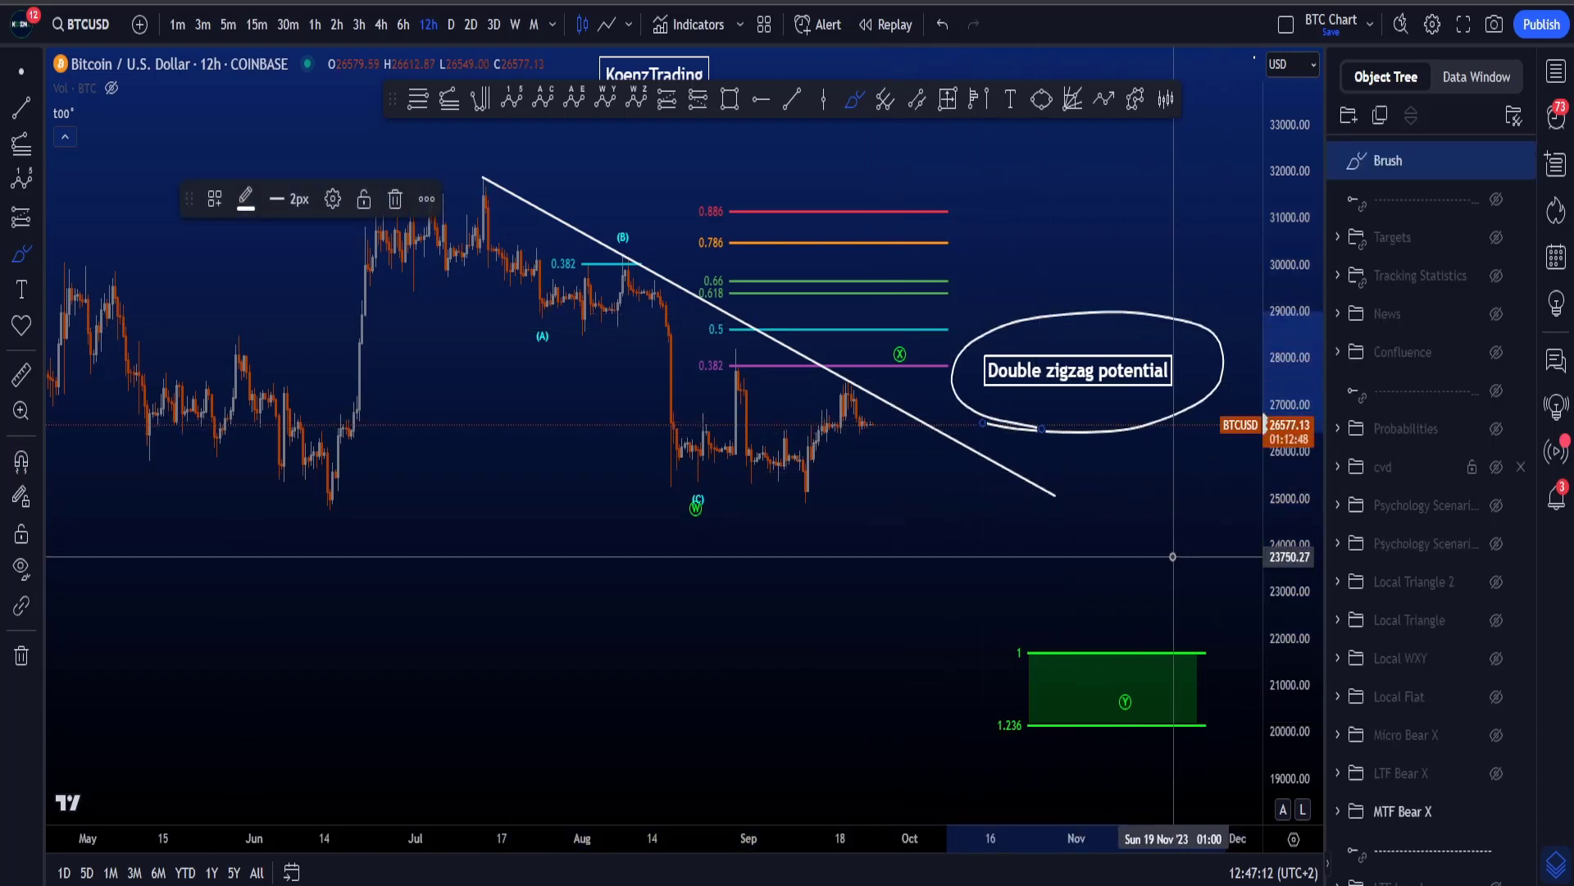
pyautogui.hotkey('ctrl', 'z')
# - Trace the (A)-(B)-(C) decline and circle the 0.382 level at (B) with the brush, undoing each stroke
pyautogui.moveTo(496, 205)
pyautogui.mouseDown()
pyautogui.moveTo(626, 261)
pyautogui.moveTo(685, 443)
pyautogui.mouseUp()
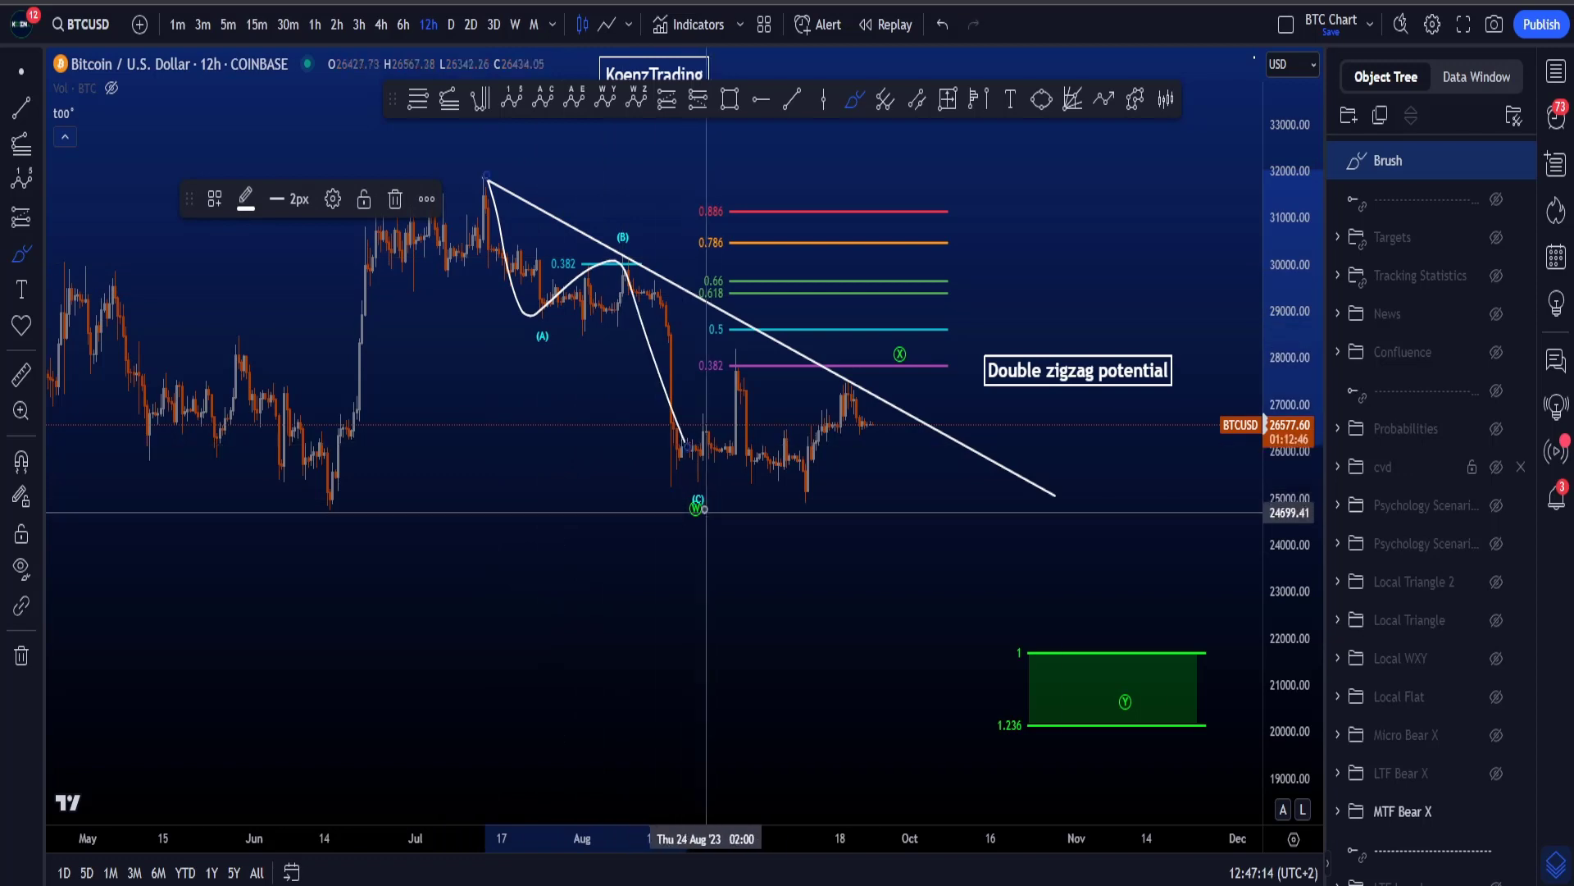
pyautogui.hotkey('ctrl', 'z')
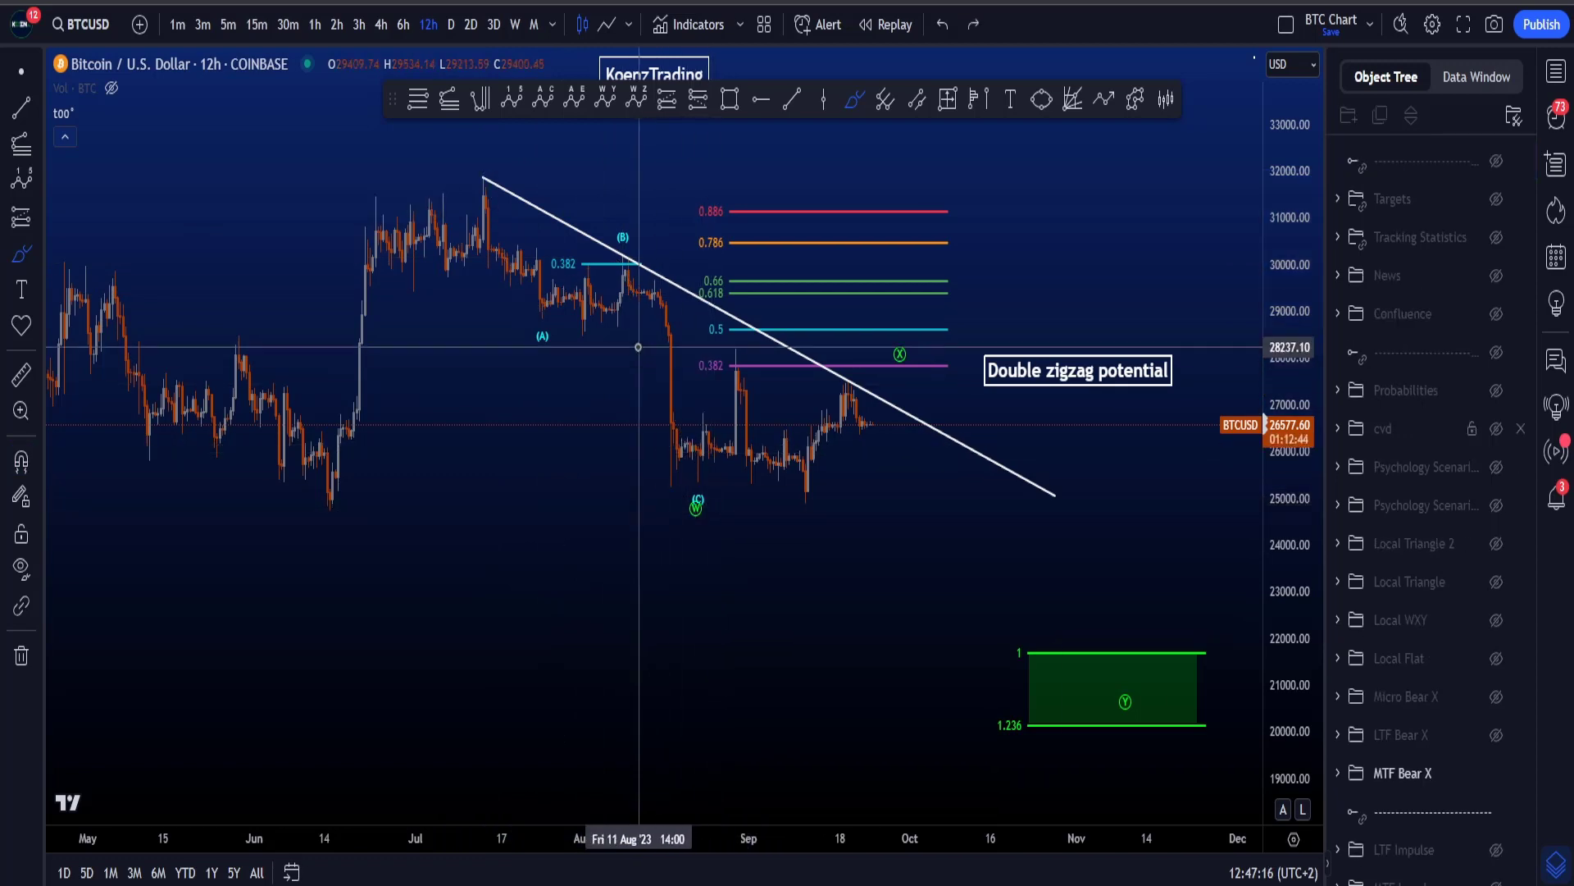
pyautogui.moveTo(564, 289)
pyautogui.mouseDown()
pyautogui.moveTo(626, 295)
pyautogui.moveTo(639, 239)
pyautogui.moveTo(525, 268)
pyautogui.moveTo(594, 284)
pyautogui.mouseUp()
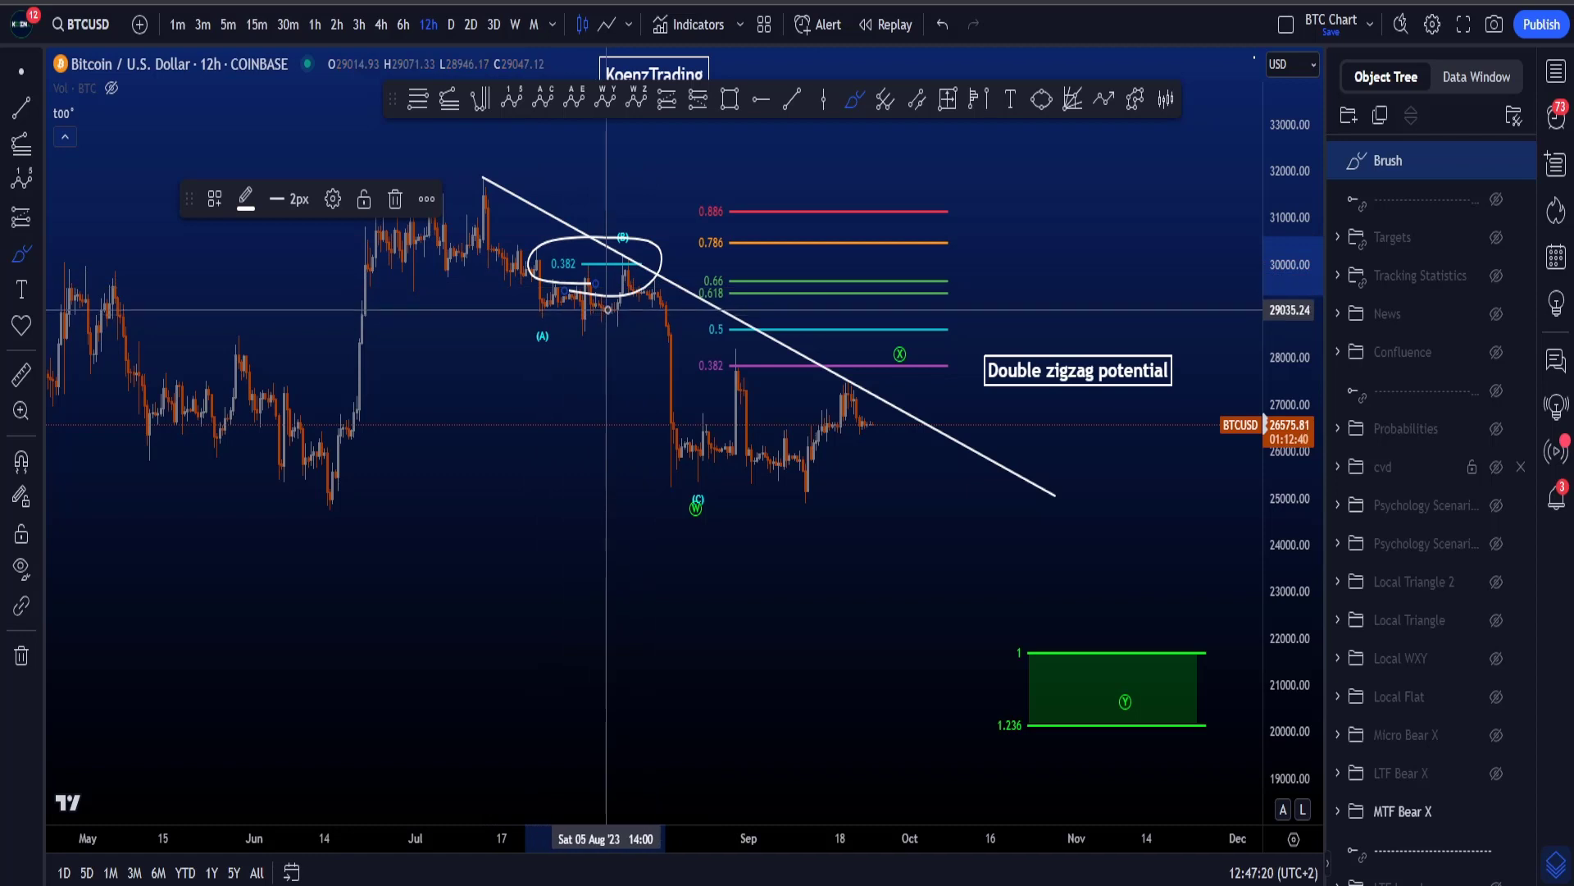
pyautogui.hotkey('ctrl', 'z')
# - Brush a sideways X wave from W and a stepped drop into the green Y zone, and undo the strokes
pyautogui.moveTo(1285, 478); pyautogui.dragTo(1285, 455)
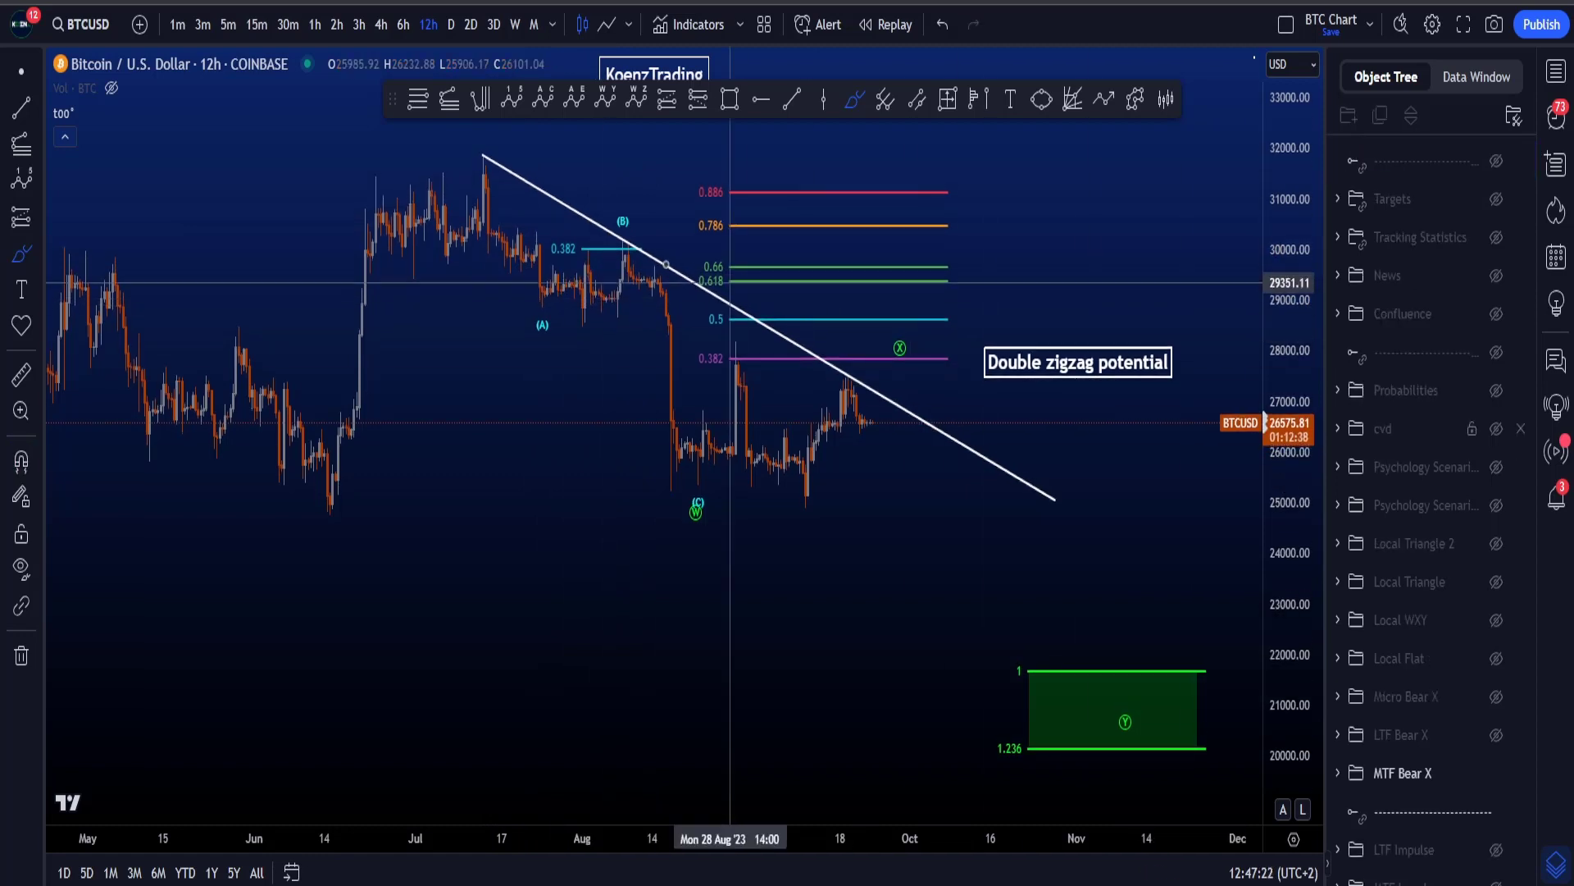
pyautogui.moveTo(654, 259)
pyautogui.mouseDown()
pyautogui.moveTo(625, 209)
pyautogui.moveTo(566, 258)
pyautogui.moveTo(652, 206)
pyautogui.moveTo(725, 485)
pyautogui.moveTo(779, 464)
pyautogui.moveTo(881, 358)
pyautogui.moveTo(1066, 524)
pyautogui.moveTo(1099, 590)
pyautogui.moveTo(1065, 591)
pyautogui.mouseUp()
pyautogui.hotkey('ctrl', 'z')
pyautogui.hotkey('ctrl', 'z')
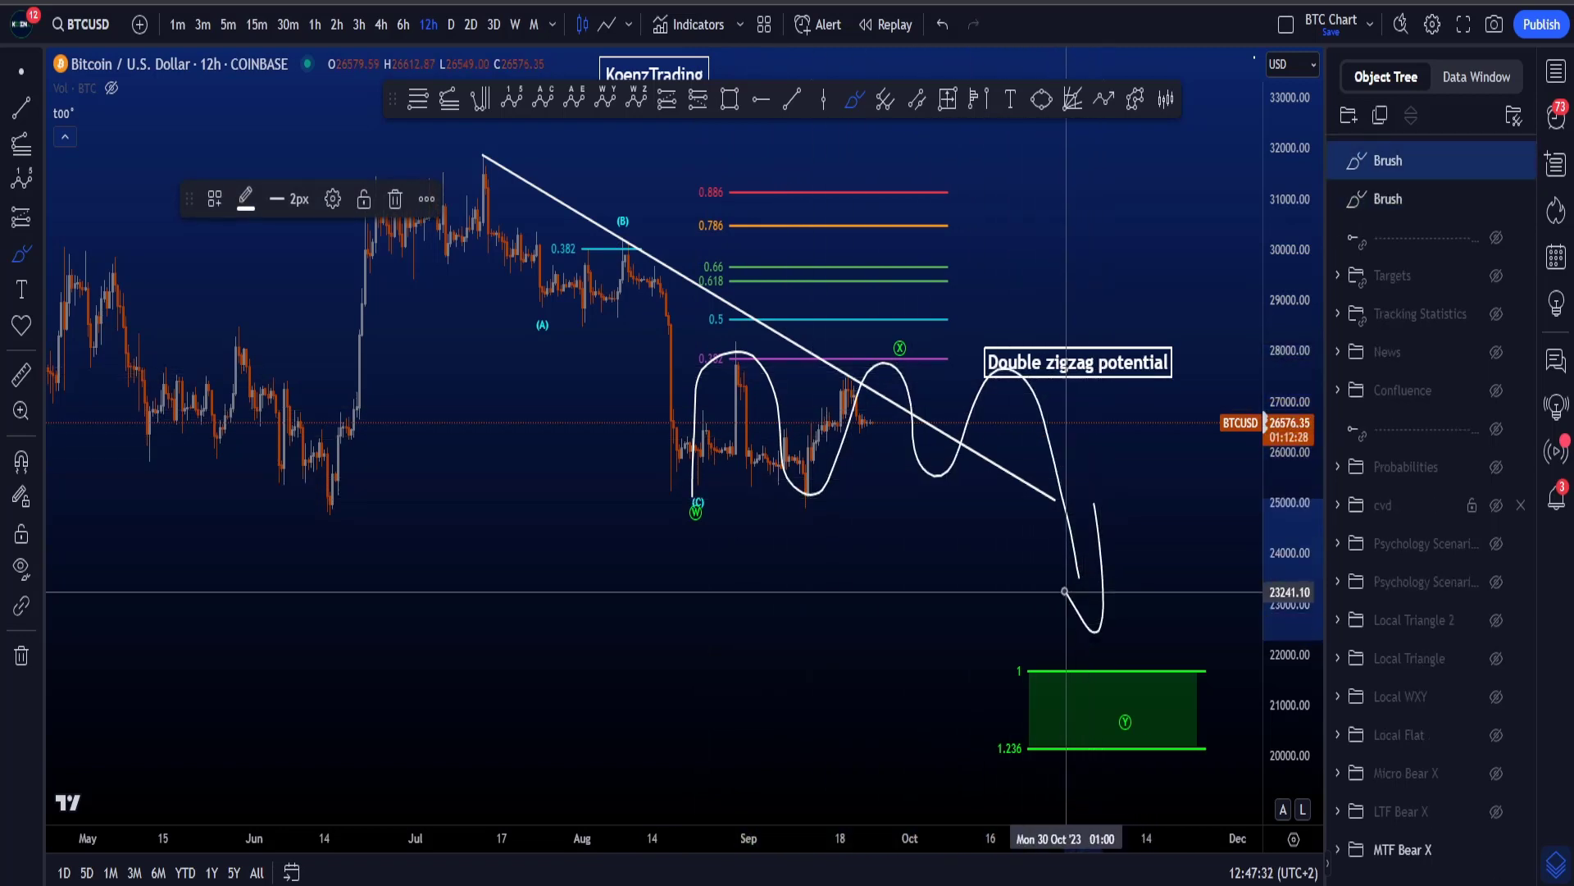
pyautogui.hotkey('ctrl', 'z')
pyautogui.hotkey('ctrl', 'z')
pyautogui.moveTo(955, 425)
pyautogui.mouseDown()
pyautogui.moveTo(995, 580)
pyautogui.moveTo(1157, 744)
pyautogui.mouseUp()
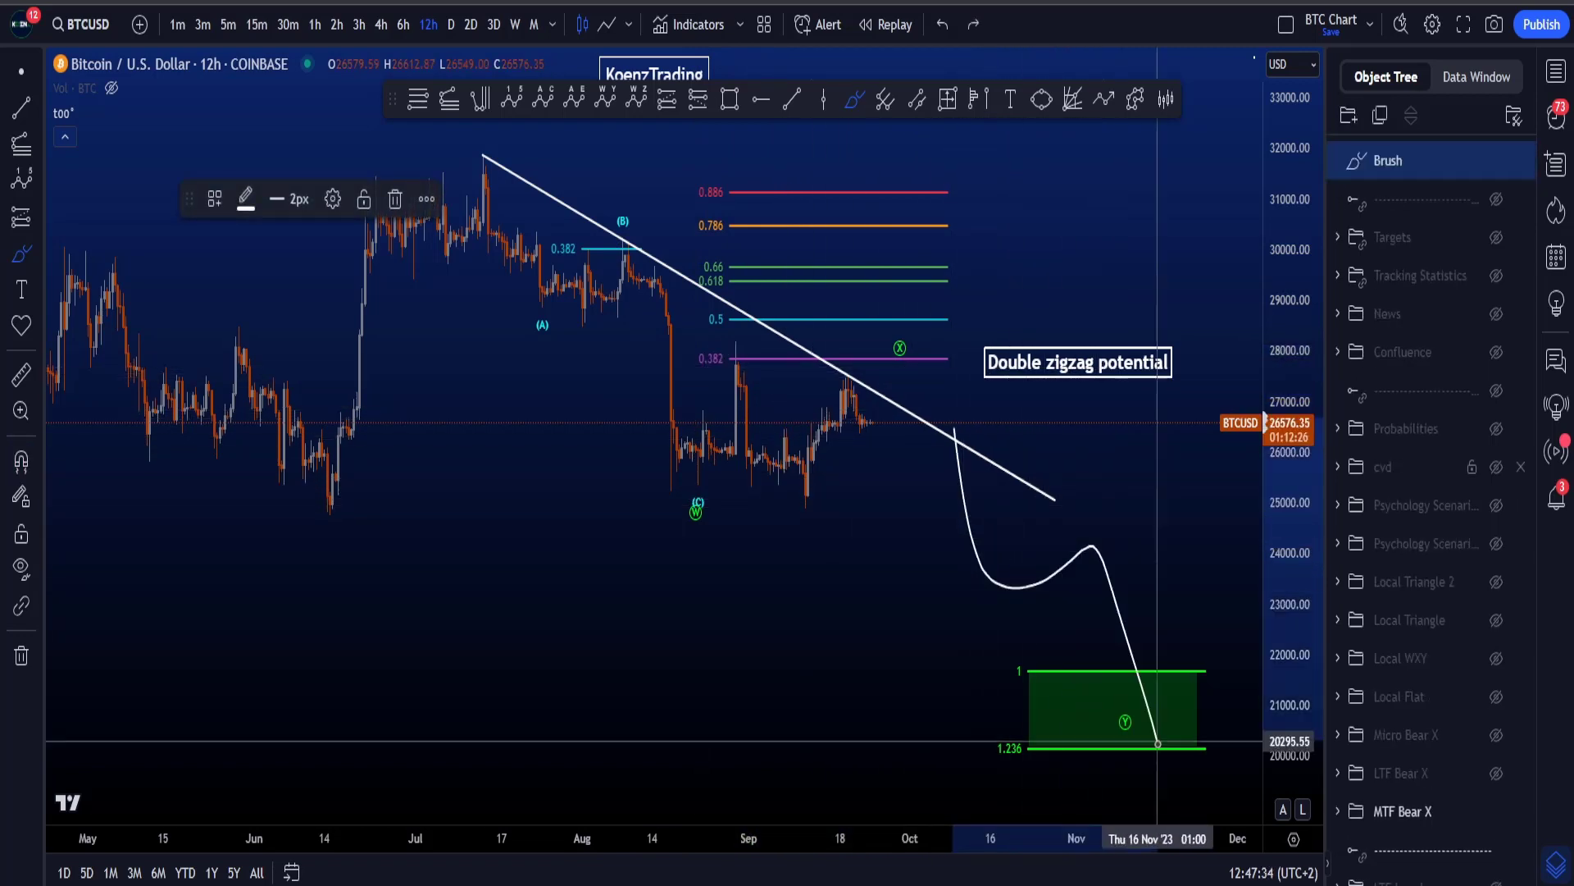
pyautogui.hotkey('ctrl', 'z')
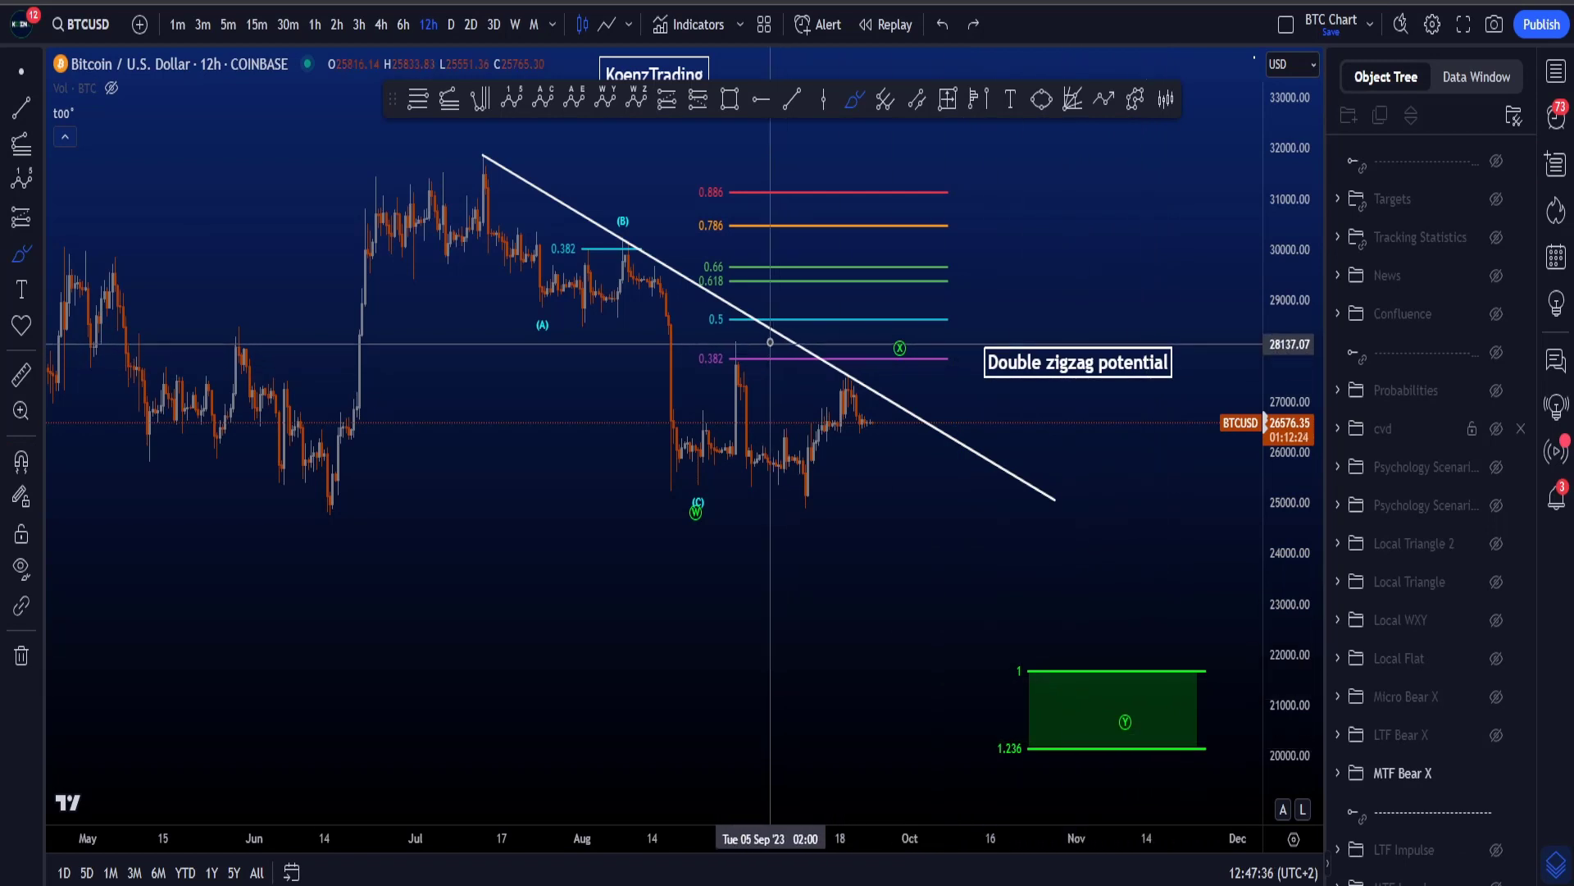
# - Sketch converging boundary lines around the X-wave price action and a stroke along the decline from the July high, undoing them all
pyautogui.moveTo(770, 342)
pyautogui.mouseDown()
pyautogui.moveTo(757, 351)
pyautogui.moveTo(1032, 412)
pyautogui.mouseUp()
pyautogui.hotkey('ctrl', 'z')
pyautogui.moveTo(795, 516); pyautogui.dragTo(988, 467)
pyautogui.hotkey('ctrl', 'z')
pyautogui.hotkey('ctrl', 'z')
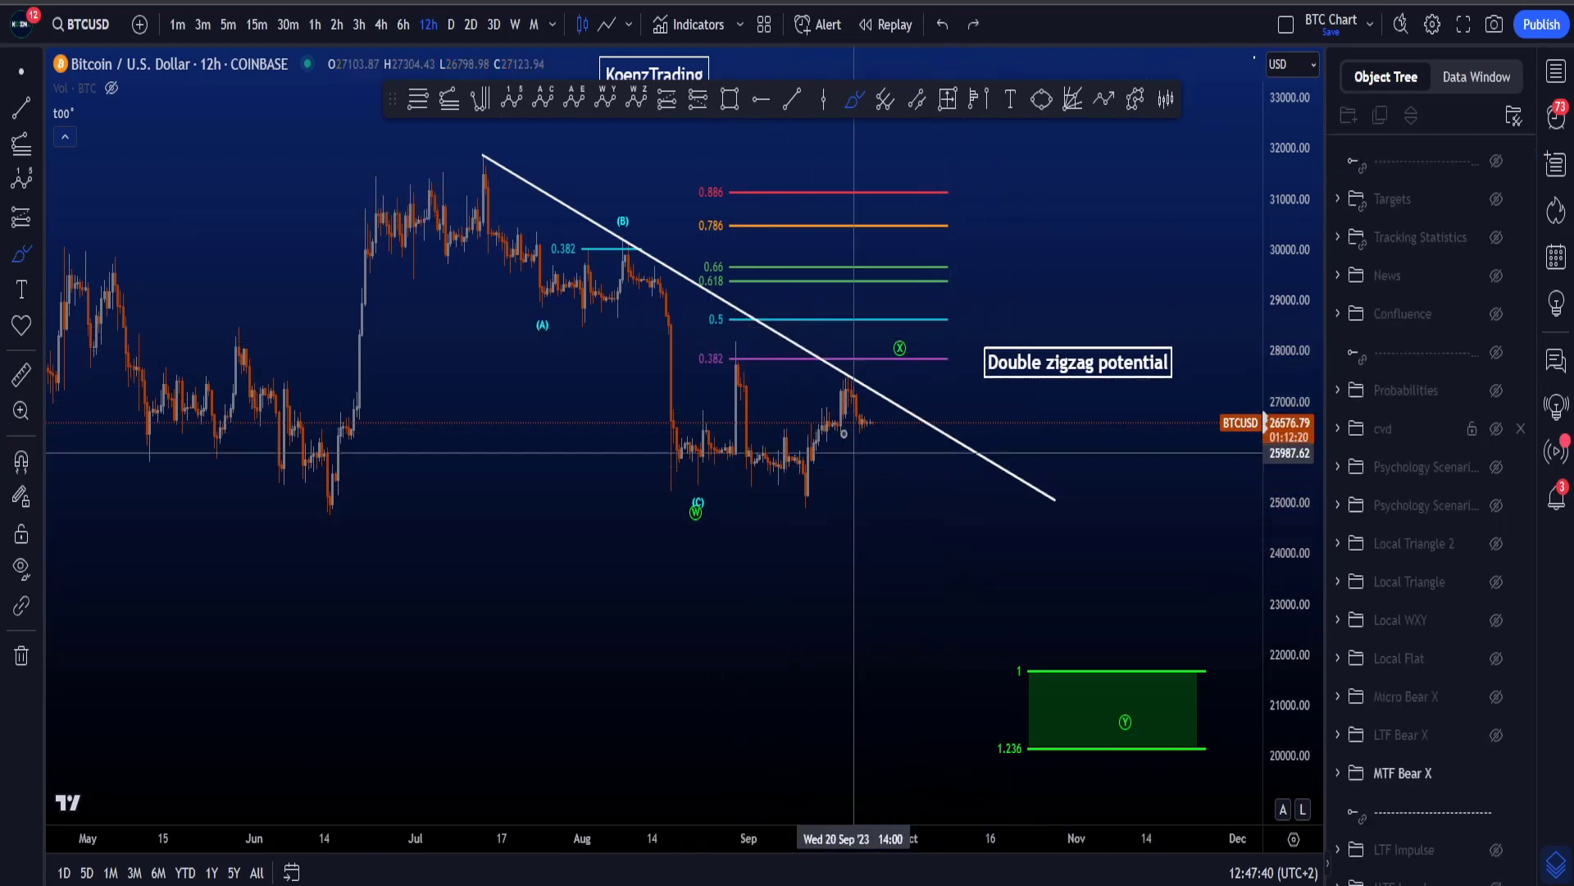
pyautogui.moveTo(529, 152)
pyautogui.mouseDown()
pyautogui.moveTo(492, 136)
pyautogui.moveTo(696, 504)
pyautogui.moveTo(734, 451)
pyautogui.moveTo(740, 369)
pyautogui.mouseUp()
pyautogui.hotkey('ctrl', 'z')
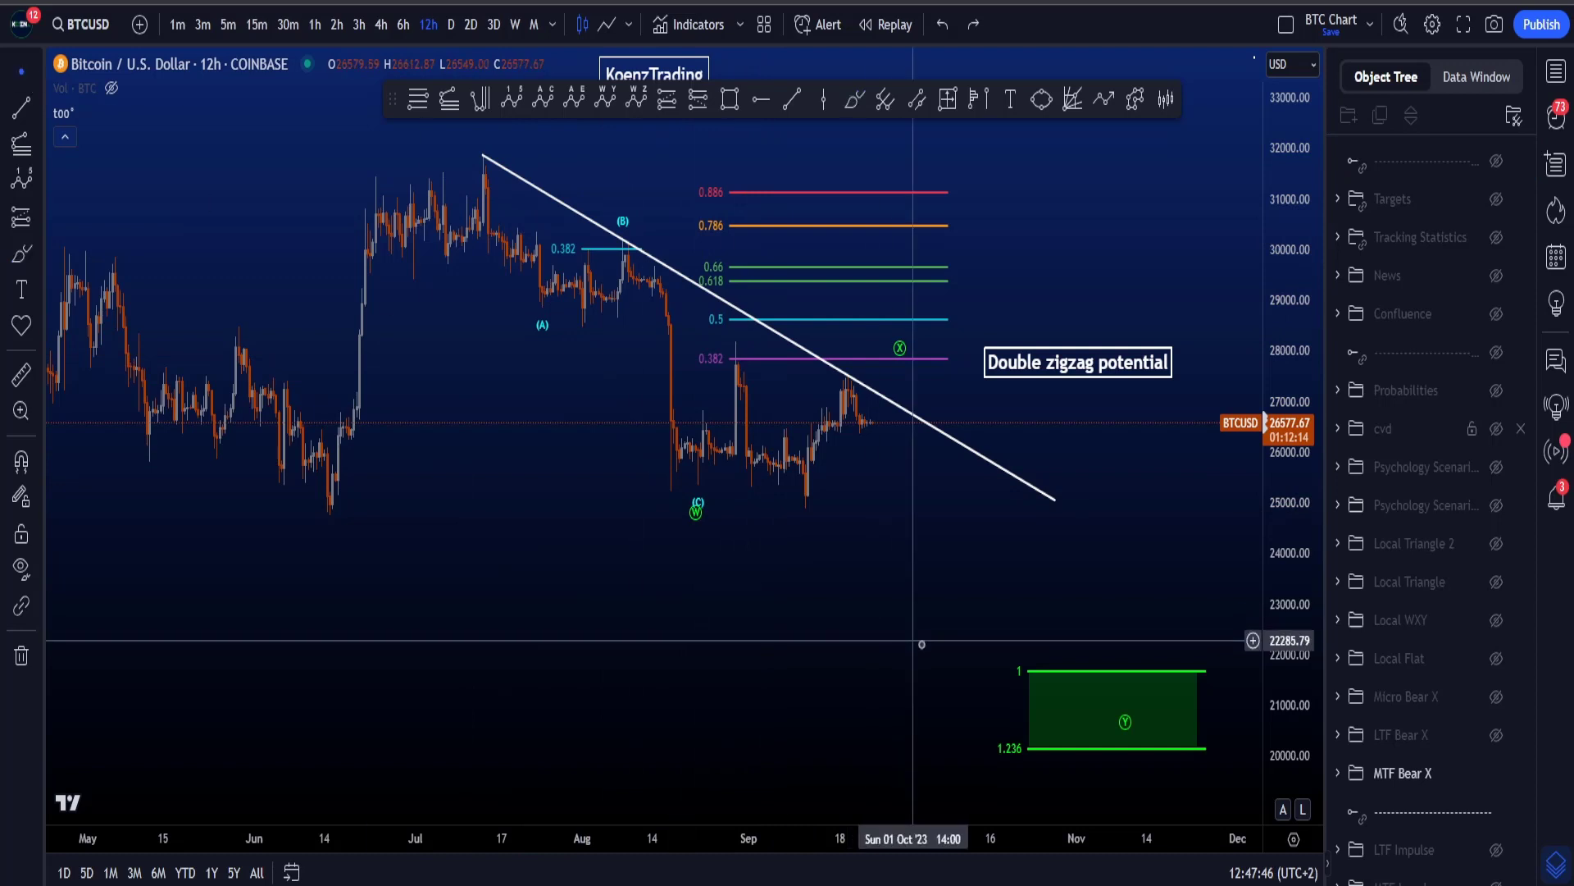
# - Show the Targets drawings, compare their zones with the green Y box, and undo a brush mark on its lower part
pyautogui.moveTo(928, 645); pyautogui.dragTo(924, 506)
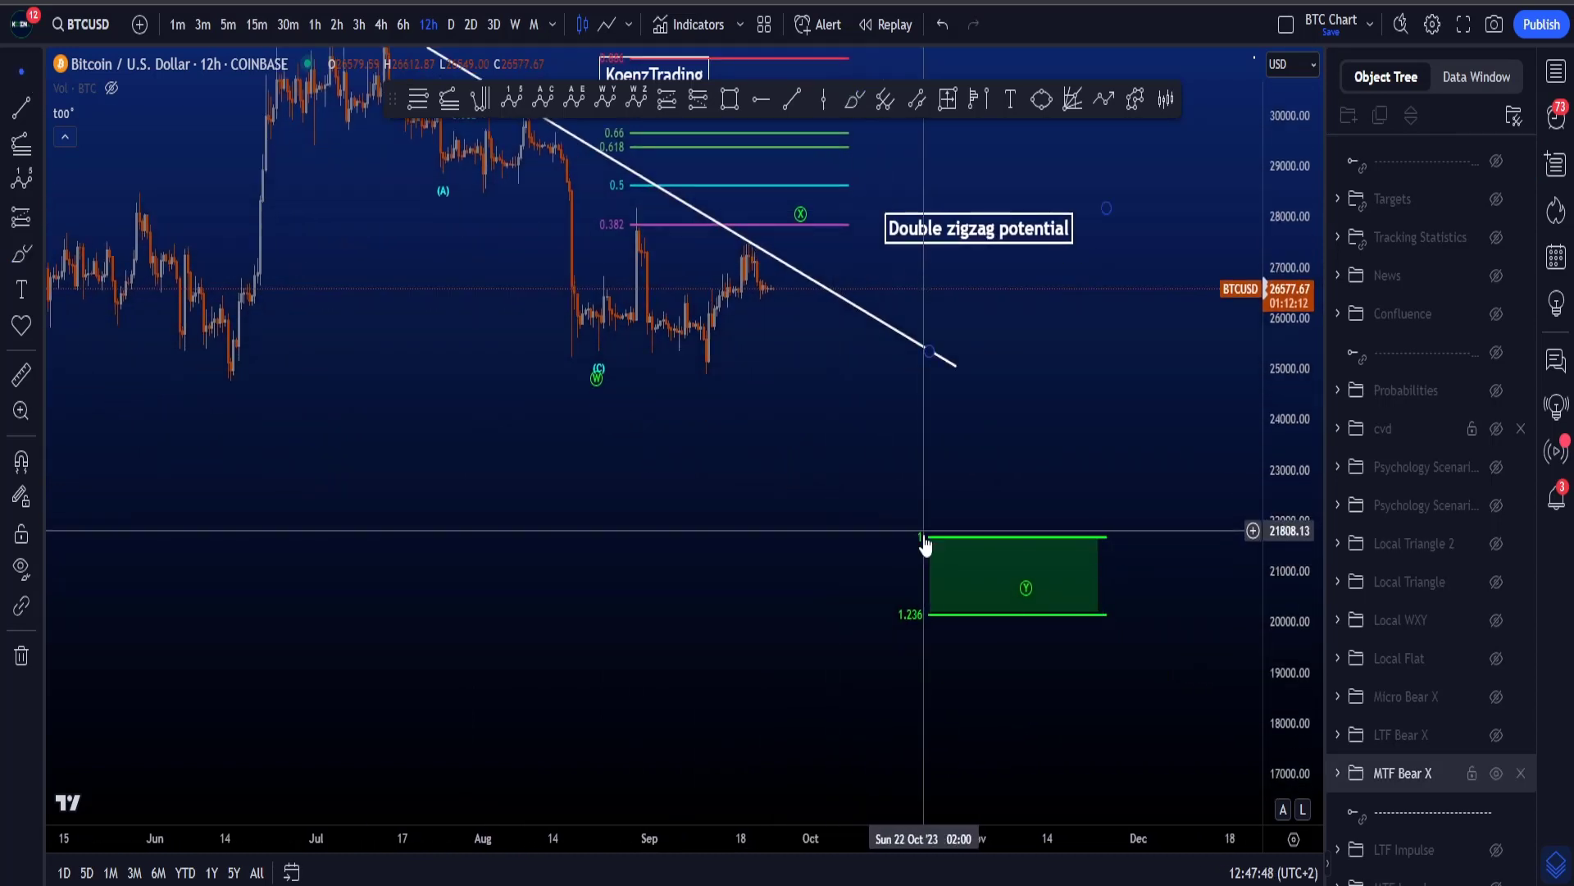
pyautogui.click(1497, 200)
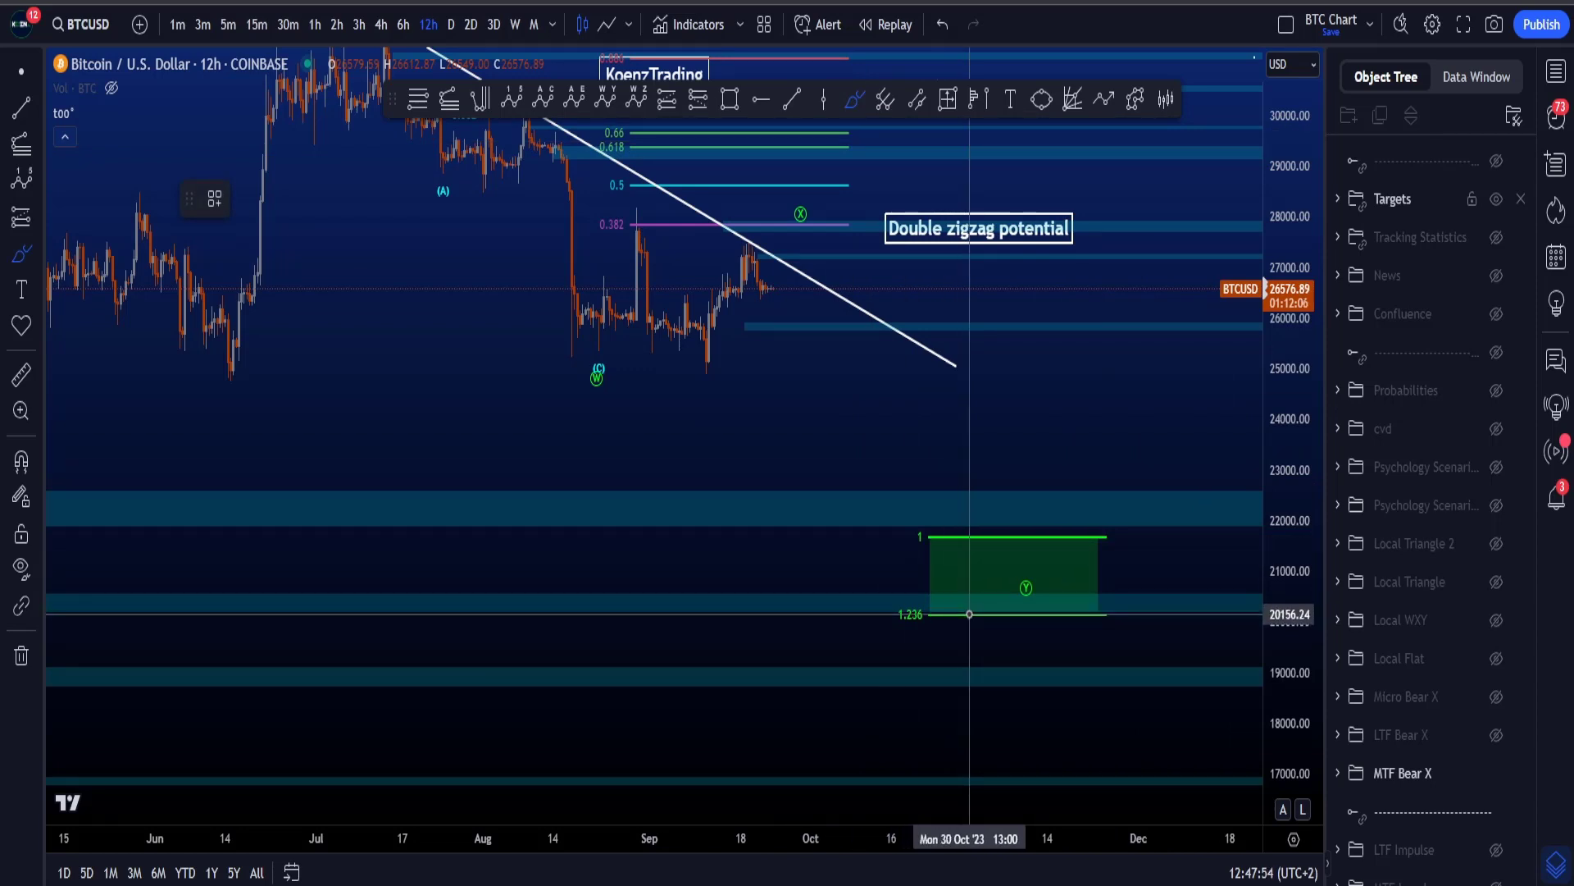
pyautogui.scroll(-3, 969, 614)
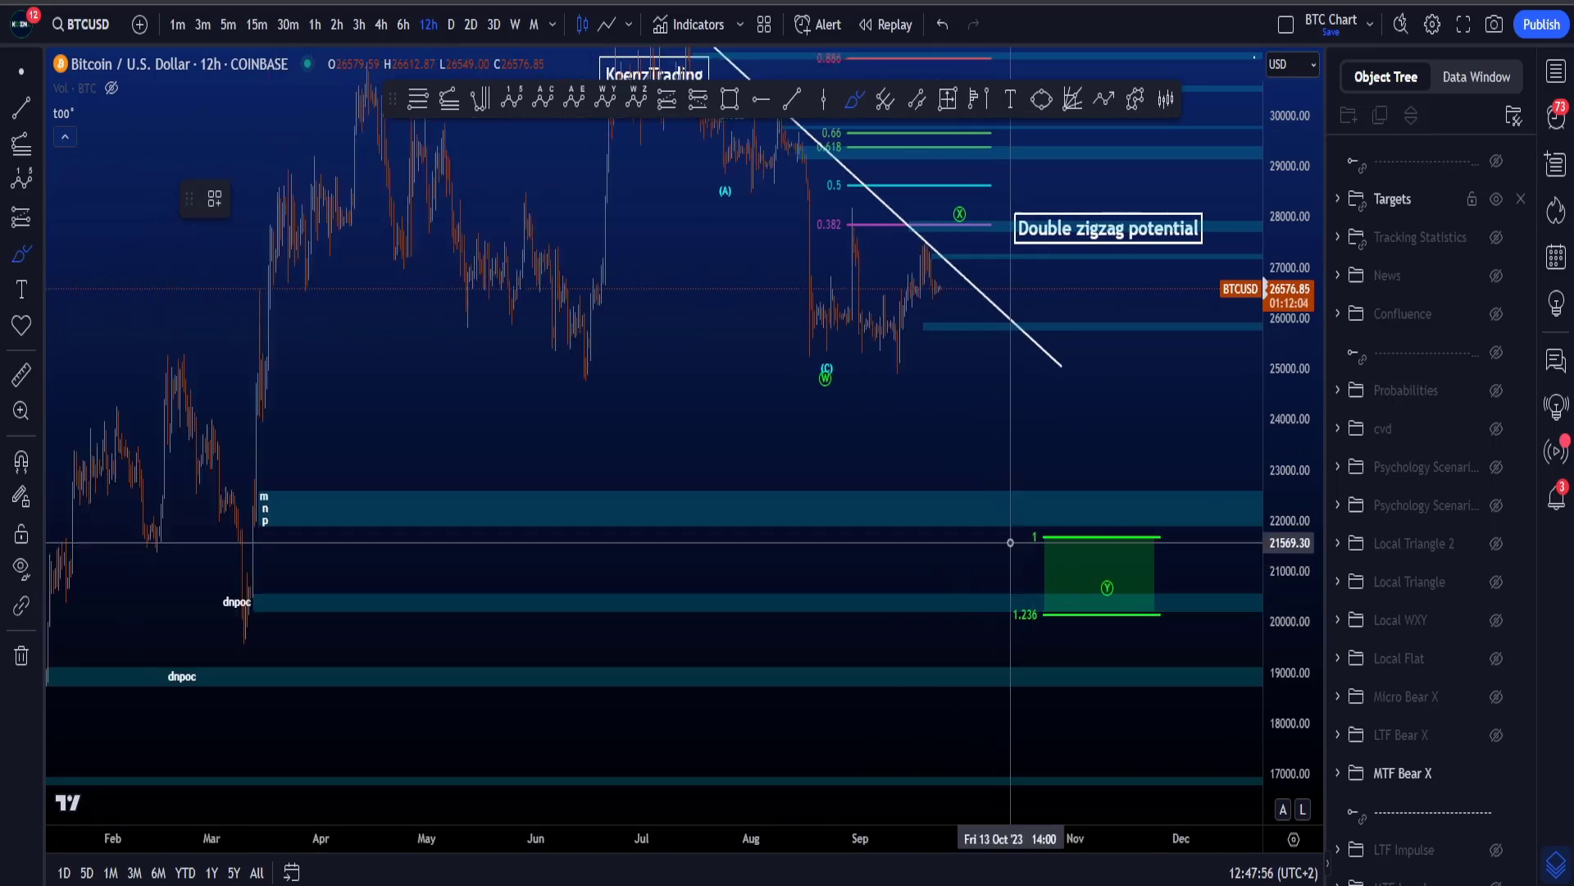
pyautogui.moveTo(1065, 630)
pyautogui.mouseDown()
pyautogui.moveTo(1069, 456)
pyautogui.moveTo(1153, 611)
pyautogui.moveTo(1053, 629)
pyautogui.mouseUp()
pyautogui.hotkey('ctrl', 'z')
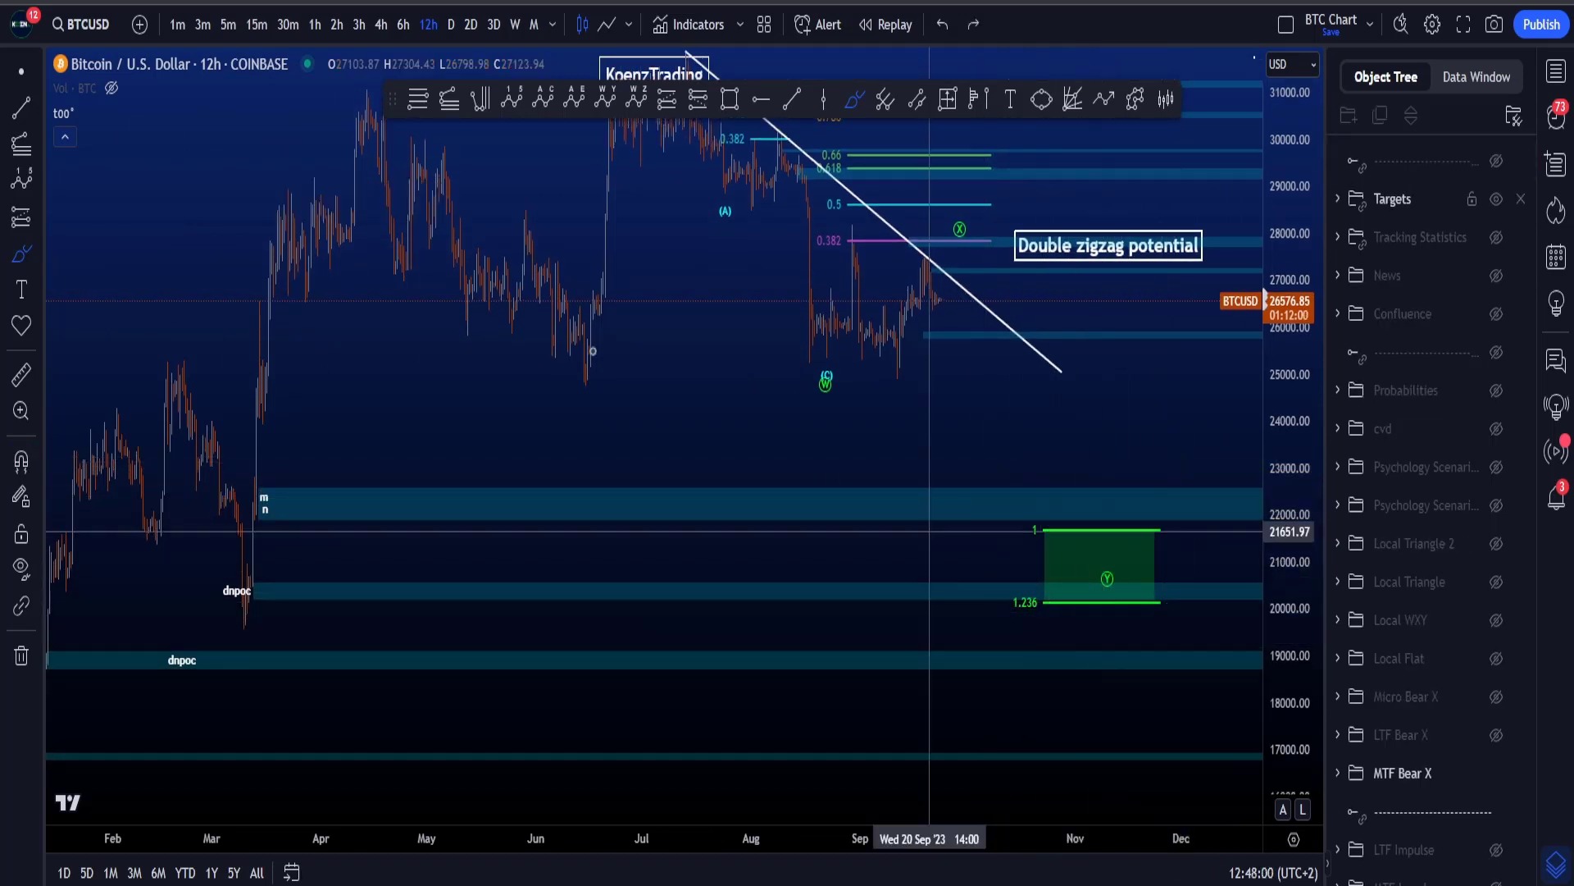
# - Select a target zone near the green Y box to check its price range, and hide the Targets drawings
pyautogui.click(19, 82)
pyautogui.scroll(2, 1002, 484)
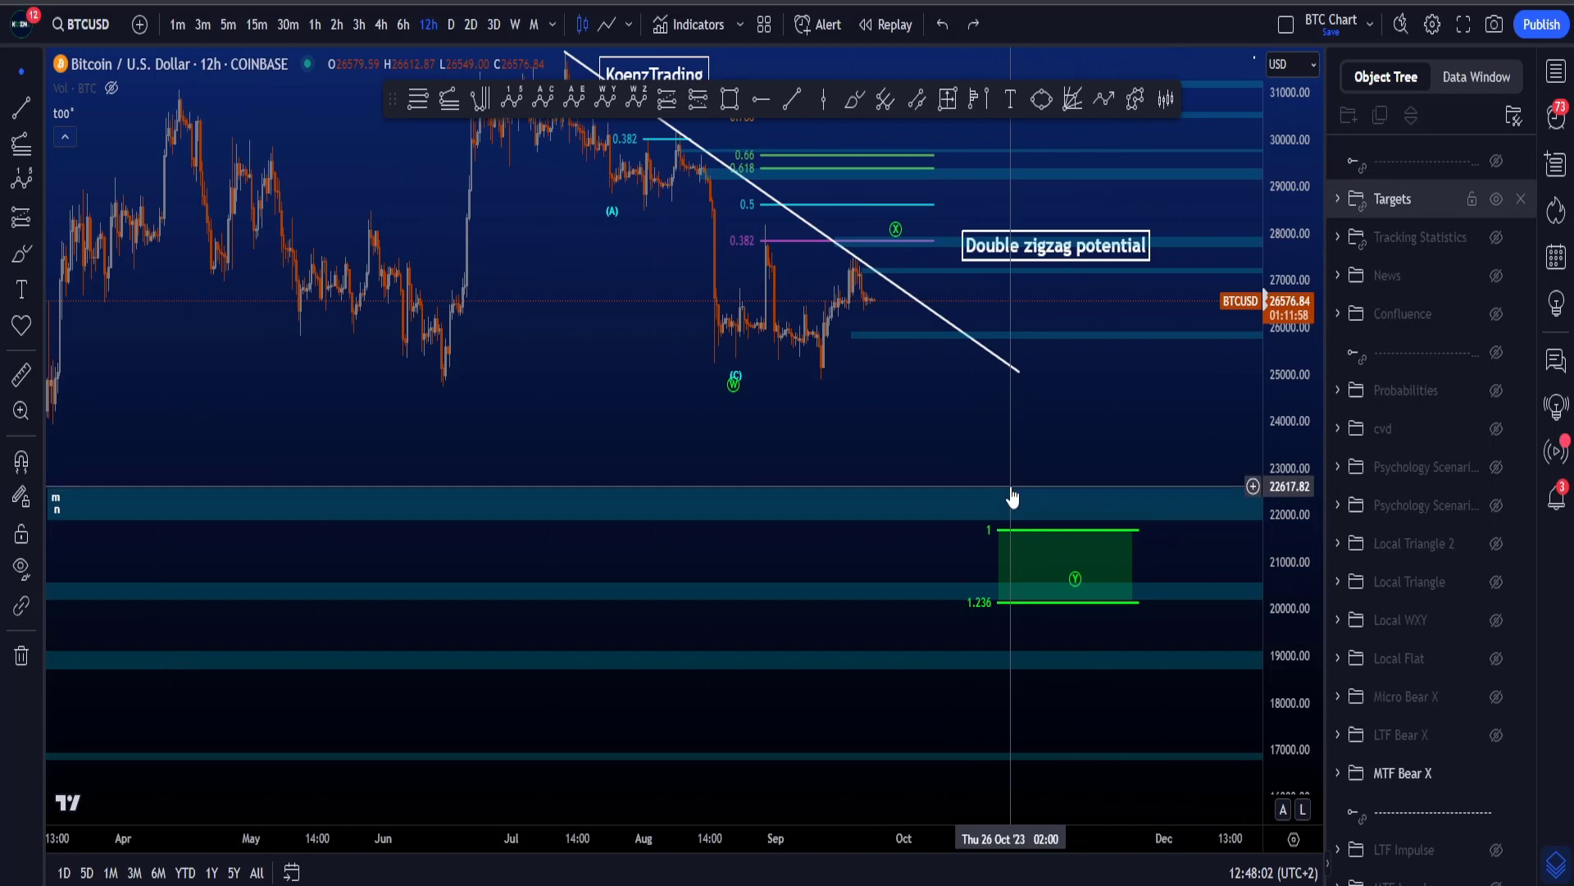
pyautogui.click(1011, 490)
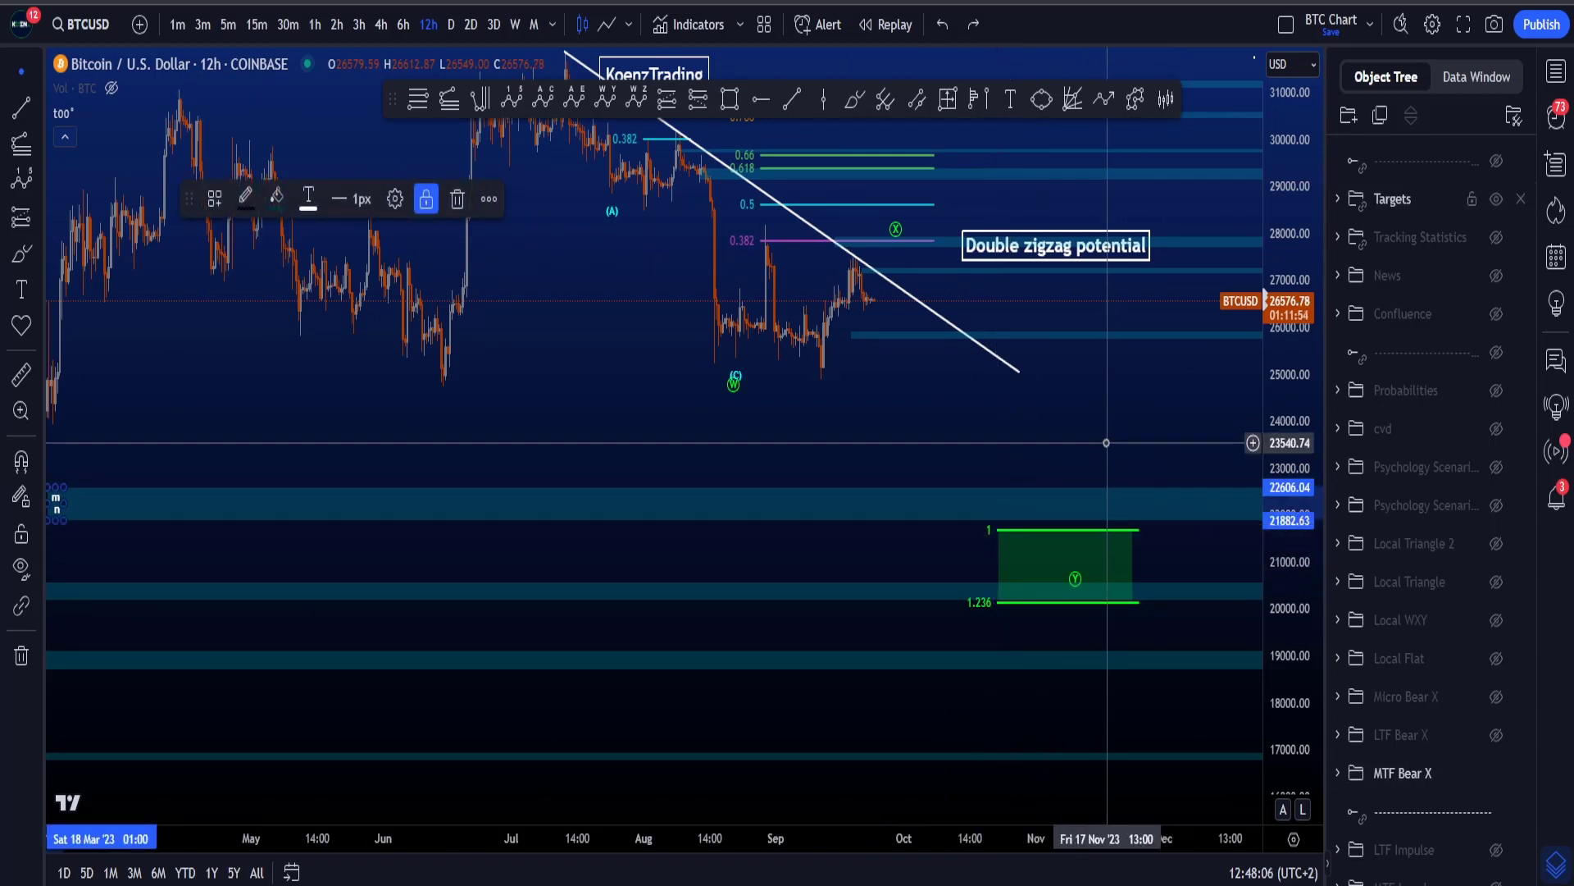
pyautogui.moveTo(1106, 443); pyautogui.dragTo(1160, 335)
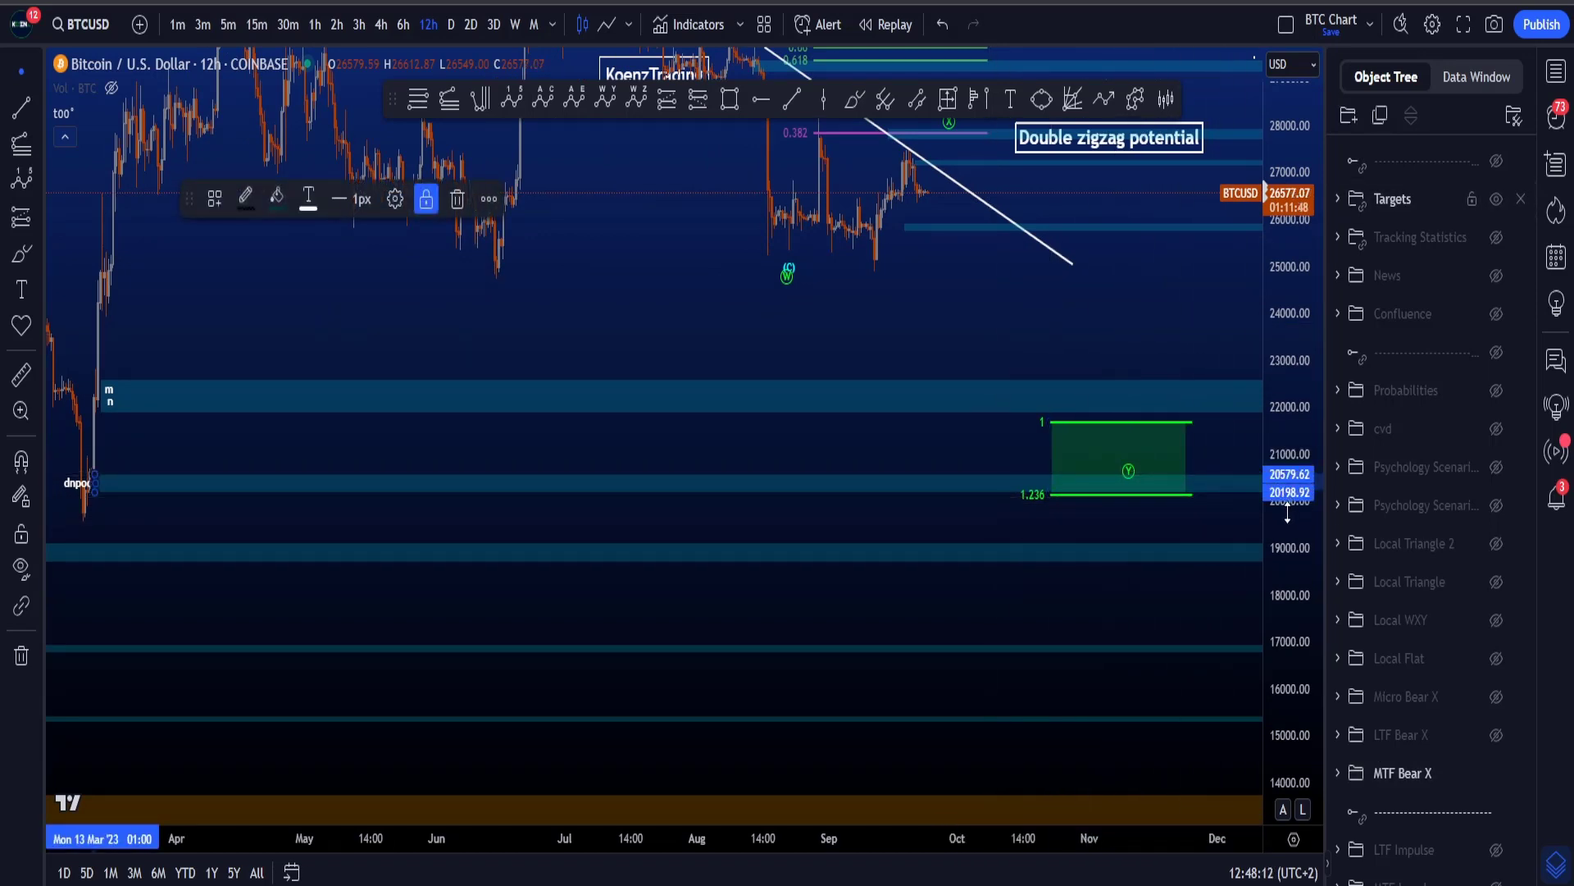
pyautogui.moveTo(1127, 339); pyautogui.dragTo(1136, 534)
pyautogui.click(1497, 199)
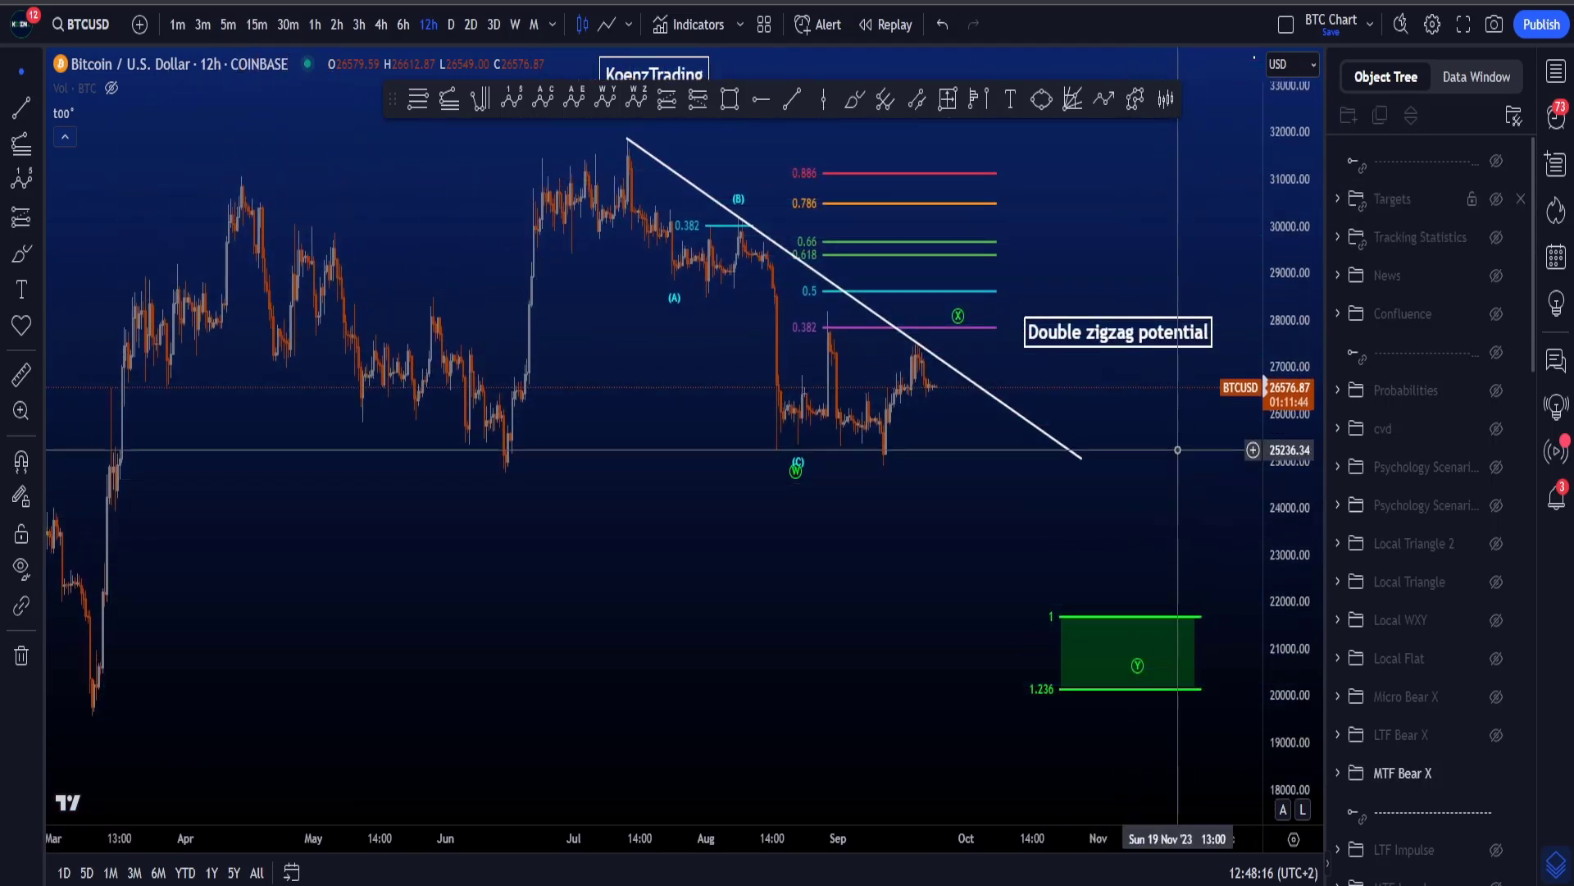
# - Brush a loop around the area under the descending trendline right of the current price, and undo it
pyautogui.moveTo(1124, 407); pyautogui.dragTo(1077, 447)
pyautogui.click(855, 100)
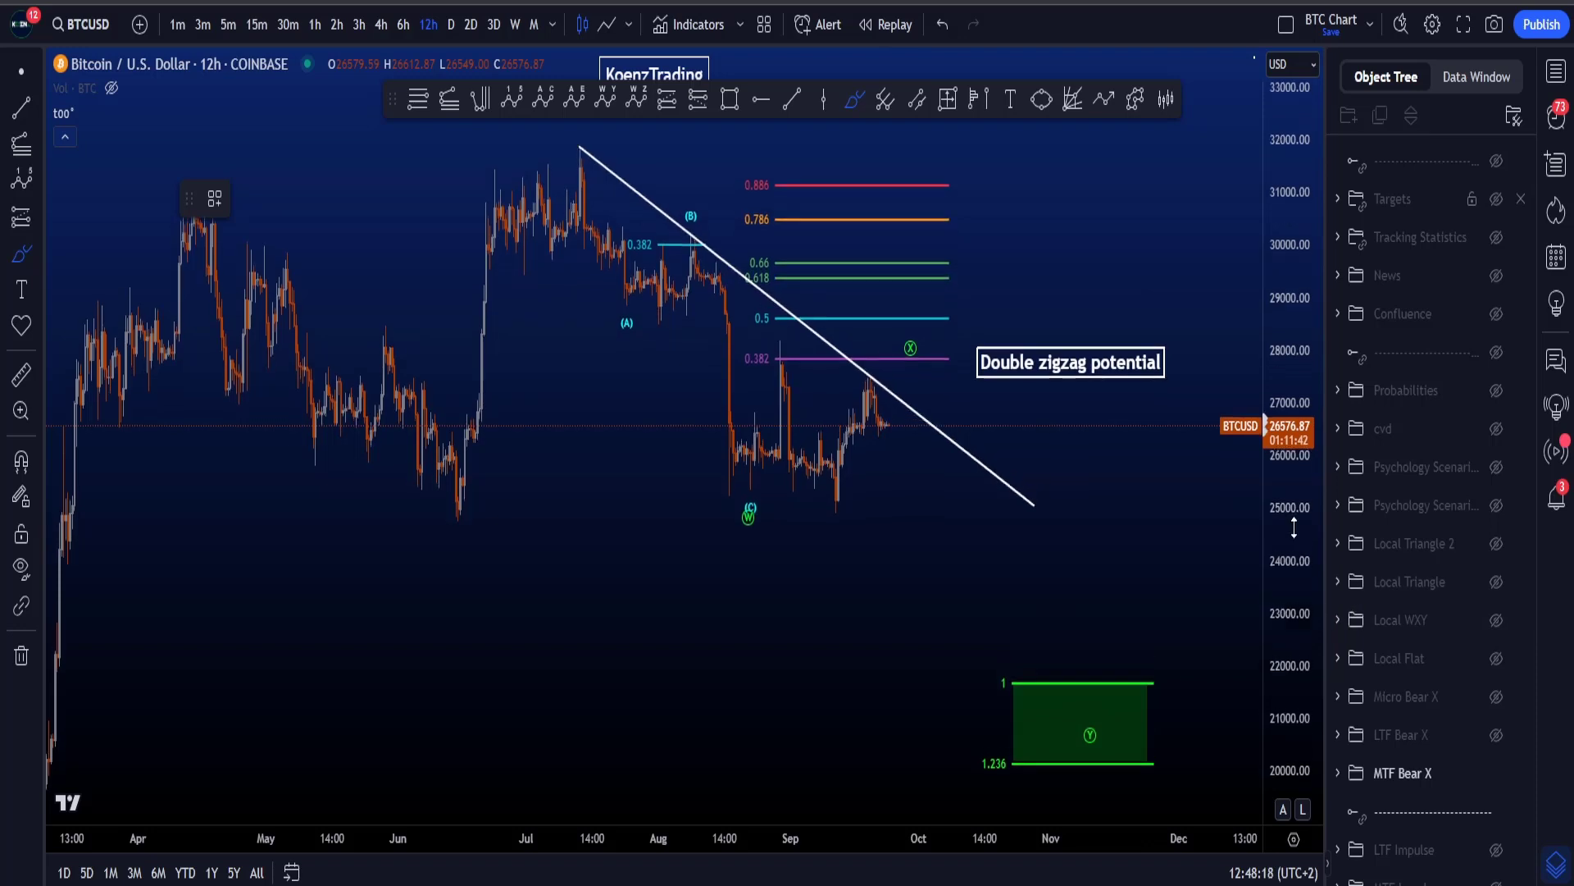
pyautogui.scroll(2, 1074, 500)
pyautogui.moveTo(1073, 497)
pyautogui.mouseDown()
pyautogui.moveTo(886, 503)
pyautogui.moveTo(1009, 461)
pyautogui.mouseUp()
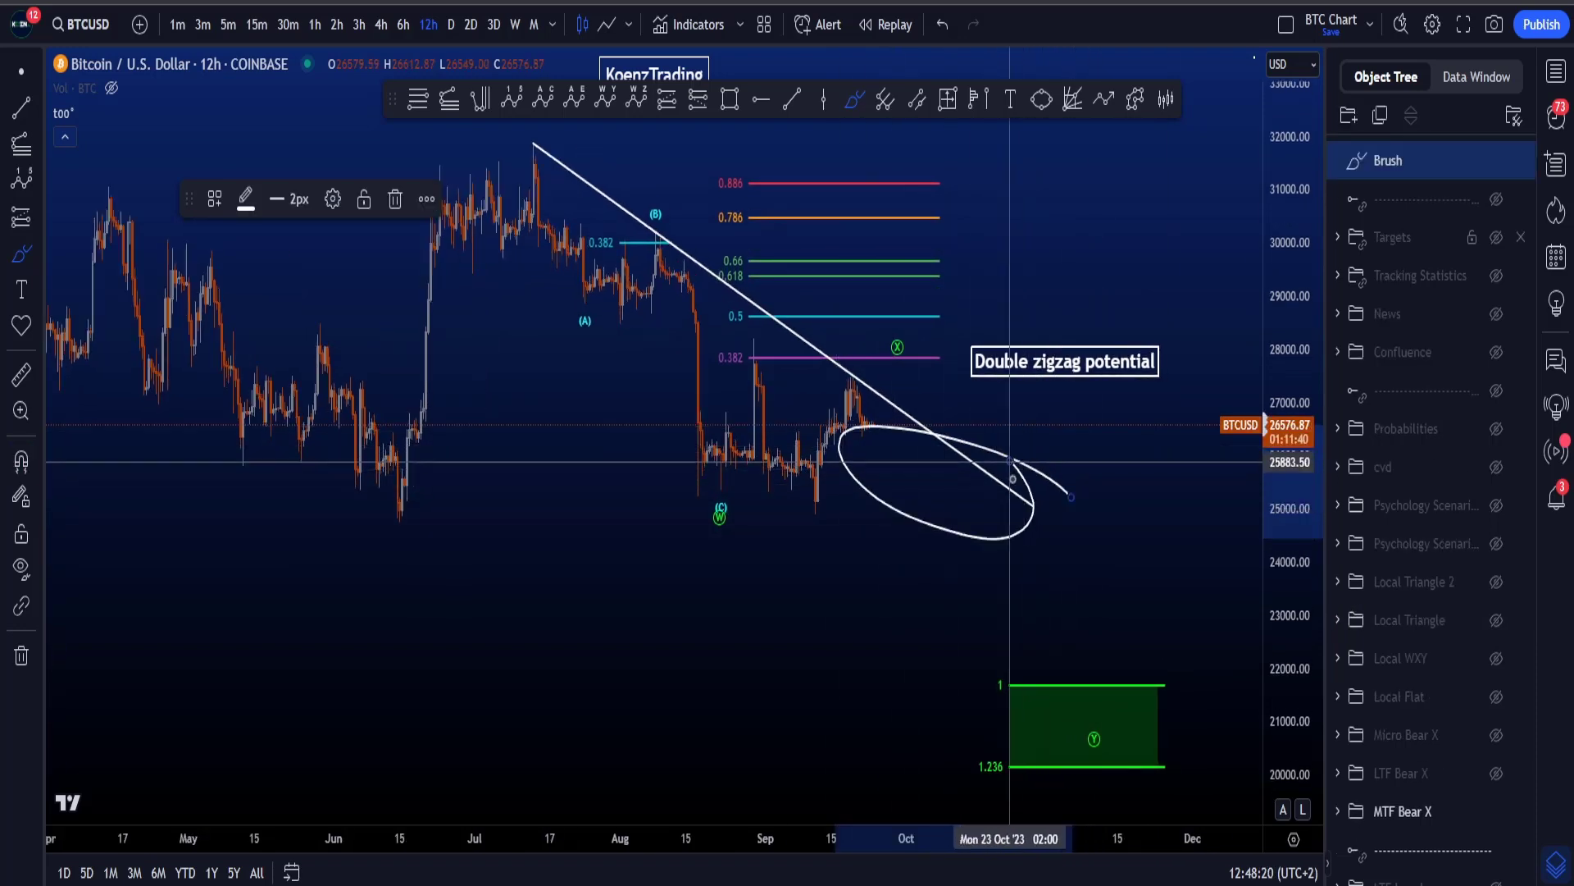
pyautogui.hotkey('ctrl', 'z')
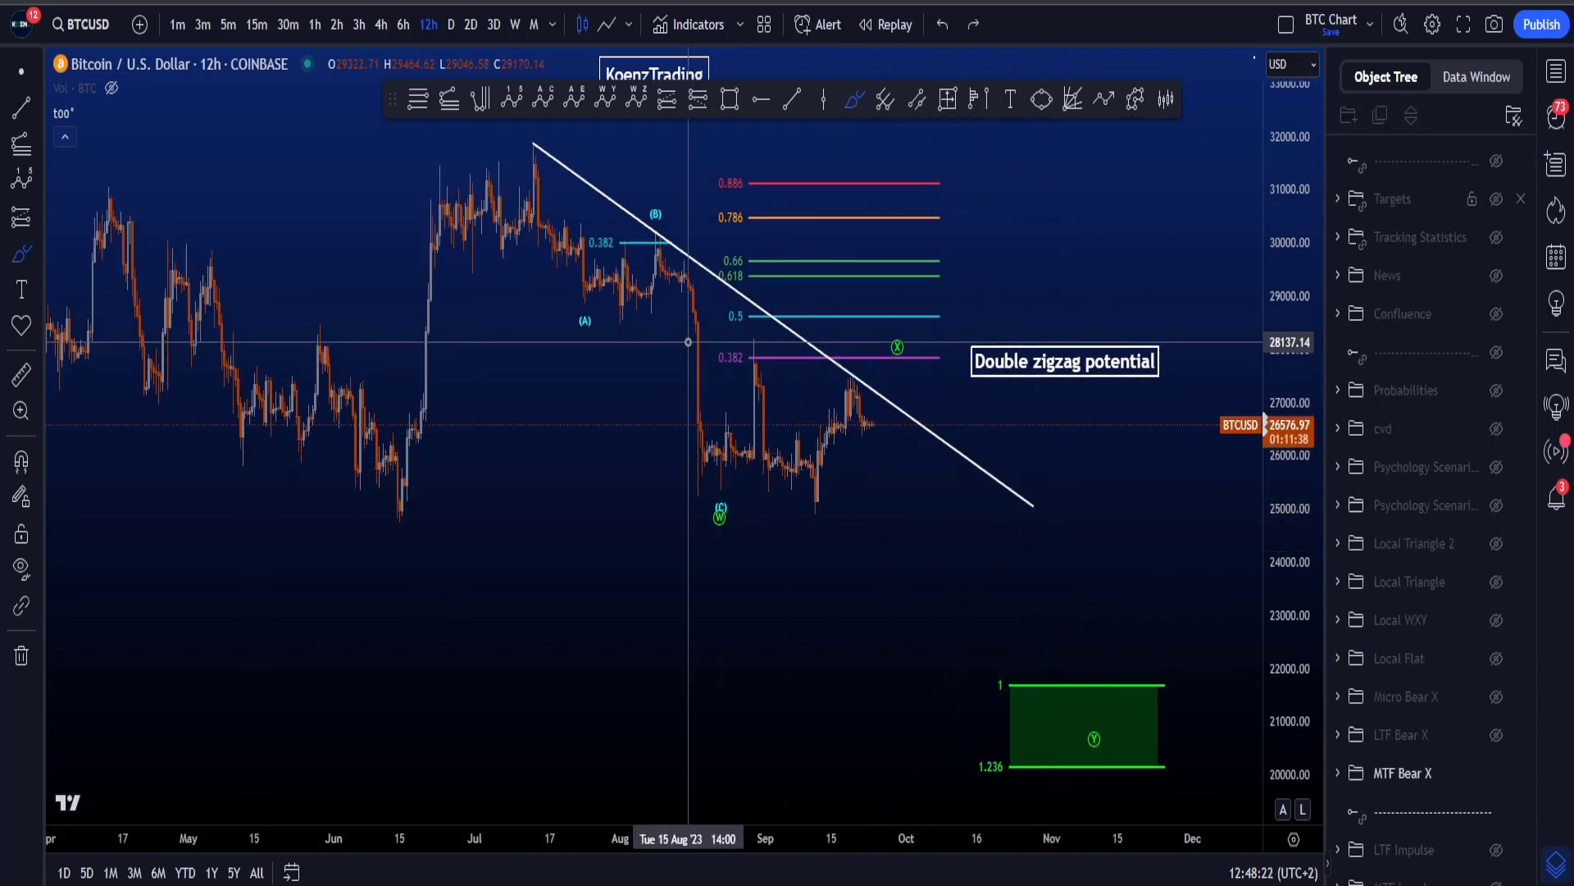
# - Circle the July high and mark the (A) and (B) points with the brush, undoing the marks
pyautogui.moveTo(525, 120); pyautogui.dragTo(550, 130)
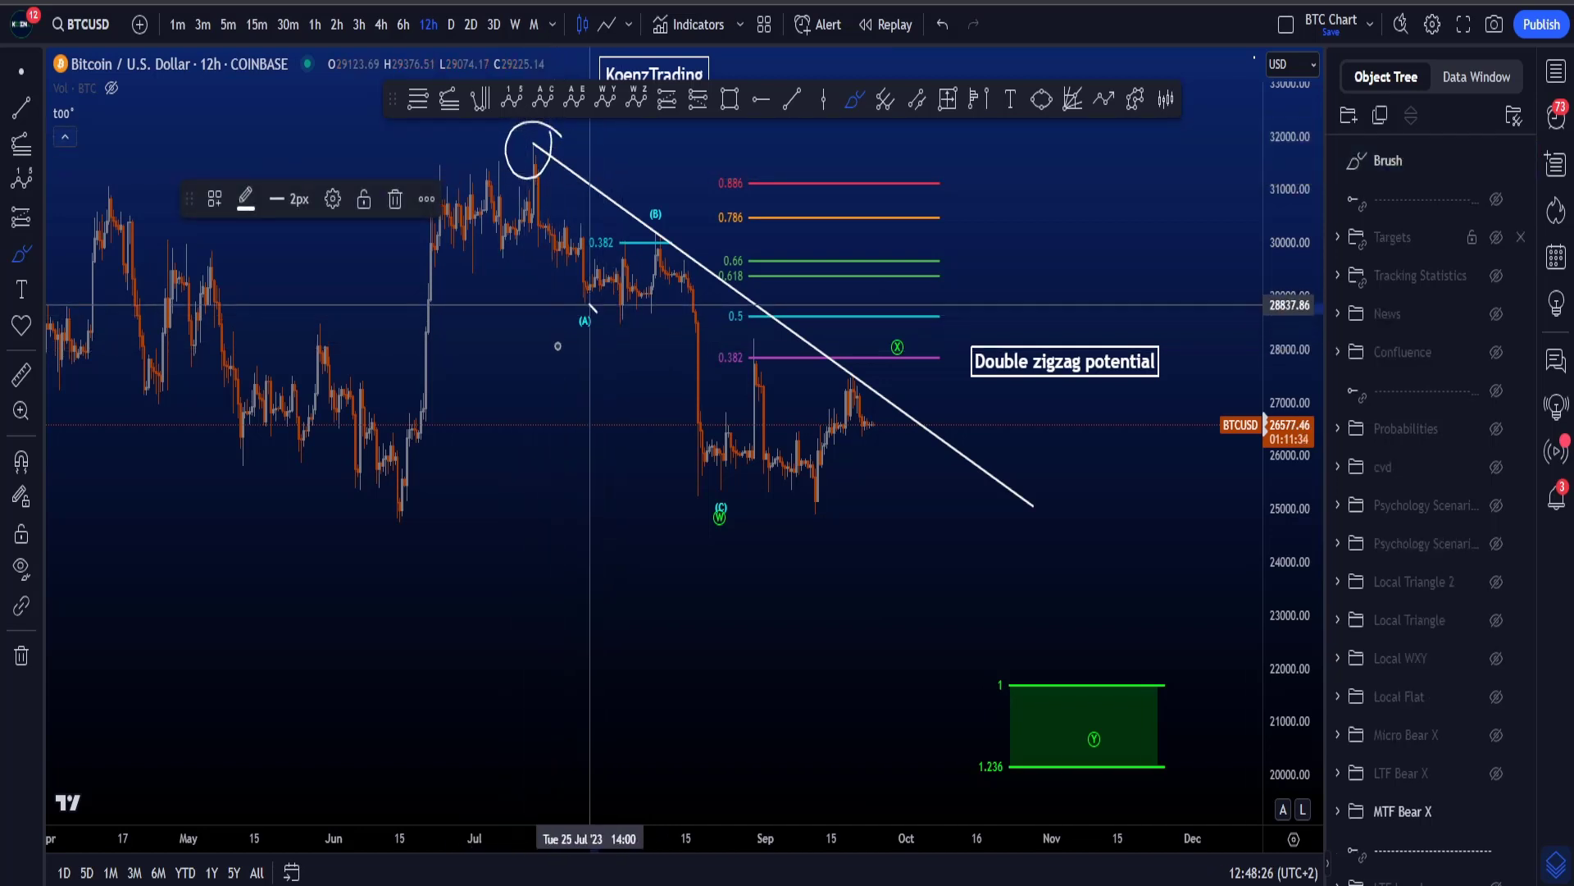
pyautogui.moveTo(661, 215)
pyautogui.mouseDown()
pyautogui.moveTo(648, 238)
pyautogui.moveTo(670, 212)
pyautogui.mouseUp()
pyautogui.hotkey('ctrl', 'z')
pyautogui.hotkey('ctrl', 'z')
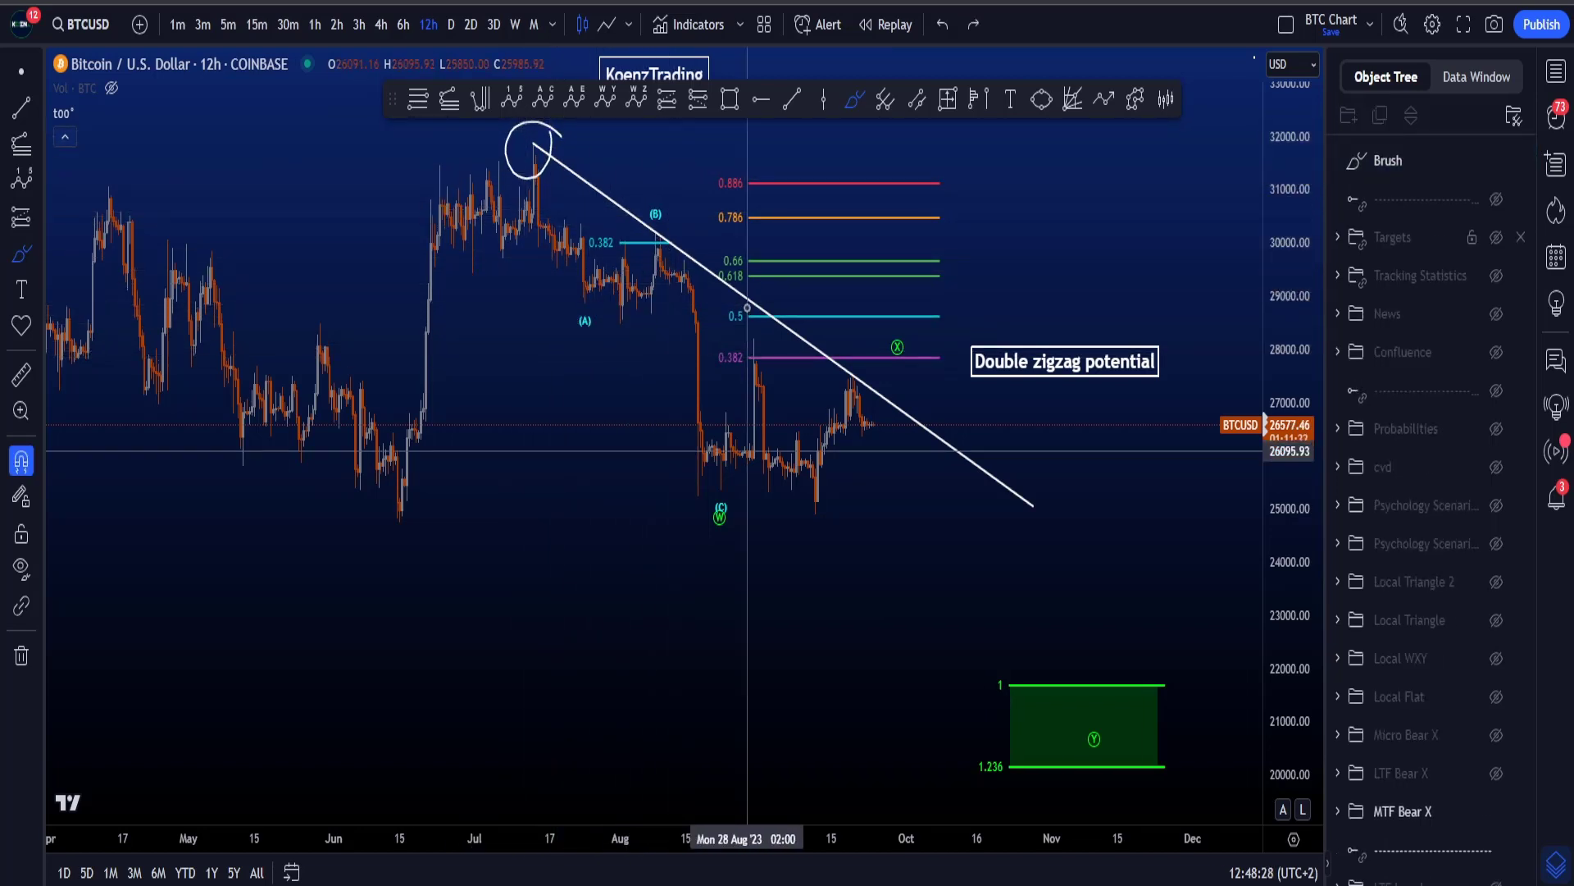
# - Brush the expected X-wave continuation and a stepped drop to the top of the green Y zone, and undo the strokes
pyautogui.moveTo(822, 447)
pyautogui.mouseDown()
pyautogui.moveTo(852, 433)
pyautogui.moveTo(868, 488)
pyautogui.moveTo(916, 474)
pyautogui.mouseUp()
pyautogui.moveTo(947, 416)
pyautogui.mouseDown()
pyautogui.moveTo(957, 402)
pyautogui.moveTo(1025, 566)
pyautogui.moveTo(1131, 683)
pyautogui.mouseUp()
pyautogui.hotkey('ctrl', 'z')
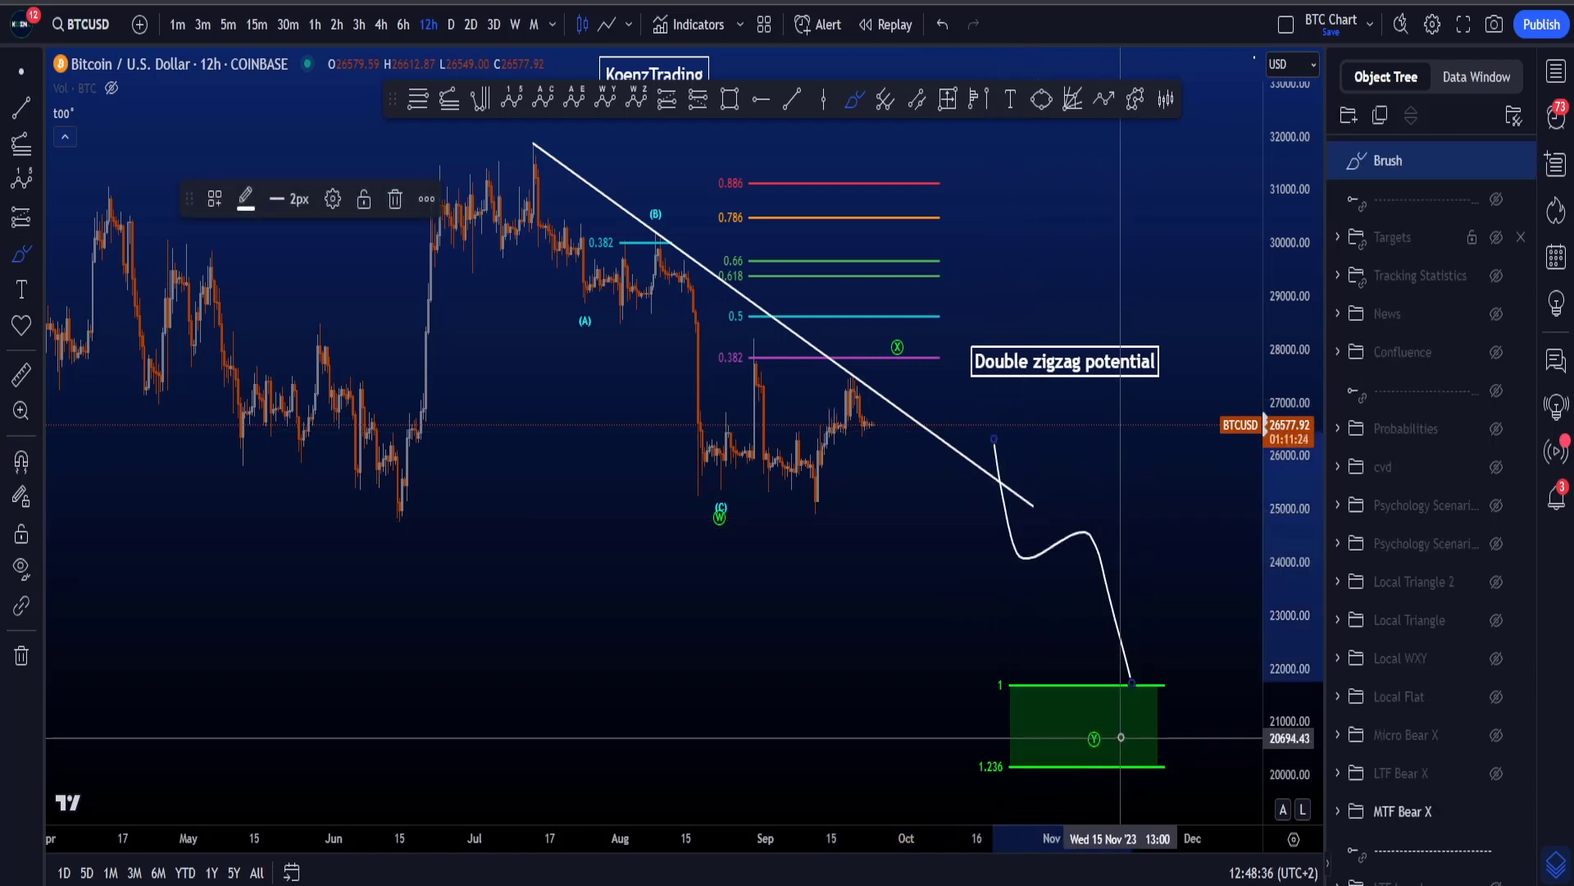
pyautogui.hotkey('ctrl', 'z')
# - Hide the MTF Bear X drawings and show the LTF Bear X drawings
pyautogui.click(1495, 775)
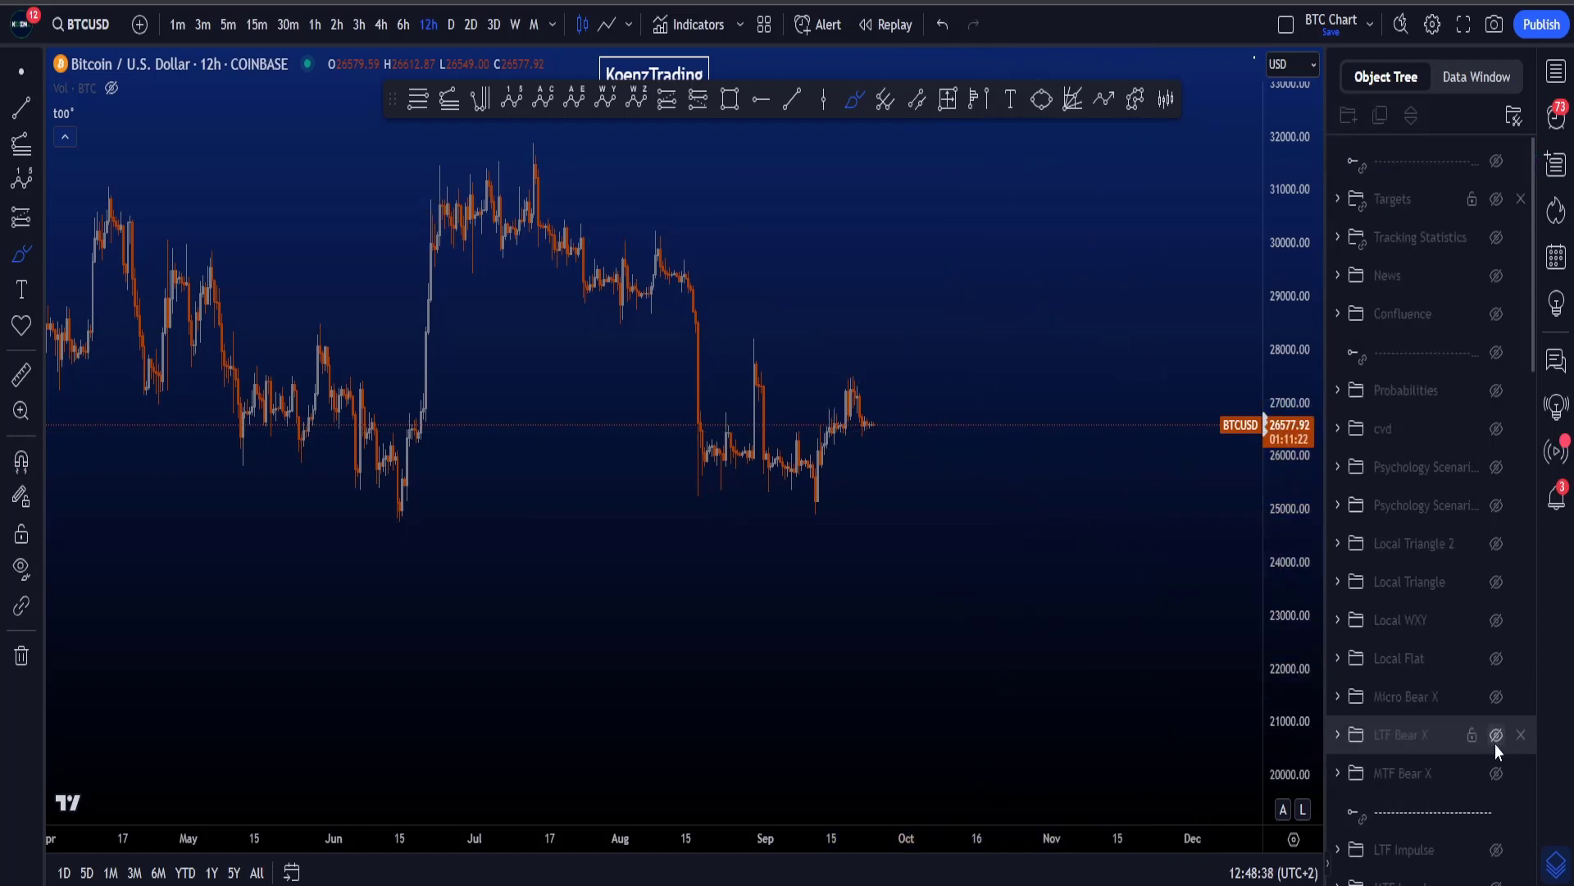
pyautogui.click(1495, 738)
pyautogui.moveTo(1291, 713); pyautogui.dragTo(1289, 652)
pyautogui.scroll(2, 987, 469)
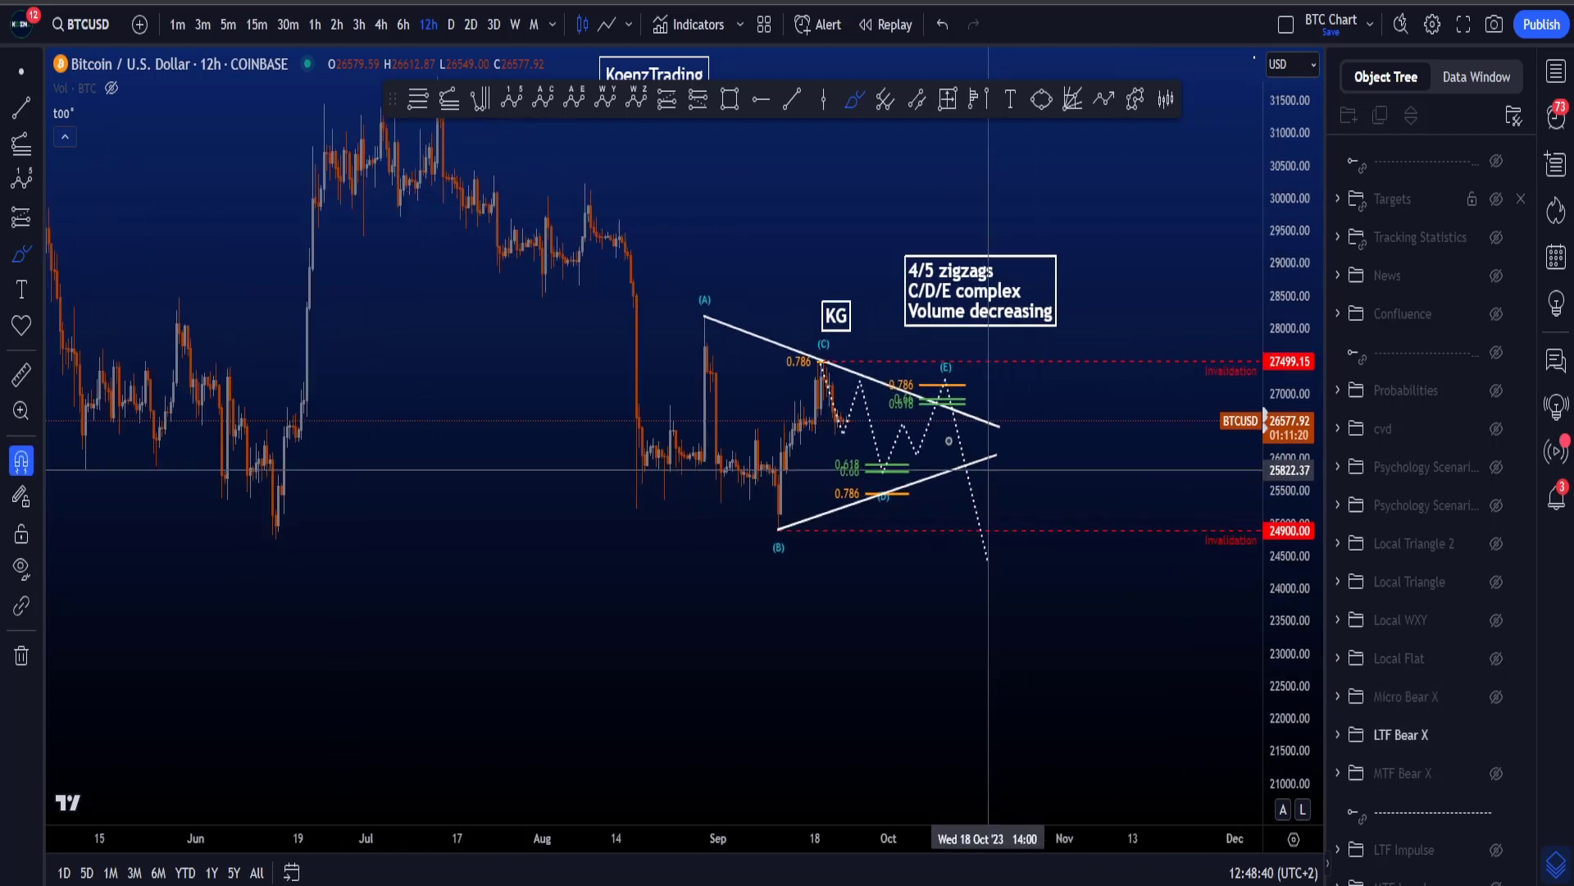
pyautogui.moveTo(492, 164); pyautogui.dragTo(815, 337)
pyautogui.hotkey('ctrl', 'z')
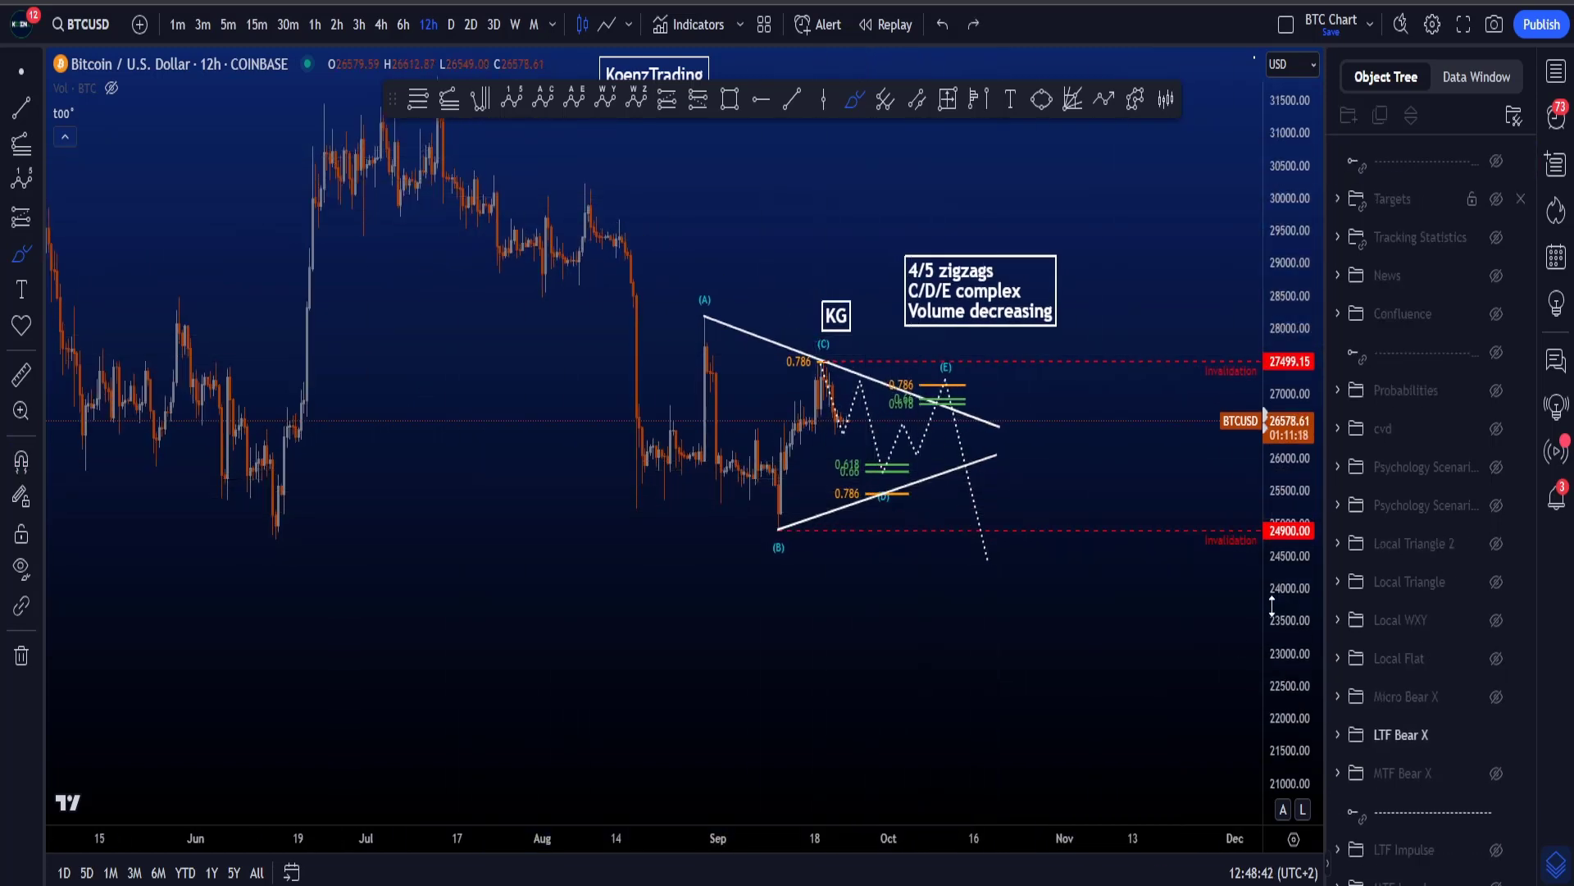
# - Switch the chart to the 4-hour timeframe and frame the whole (A)-(E) triangle
pyautogui.scroll(2, 972, 451)
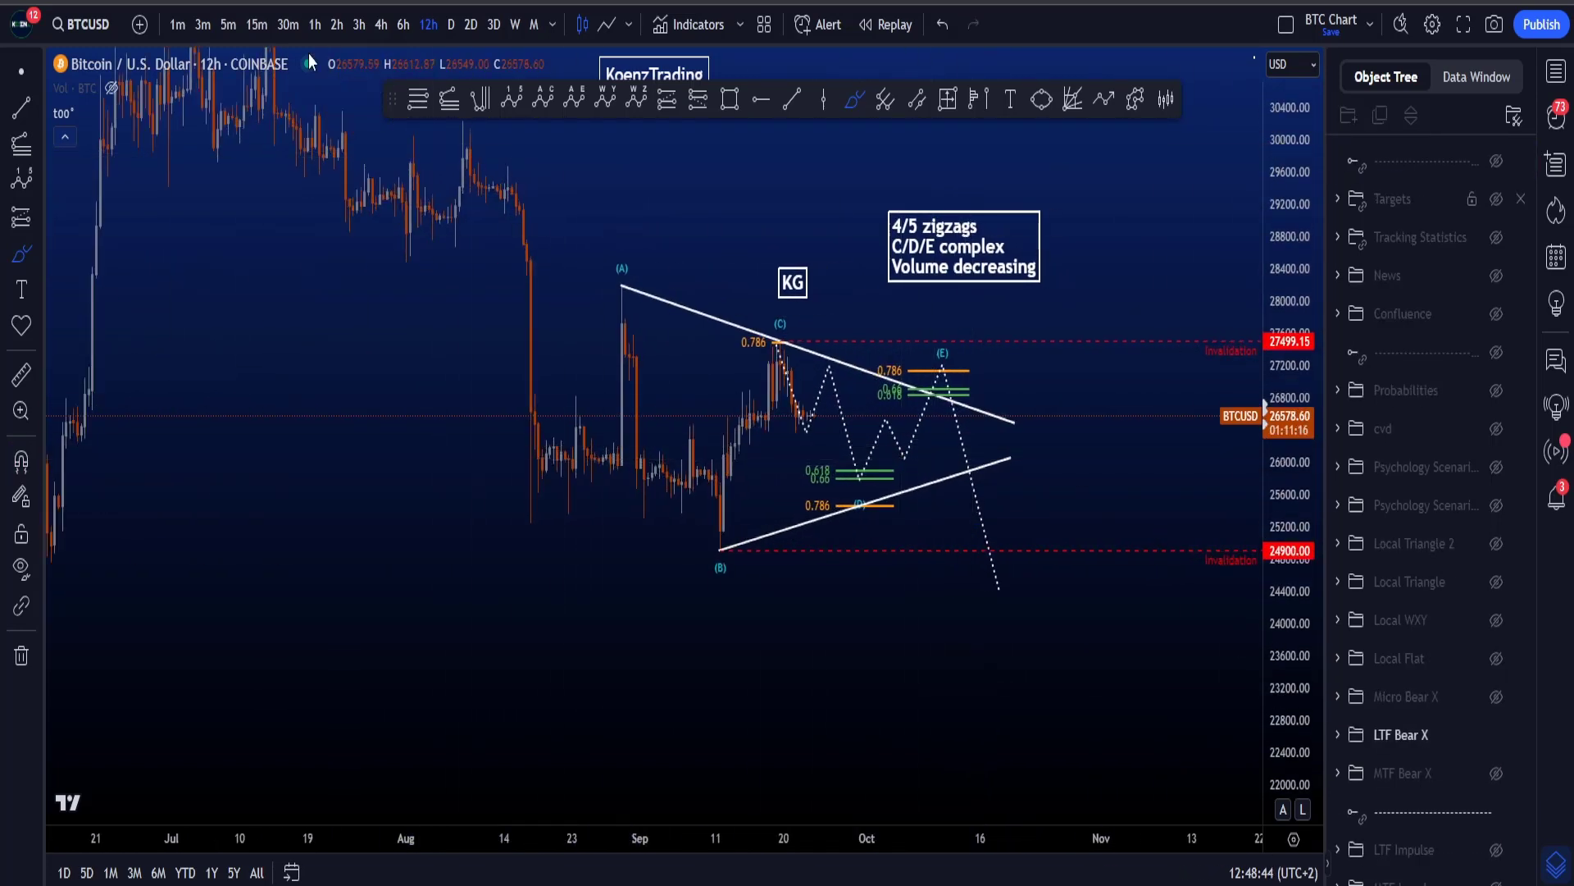
pyautogui.click(381, 24)
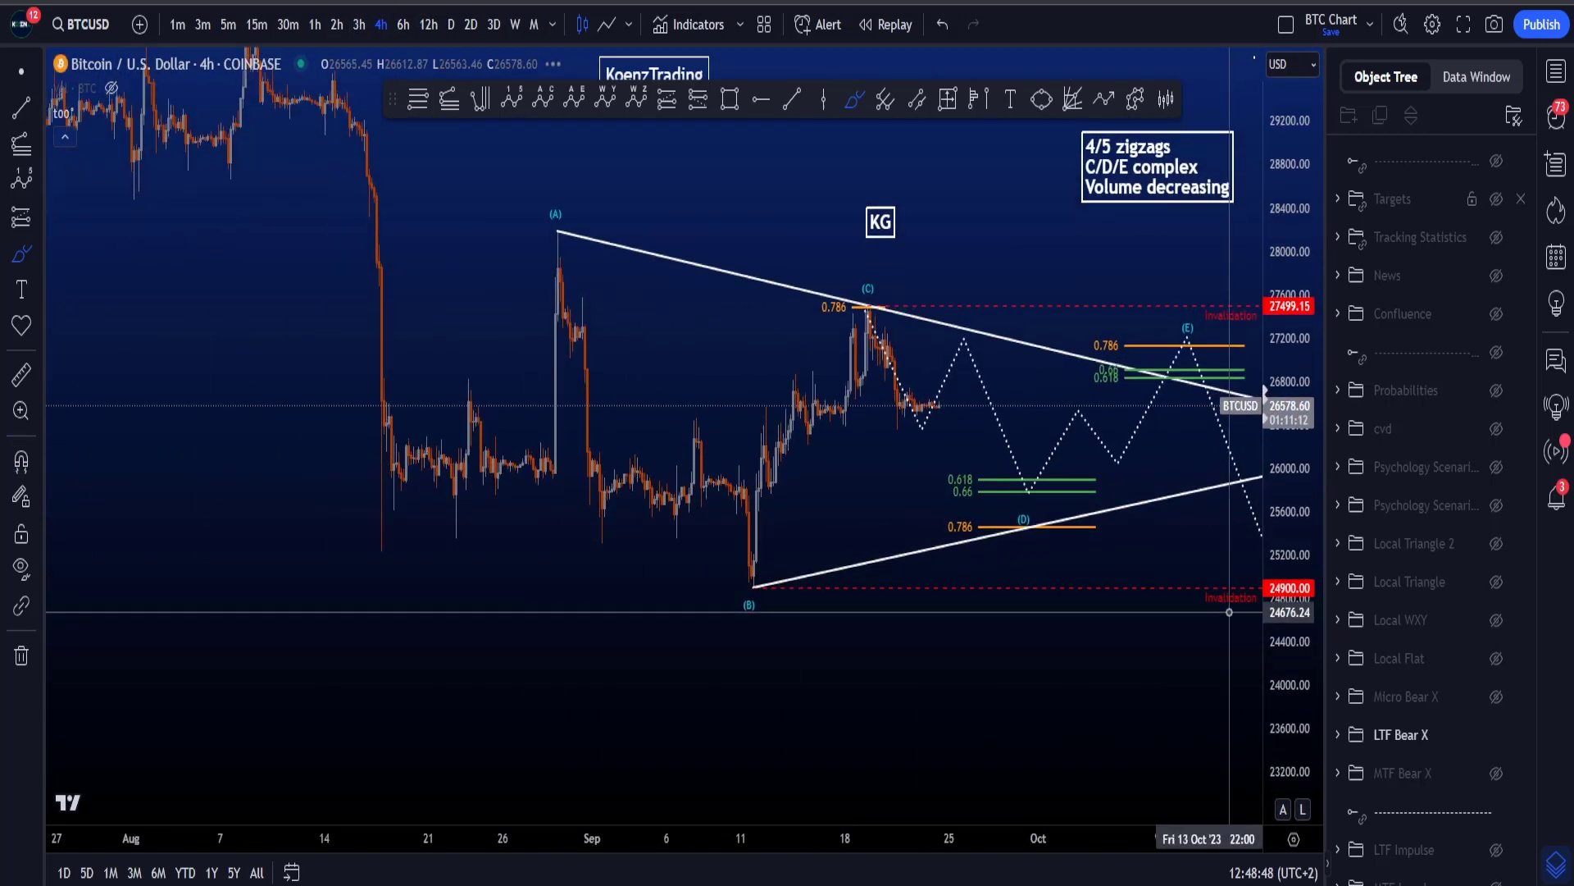
pyautogui.scroll(2, 1229, 611)
pyautogui.moveTo(1136, 696); pyautogui.dragTo(961, 702)
pyautogui.scroll(-1, 960, 697)
# - Circle the "4/5 zigzags, C/D/E complex, Volume decreasing" note and brush a mark beside it, undoing both strokes
pyautogui.moveTo(838, 145)
pyautogui.mouseDown()
pyautogui.moveTo(868, 115)
pyautogui.moveTo(1117, 205)
pyautogui.moveTo(840, 222)
pyautogui.mouseUp()
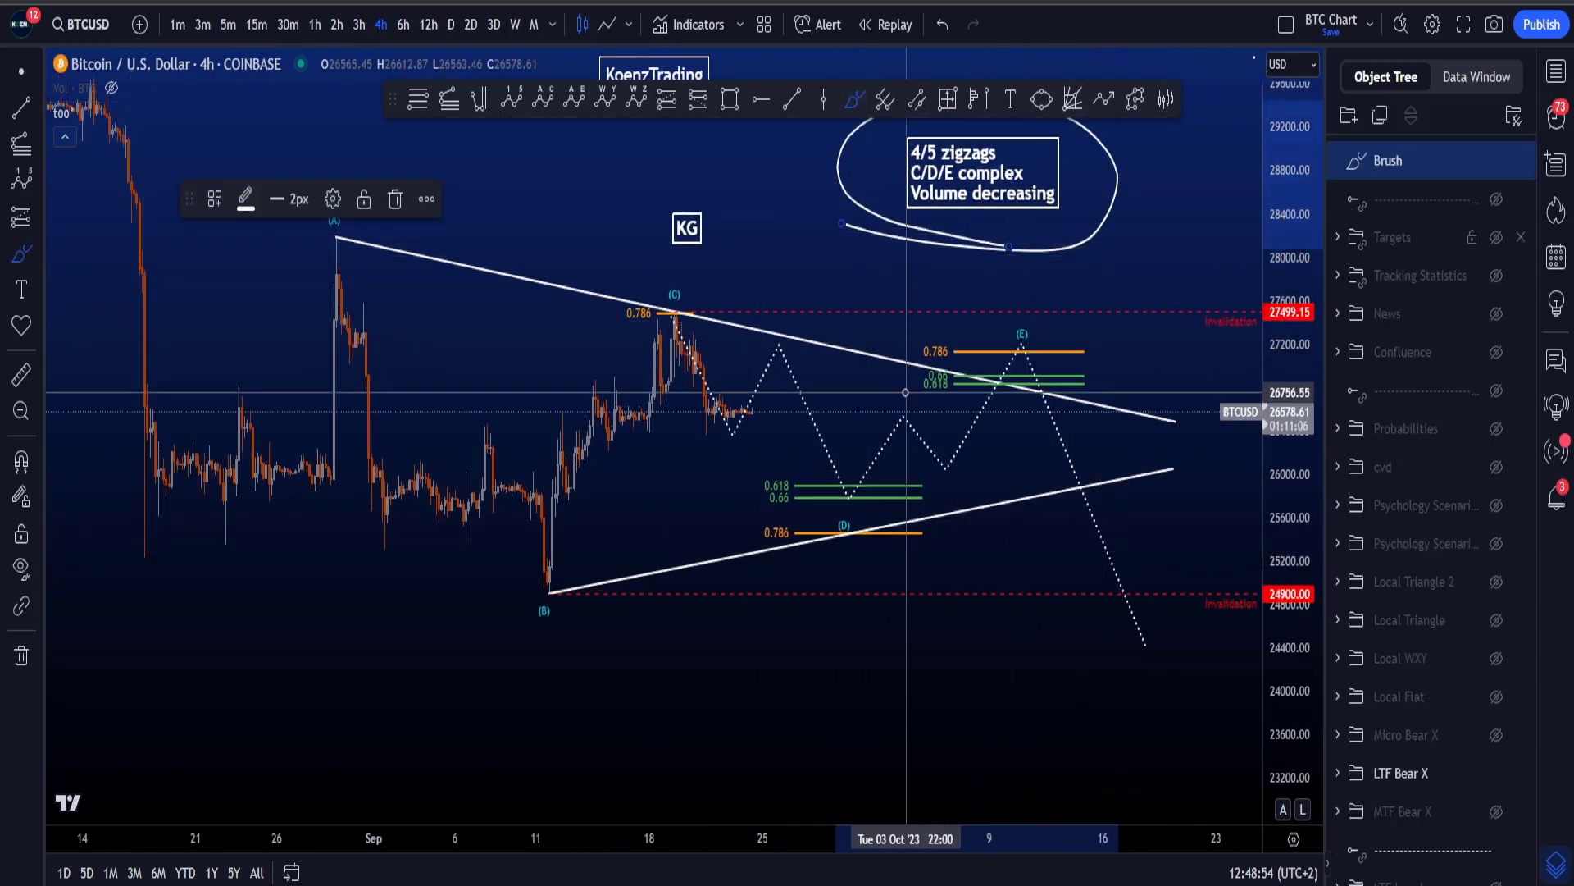
pyautogui.hotkey('ctrl', 'z')
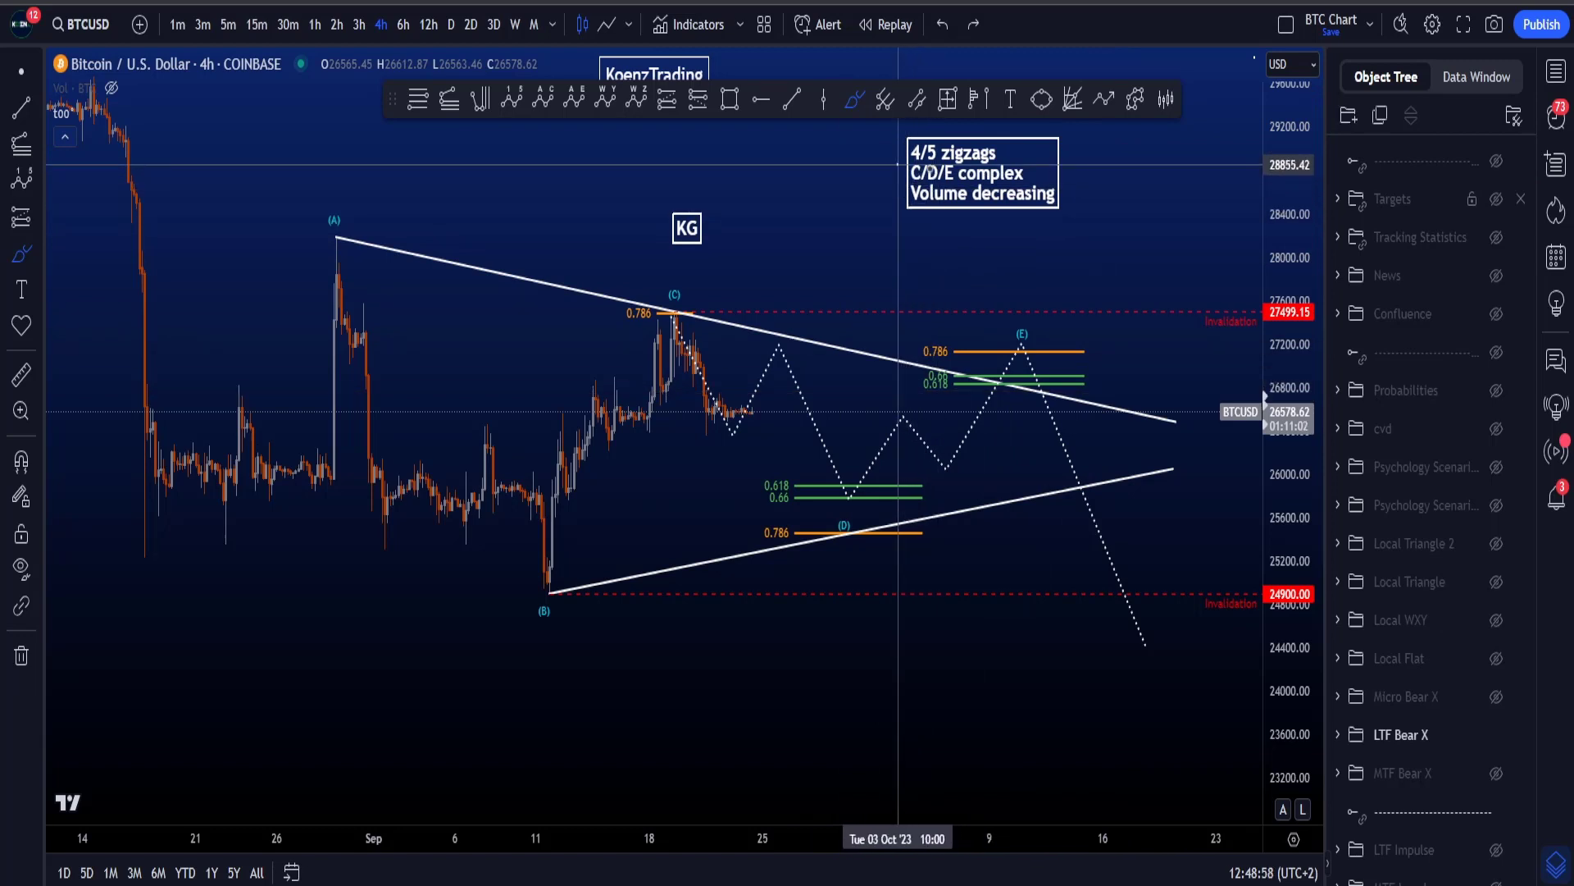
pyautogui.moveTo(897, 161); pyautogui.dragTo(883, 135)
pyautogui.hotkey('ctrl', 'z')
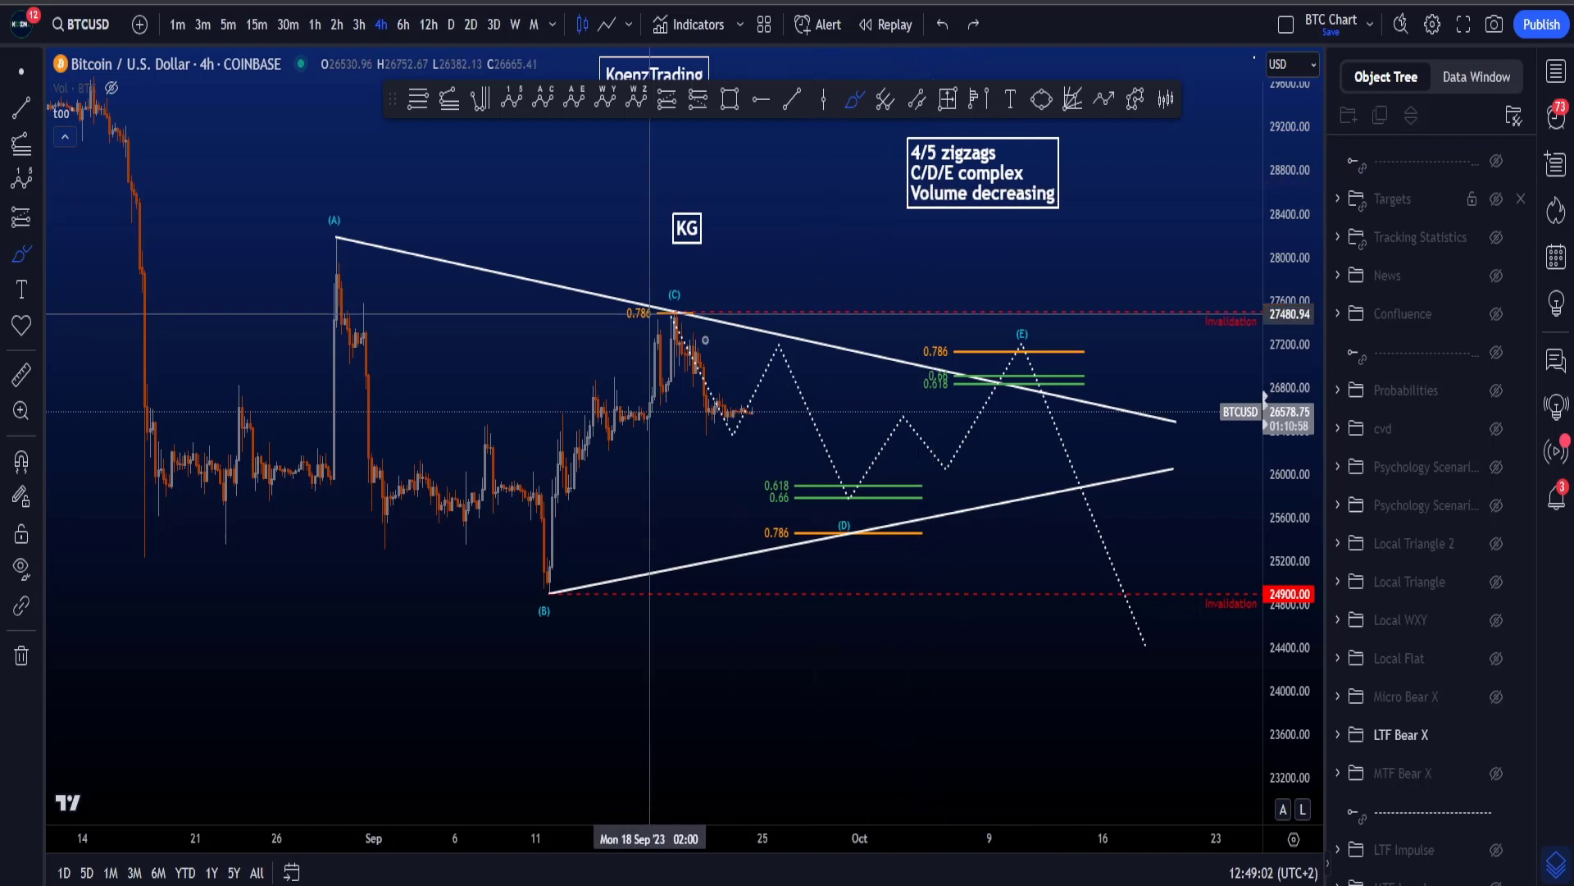
# - Brush strokes linking the (C), (D) and (E) waves and across the price path leading to (C), undoing each stroke
pyautogui.moveTo(648, 311)
pyautogui.mouseDown()
pyautogui.moveTo(697, 607)
pyautogui.moveTo(808, 410)
pyautogui.mouseUp()
pyautogui.hotkey('ctrl', 'z')
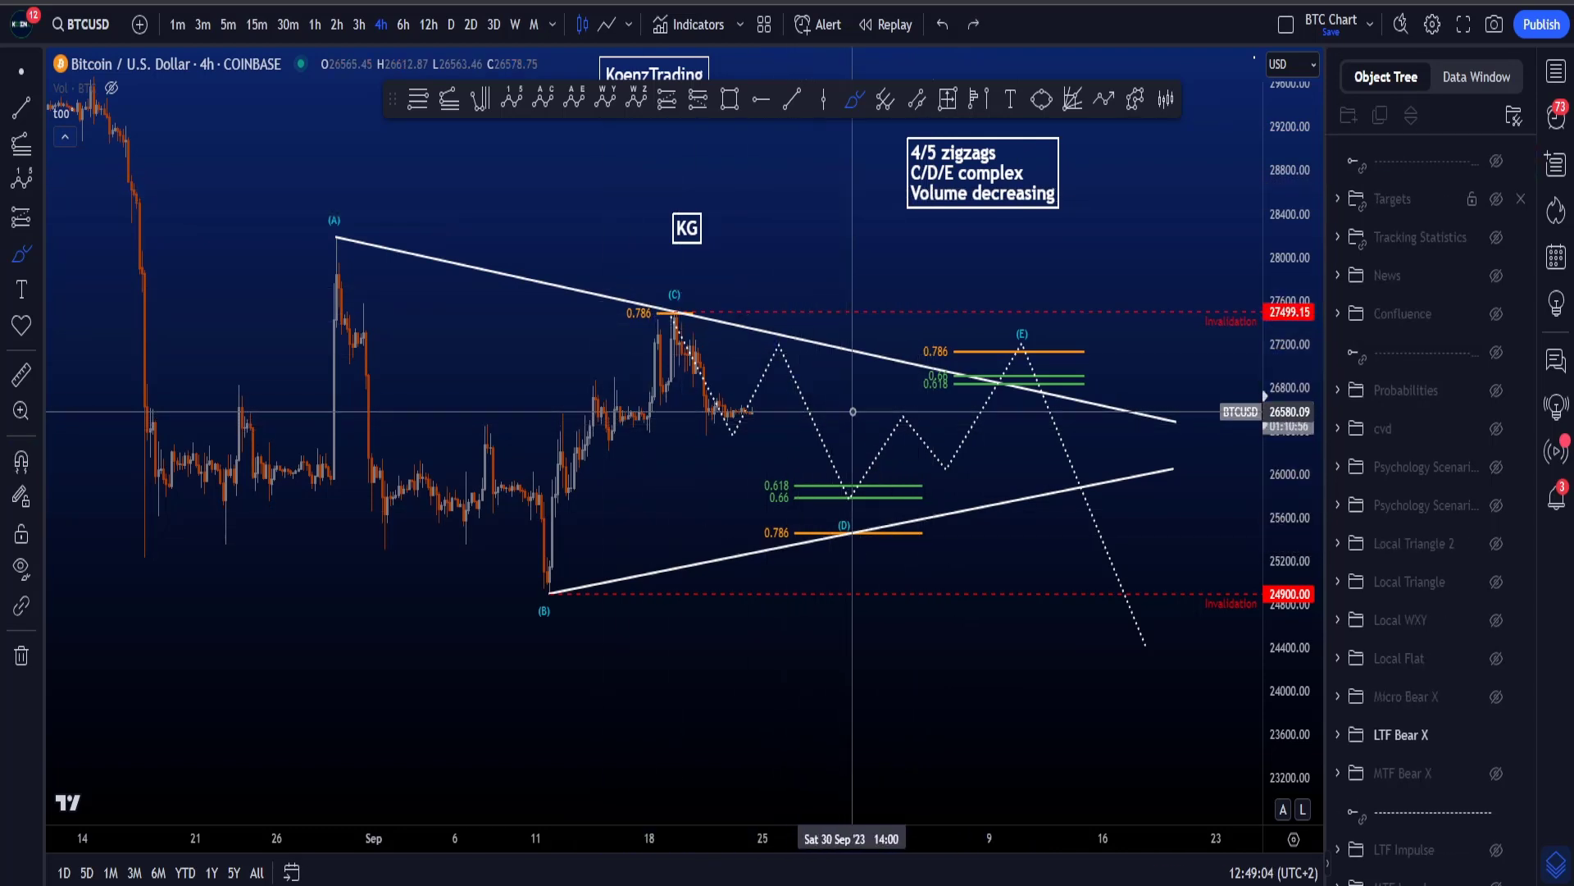
pyautogui.moveTo(1045, 310)
pyautogui.mouseDown()
pyautogui.moveTo(837, 524)
pyautogui.moveTo(703, 299)
pyautogui.mouseUp()
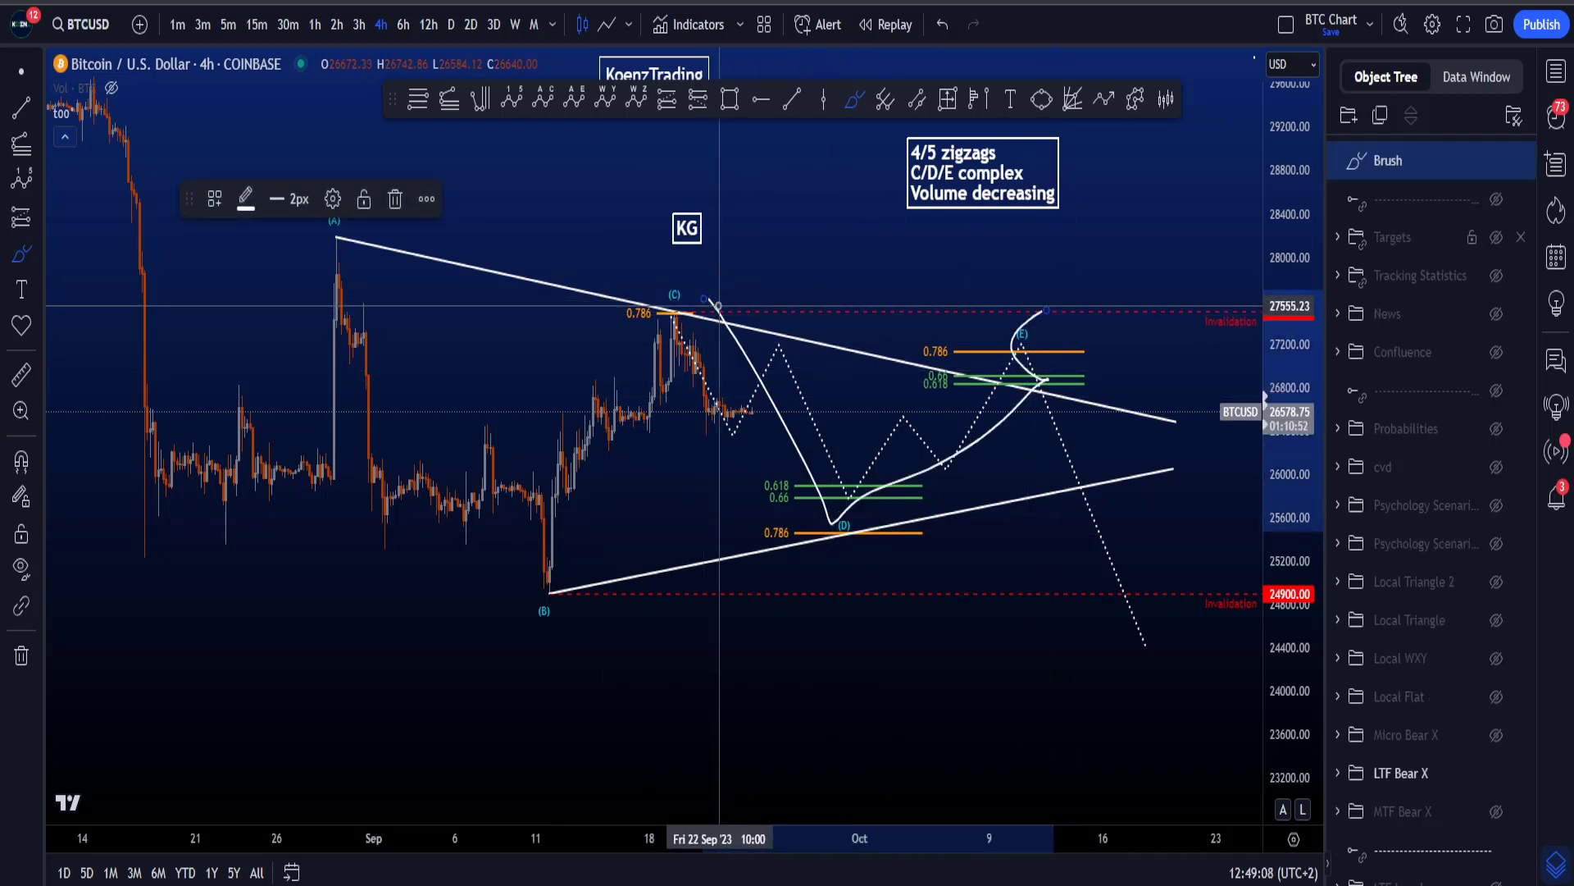
pyautogui.hotkey('ctrl', 'z')
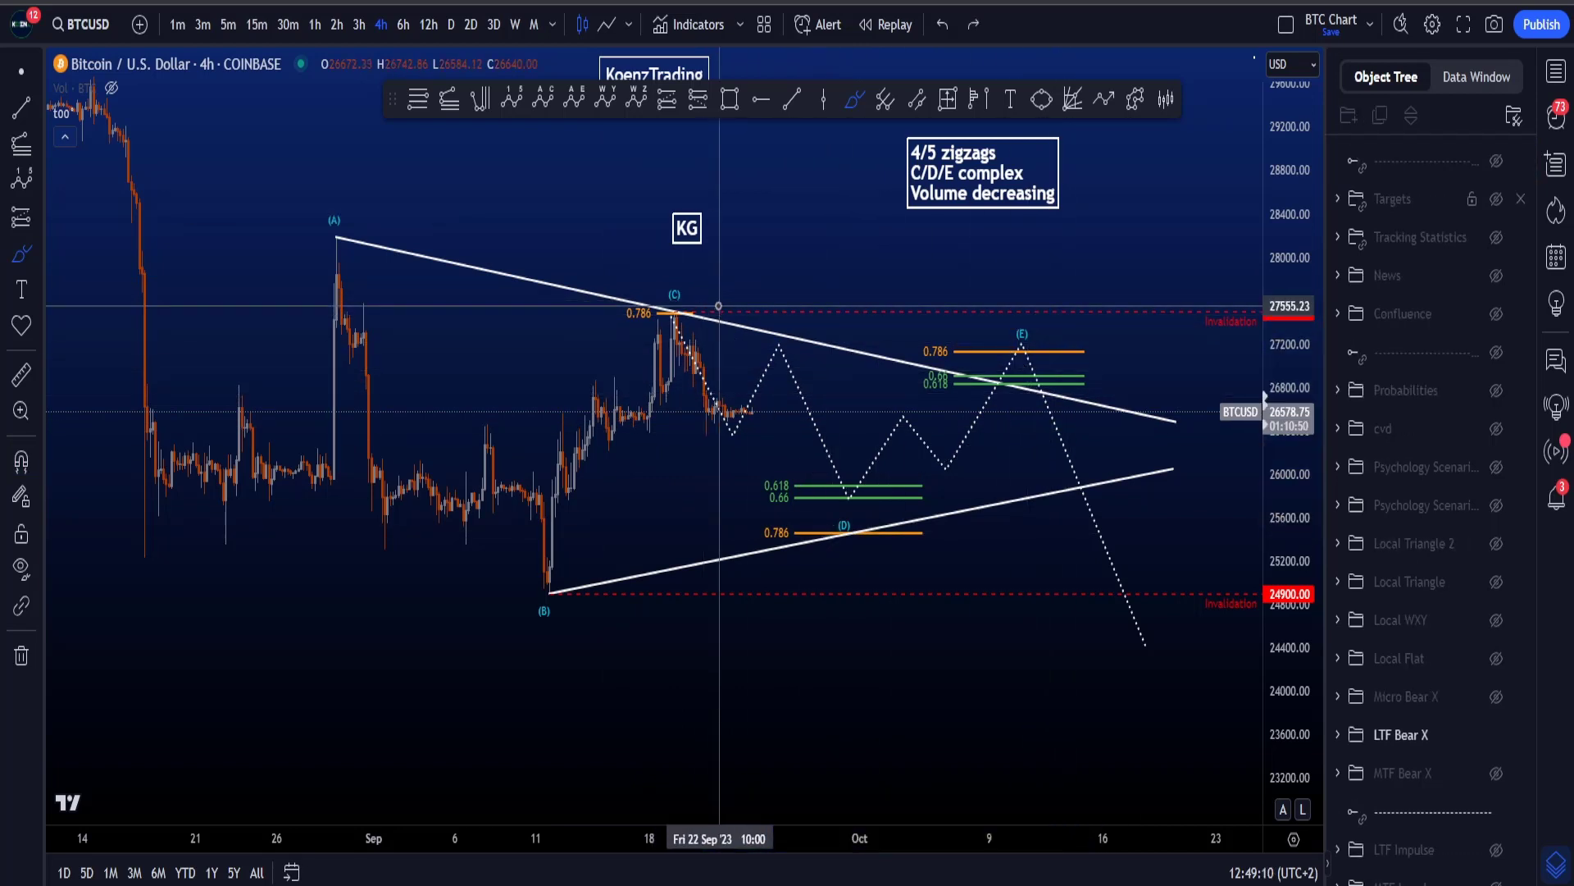
pyautogui.moveTo(191, 503)
pyautogui.mouseDown()
pyautogui.moveTo(355, 263)
pyautogui.moveTo(539, 590)
pyautogui.moveTo(649, 358)
pyautogui.mouseUp()
pyautogui.hotkey('ctrl', 'z')
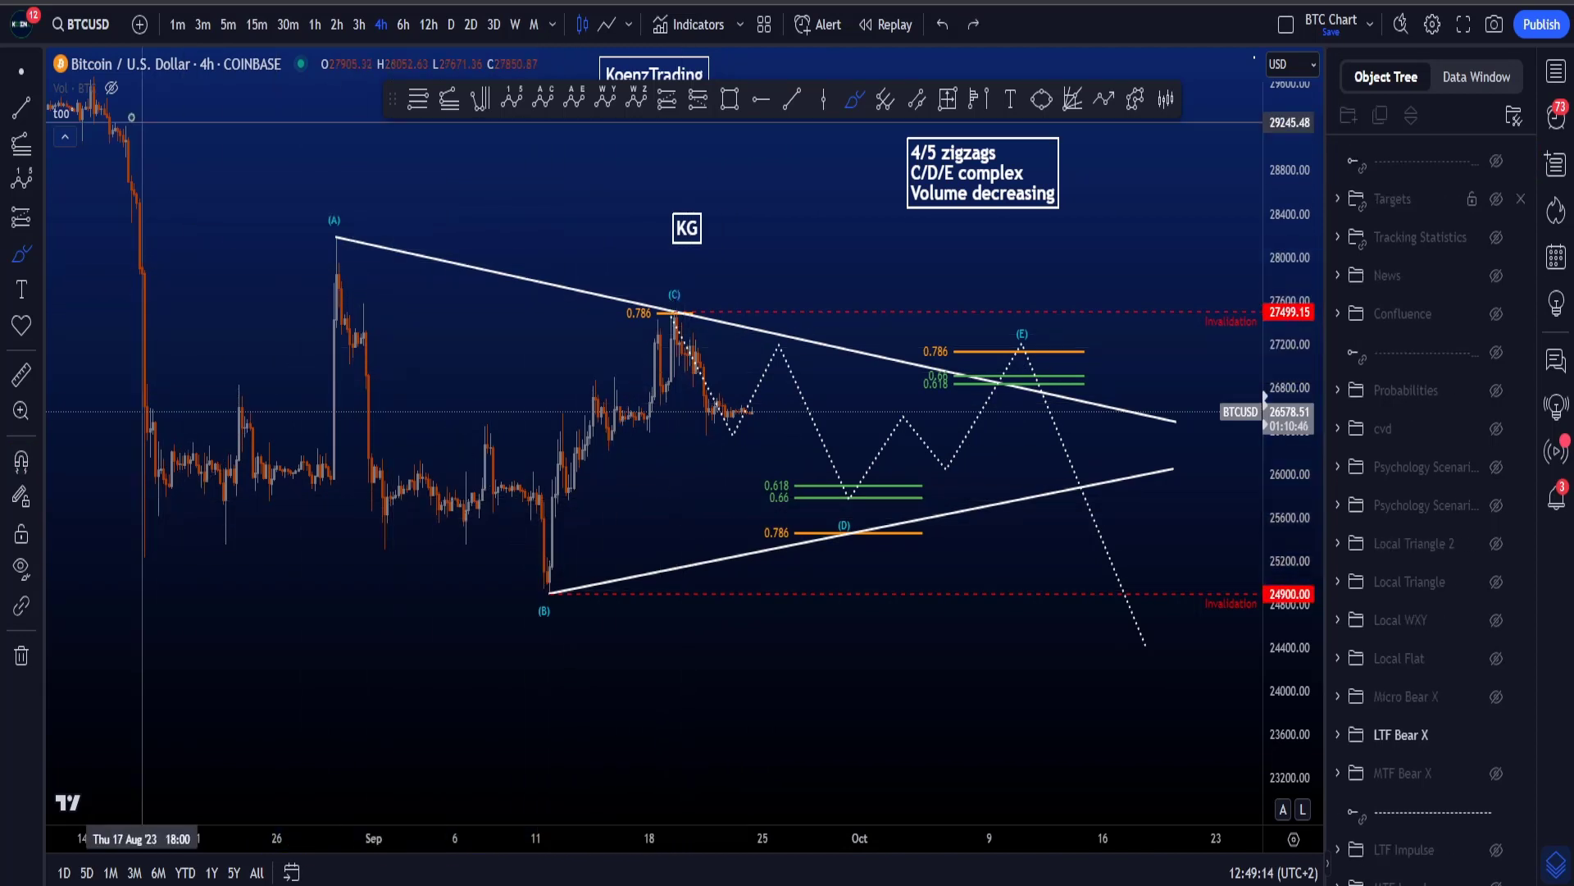
# - Show the volume bars and brush their declining trend plus a line across the triangle, undoing both strokes
pyautogui.moveTo(334, 641)
pyautogui.mouseDown()
pyautogui.moveTo(823, 777)
pyautogui.moveTo(1079, 823)
pyautogui.mouseUp()
pyautogui.hotkey('ctrl', 'z')
pyautogui.moveTo(326, 350); pyautogui.dragTo(1111, 441)
pyautogui.hotkey('ctrl', 'z')
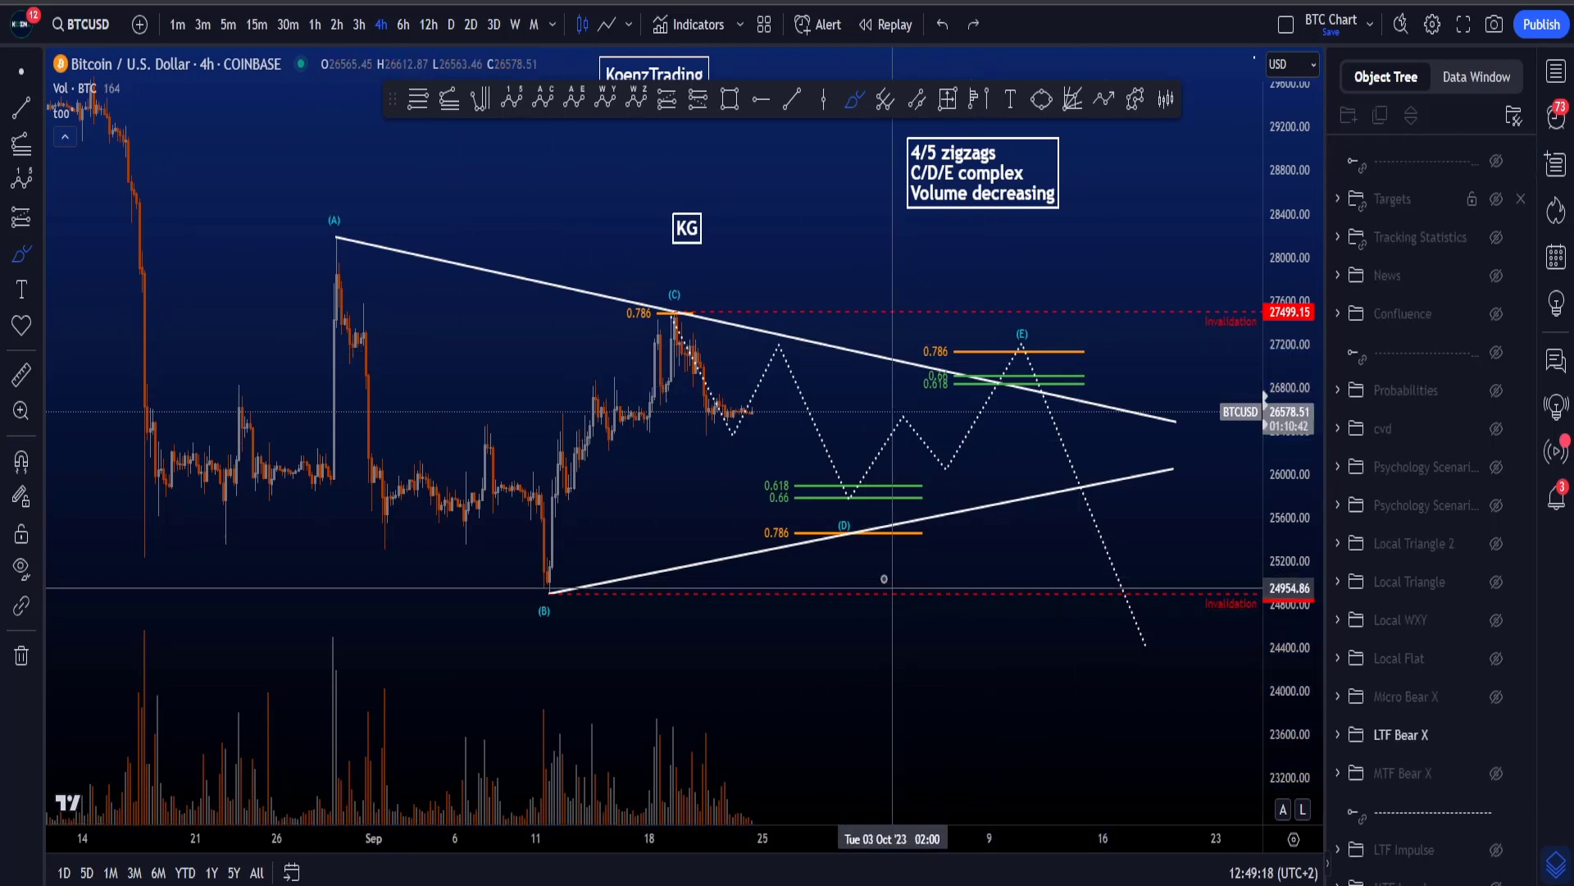
# - Circle the (D) target and brush a stroke around the projected move after (C), undoing both strokes
pyautogui.moveTo(857, 502)
pyautogui.mouseDown()
pyautogui.moveTo(875, 566)
pyautogui.moveTo(836, 492)
pyautogui.mouseUp()
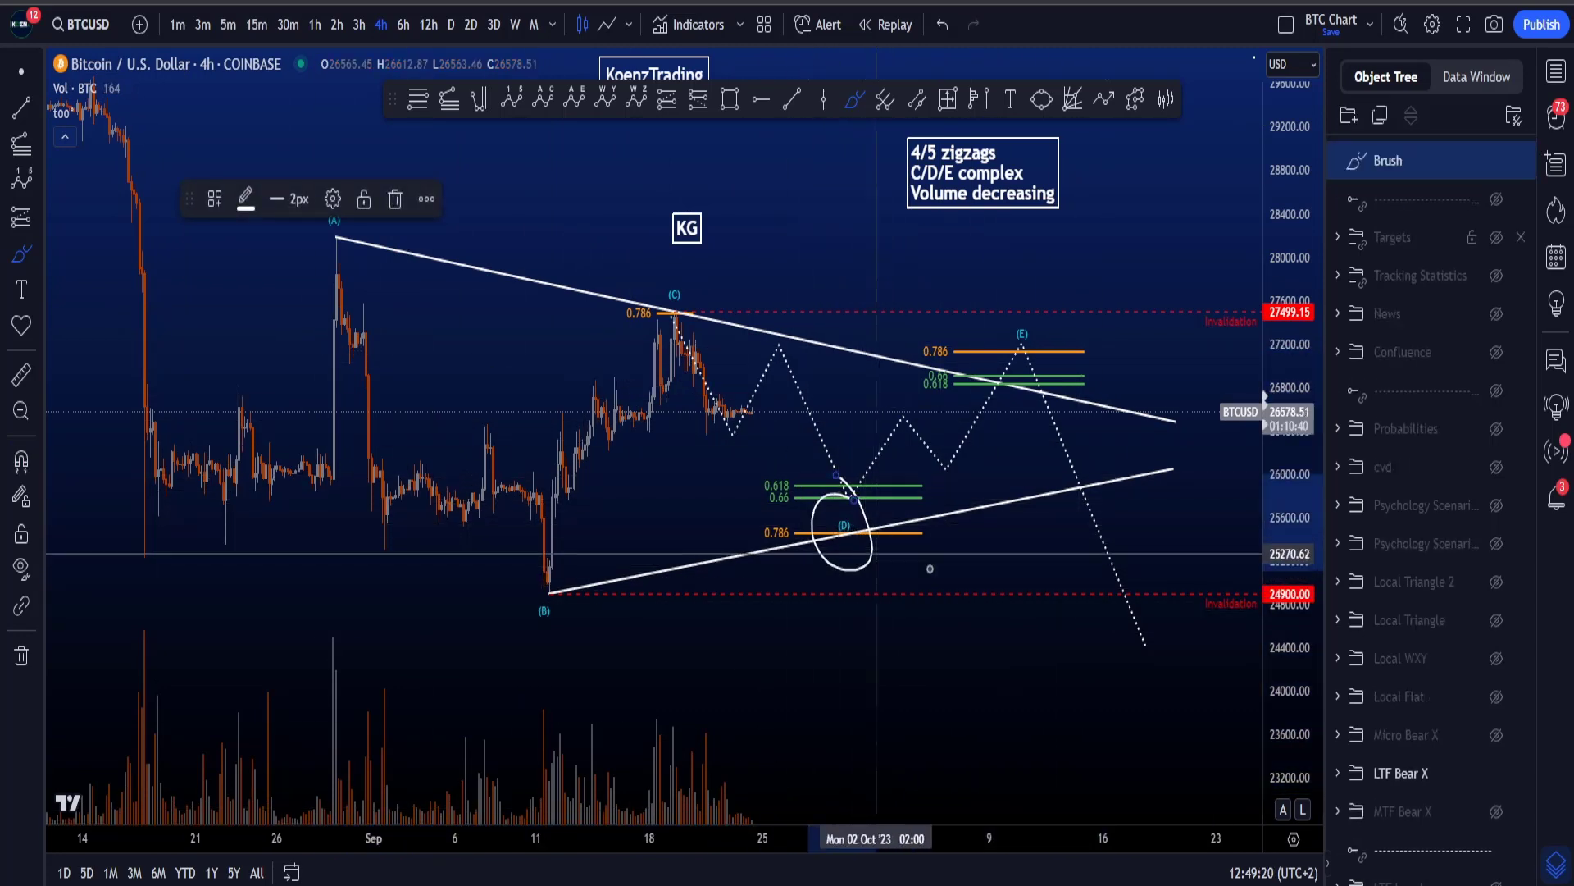
pyautogui.hotkey('ctrl', 'z')
pyautogui.moveTo(1290, 670); pyautogui.dragTo(1290, 635)
pyautogui.scroll(3, 824, 468)
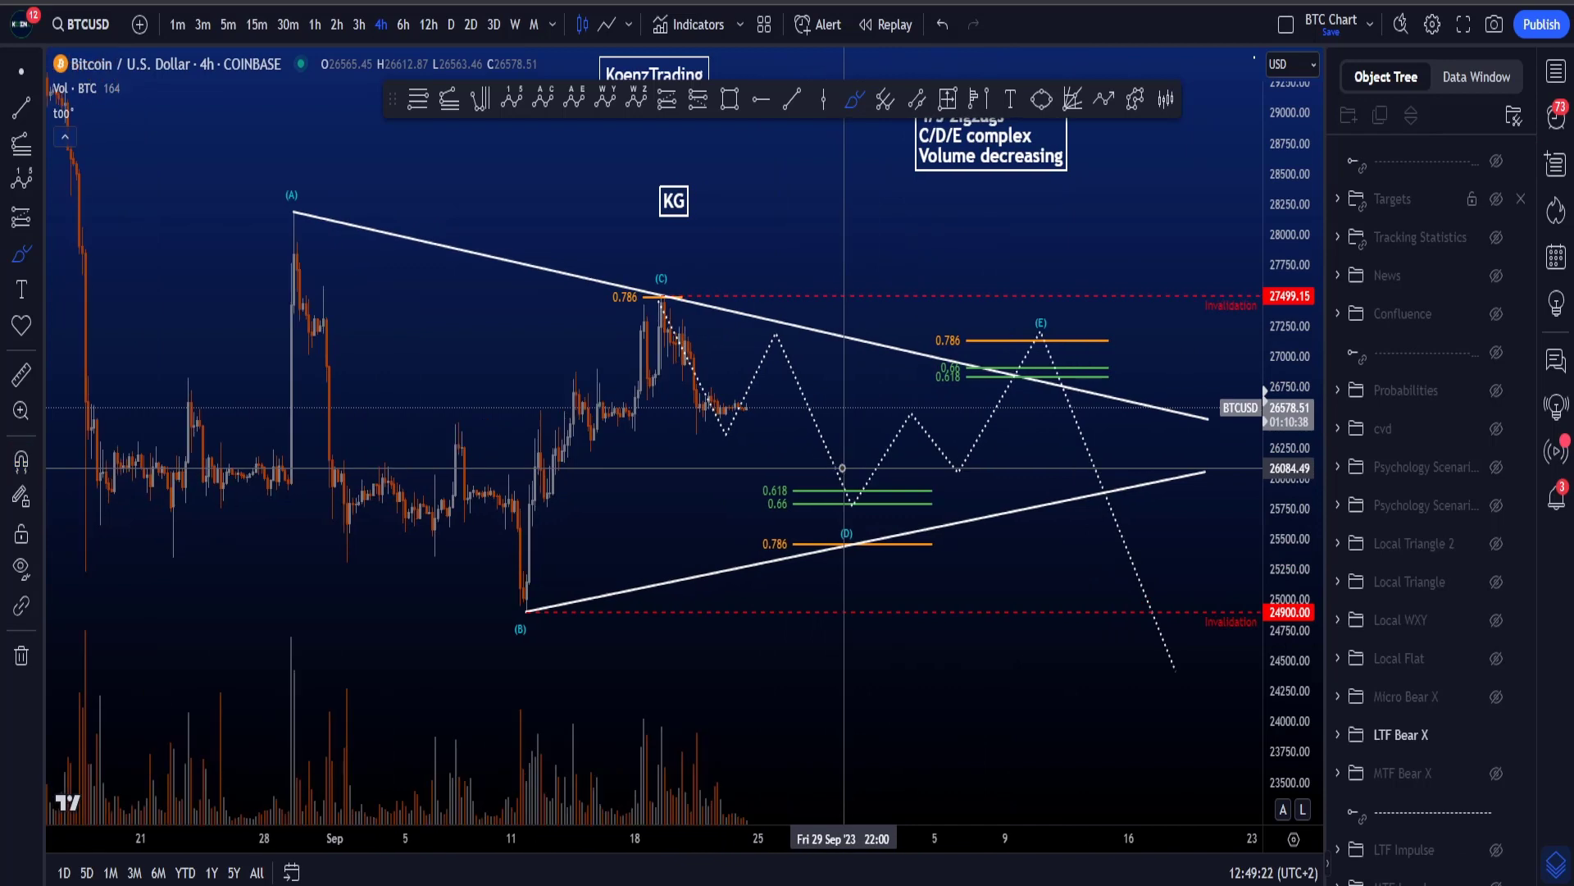
pyautogui.moveTo(807, 387); pyautogui.dragTo(691, 345)
pyautogui.hotkey('ctrl', 'z')
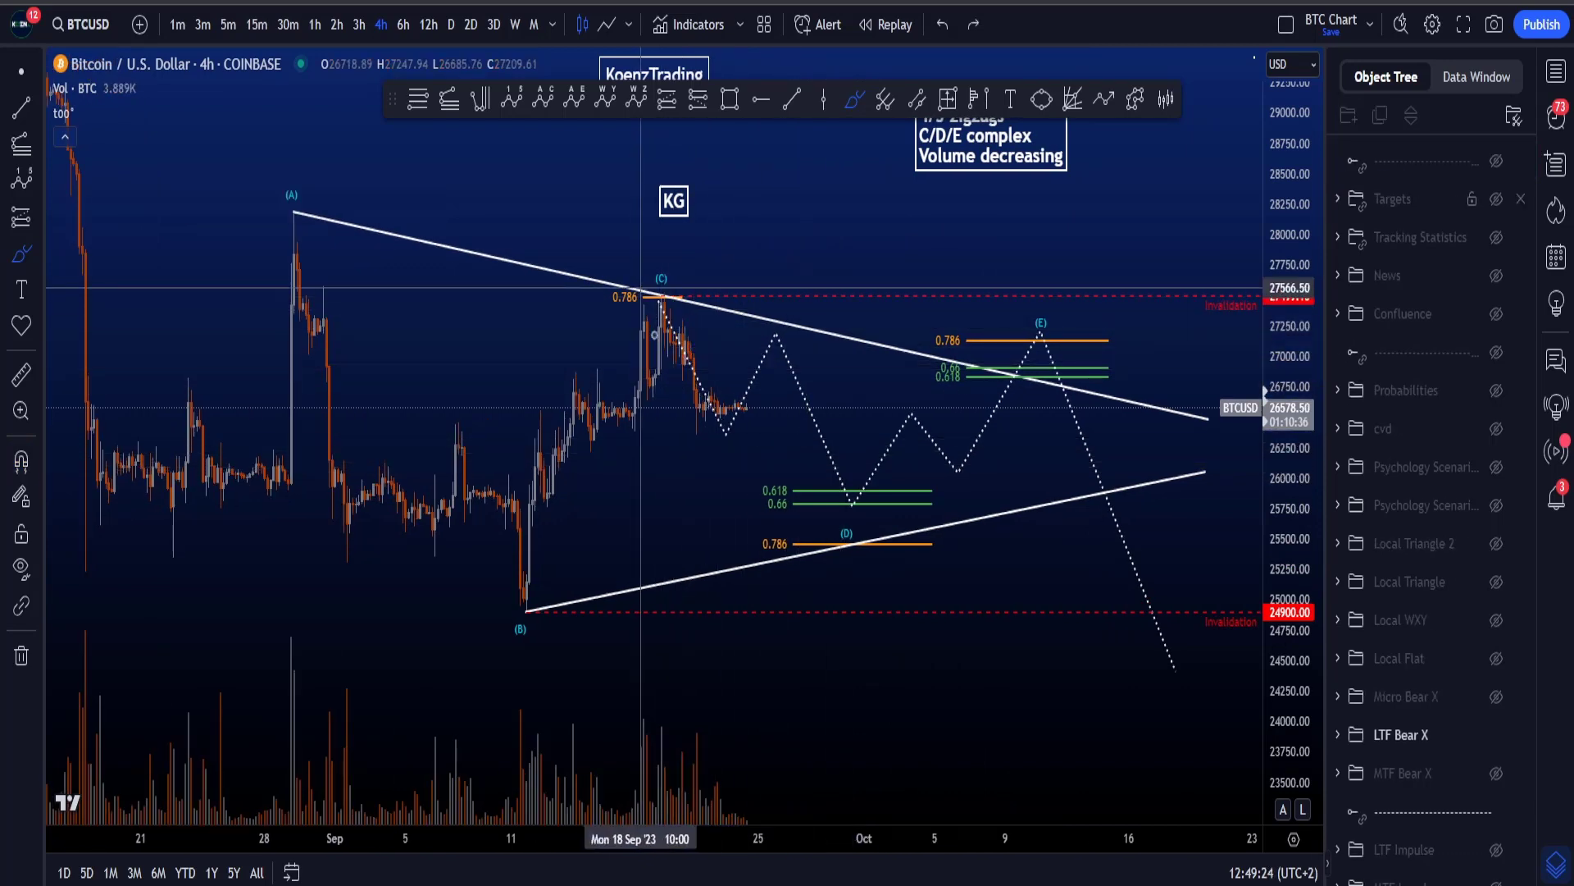
# - Brush a stepped decline from (C) to the green (D) levels and a mark near the 0.786 level, undoing both
pyautogui.moveTo(645, 296)
pyautogui.mouseDown()
pyautogui.moveTo(691, 419)
pyautogui.moveTo(748, 388)
pyautogui.mouseUp()
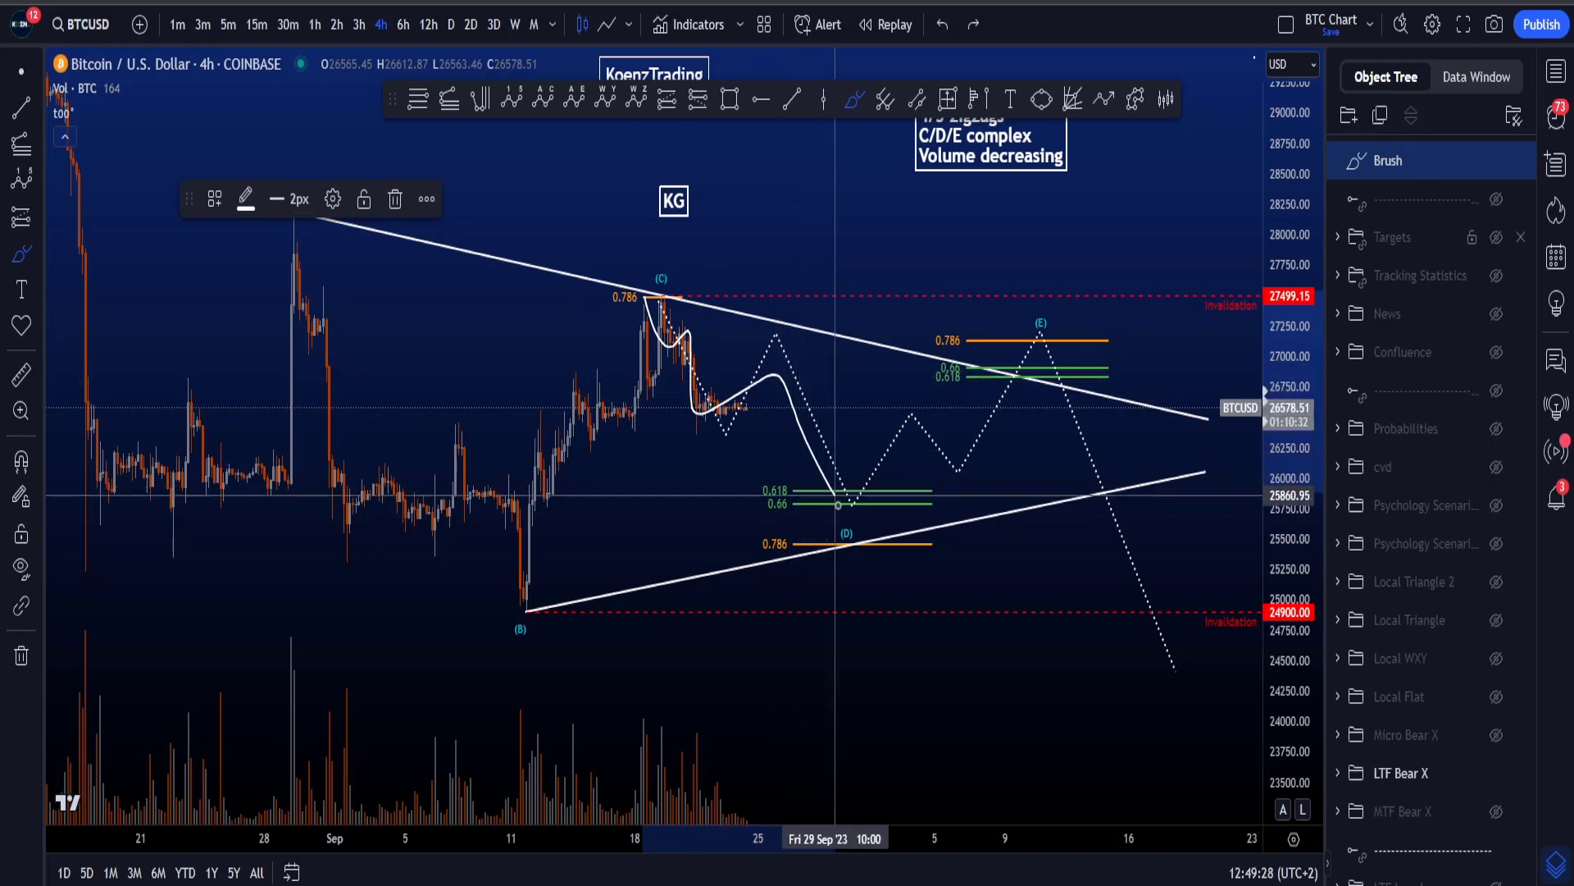
pyautogui.hotkey('ctrl', 'z')
pyautogui.moveTo(861, 574)
pyautogui.mouseDown()
pyautogui.moveTo(738, 561)
pyautogui.moveTo(784, 466)
pyautogui.moveTo(830, 525)
pyautogui.moveTo(761, 565)
pyautogui.mouseUp()
pyautogui.hotkey('ctrl', 'z')
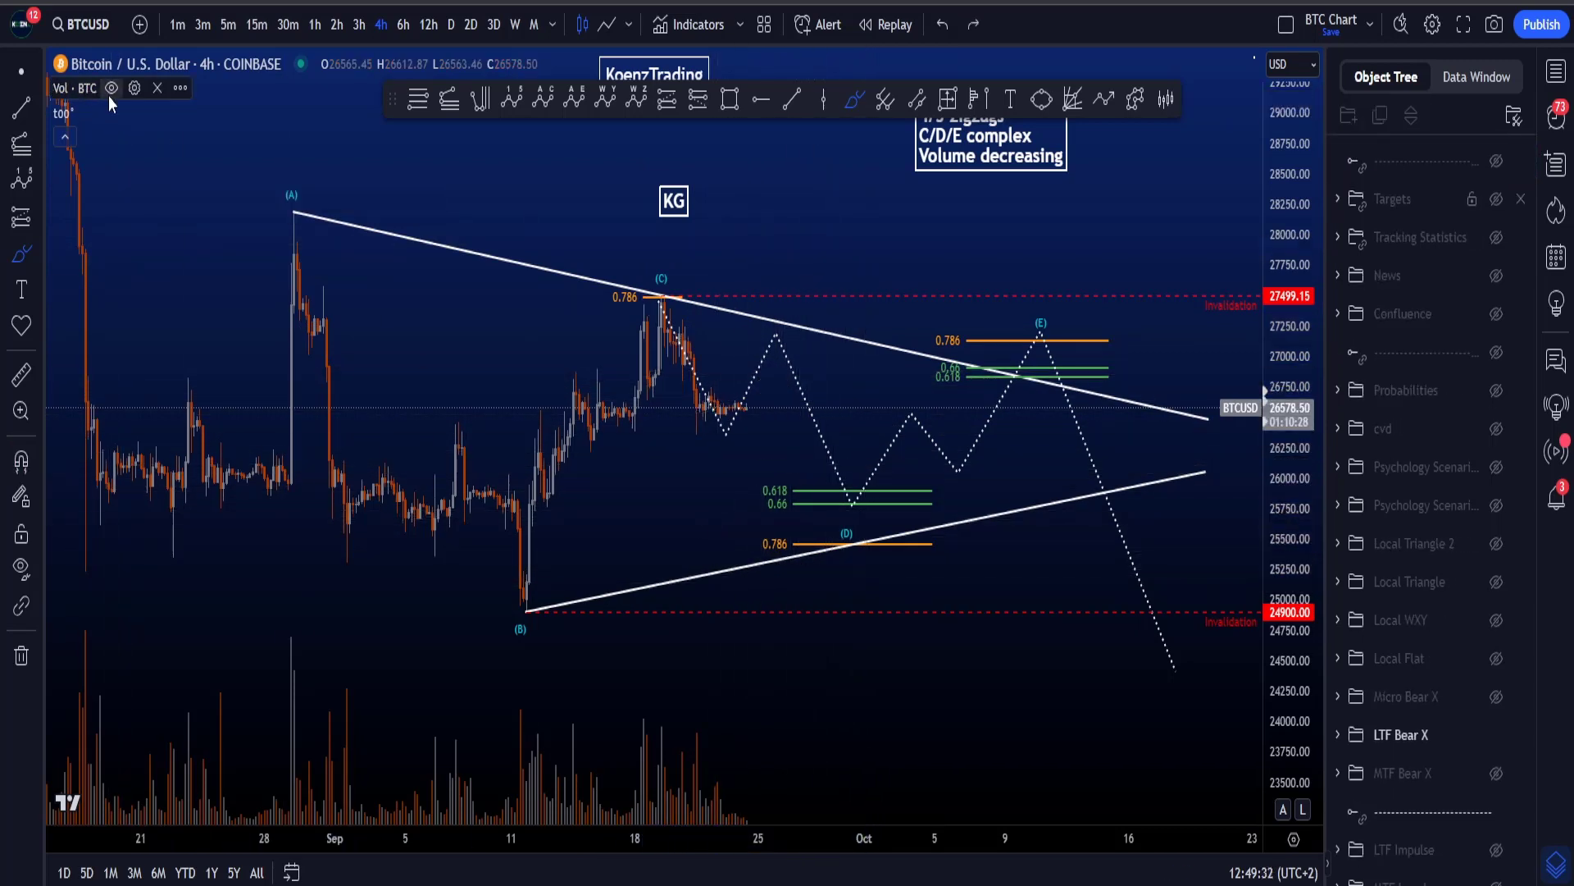
# - Hide the volume indicator and circle the 0.618 and 0.66 labels of wave (D), undoing the circle
pyautogui.click(111, 88)
pyautogui.moveTo(797, 474)
pyautogui.mouseDown()
pyautogui.moveTo(763, 492)
pyautogui.moveTo(779, 531)
pyautogui.moveTo(789, 490)
pyautogui.mouseUp()
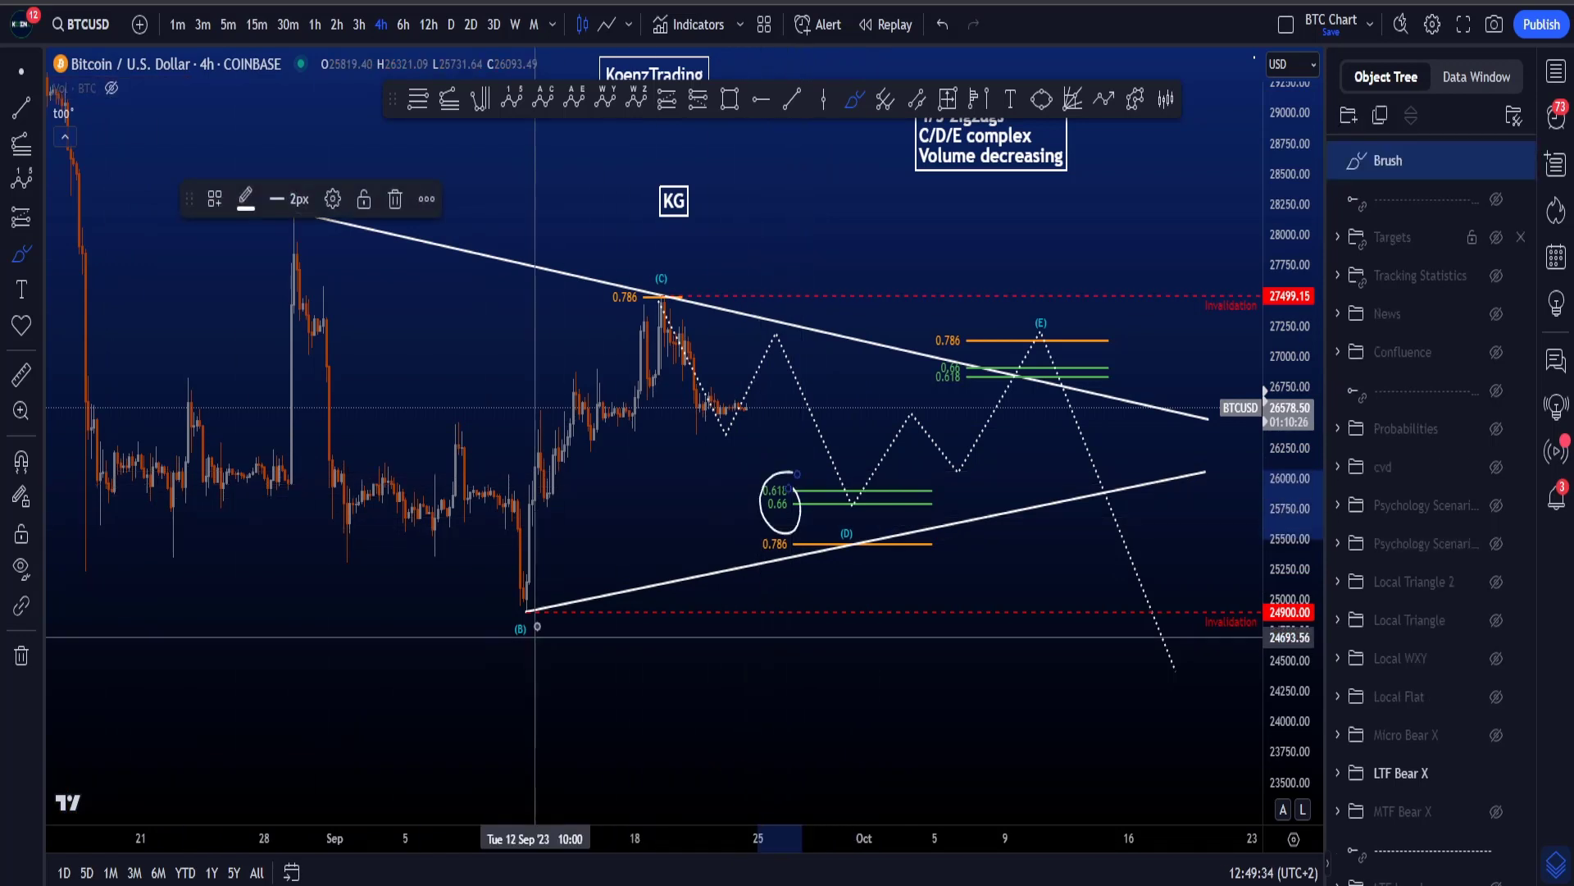
pyautogui.hotkey('ctrl', 'z')
# - Brush a mark at the (B) low and a stroke from there up towards (C), undoing the strokes
pyautogui.moveTo(539, 592)
pyautogui.mouseDown()
pyautogui.moveTo(503, 607)
pyautogui.moveTo(528, 645)
pyautogui.mouseUp()
pyautogui.moveTo(534, 588)
pyautogui.mouseDown()
pyautogui.moveTo(667, 373)
pyautogui.moveTo(691, 365)
pyautogui.mouseUp()
pyautogui.hotkey('ctrl', 'z')
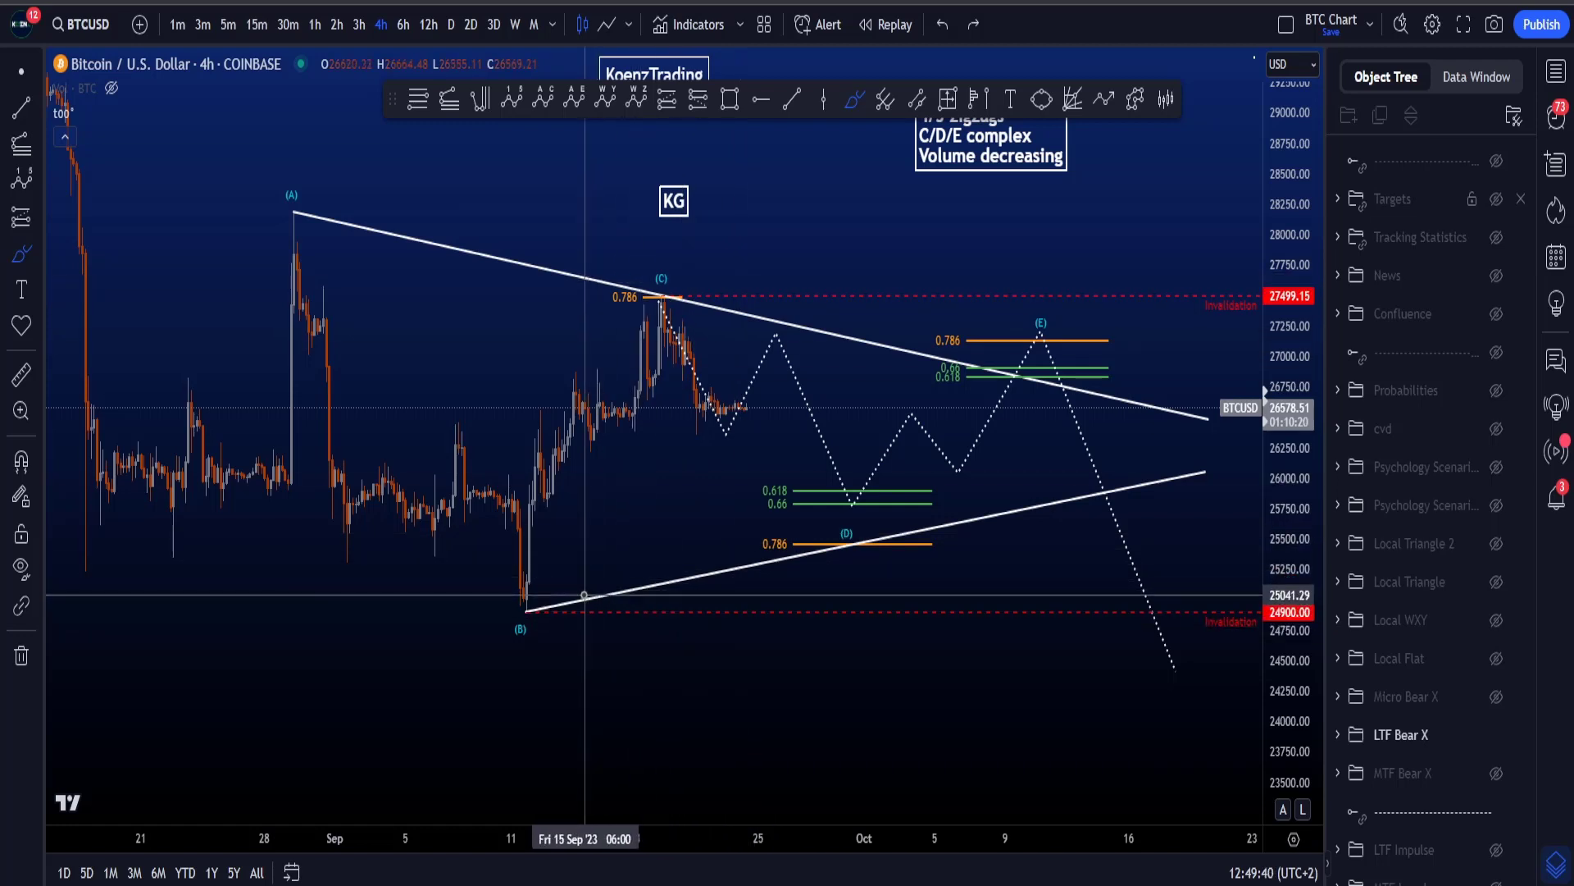
# - Brush between (B) and (A), trace the full path through (A), (B) and (C) to (D), and delete the strokes
pyautogui.moveTo(537, 580)
pyautogui.mouseDown()
pyautogui.moveTo(500, 607)
pyautogui.moveTo(542, 584)
pyautogui.moveTo(418, 543)
pyautogui.moveTo(113, 547)
pyautogui.moveTo(233, 495)
pyautogui.moveTo(304, 215)
pyautogui.mouseUp()
pyautogui.press('Delete')
pyautogui.press('Delete')
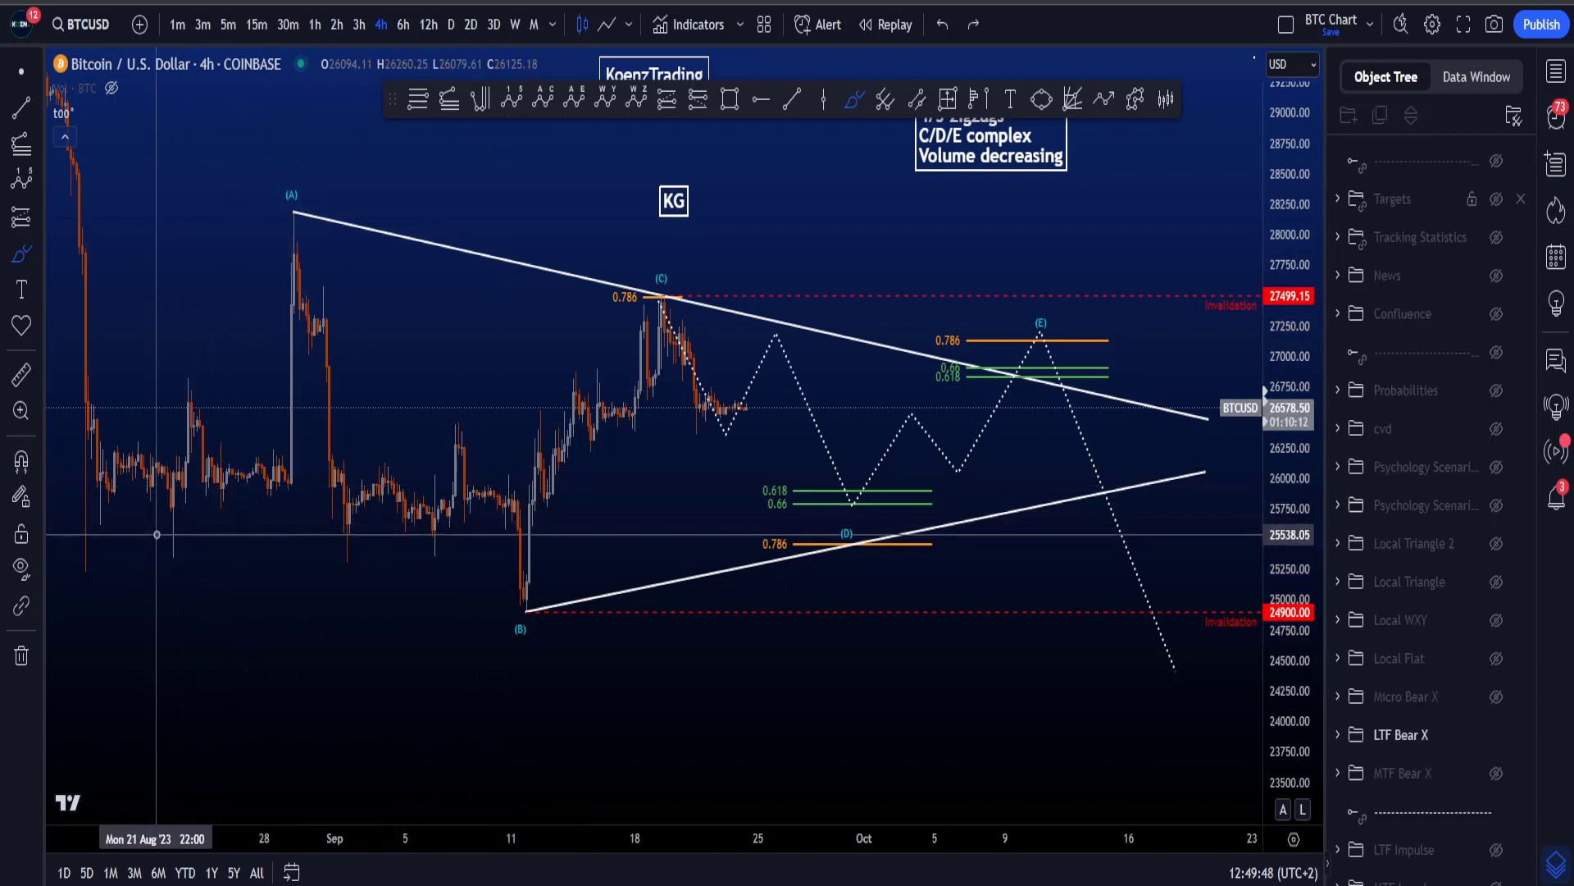
pyautogui.moveTo(164, 527)
pyautogui.mouseDown()
pyautogui.moveTo(317, 214)
pyautogui.moveTo(562, 518)
pyautogui.moveTo(818, 485)
pyautogui.mouseUp()
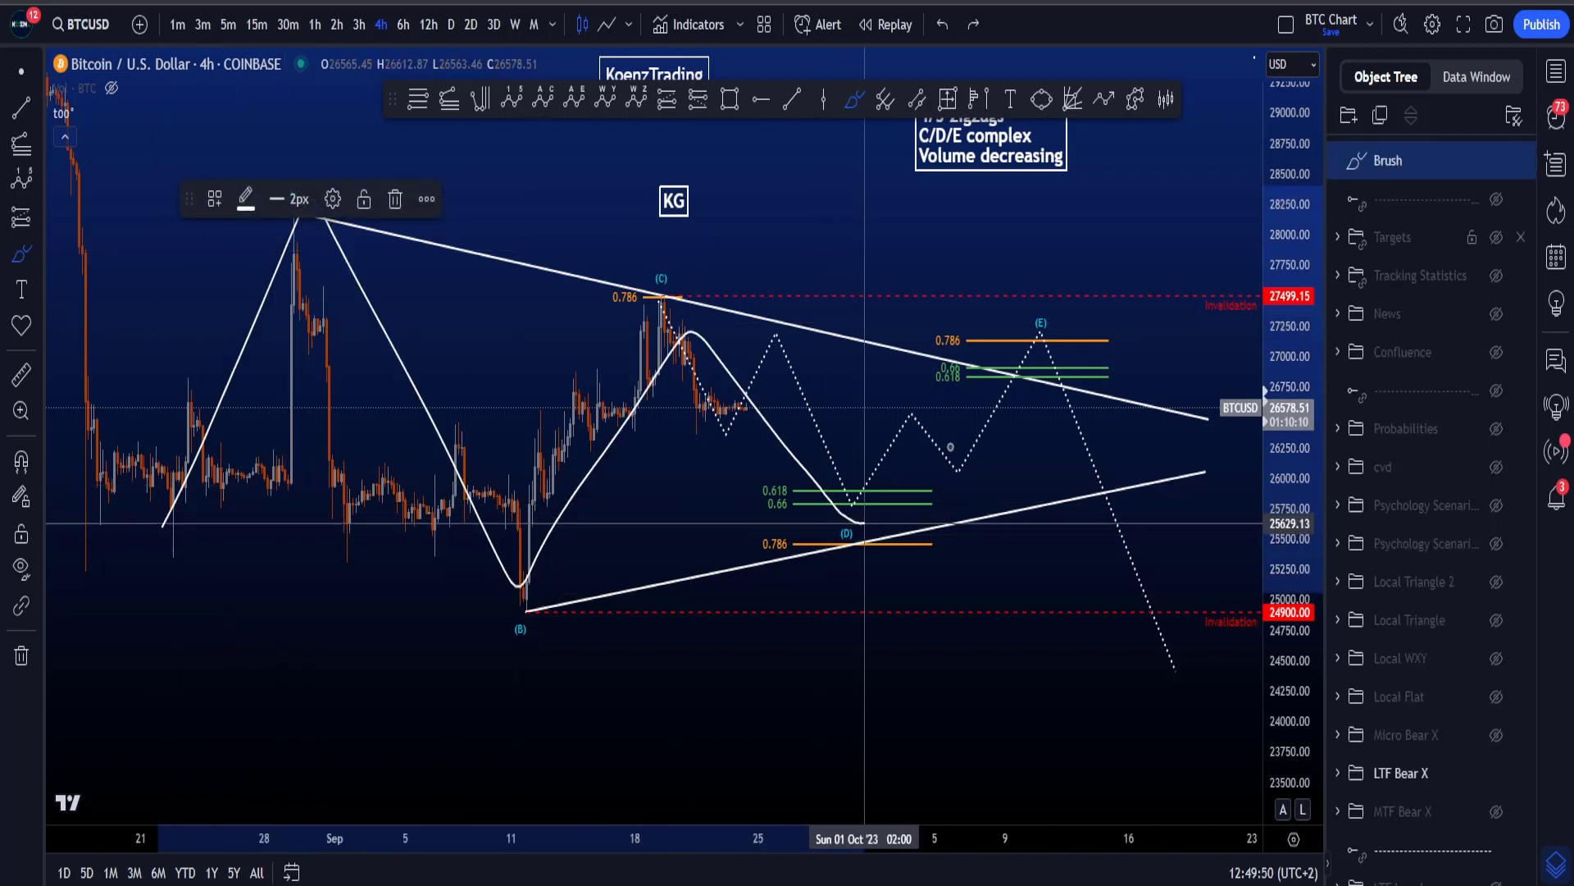
pyautogui.press('Delete')
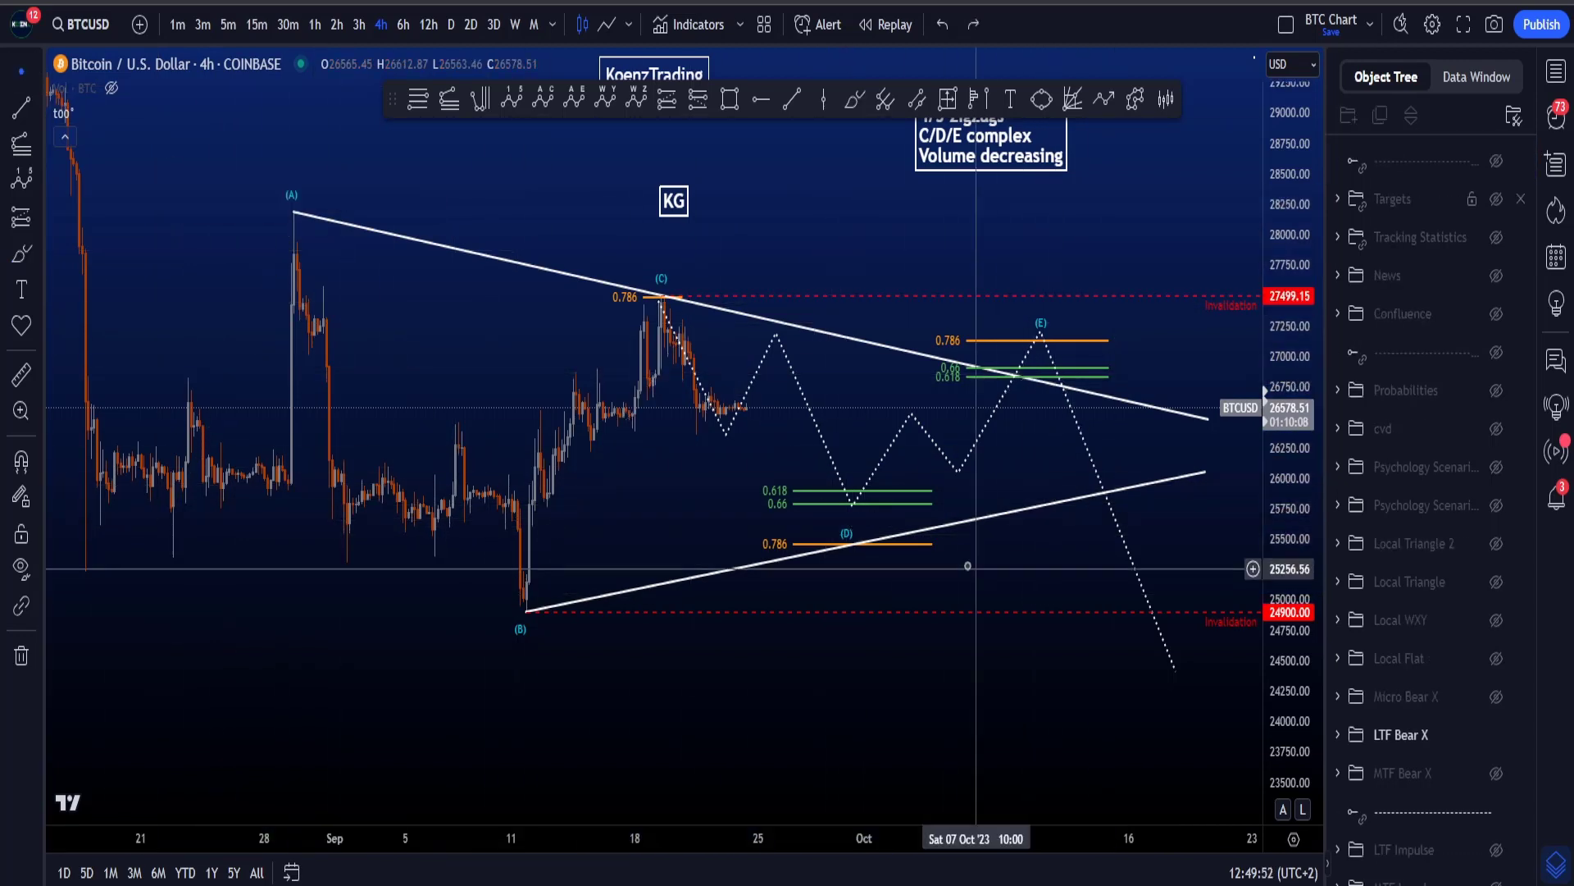
# - Brush back and forth along the upper trend line between (E) and (C), and delete the stroke
pyautogui.moveTo(968, 566); pyautogui.dragTo(800, 588)
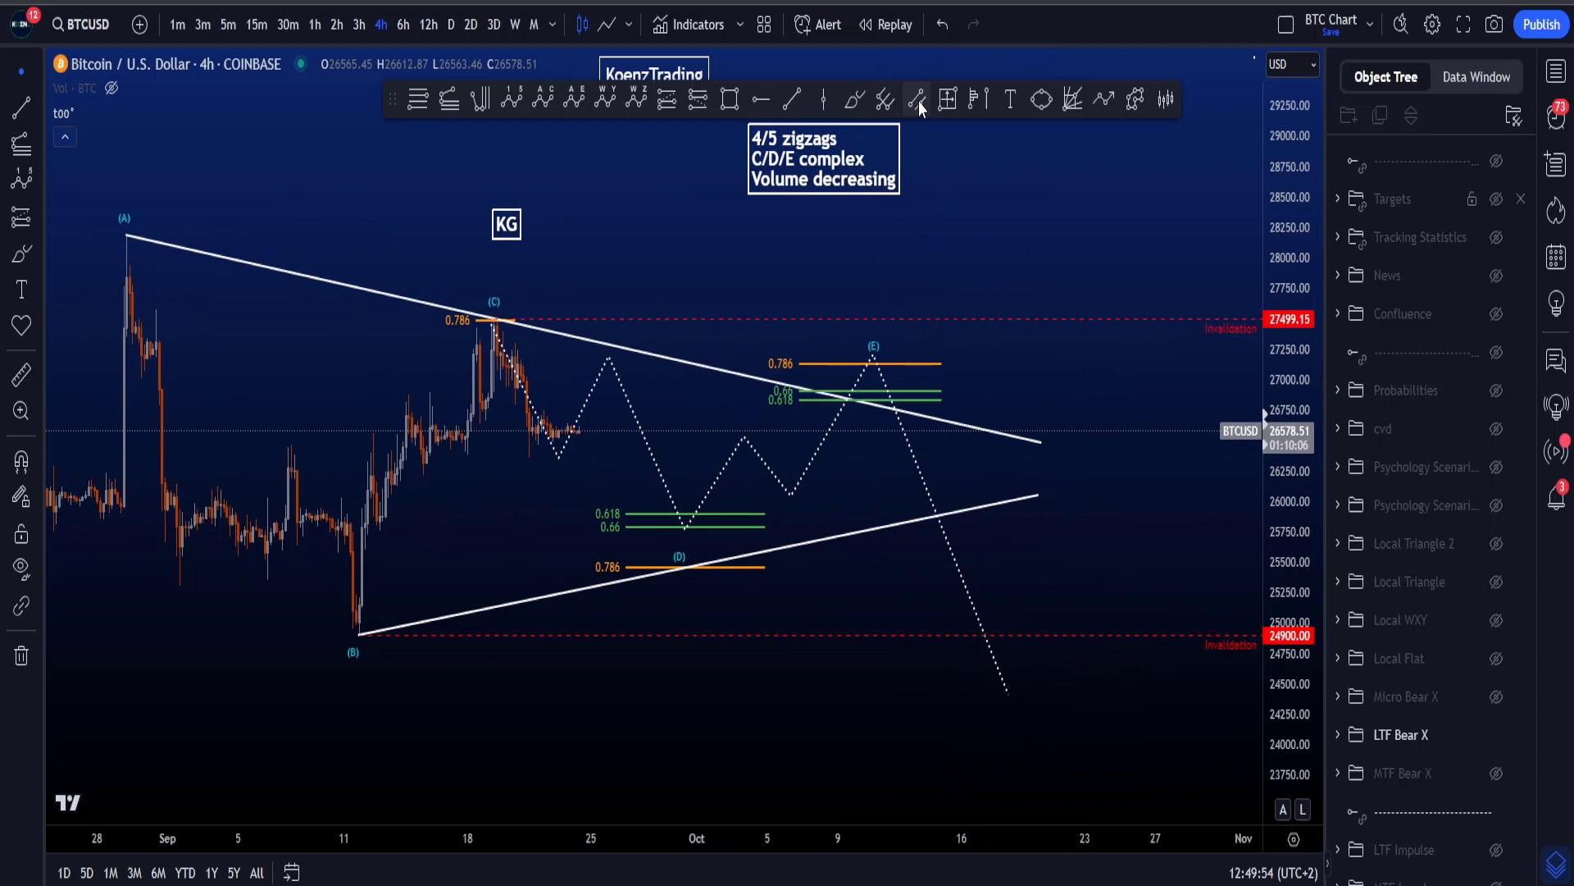
pyautogui.click(861, 99)
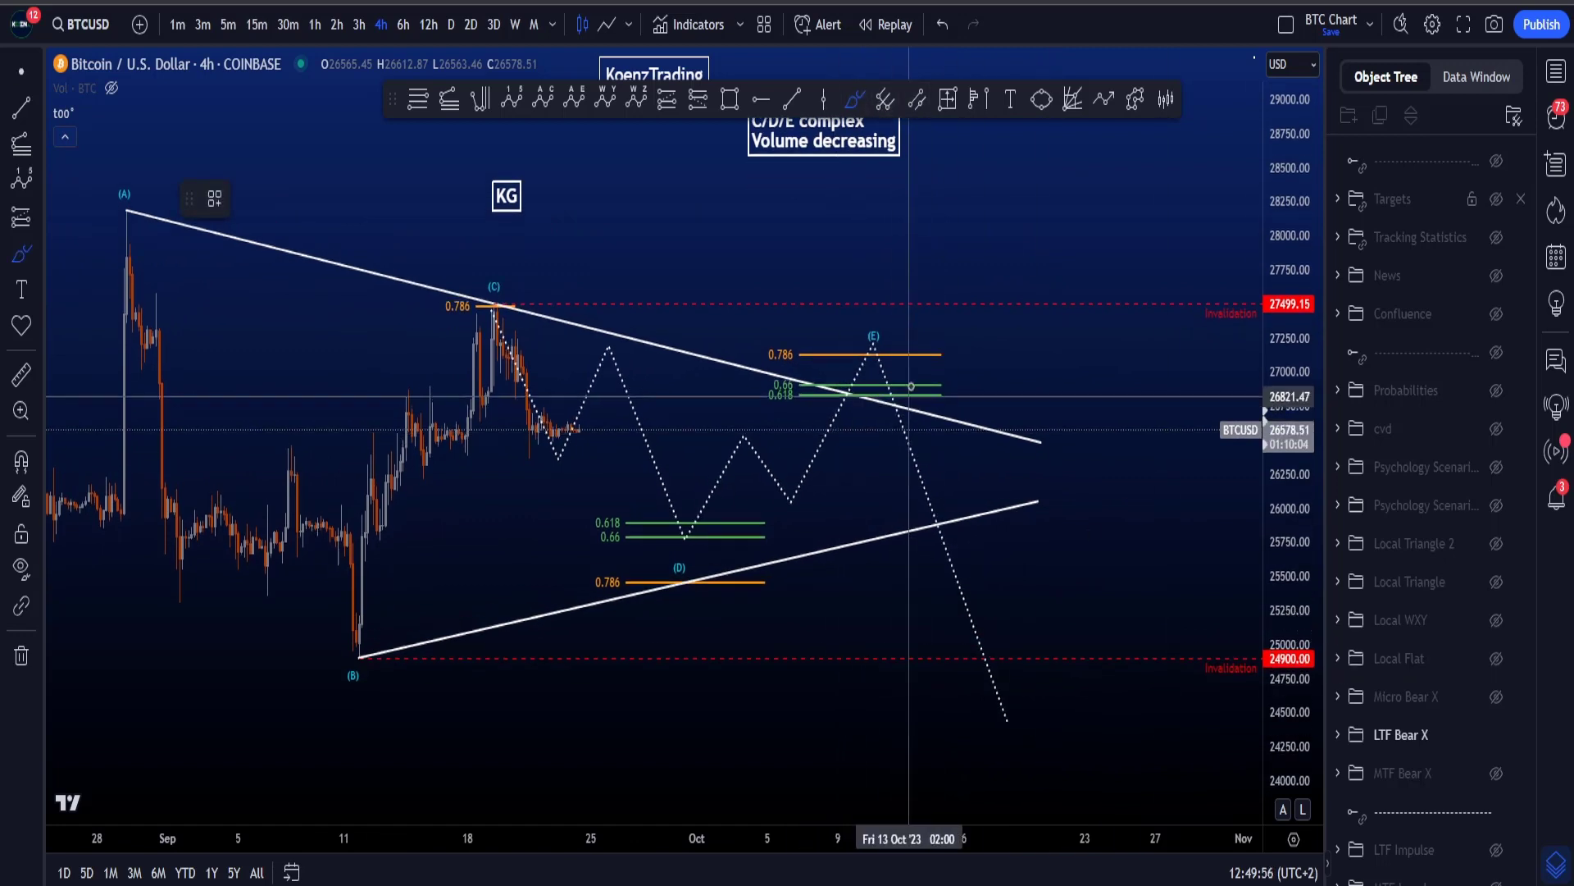
pyautogui.moveTo(911, 385)
pyautogui.mouseDown()
pyautogui.moveTo(851, 334)
pyautogui.moveTo(844, 351)
pyautogui.moveTo(503, 282)
pyautogui.moveTo(416, 302)
pyautogui.mouseUp()
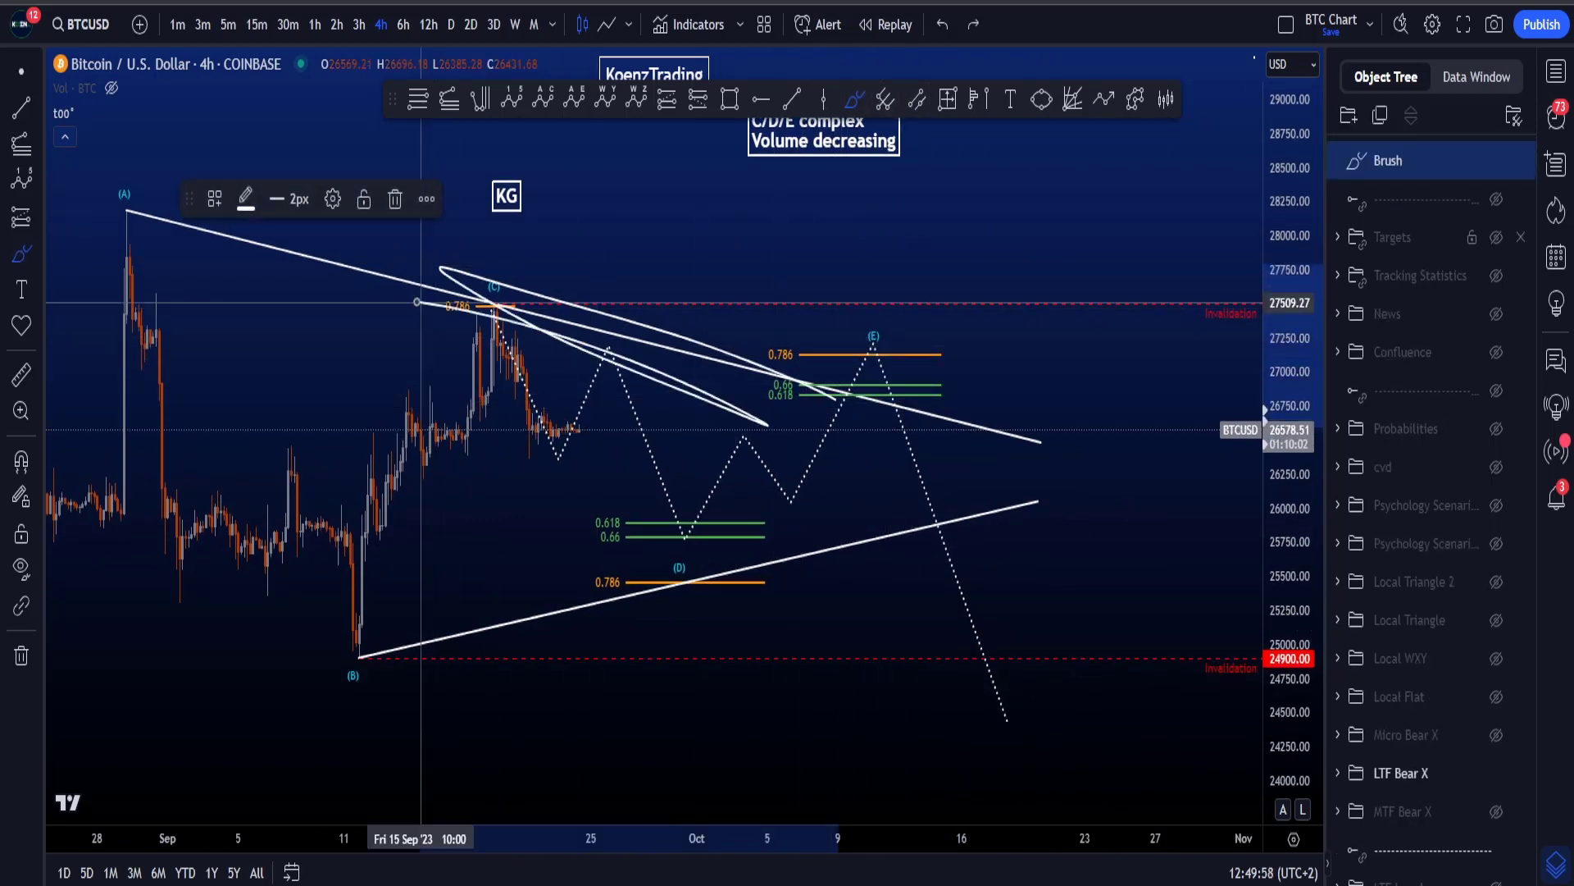
pyautogui.press('Delete')
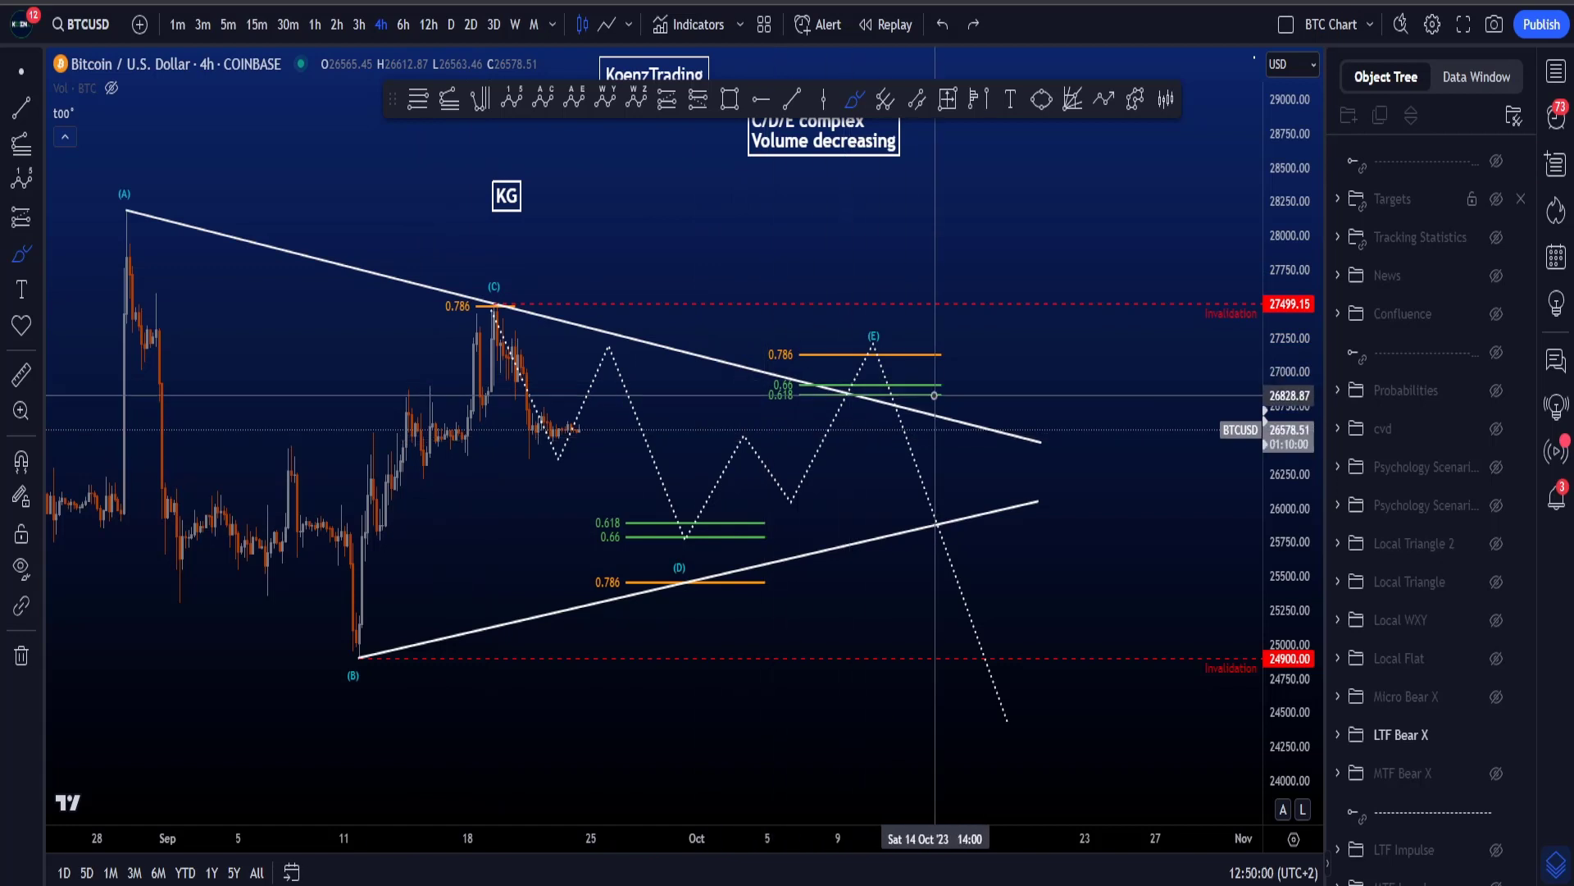
# - Brush the projected turn over (E) and the drop to the lower trend line, and remove the strokes
pyautogui.moveTo(934, 395)
pyautogui.mouseDown()
pyautogui.moveTo(988, 418)
pyautogui.moveTo(841, 390)
pyautogui.moveTo(949, 405)
pyautogui.moveTo(863, 354)
pyautogui.moveTo(920, 435)
pyautogui.moveTo(970, 586)
pyautogui.moveTo(928, 523)
pyautogui.mouseUp()
pyautogui.press('Delete')
pyautogui.hotkey('ctrl', 'z')
pyautogui.hotkey('ctrl', 'z')
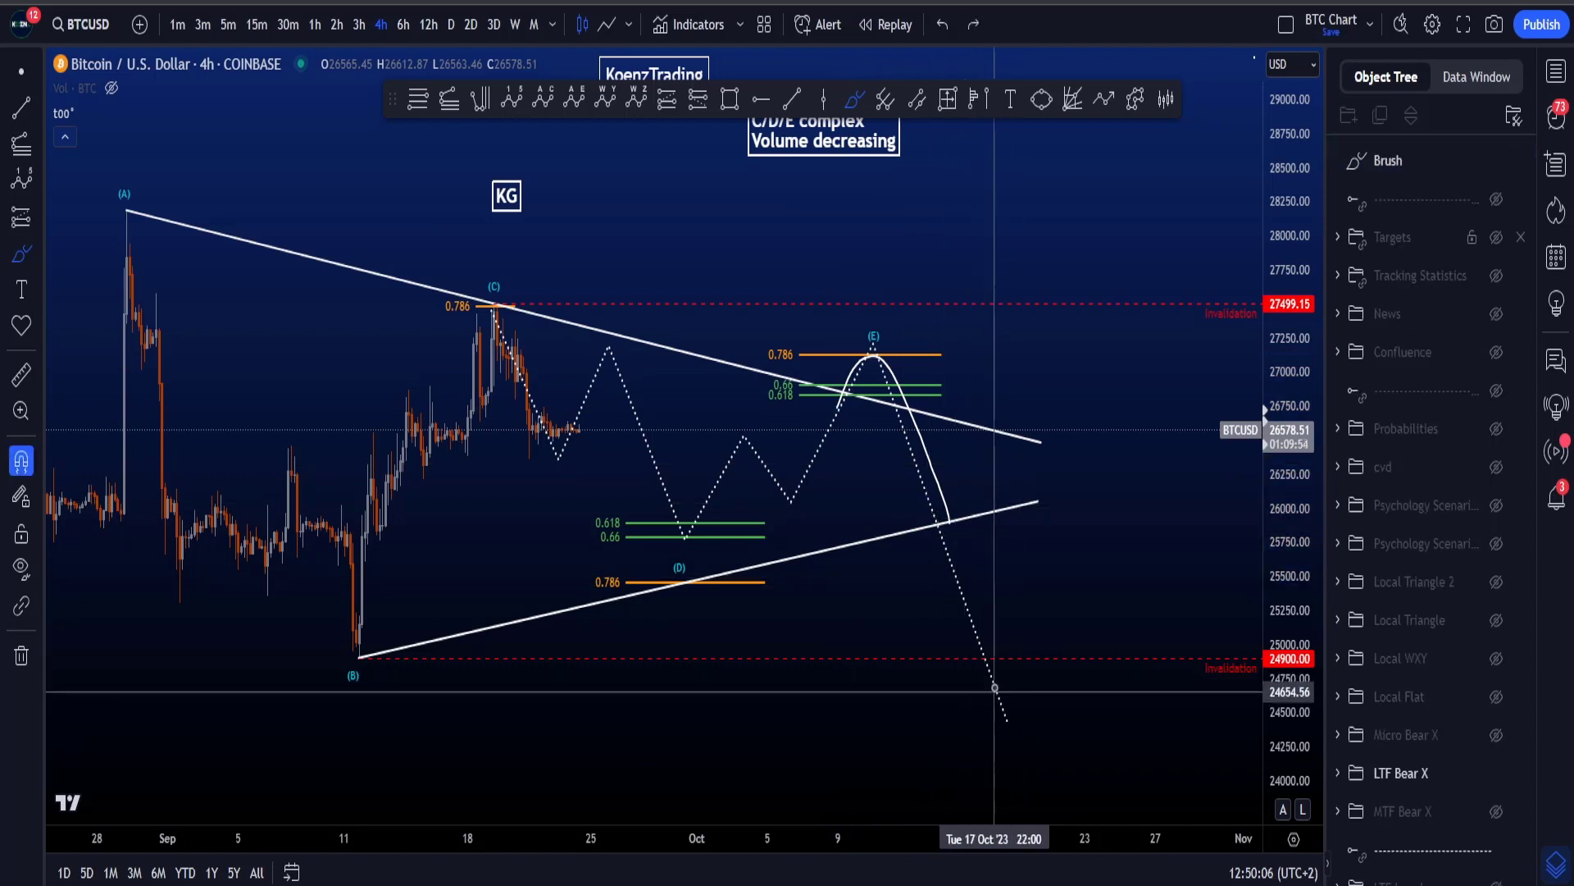
pyautogui.hotkey('ctrl', 'z')
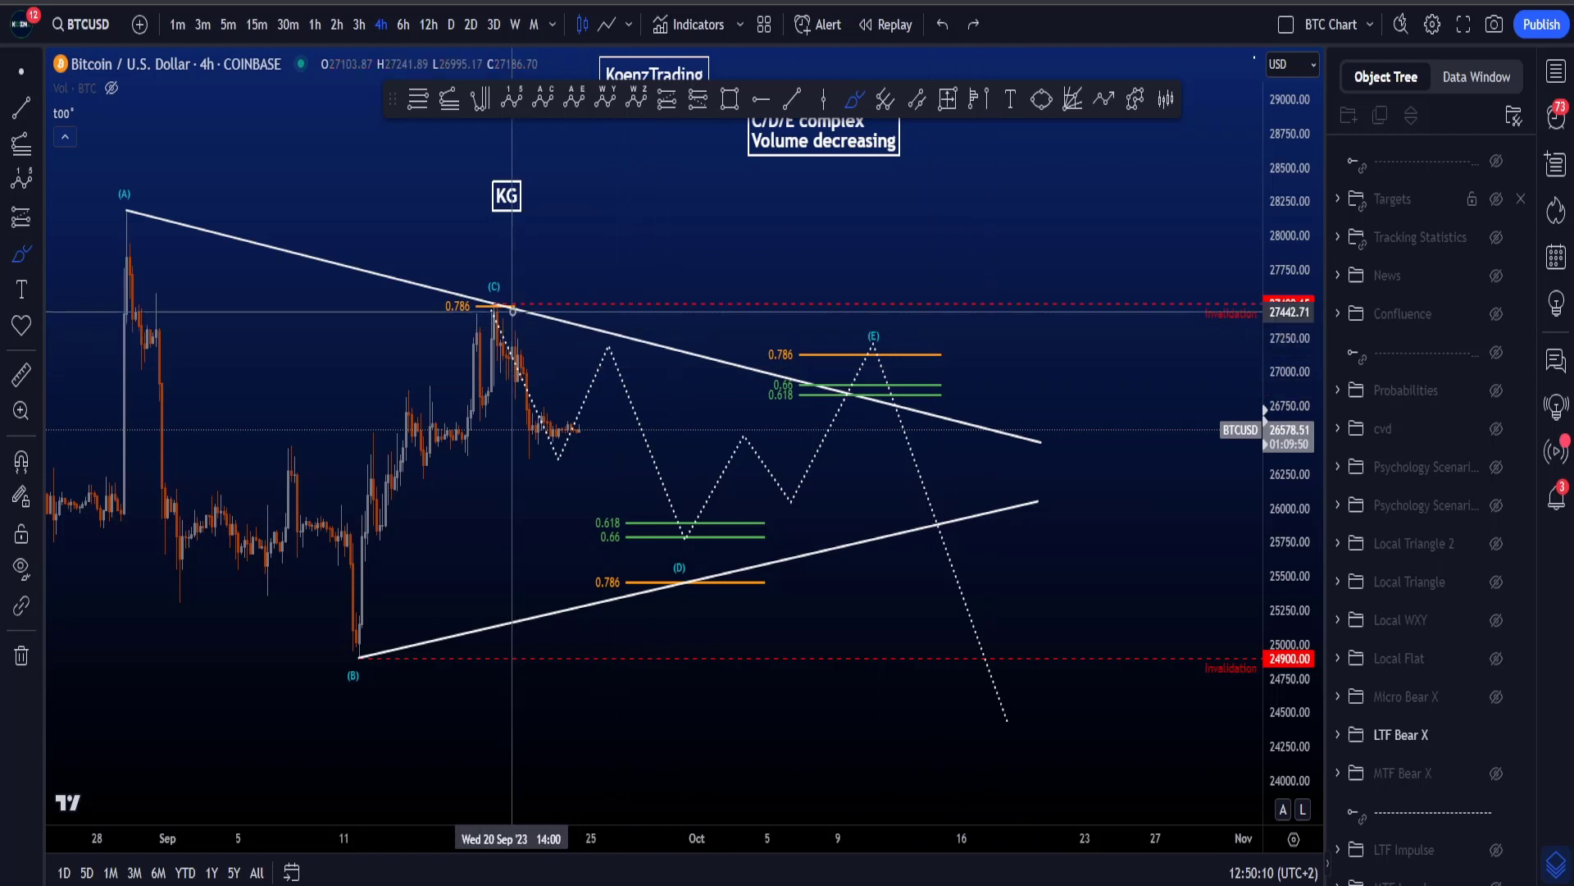
# - Brush over the invalidation lines at the (C) high and the (B) low, undoing both strokes
pyautogui.moveTo(557, 306); pyautogui.dragTo(479, 293)
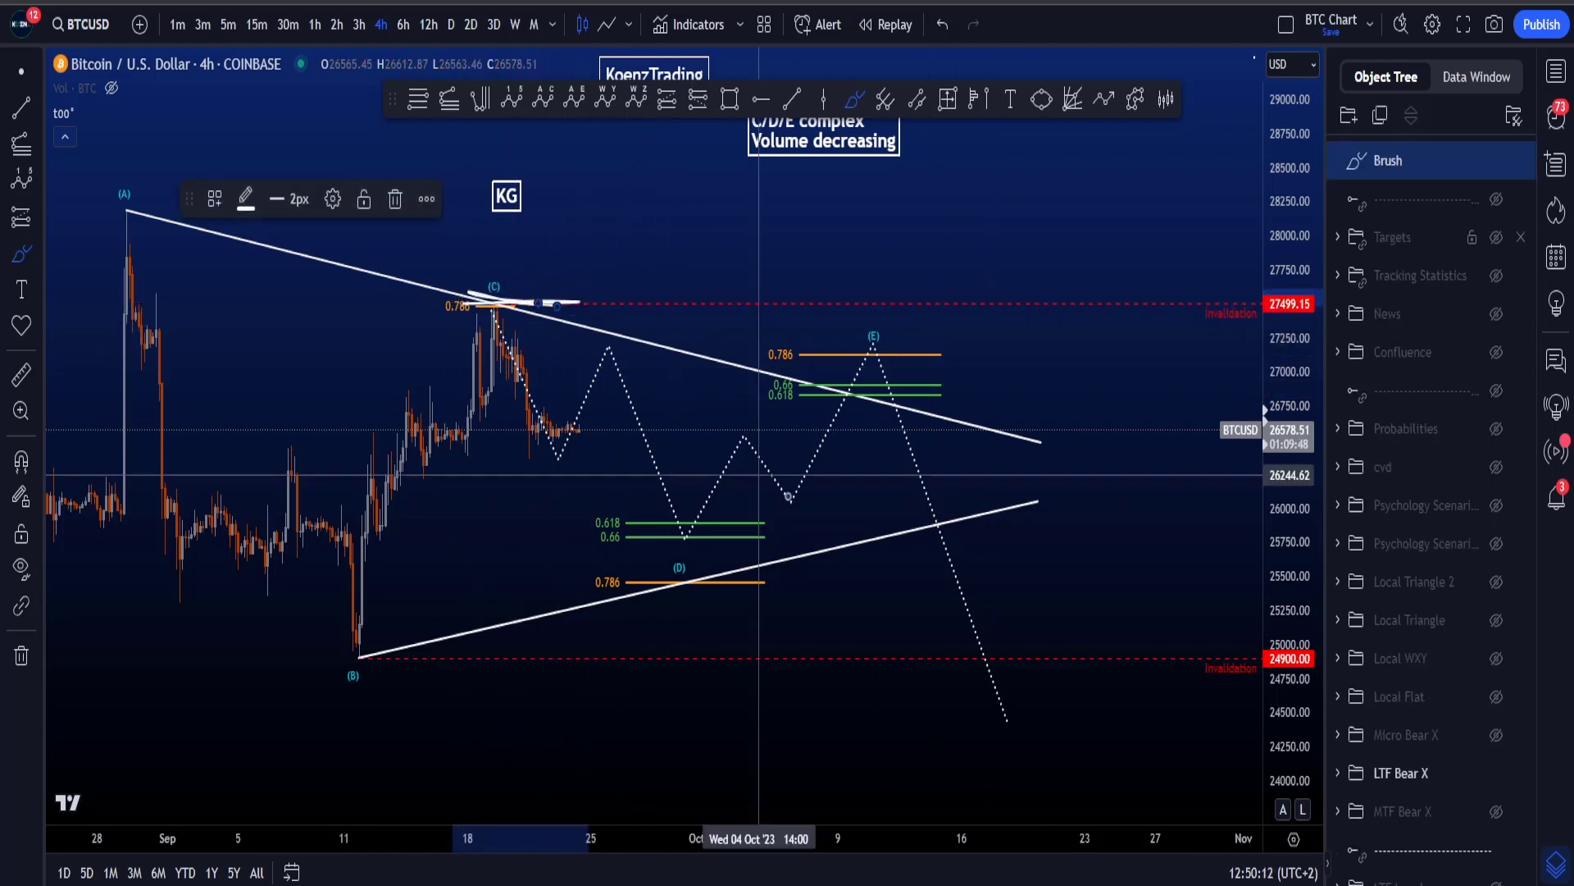
pyautogui.hotkey('ctrl', 'z')
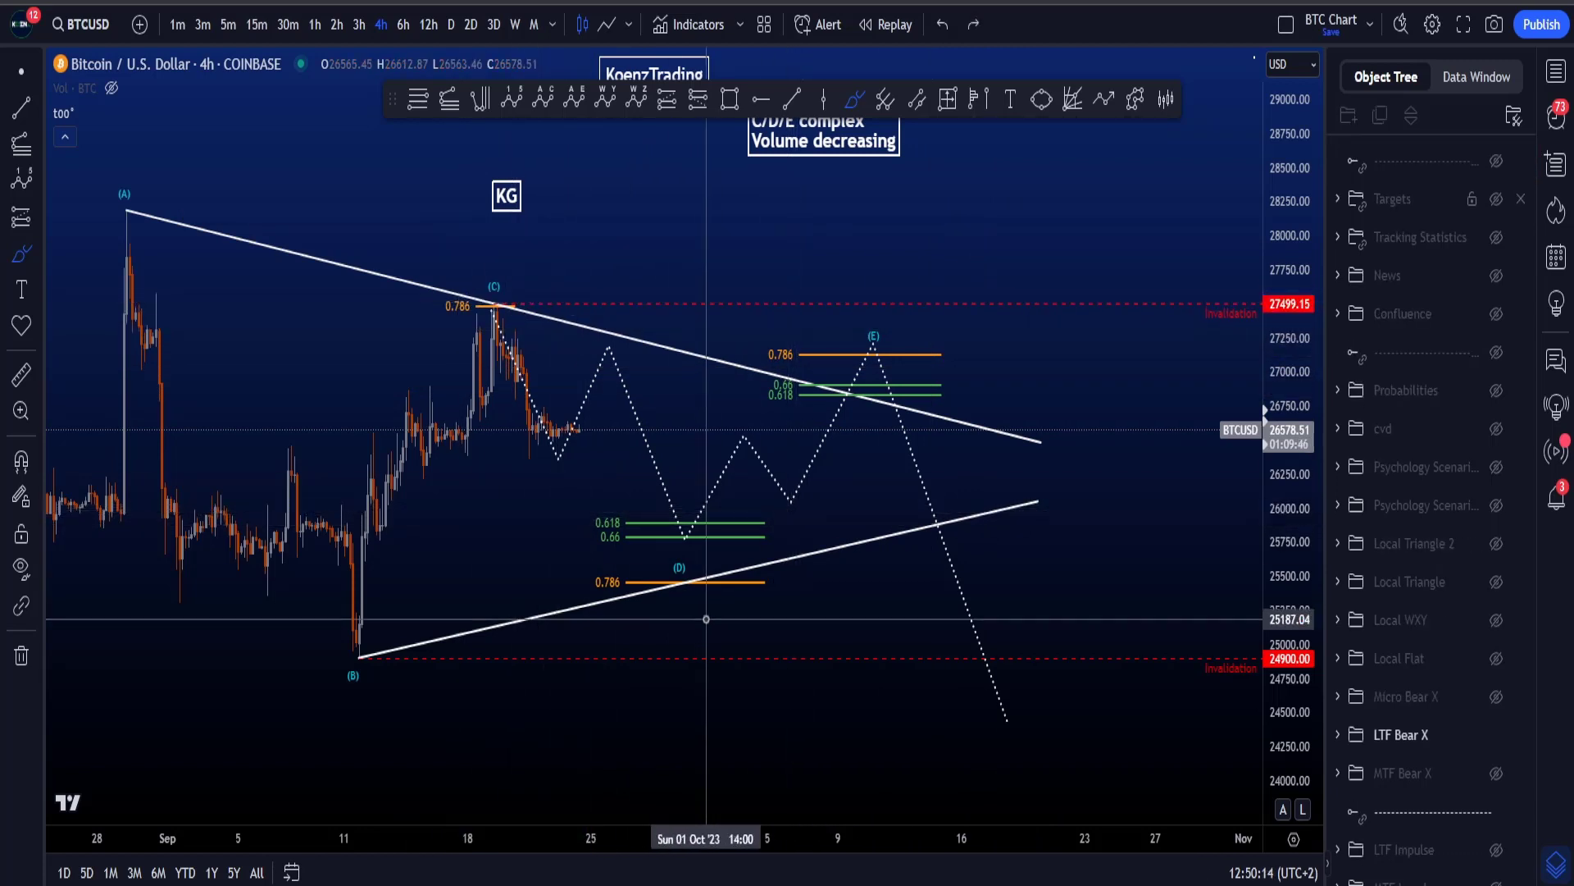
pyautogui.moveTo(346, 663)
pyautogui.mouseDown()
pyautogui.moveTo(410, 655)
pyautogui.moveTo(298, 659)
pyautogui.mouseUp()
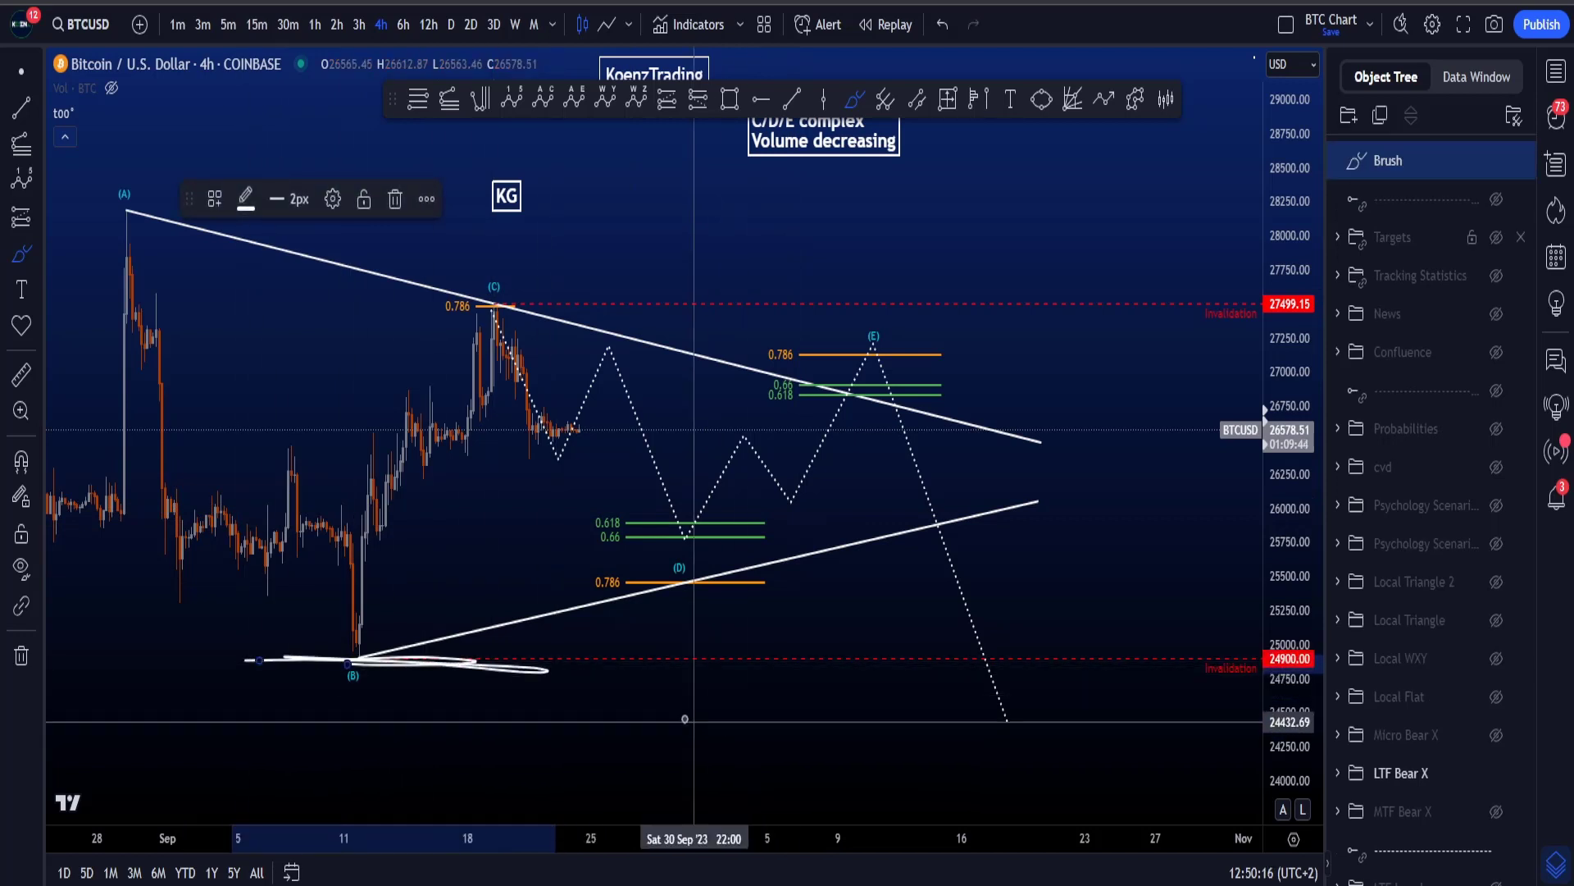
pyautogui.hotkey('ctrl', 'z')
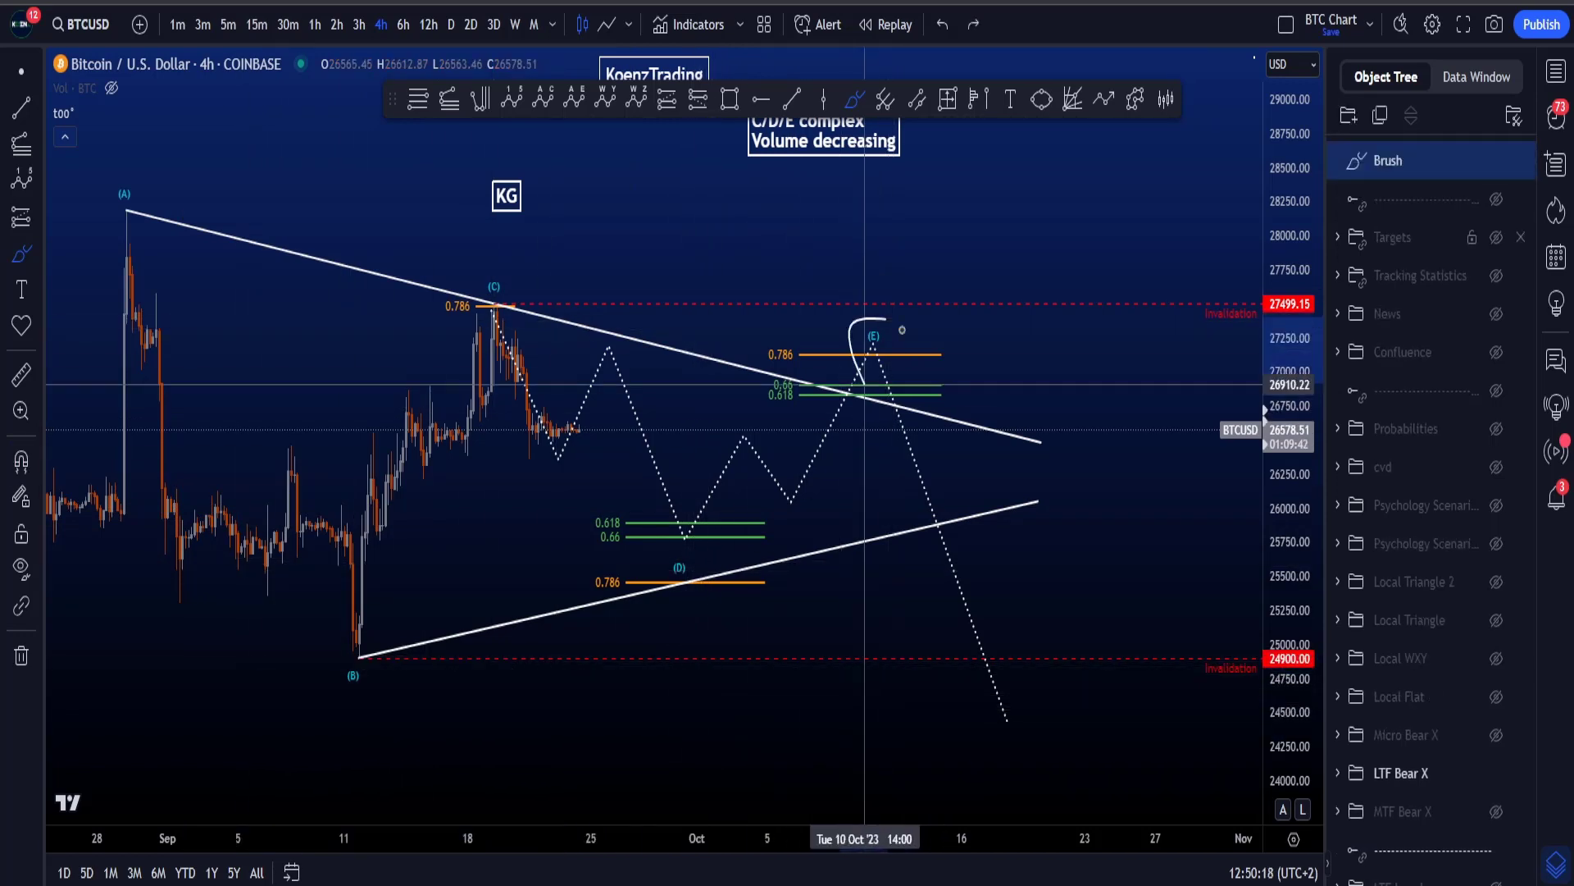
# - Replace the LTF Bear X drawings with the Micro Bear X drawings and switch the chart to the 1-hour timeframe
pyautogui.click(1496, 735)
pyautogui.click(1497, 696)
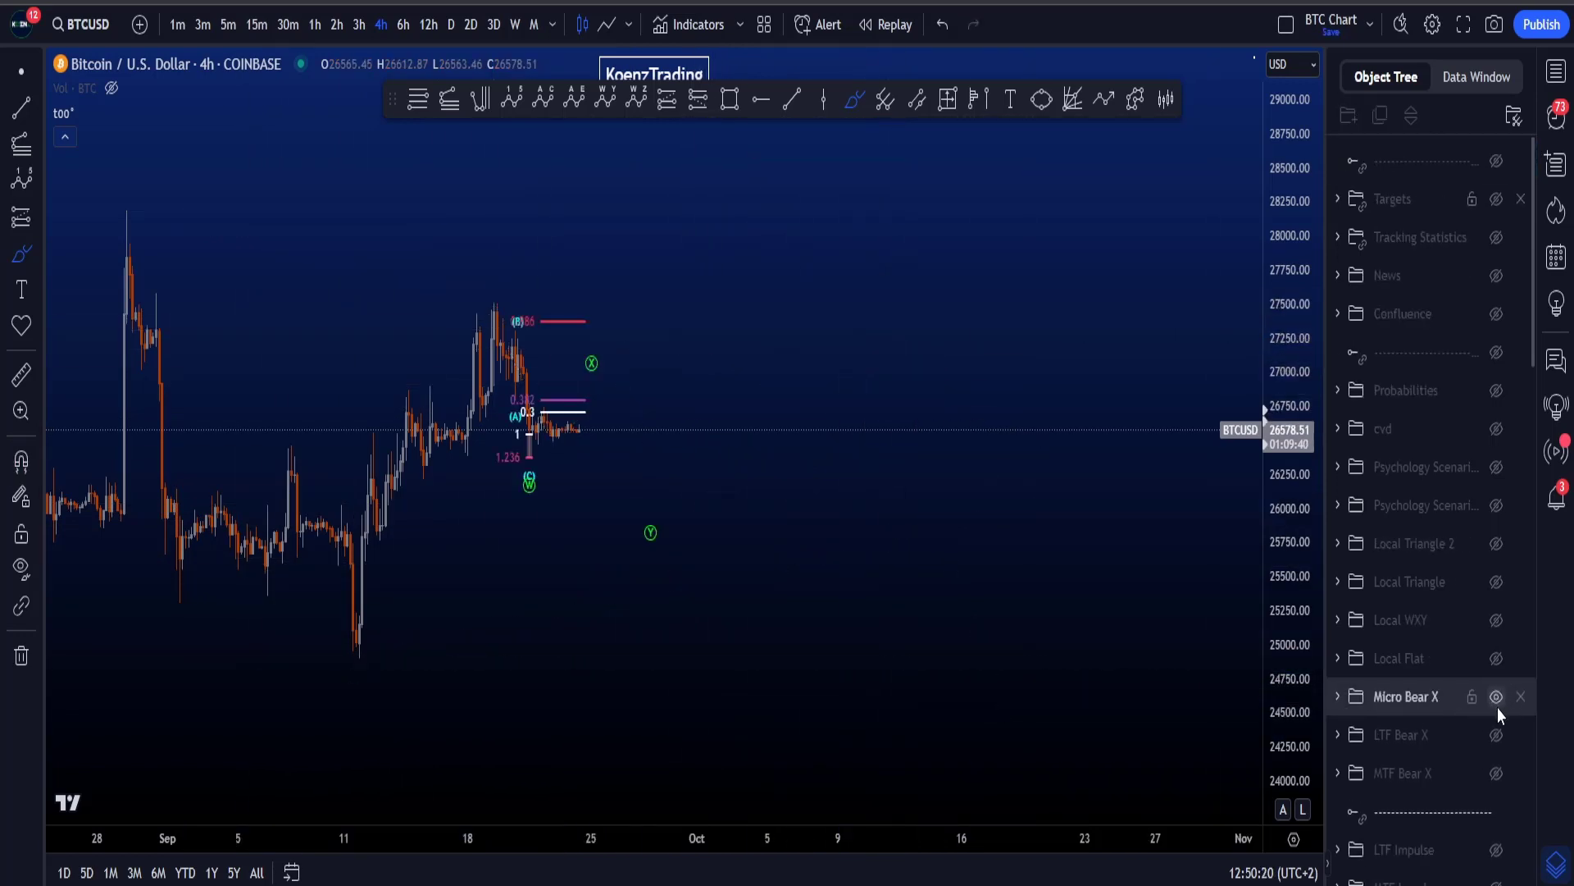
pyautogui.scroll(2, 643, 500)
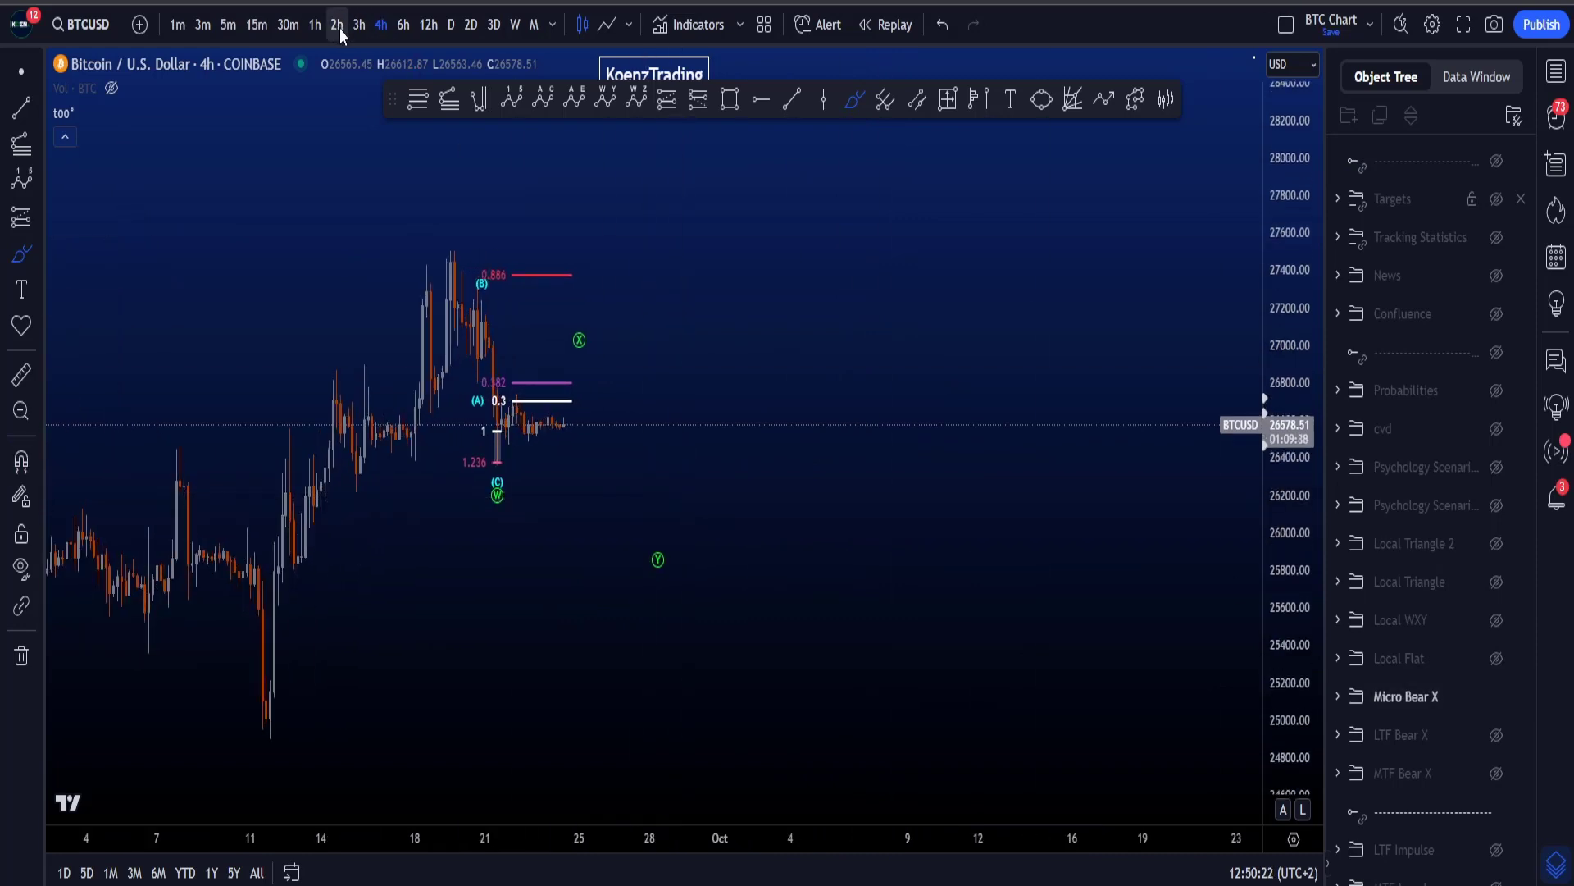
pyautogui.click(314, 24)
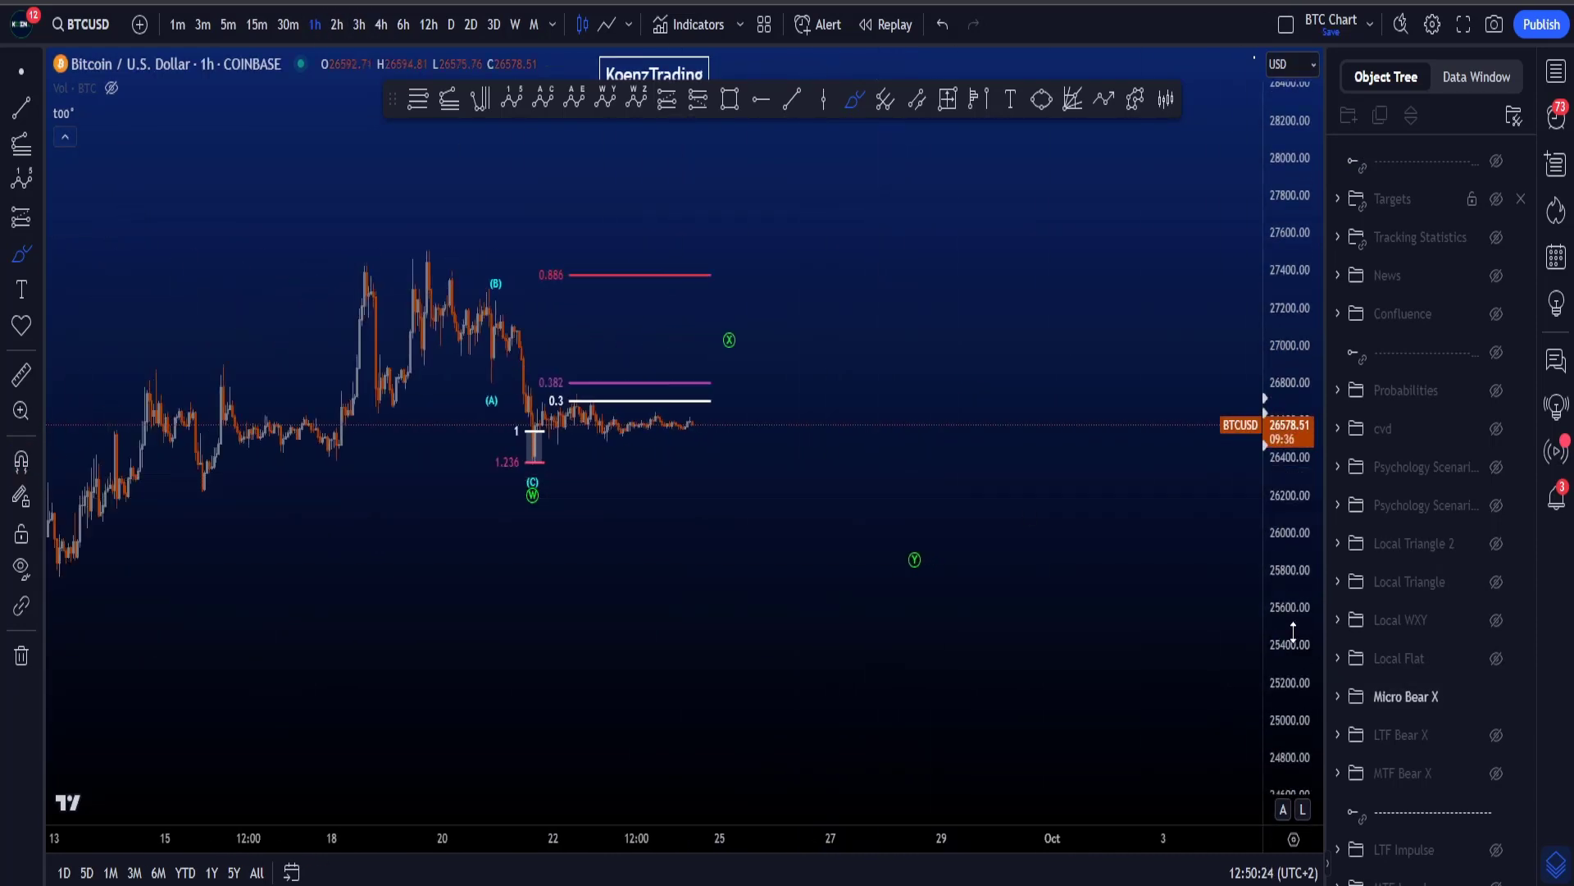
pyautogui.moveTo(1293, 632); pyautogui.dragTo(1293, 574)
# - Brush a letter D beside the green Y label and a path from the 19 September high past Y, undoing the strokes
pyautogui.moveTo(961, 616)
pyautogui.mouseDown()
pyautogui.moveTo(967, 695)
pyautogui.moveTo(982, 695)
pyautogui.mouseUp()
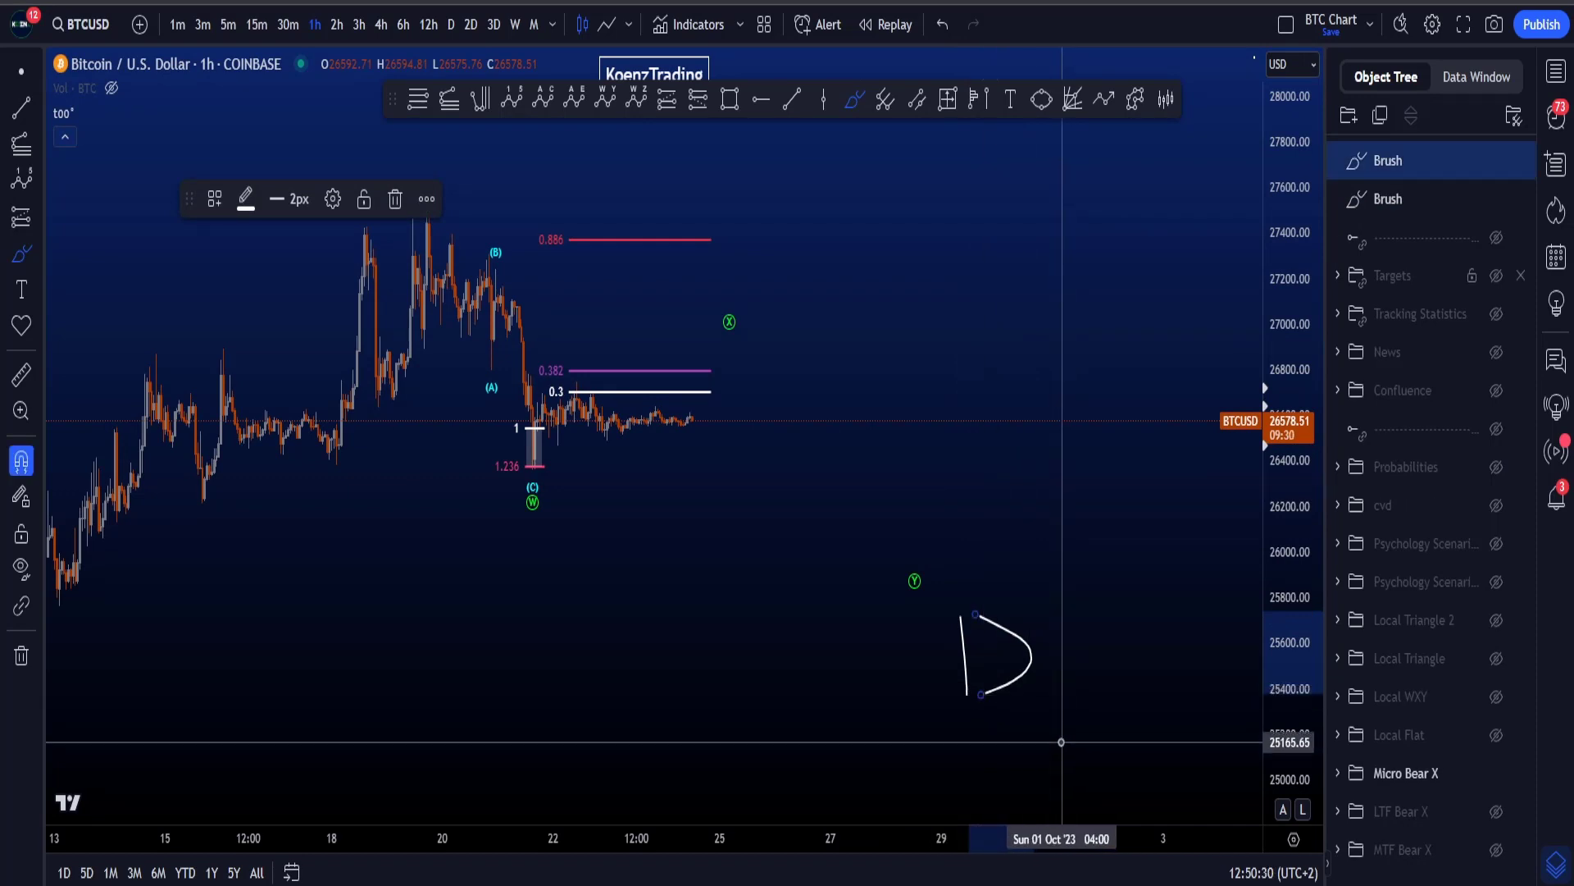
pyautogui.hotkey('ctrl', 'z')
pyautogui.hotkey('ctrl', 'z')
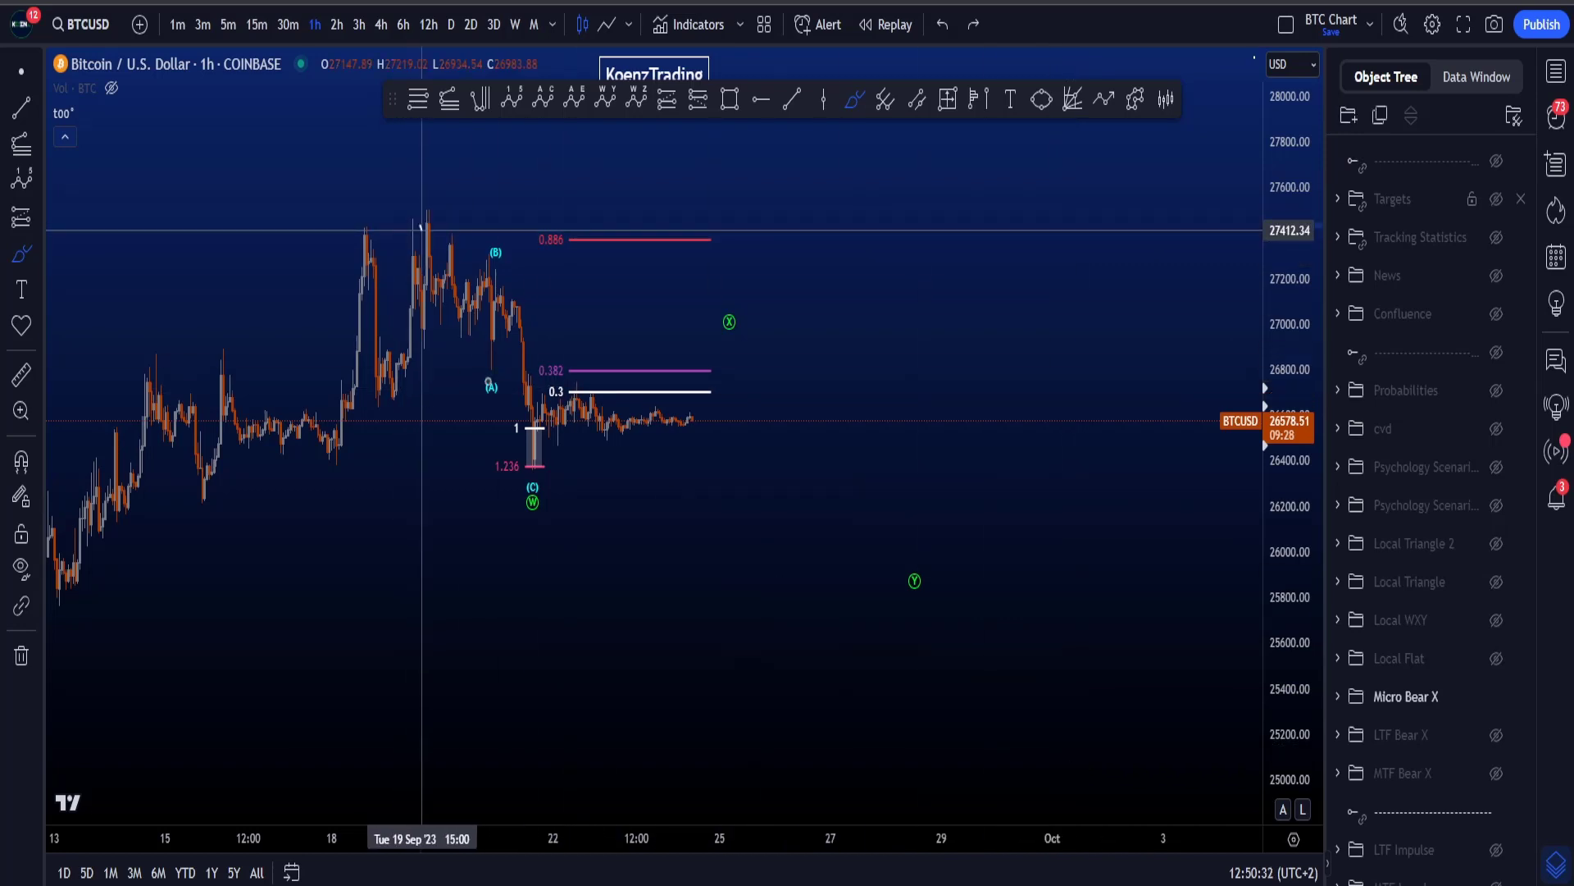
pyautogui.moveTo(422, 229)
pyautogui.mouseDown()
pyautogui.moveTo(693, 397)
pyautogui.moveTo(853, 580)
pyautogui.moveTo(921, 721)
pyautogui.moveTo(1026, 694)
pyautogui.mouseUp()
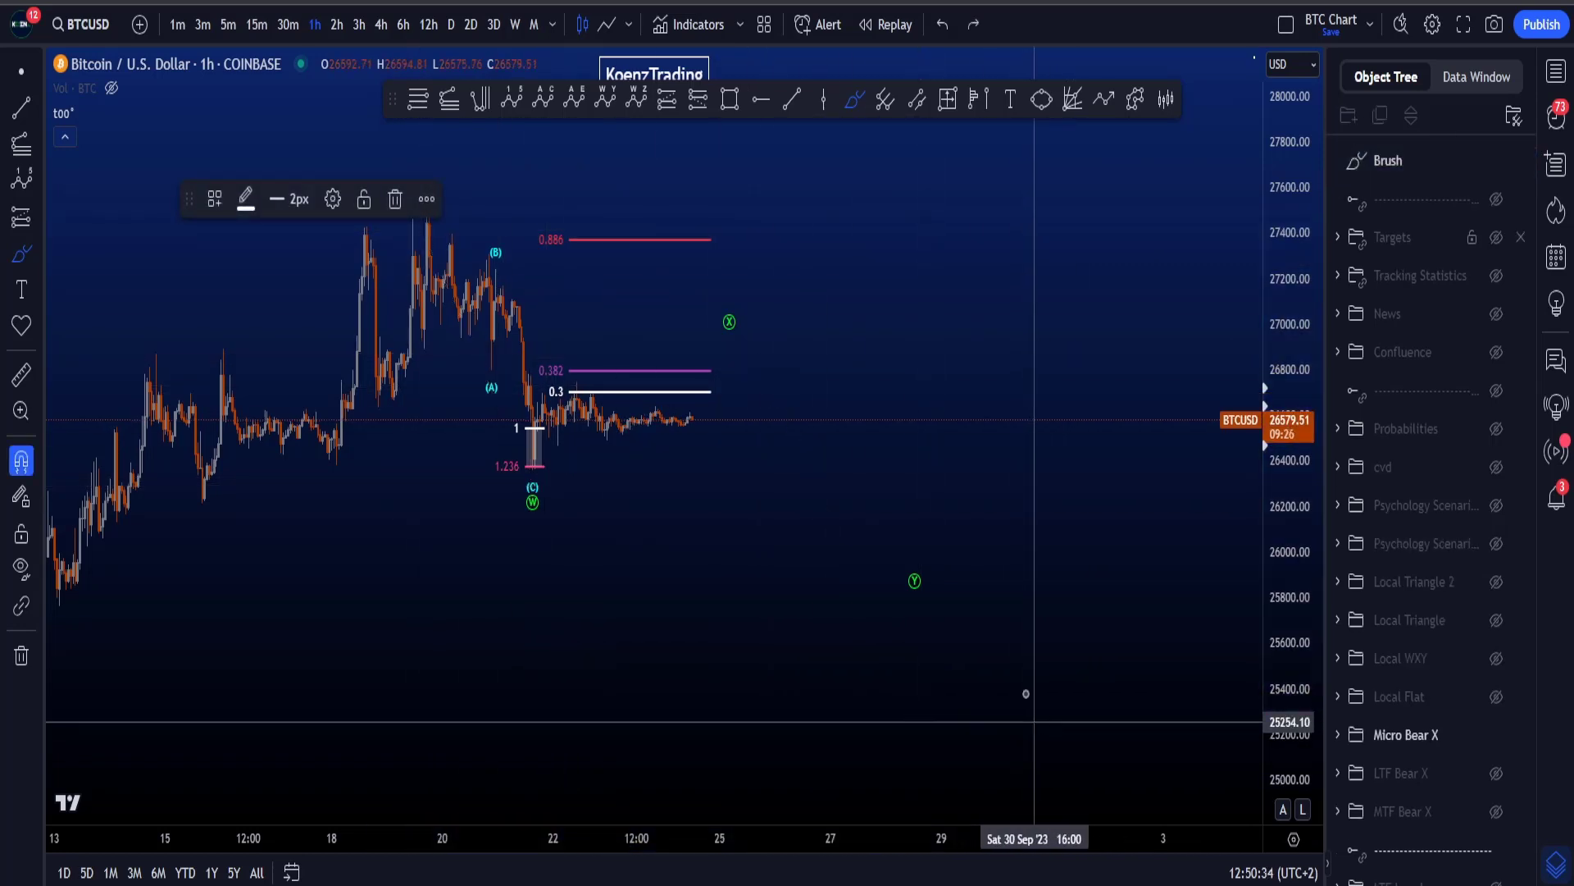
pyautogui.hotkey('ctrl', 'z')
# - Brush the decline from the 19 September high towards the (C) low, and undo the strokes
pyautogui.moveTo(415, 223)
pyautogui.mouseDown()
pyautogui.moveTo(456, 358)
pyautogui.moveTo(515, 419)
pyautogui.moveTo(437, 496)
pyautogui.moveTo(499, 412)
pyautogui.mouseUp()
pyautogui.hotkey('ctrl', 'z')
pyautogui.scroll(3, 648, 394)
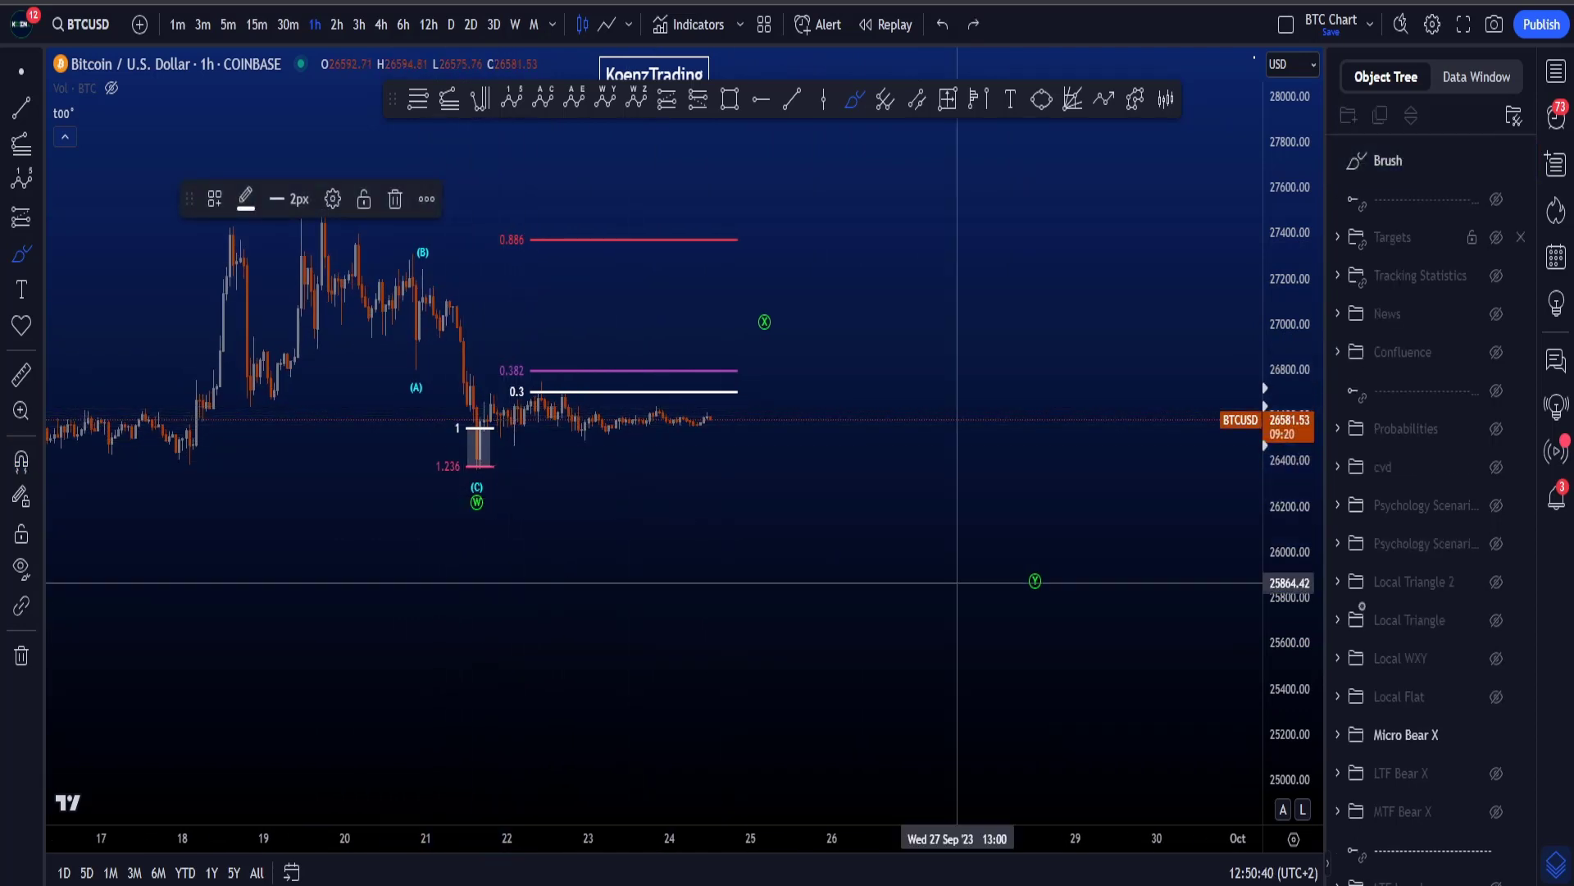
pyautogui.hotkey('ctrl', 'z')
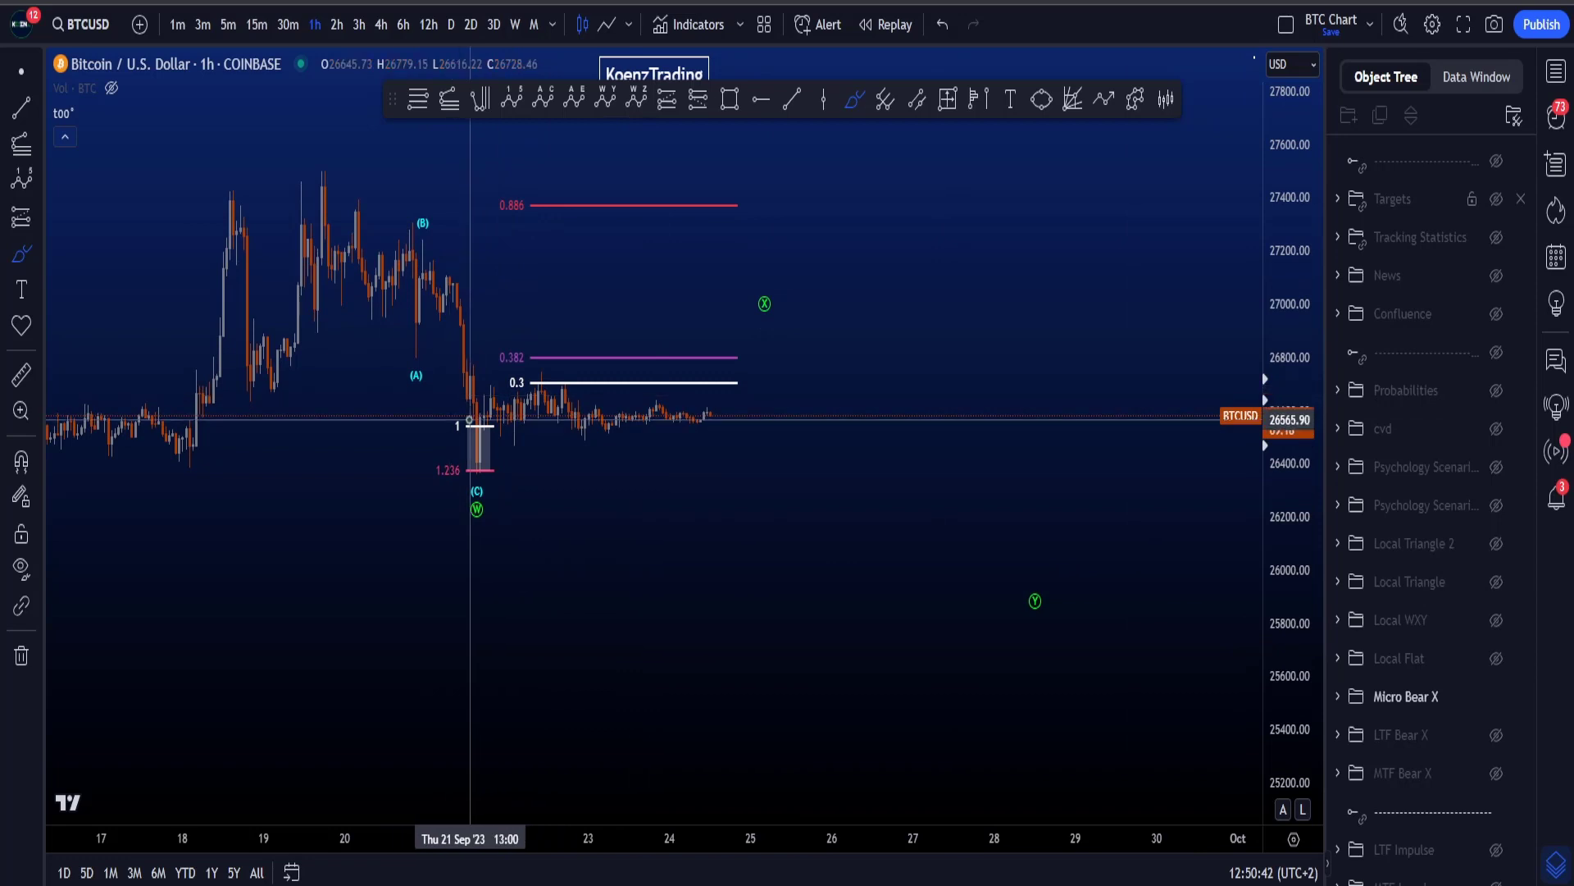
# - Brush over the box between the 1 and 1.236 levels and from the 19 September high towards (B), undoing both
pyautogui.moveTo(467, 426)
pyautogui.mouseDown()
pyautogui.moveTo(484, 414)
pyautogui.moveTo(474, 492)
pyautogui.mouseUp()
pyautogui.hotkey('ctrl', 'z')
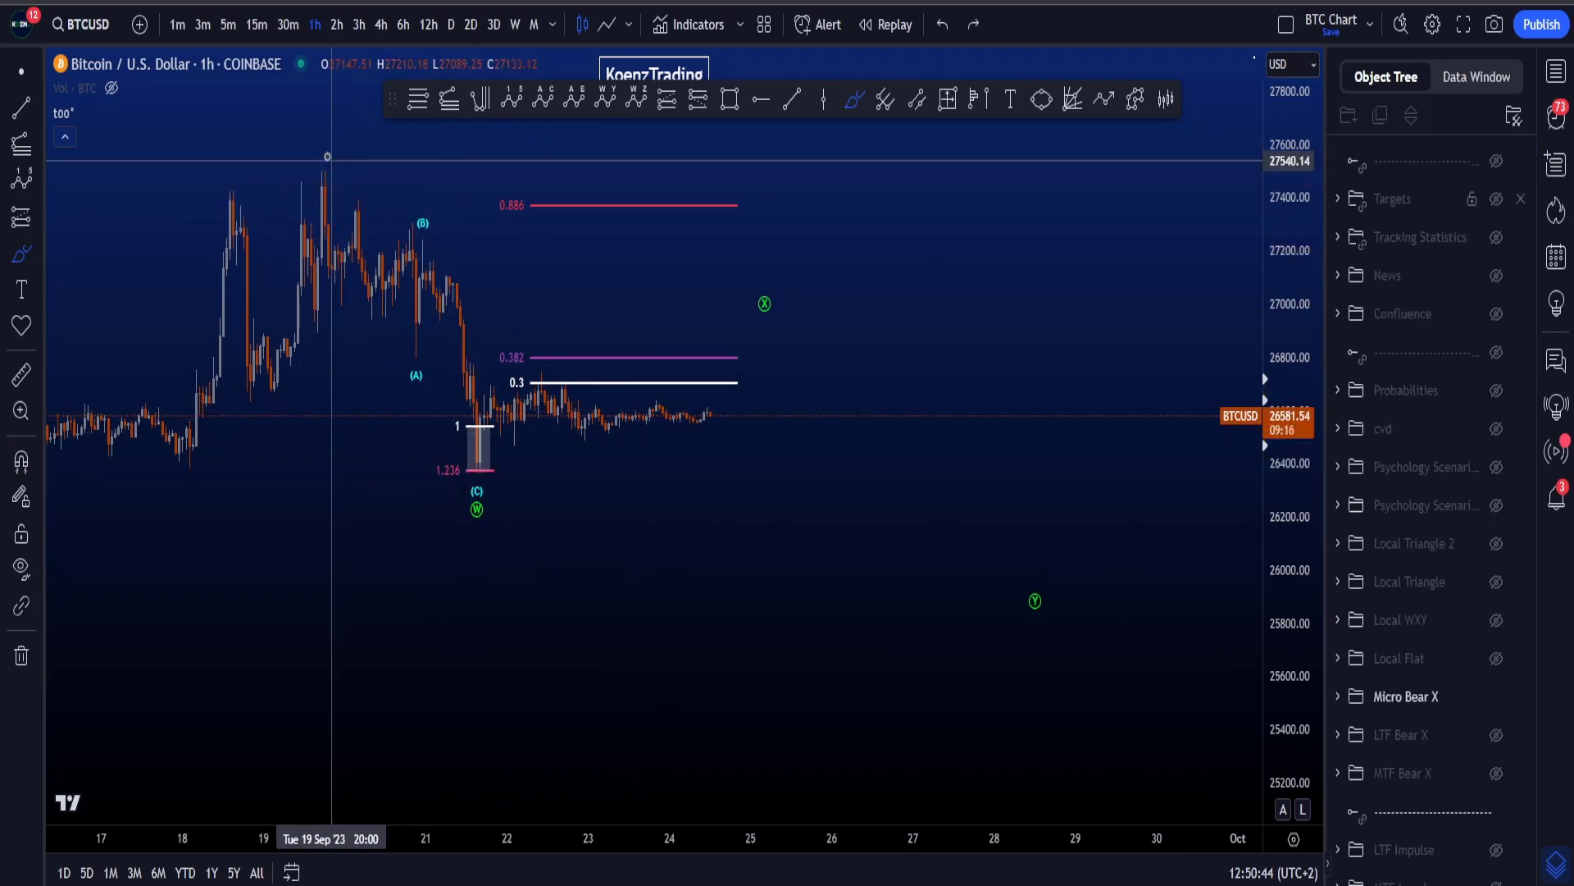
pyautogui.moveTo(327, 155)
pyautogui.mouseDown()
pyautogui.moveTo(299, 176)
pyautogui.moveTo(407, 338)
pyautogui.moveTo(425, 260)
pyautogui.mouseUp()
pyautogui.hotkey('ctrl', 'z')
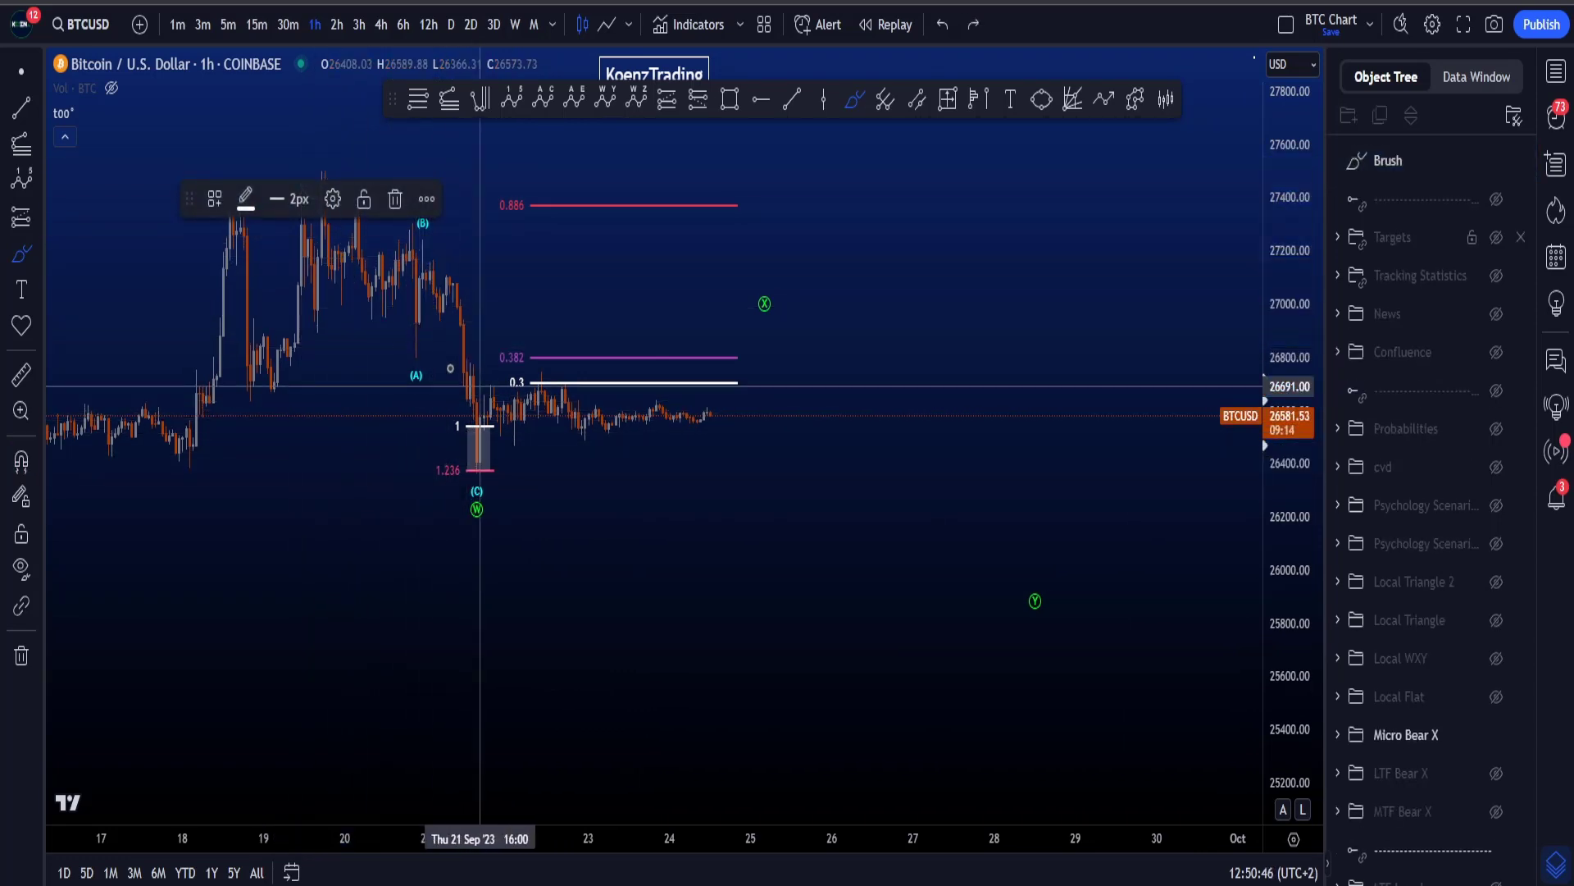
# - Brush over the (C) low, around the green X label and down from it towards Y, undoing the strokes
pyautogui.moveTo(494, 416); pyautogui.dragTo(482, 397)
pyautogui.hotkey('ctrl', 'z')
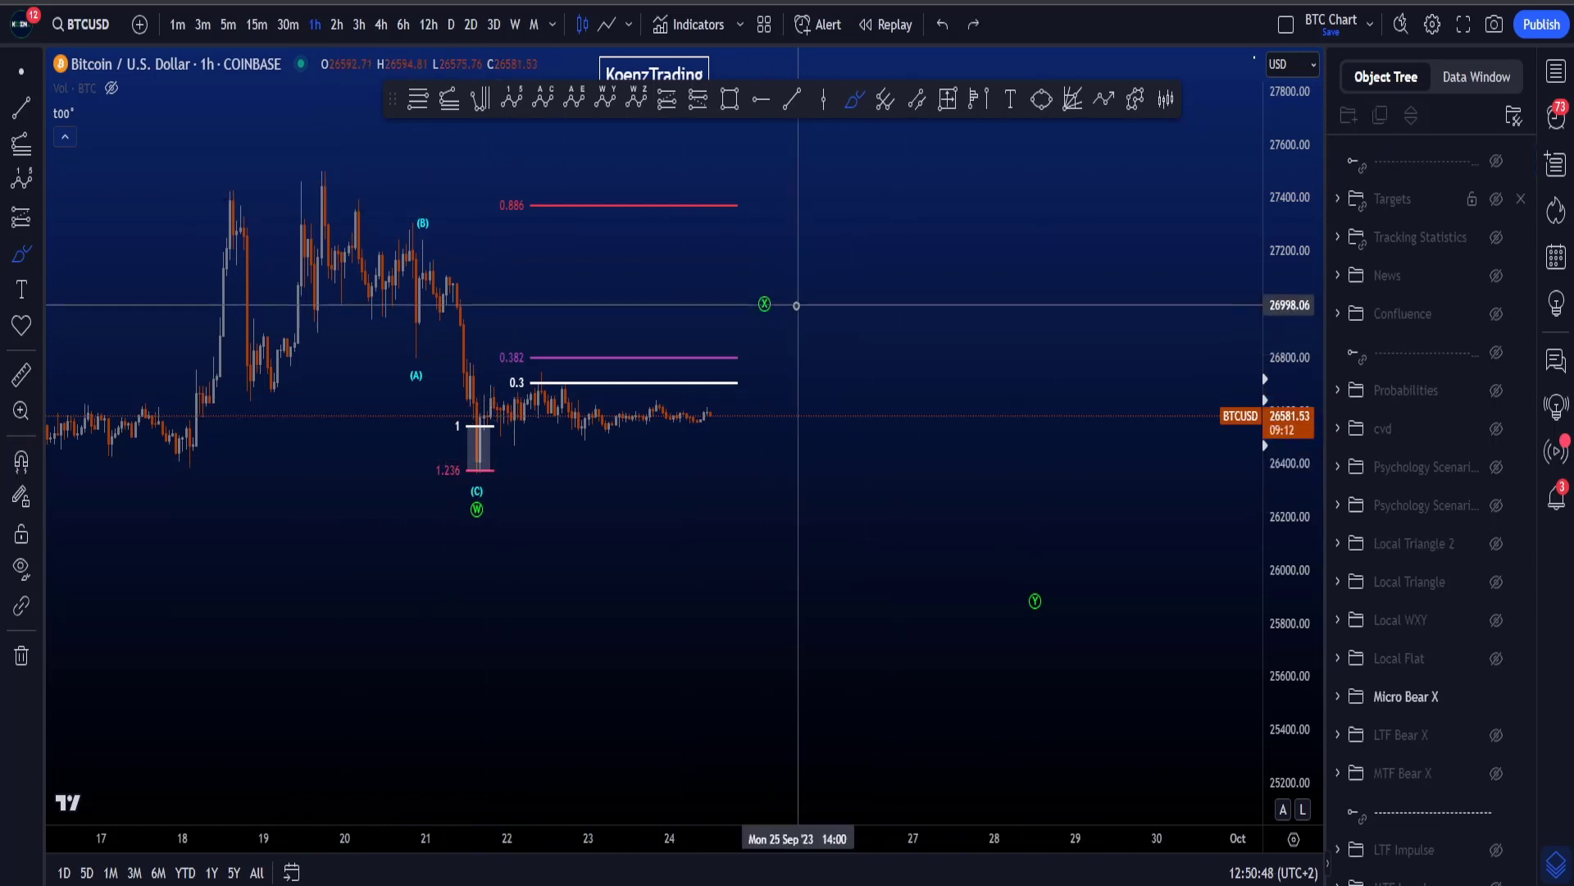
pyautogui.moveTo(785, 287)
pyautogui.mouseDown()
pyautogui.moveTo(746, 324)
pyautogui.moveTo(927, 503)
pyautogui.mouseUp()
pyautogui.moveTo(935, 413); pyautogui.dragTo(972, 558)
pyautogui.hotkey('ctrl', 'z')
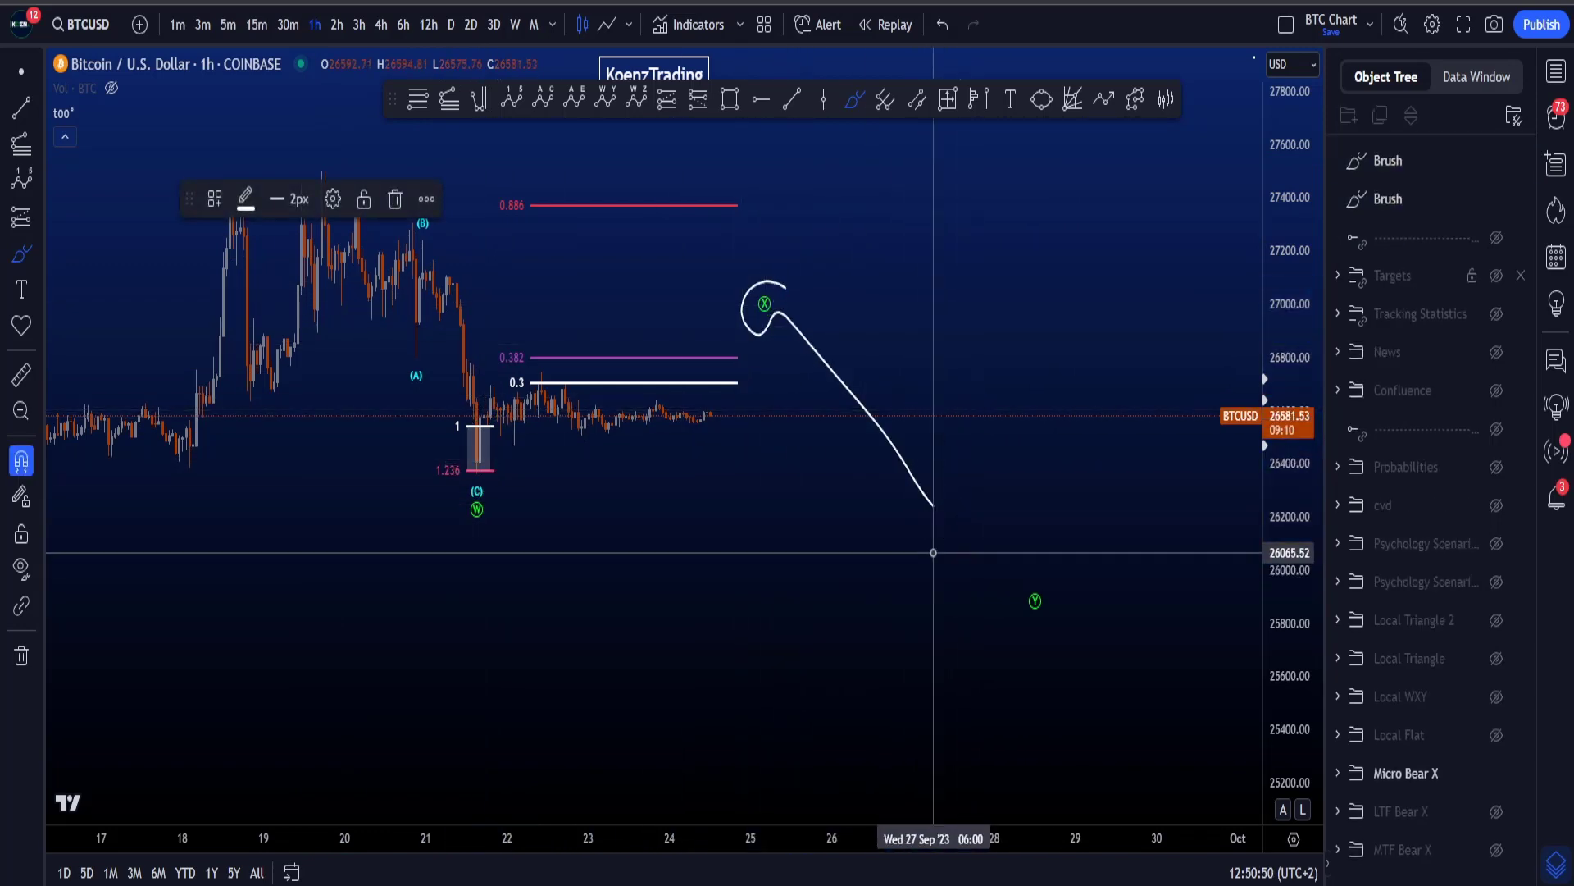
pyautogui.hotkey('ctrl', 'z')
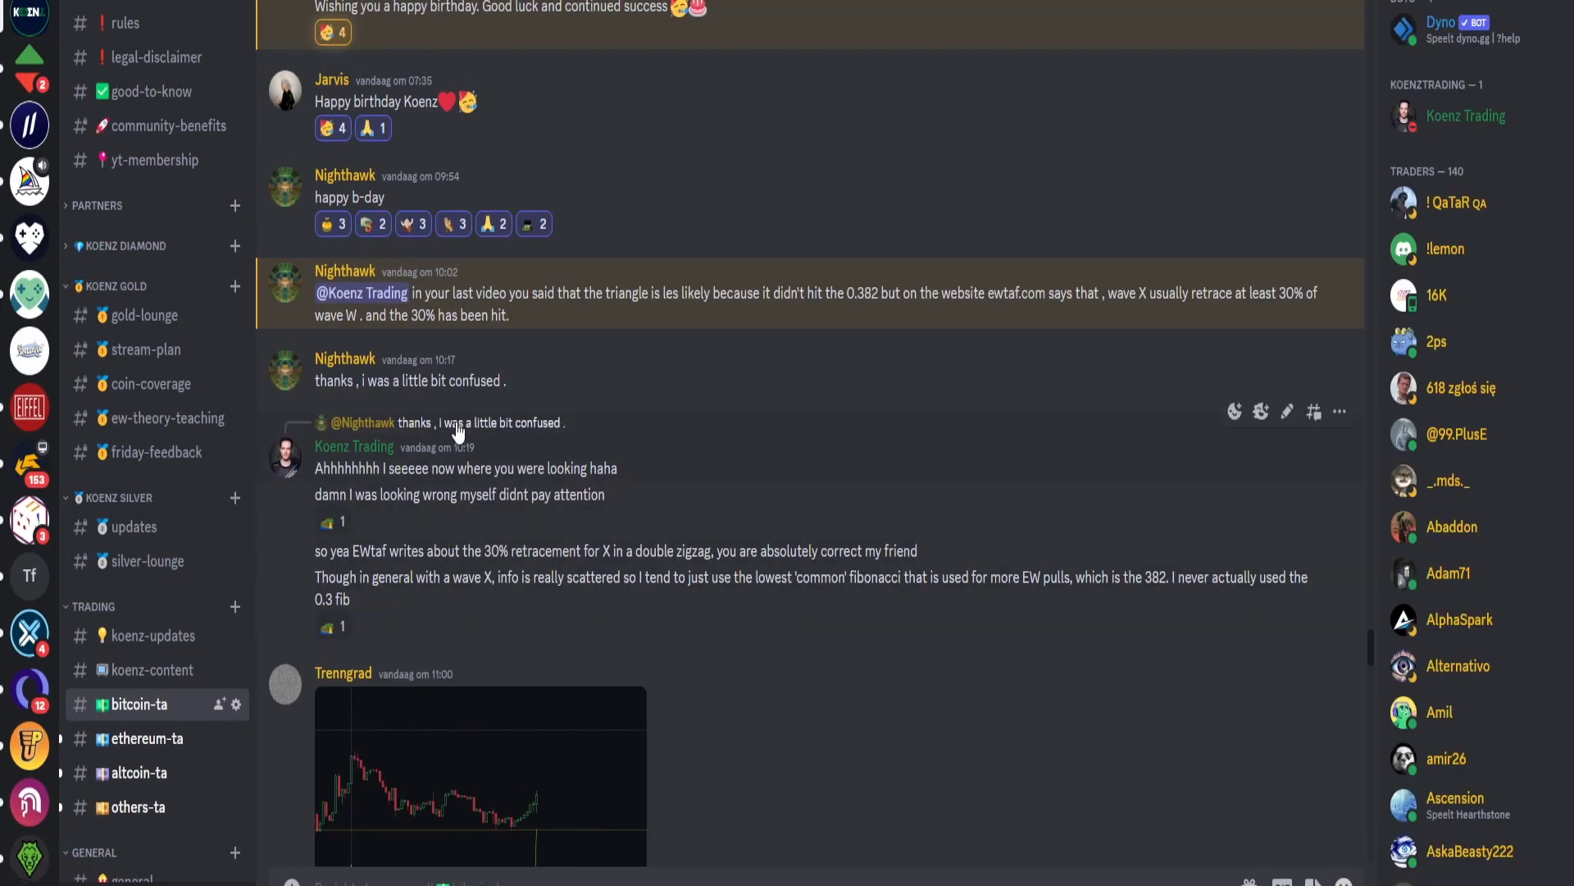
# - Switch to the Discord bitcoin-ta channel and read the messages about wave X retracing 30% of wave W
pyautogui.scroll(2, 424, 322)
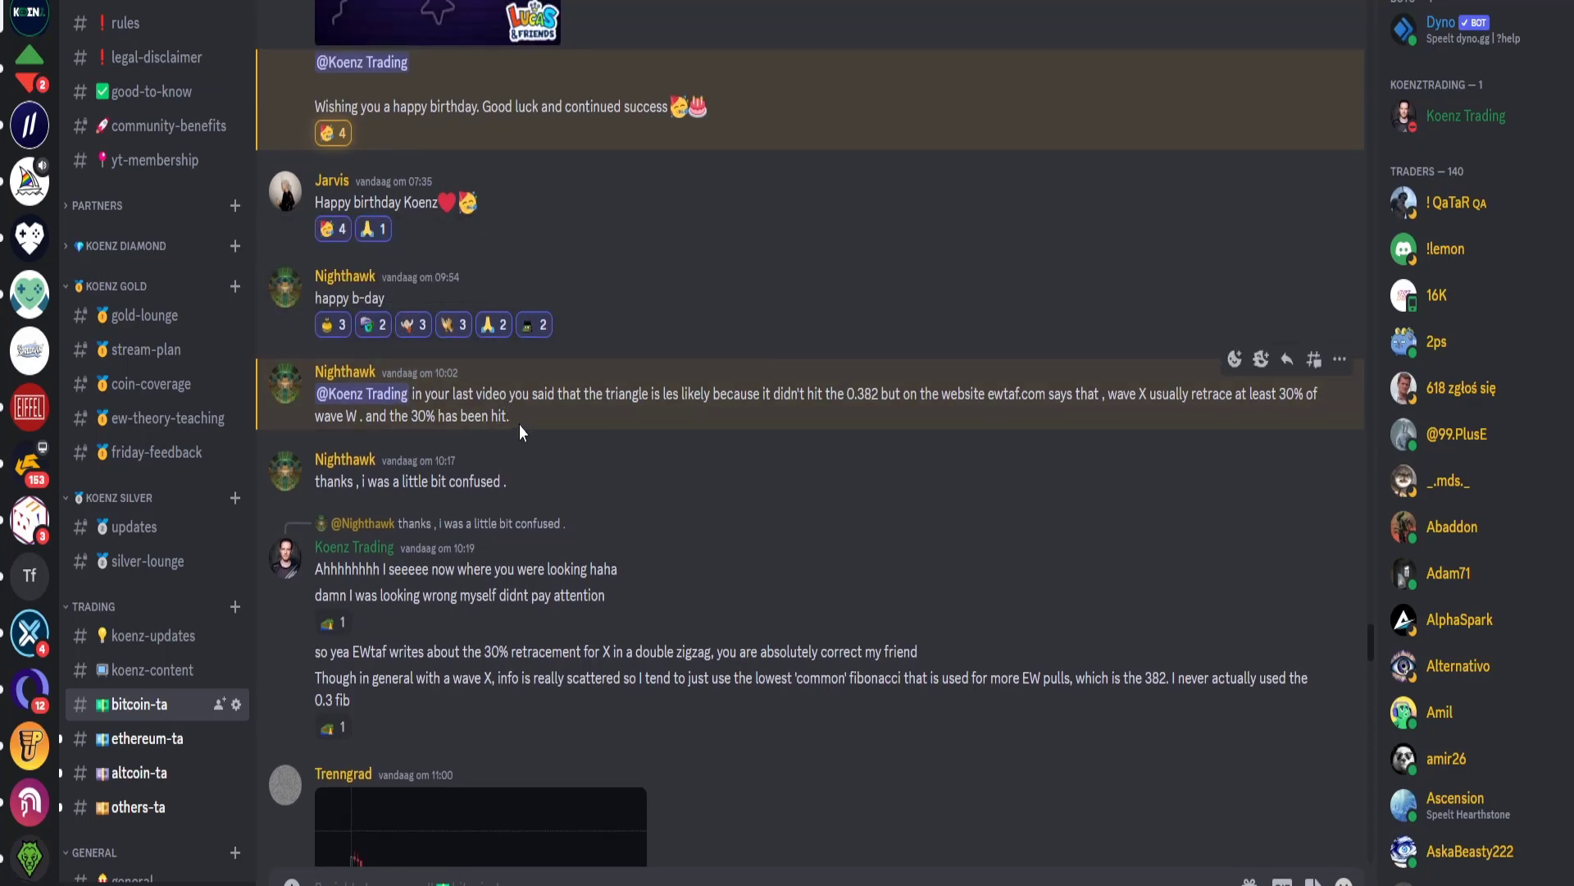
pyautogui.scroll(2, 528, 425)
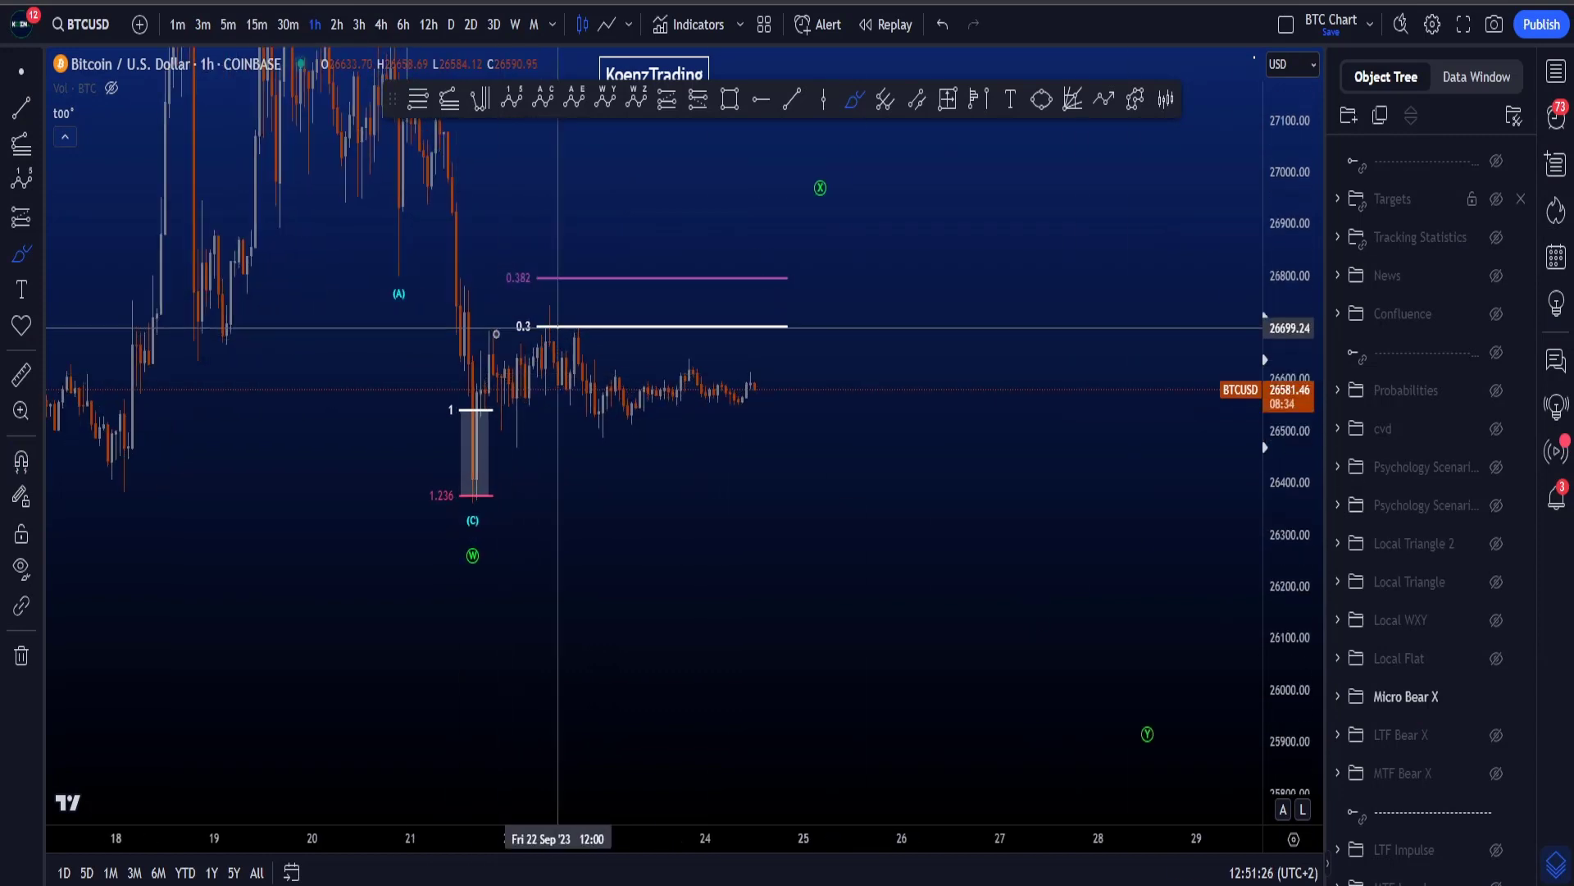
# - Brush along the 0.3 level and a path falling from it past the current price, removing both strokes
pyautogui.moveTo(518, 329); pyautogui.dragTo(605, 328)
pyautogui.hotkey('ctrl', 'z')
pyautogui.click(18, 75)
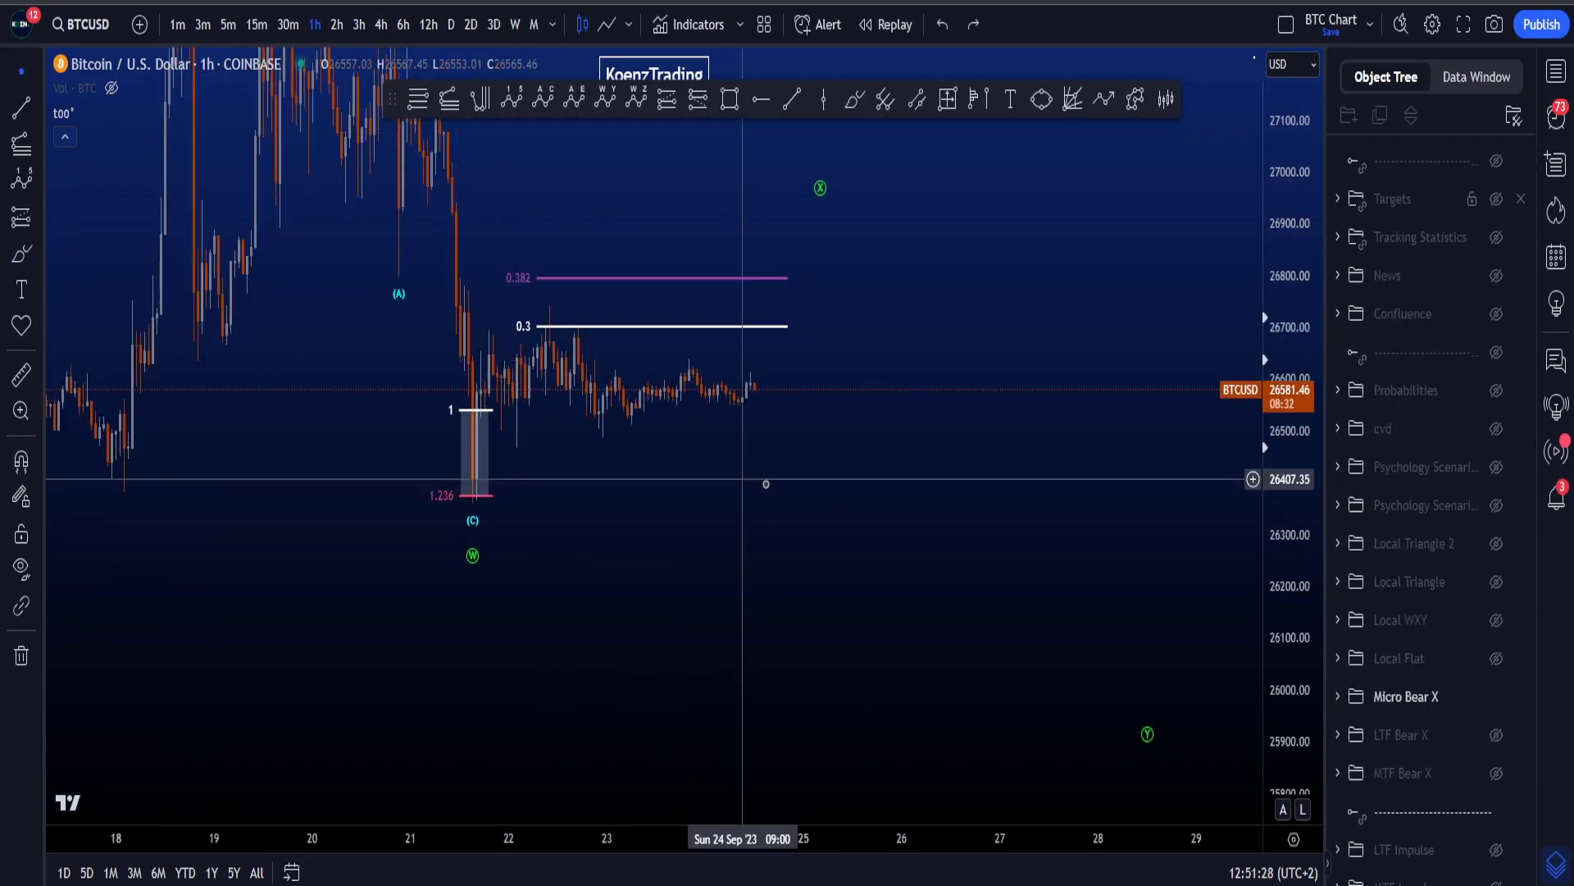
pyautogui.moveTo(899, 481); pyautogui.dragTo(854, 557)
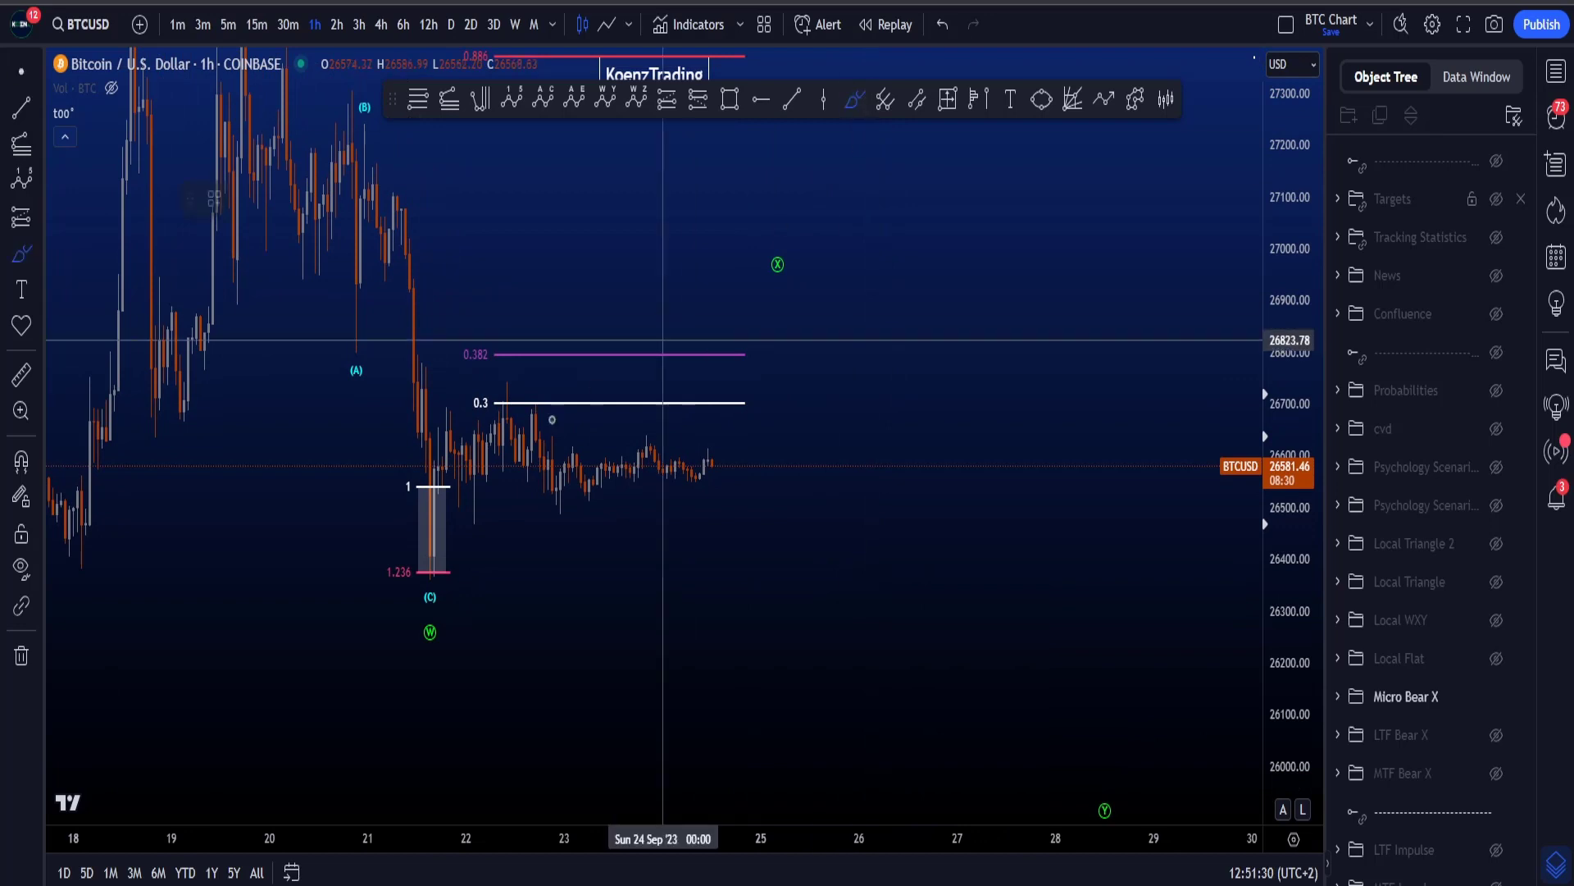
pyautogui.moveTo(549, 397)
pyautogui.mouseDown()
pyautogui.moveTo(434, 401)
pyautogui.moveTo(492, 407)
pyautogui.moveTo(763, 545)
pyautogui.moveTo(775, 581)
pyautogui.mouseUp()
pyautogui.press('Delete')
# - Brush around the 0.382 level label, the green X label and the start of the 0.3 level, undoing each stroke
pyautogui.moveTo(1288, 410); pyautogui.dragTo(1286, 515)
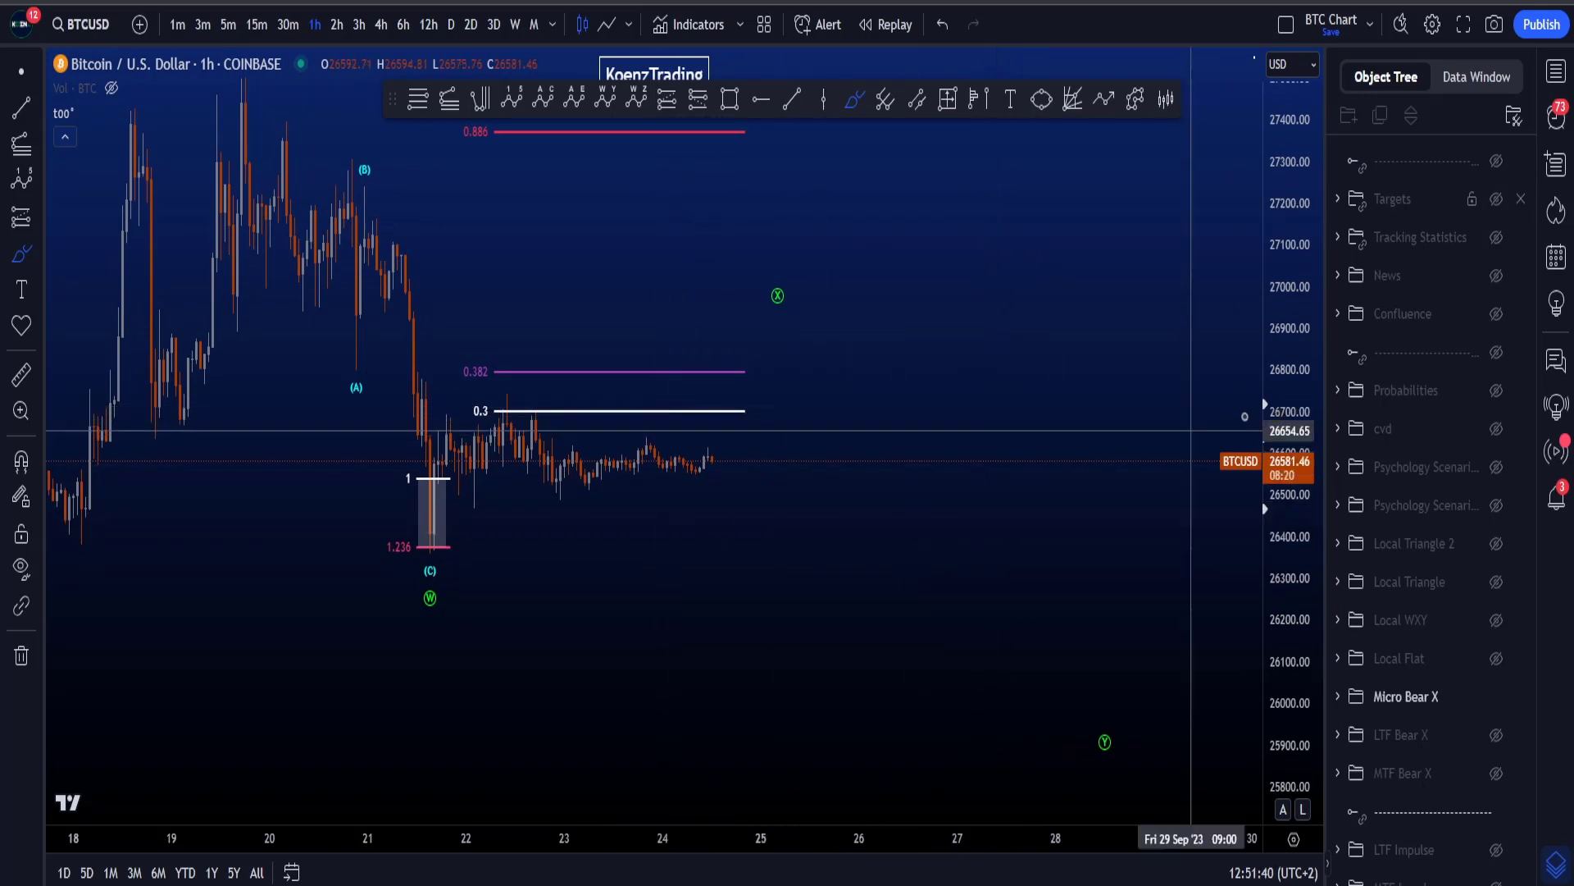
pyautogui.moveTo(1274, 385); pyautogui.dragTo(1287, 422)
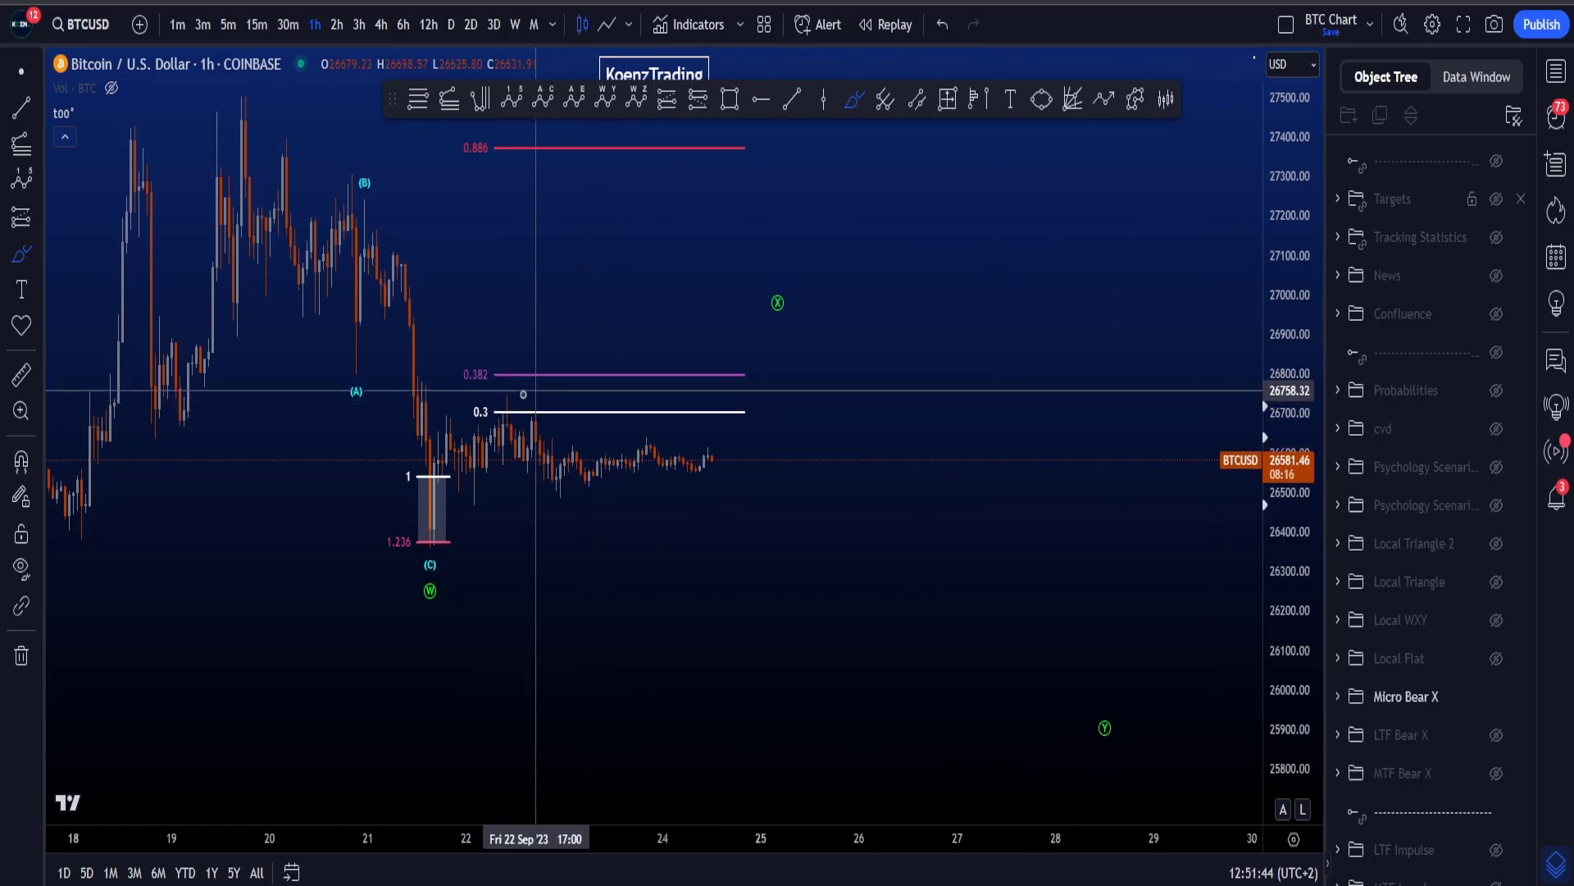
pyautogui.moveTo(527, 370)
pyautogui.mouseDown()
pyautogui.moveTo(463, 410)
pyautogui.moveTo(524, 386)
pyautogui.moveTo(446, 383)
pyautogui.mouseUp()
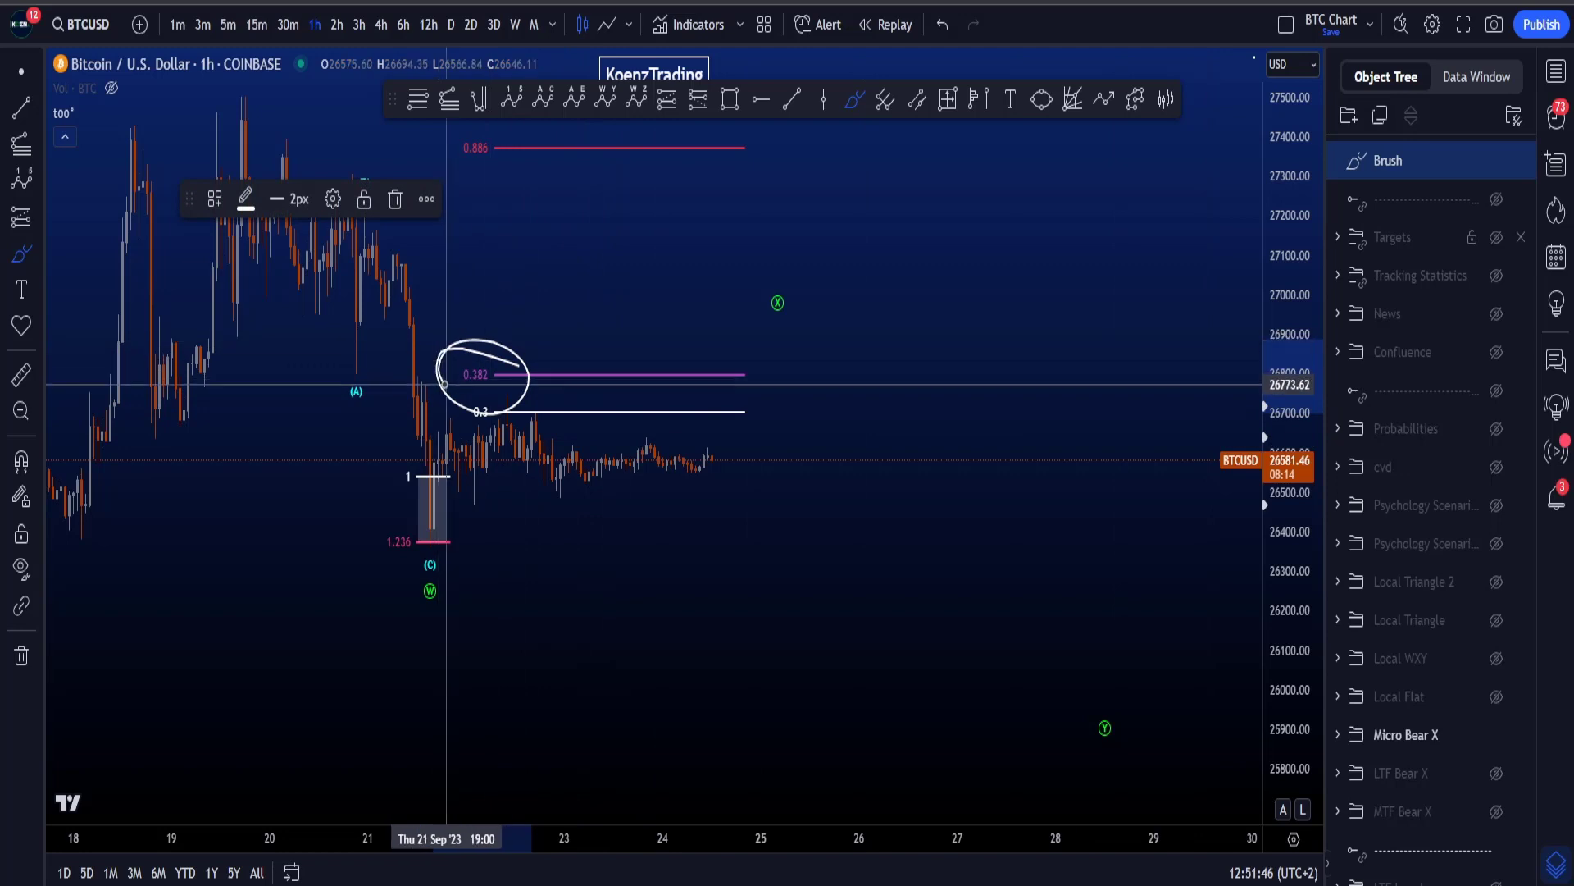
pyautogui.hotkey('ctrl', 'z')
pyautogui.moveTo(806, 275)
pyautogui.mouseDown()
pyautogui.moveTo(776, 274)
pyautogui.moveTo(802, 274)
pyautogui.mouseUp()
pyautogui.hotkey('ctrl', 'z')
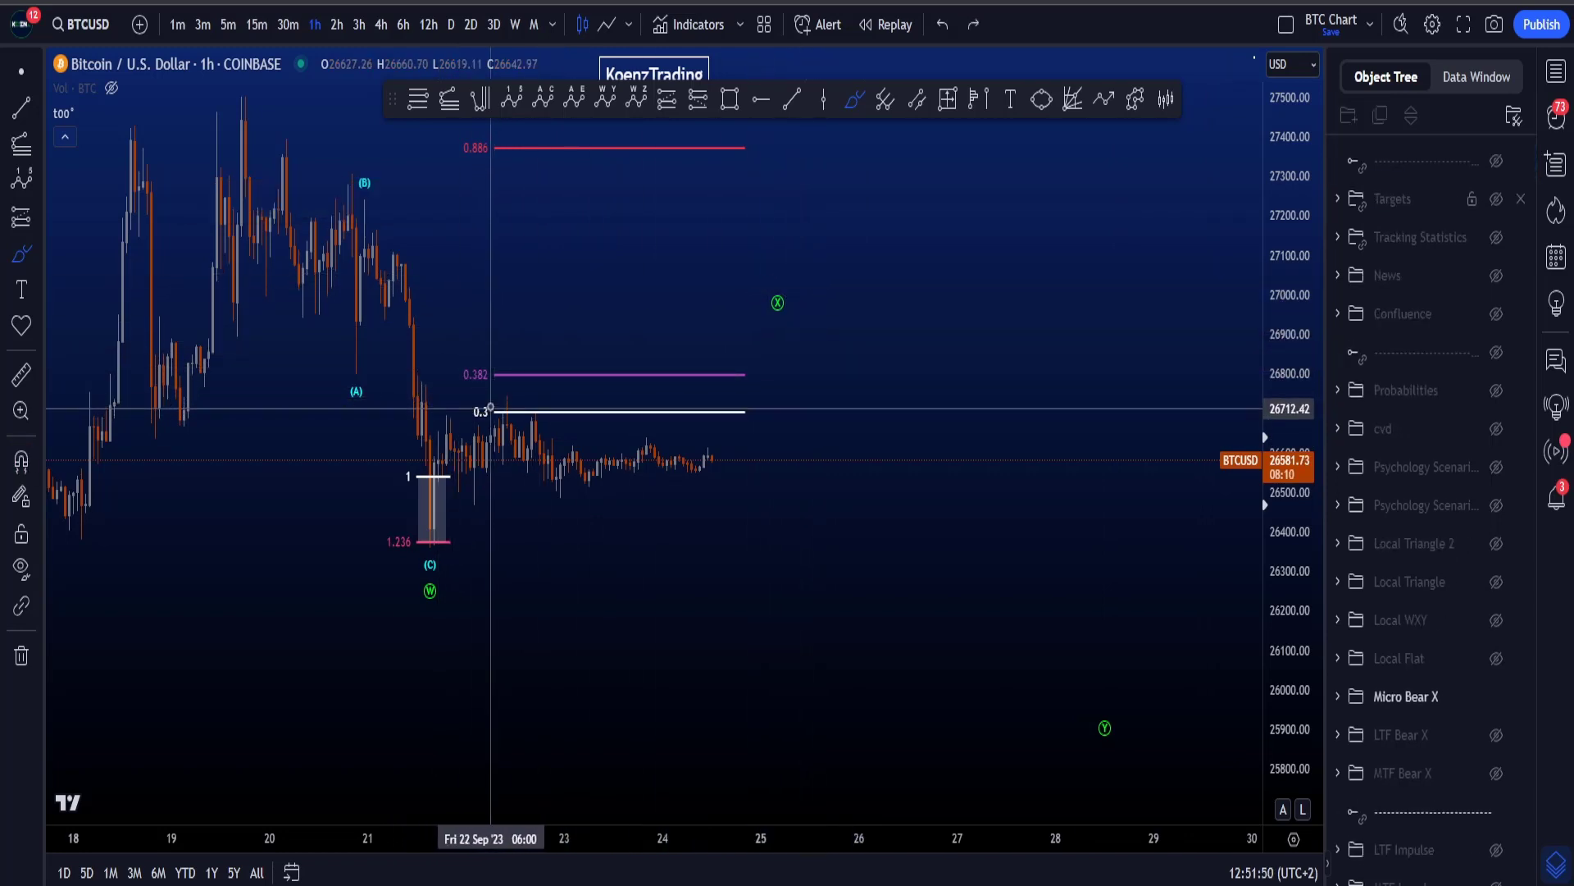
pyautogui.moveTo(495, 360)
pyautogui.mouseDown()
pyautogui.moveTo(491, 386)
pyautogui.moveTo(496, 365)
pyautogui.mouseUp()
pyautogui.hotkey('ctrl', 'z')
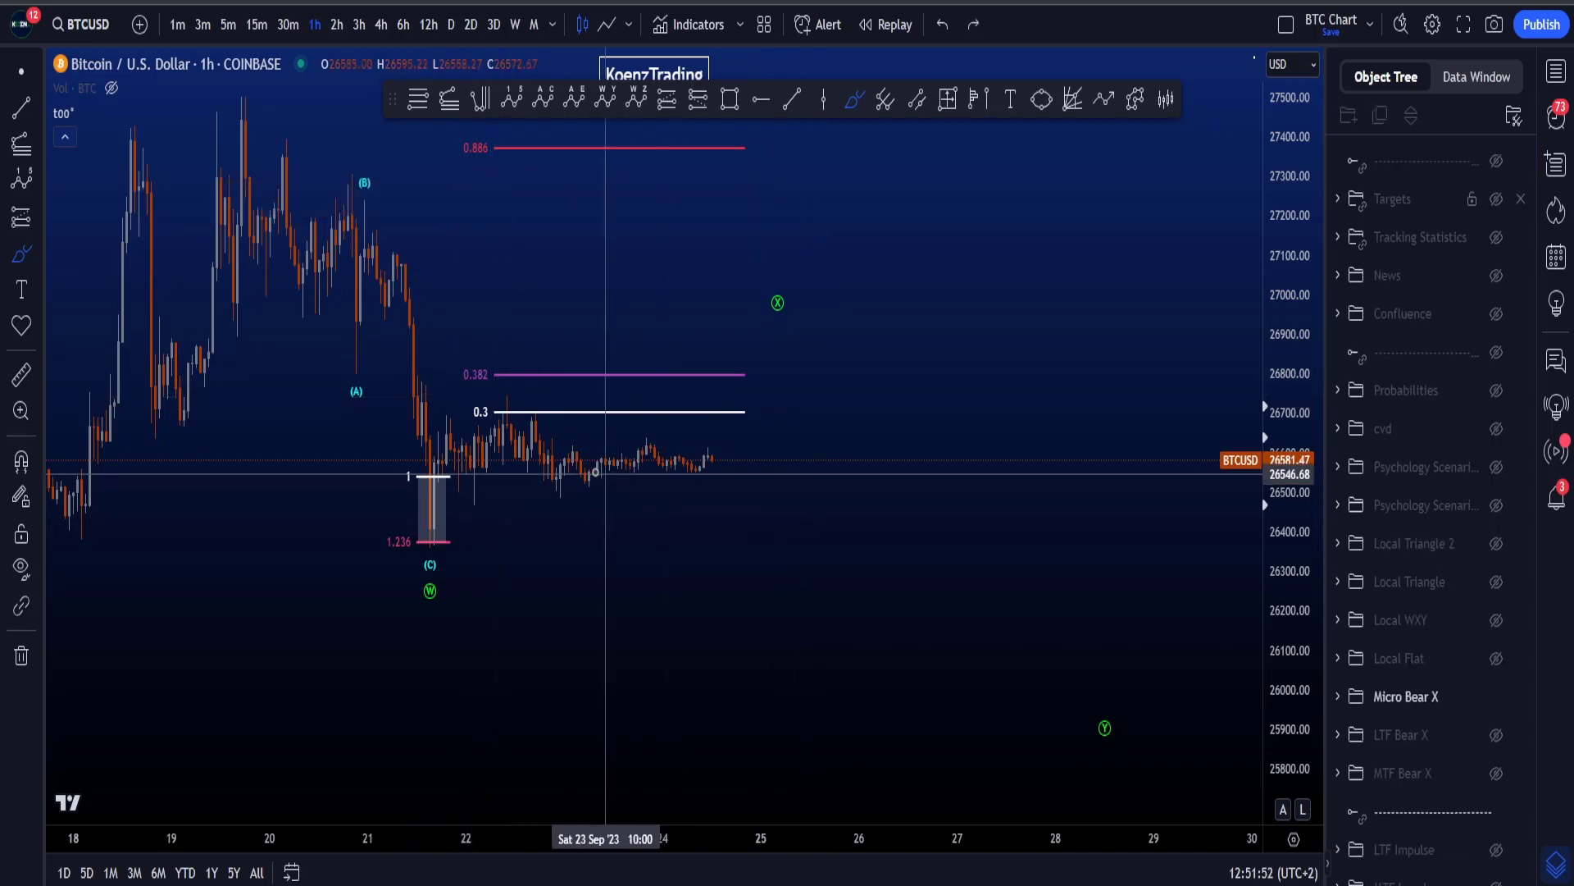
# - Brush across the consolidation after the (C) low and outline its descending upper and rising lower boundaries, undoing all strokes
pyautogui.moveTo(1288, 603); pyautogui.dragTo(1289, 432)
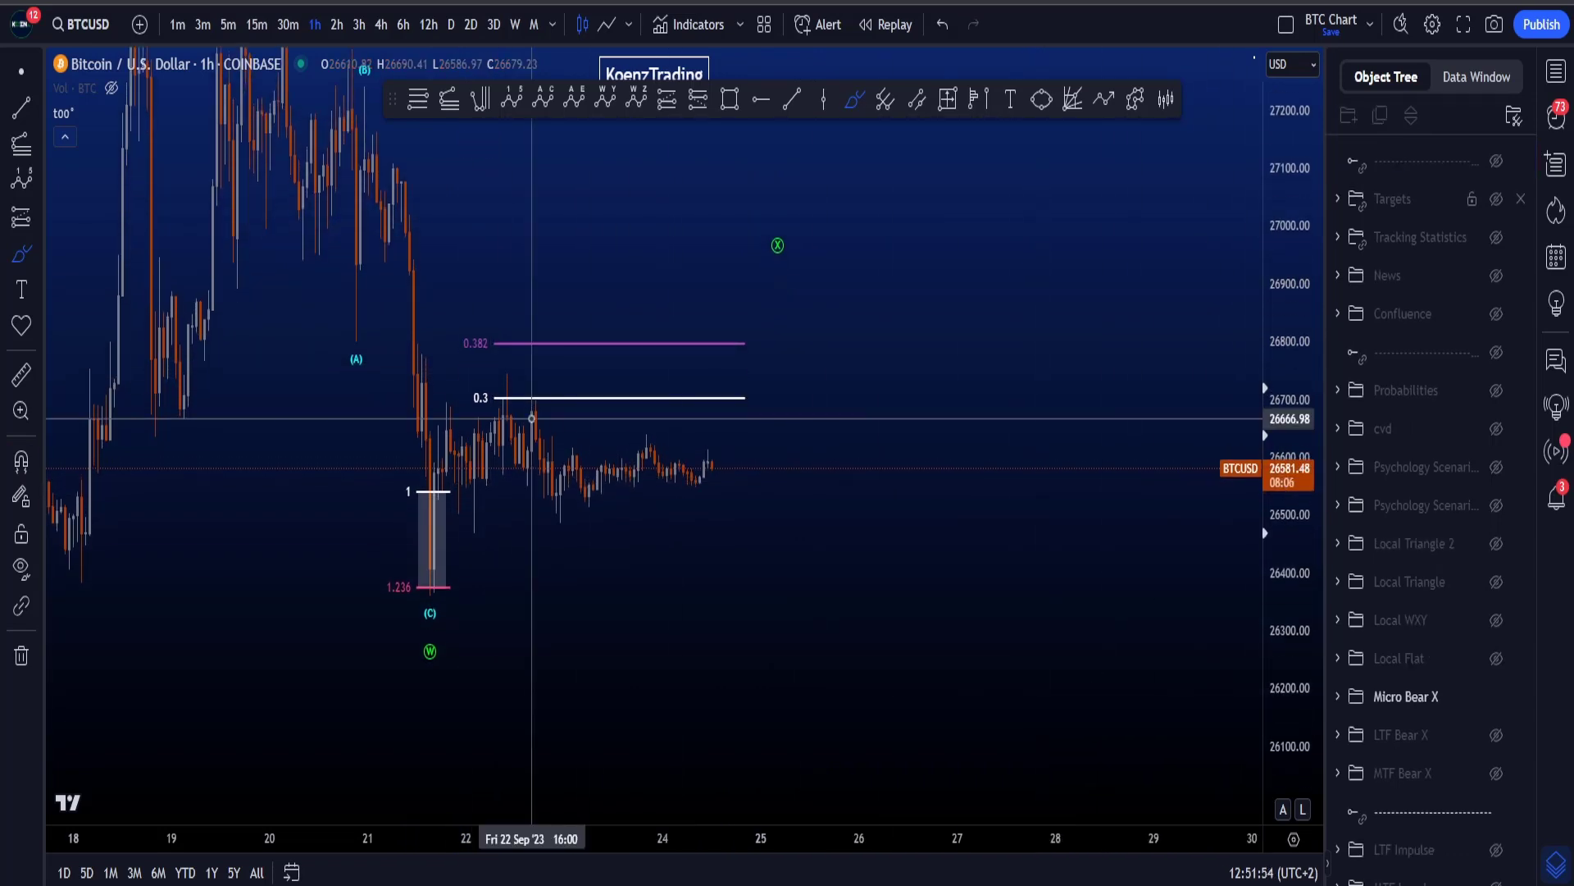
pyautogui.moveTo(458, 396)
pyautogui.mouseDown()
pyautogui.moveTo(510, 385)
pyautogui.moveTo(844, 538)
pyautogui.mouseUp()
pyautogui.hotkey('ctrl', 'z')
pyautogui.hotkey('ctrl', 'z')
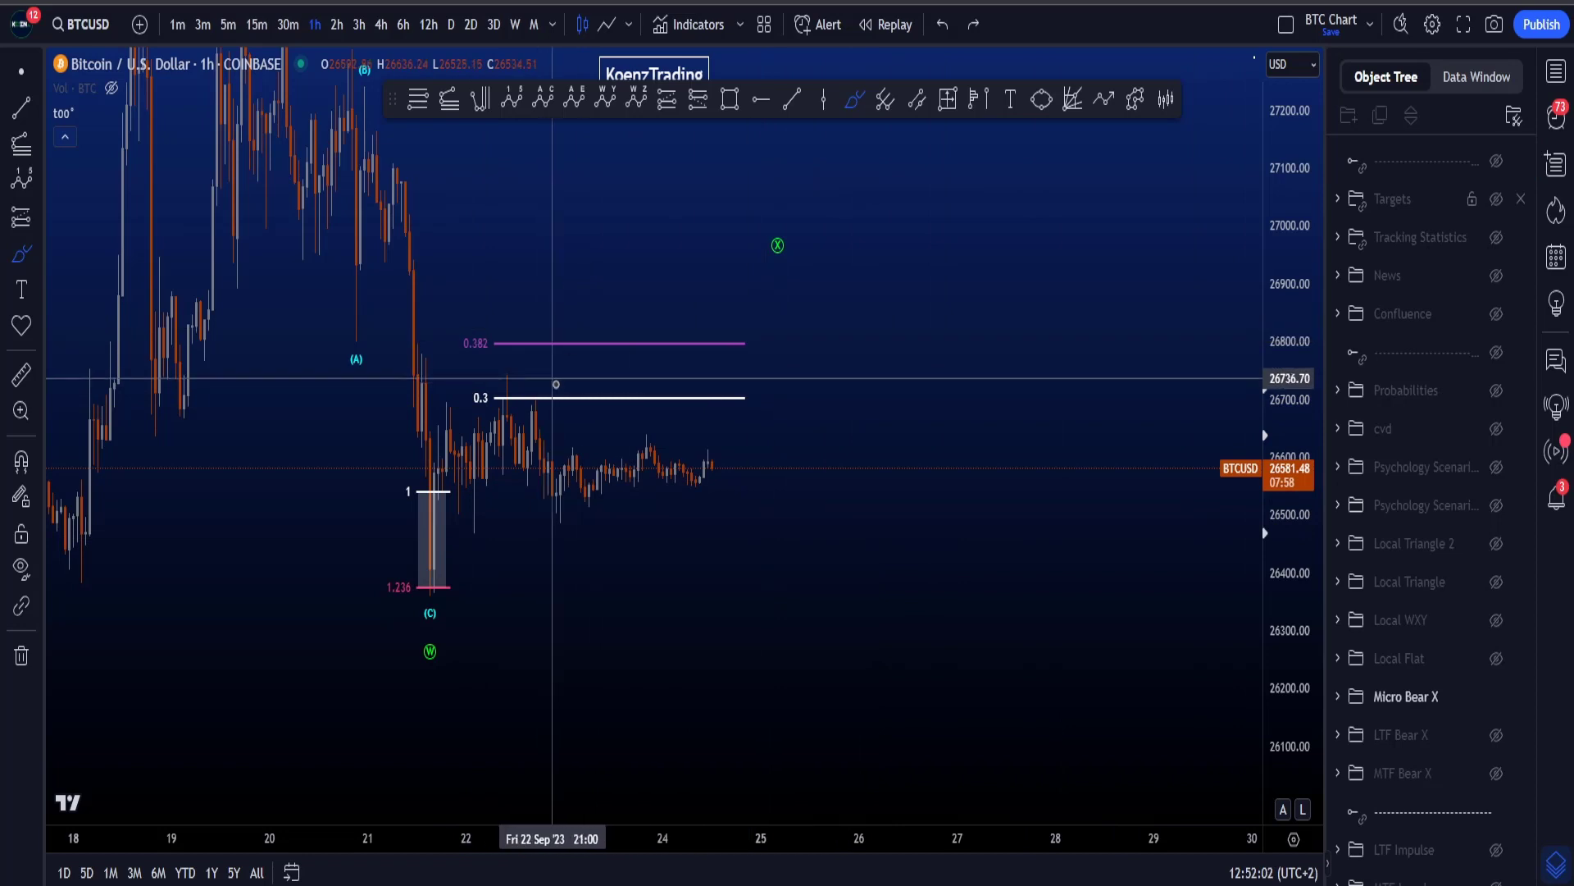
pyautogui.moveTo(511, 363); pyautogui.dragTo(732, 453)
pyautogui.moveTo(492, 552); pyautogui.dragTo(789, 487)
pyautogui.hotkey('ctrl', 'z')
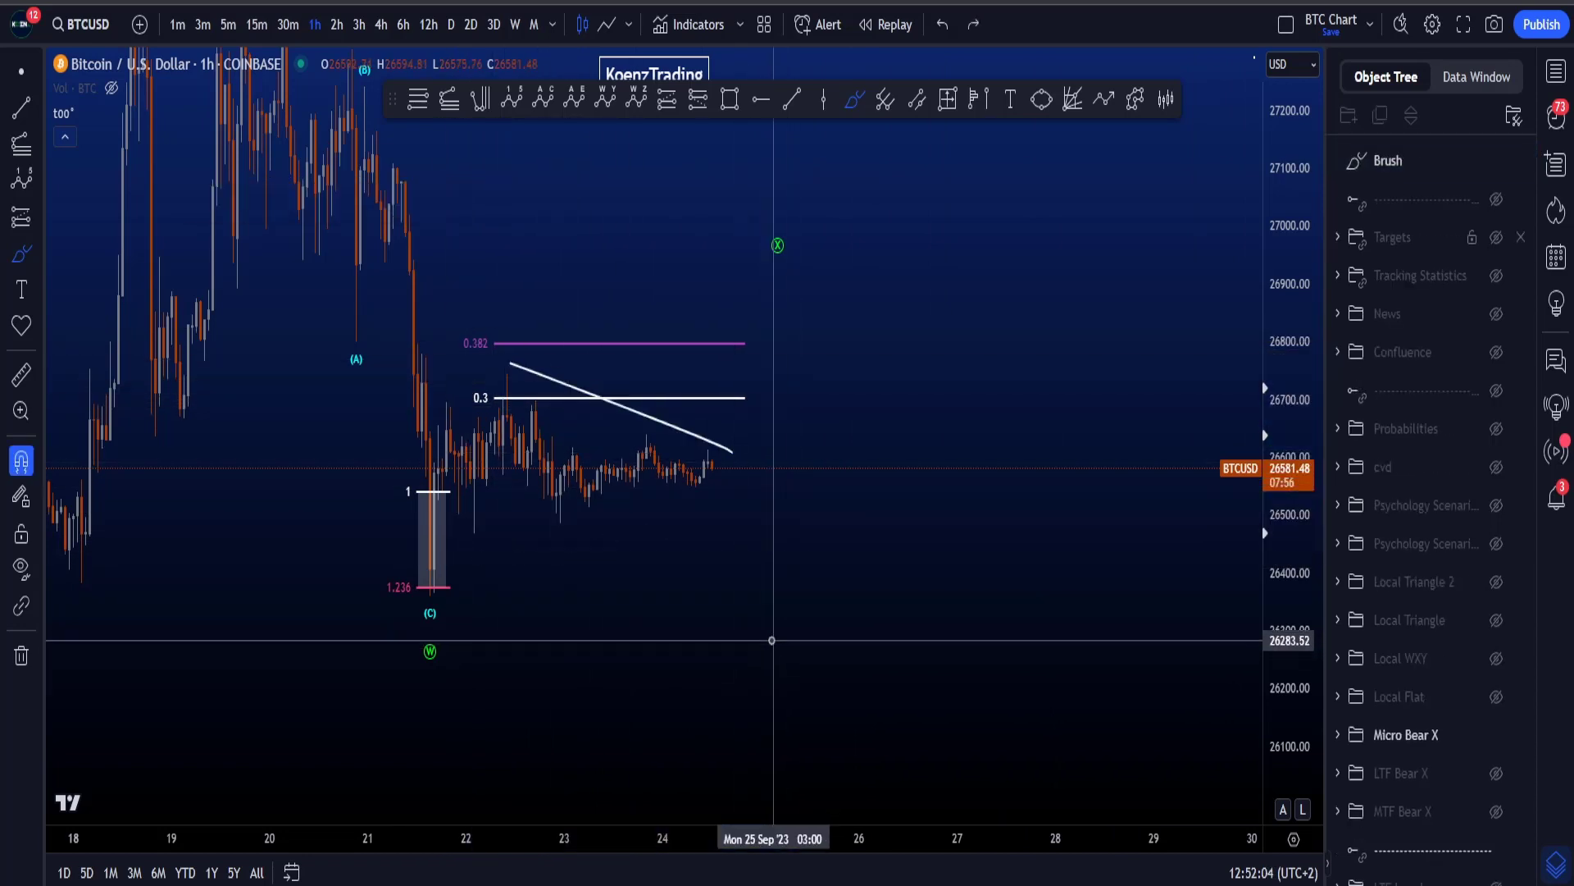
pyautogui.hotkey('ctrl', 'z')
# - Brush the swings inside the consolidation and a decline from the latest candles towards Y, undoing the strokes
pyautogui.moveTo(430, 533); pyautogui.dragTo(532, 435)
pyautogui.moveTo(563, 488); pyautogui.dragTo(710, 425)
pyautogui.hotkey('ctrl', 'z')
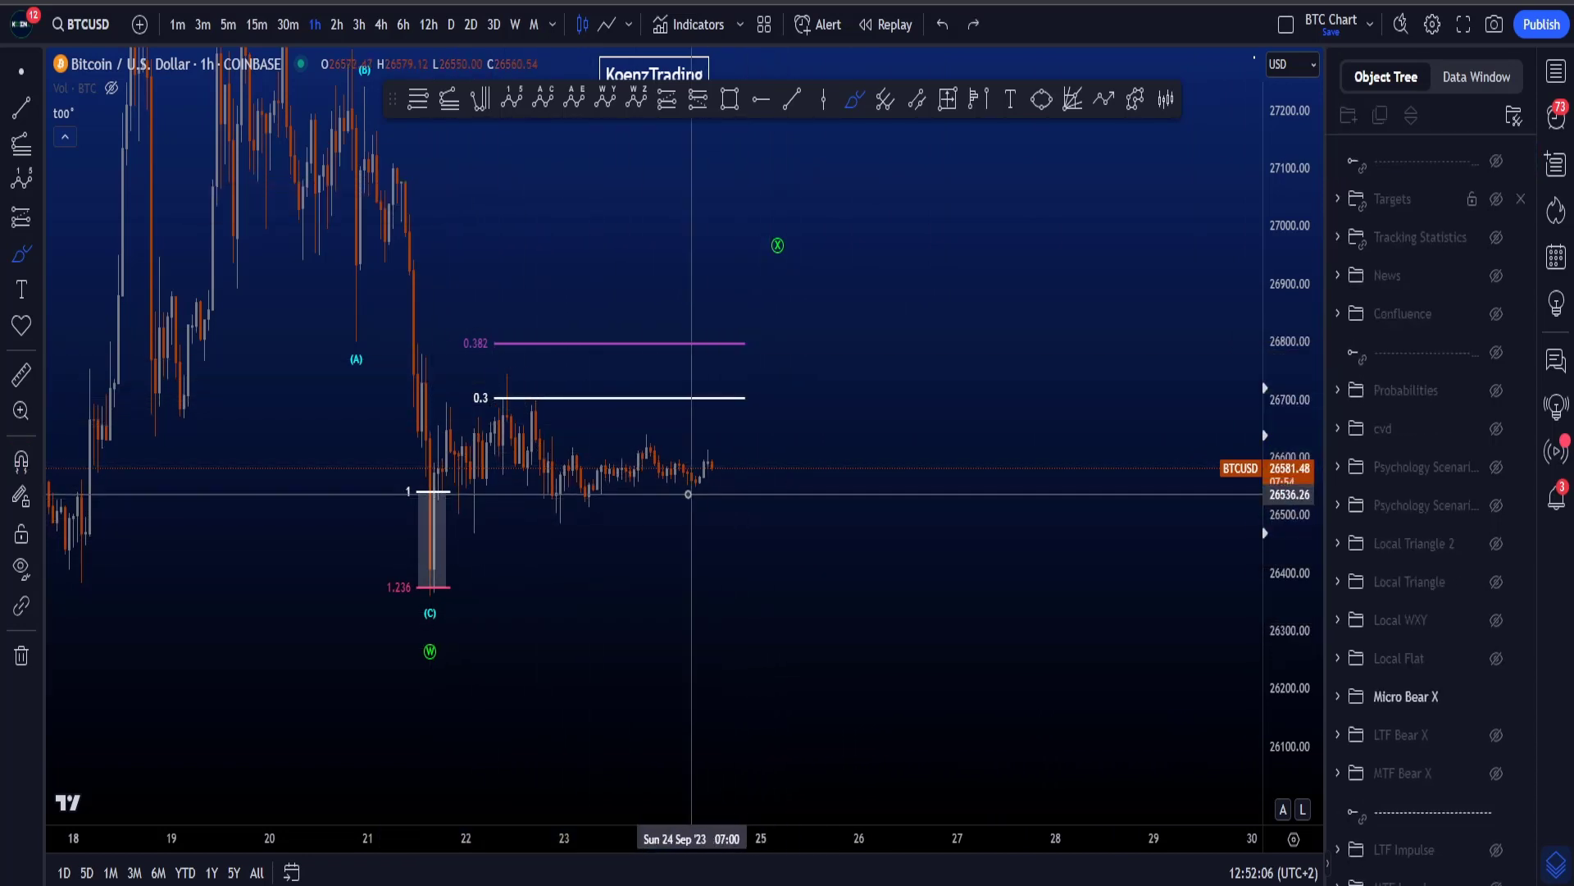
pyautogui.moveTo(694, 479); pyautogui.dragTo(973, 615)
pyautogui.hotkey('ctrl', 'z')
# - Brush an ellipse around the consolidation after the (C) low, and undo it
pyautogui.moveTo(1293, 446); pyautogui.dragTo(1293, 561)
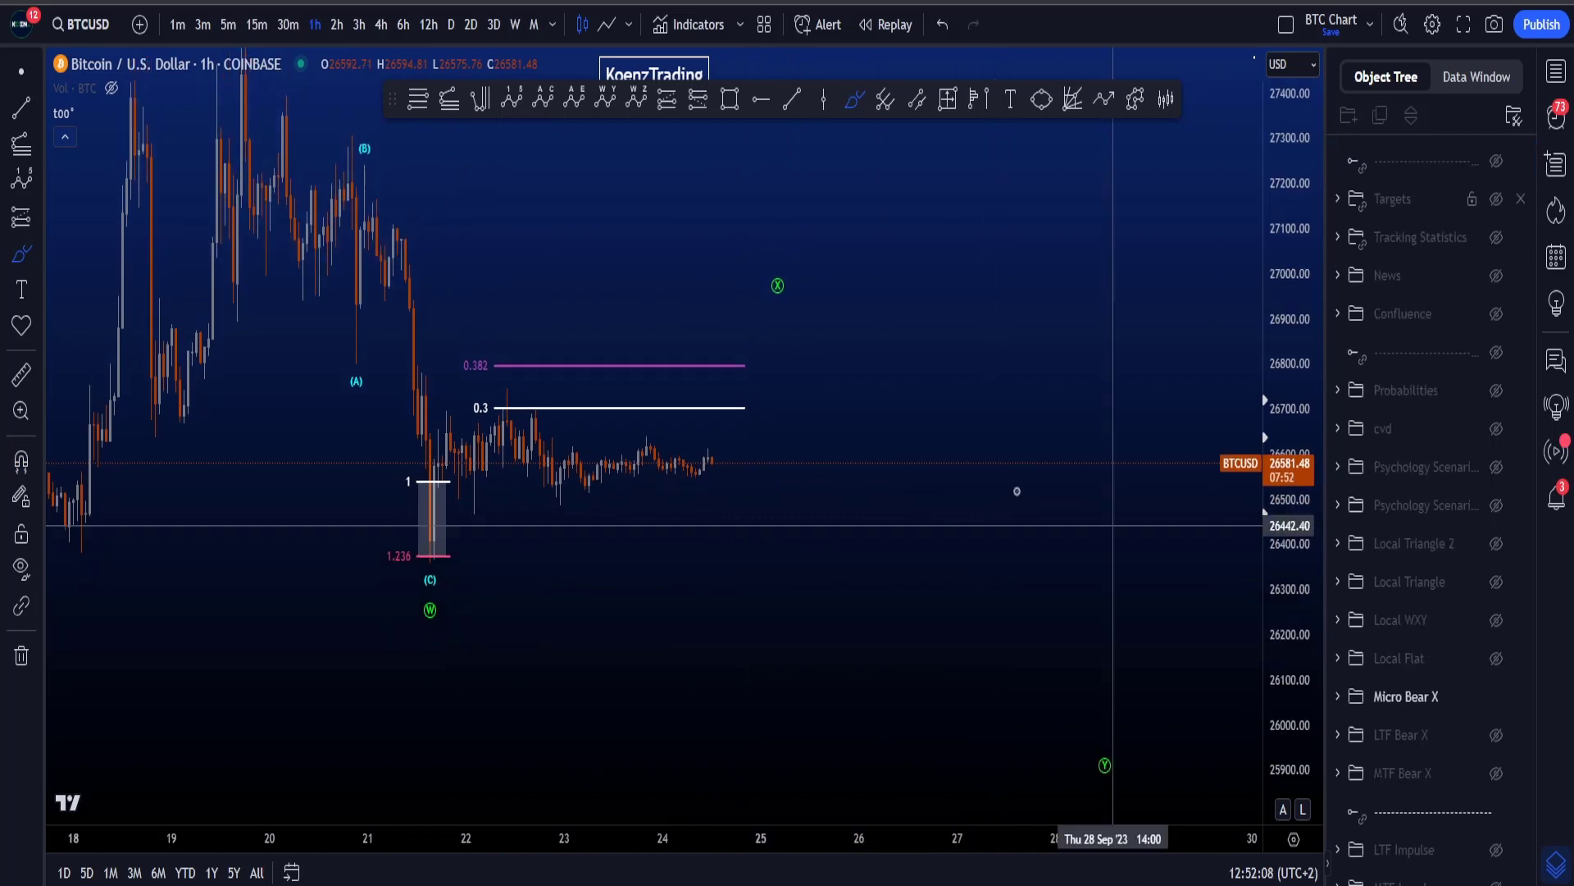
pyautogui.scroll(-3, 1132, 393)
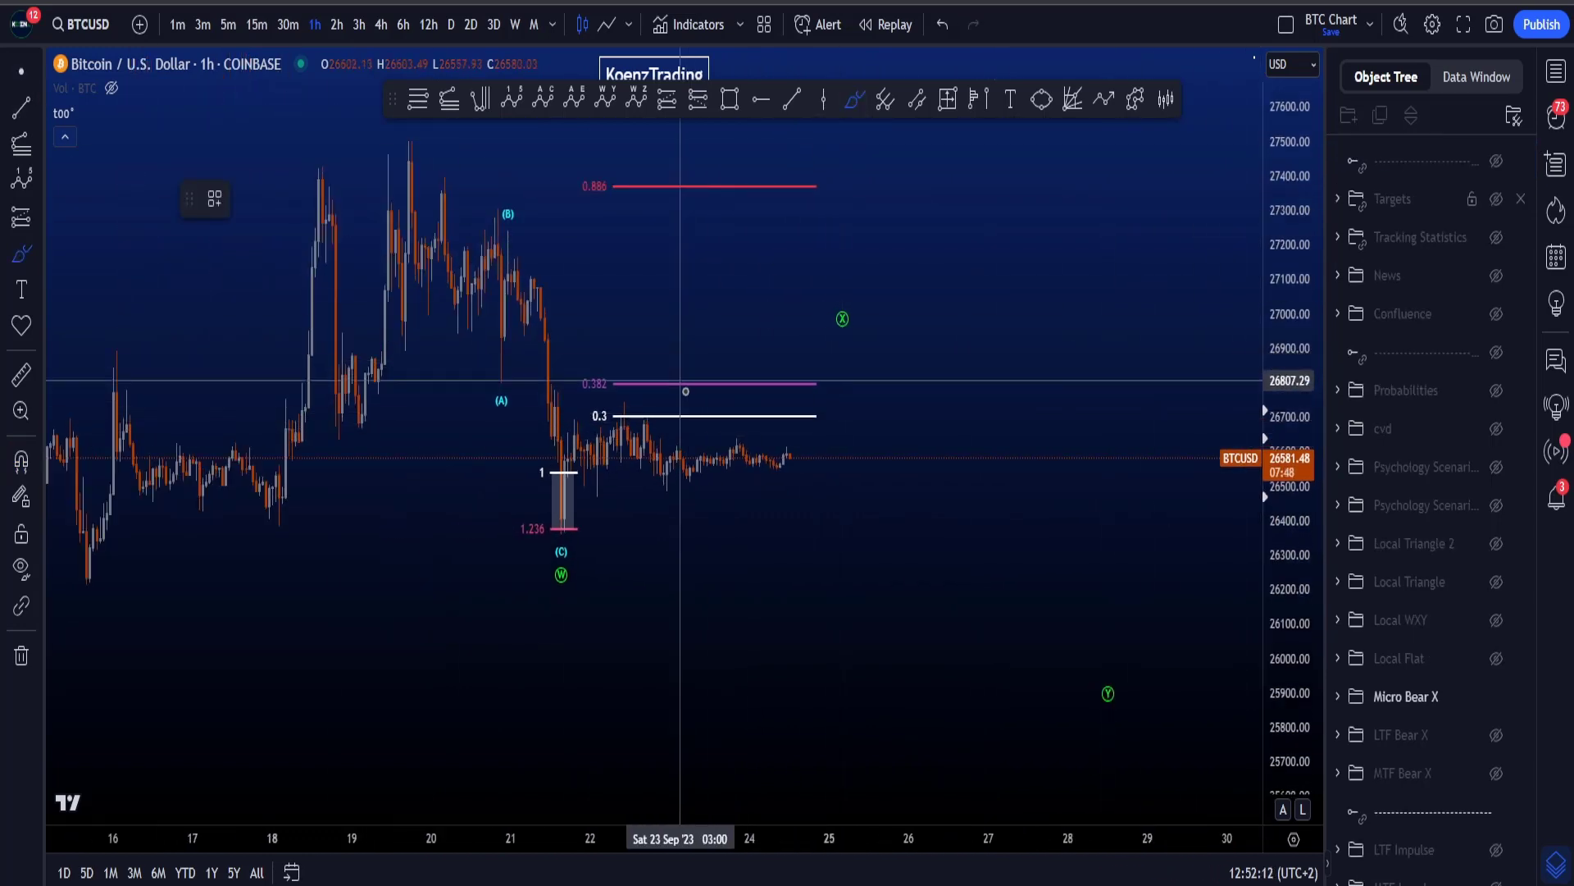
pyautogui.moveTo(861, 406)
pyautogui.mouseDown()
pyautogui.moveTo(545, 460)
pyautogui.moveTo(857, 396)
pyautogui.mouseUp()
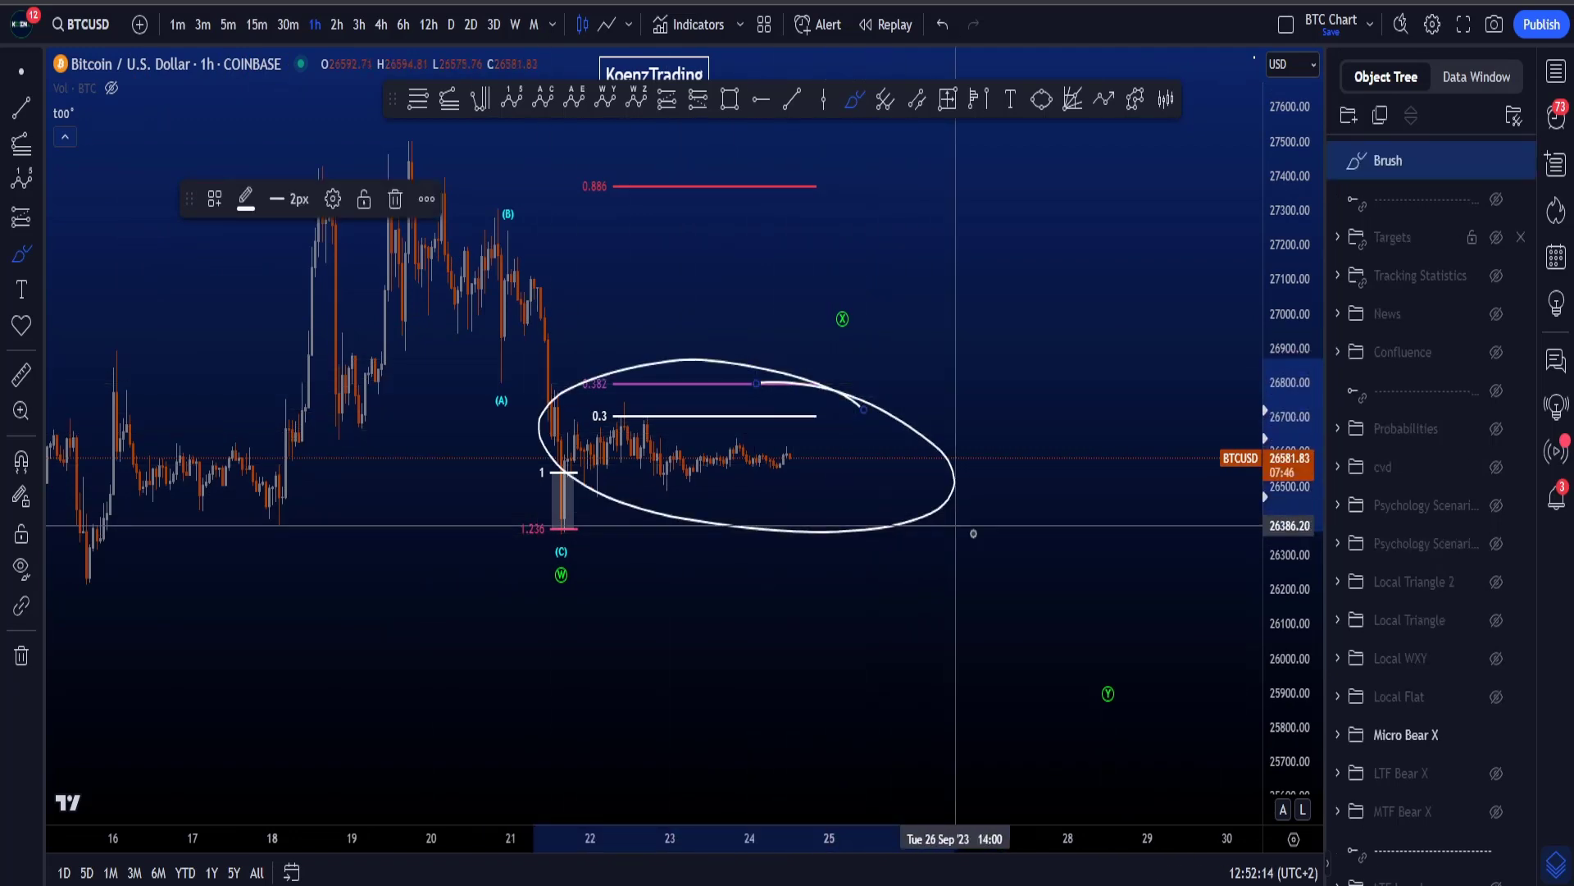
pyautogui.hotkey('ctrl', 'z')
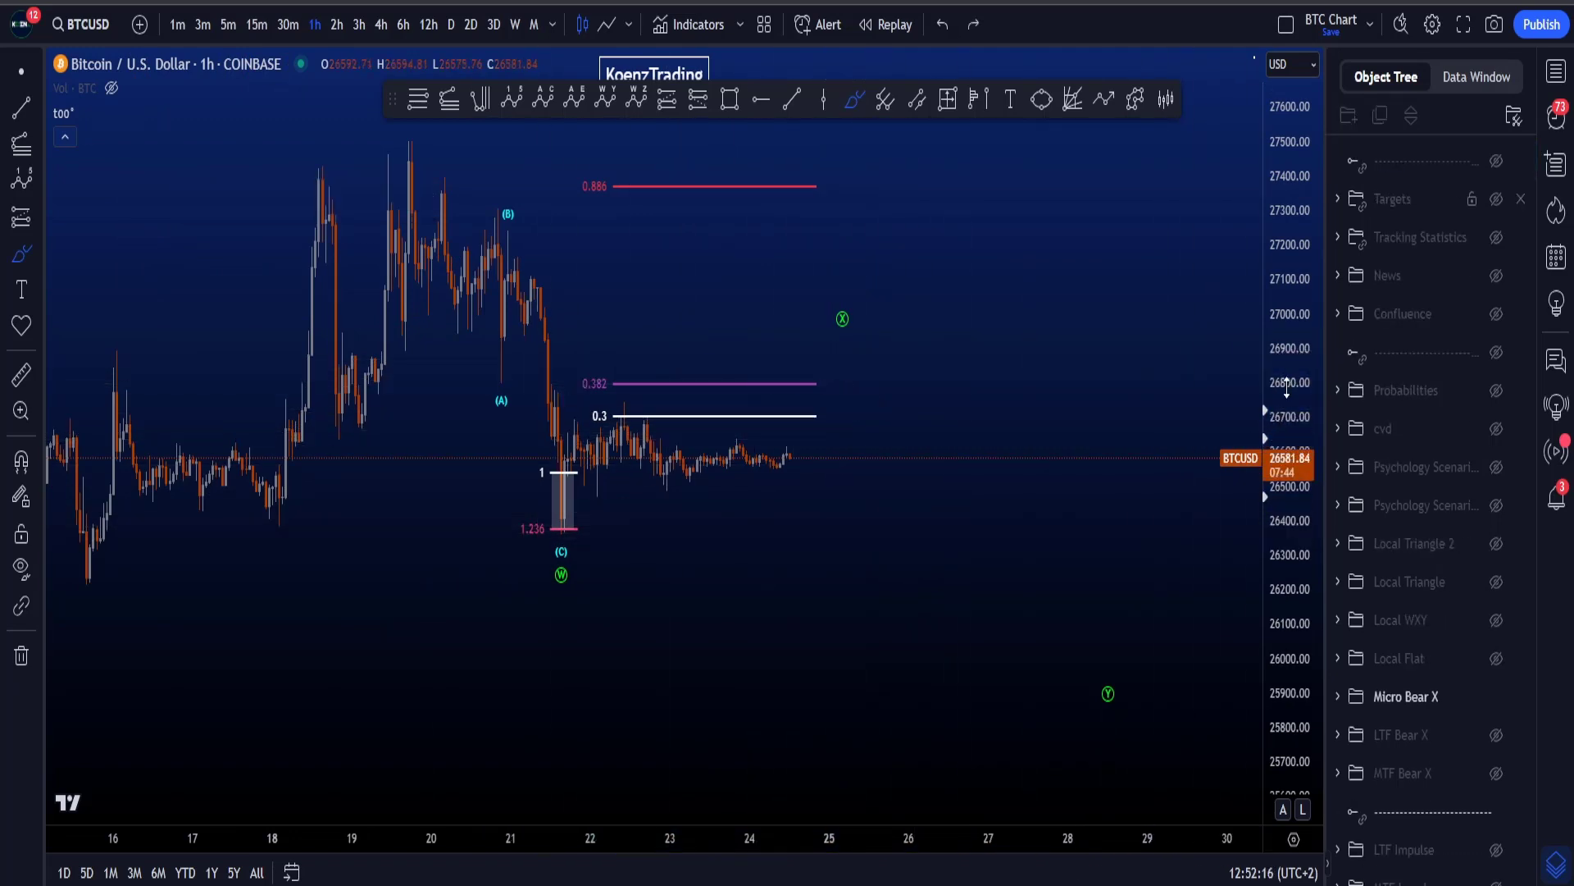
# - Brush descending strokes across the wider price history and from (B) towards Y, undoing each one
pyautogui.scroll(-5, 1148, 508)
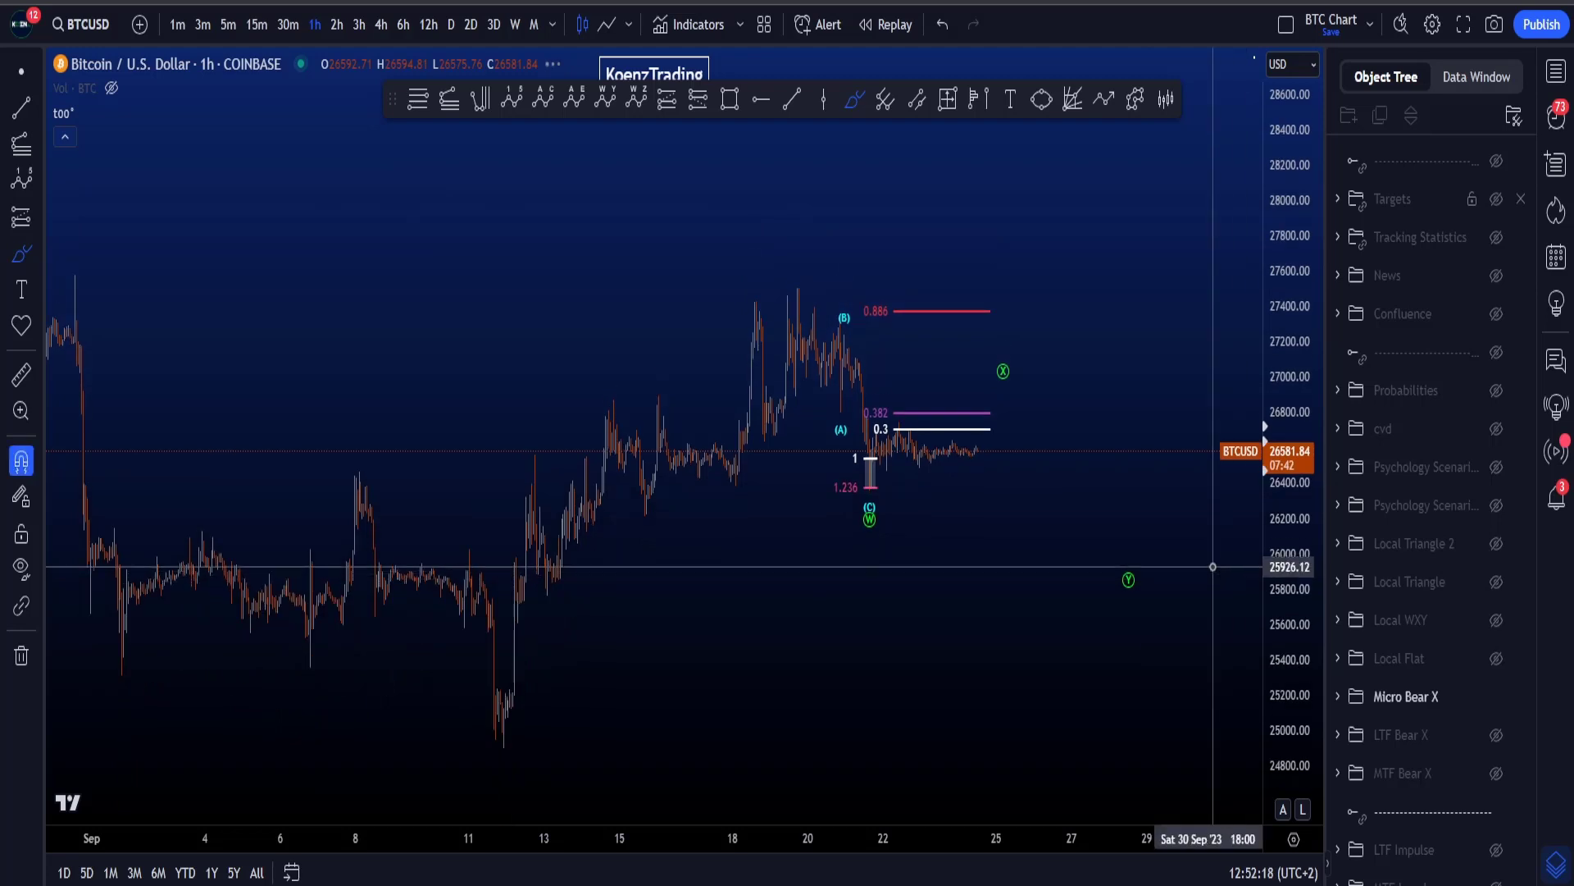
pyautogui.scroll(-3, 1213, 567)
pyautogui.moveTo(123, 65); pyautogui.dragTo(1230, 668)
pyautogui.hotkey('ctrl', 'z')
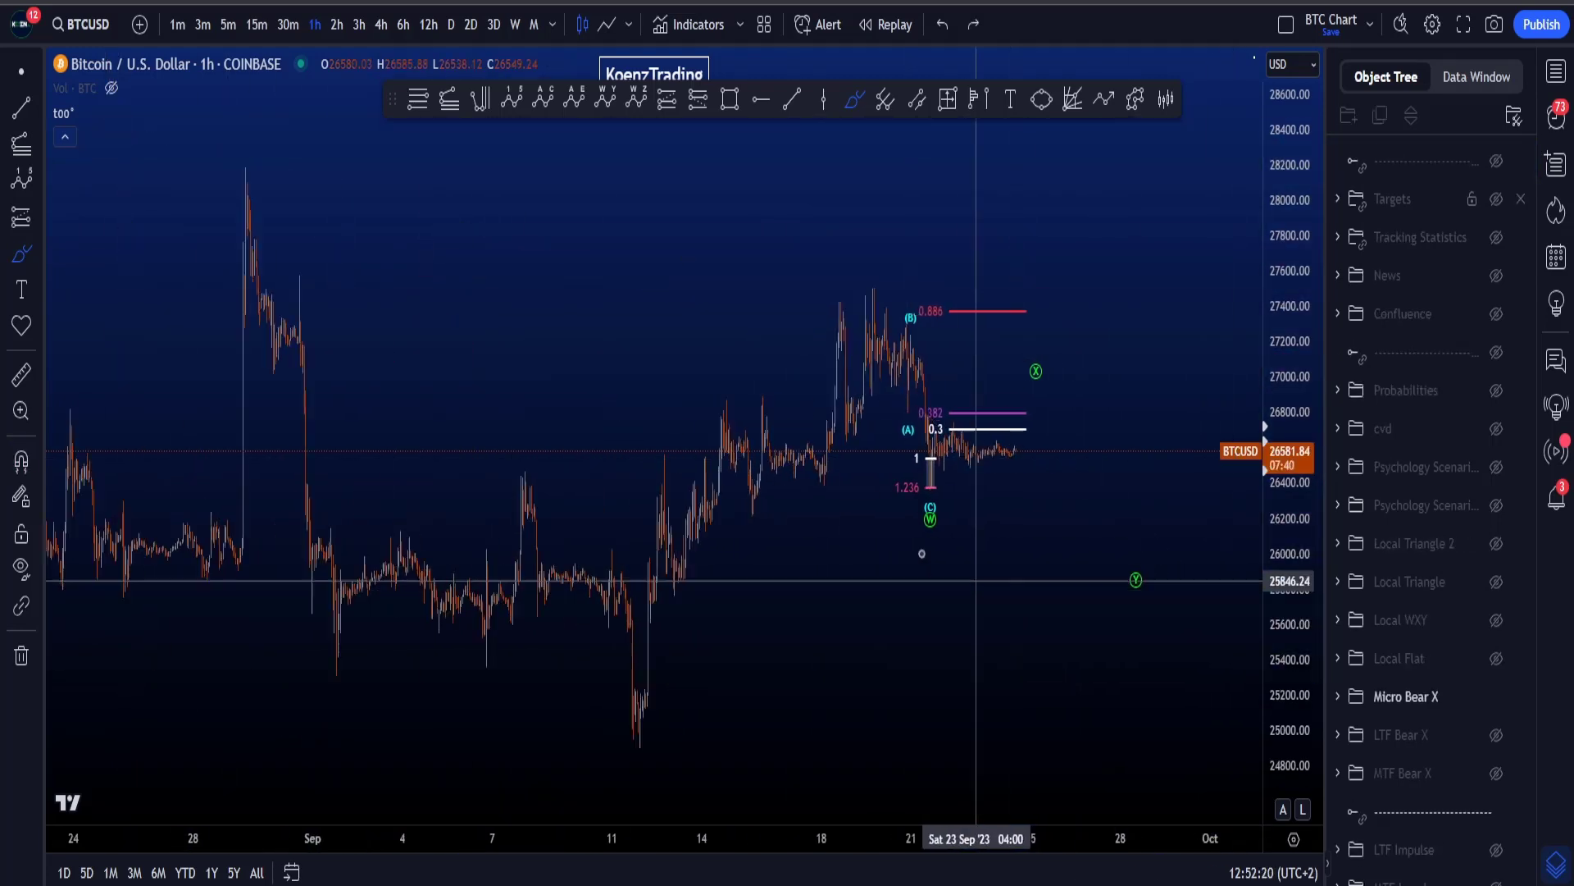
pyautogui.moveTo(310, 170); pyautogui.dragTo(1116, 430)
pyautogui.hotkey('ctrl', 'z')
pyautogui.scroll(3, 984, 456)
pyautogui.moveTo(779, 319); pyautogui.dragTo(1038, 520)
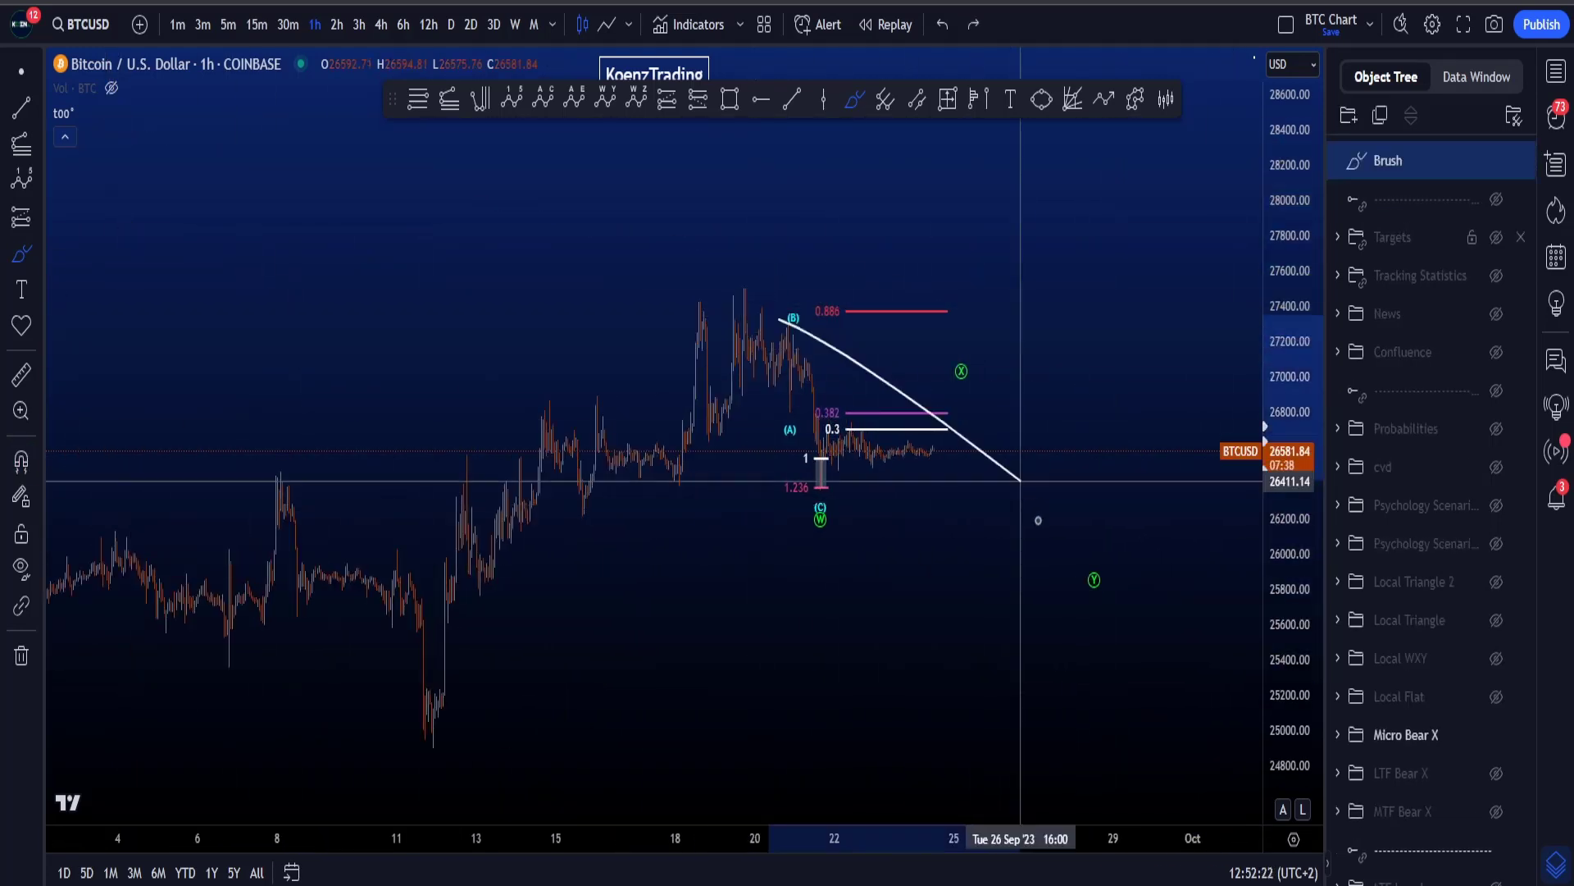
pyautogui.hotkey('ctrl', 'z')
# - Brush the W-X-Y path from the 19 September high to the (C) low, up towards X and down towards Y, and undo it
pyautogui.scroll(3, 1066, 509)
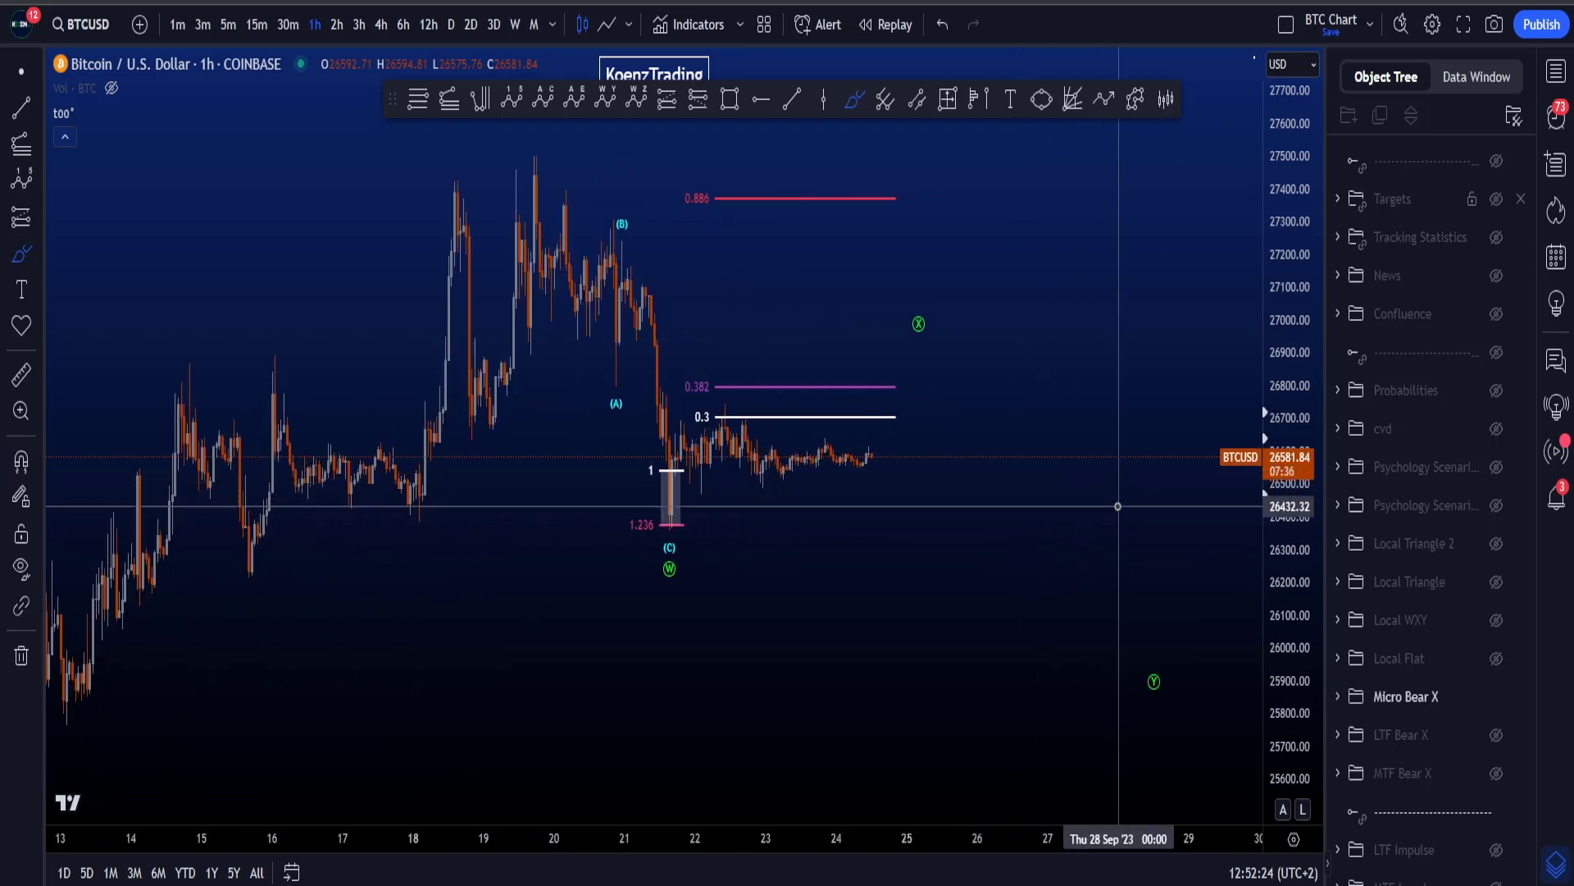
pyautogui.scroll(1, 1118, 506)
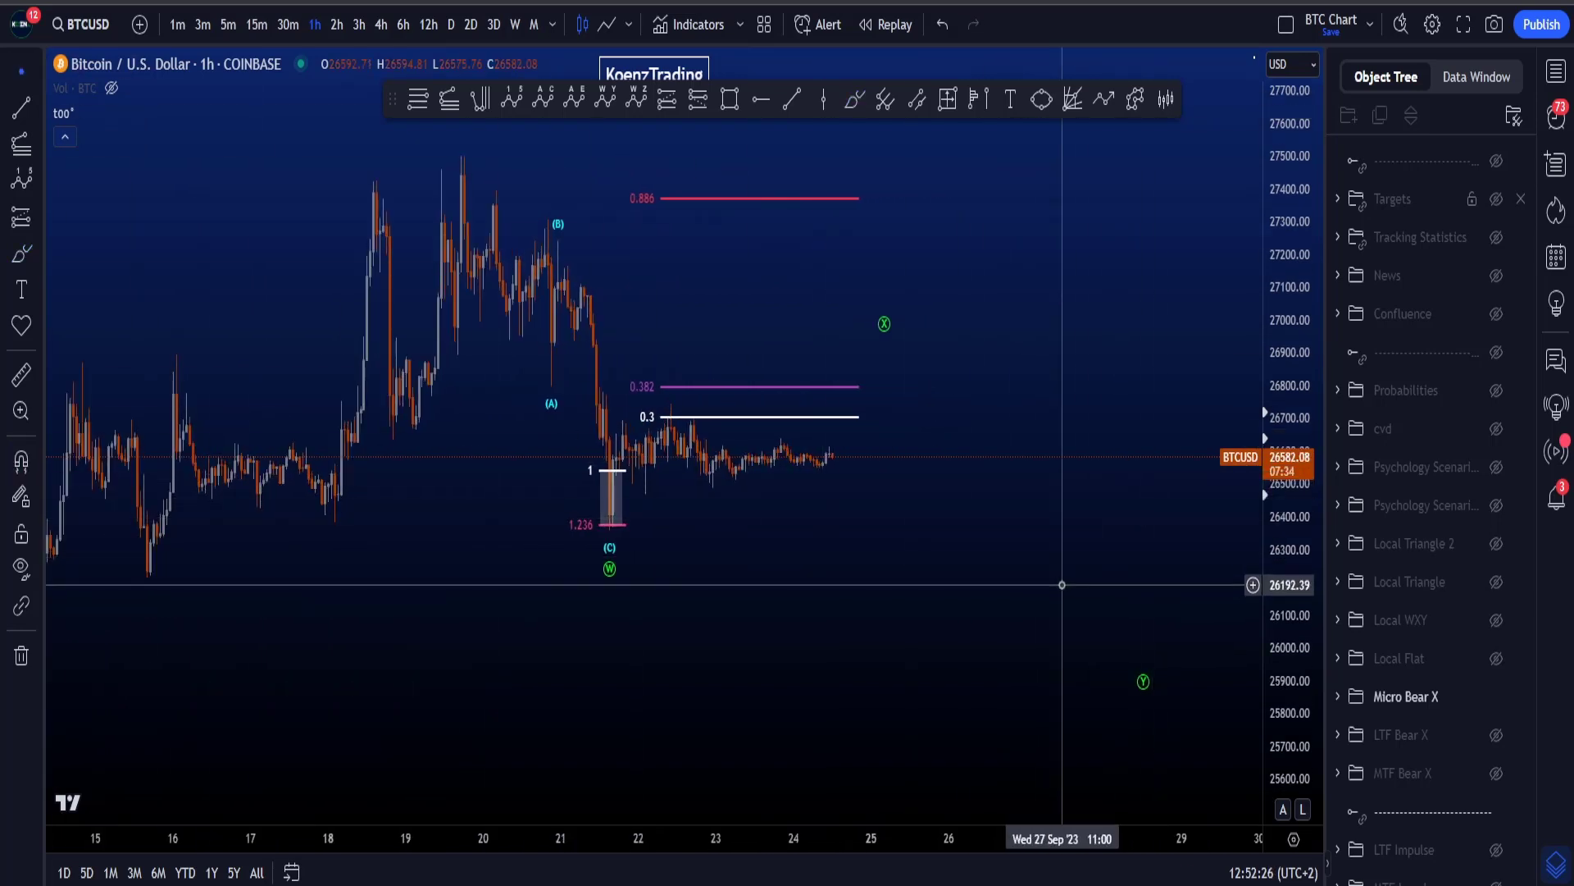
pyautogui.moveTo(1038, 579); pyautogui.dragTo(973, 563)
pyautogui.moveTo(1272, 624); pyautogui.dragTo(1264, 556)
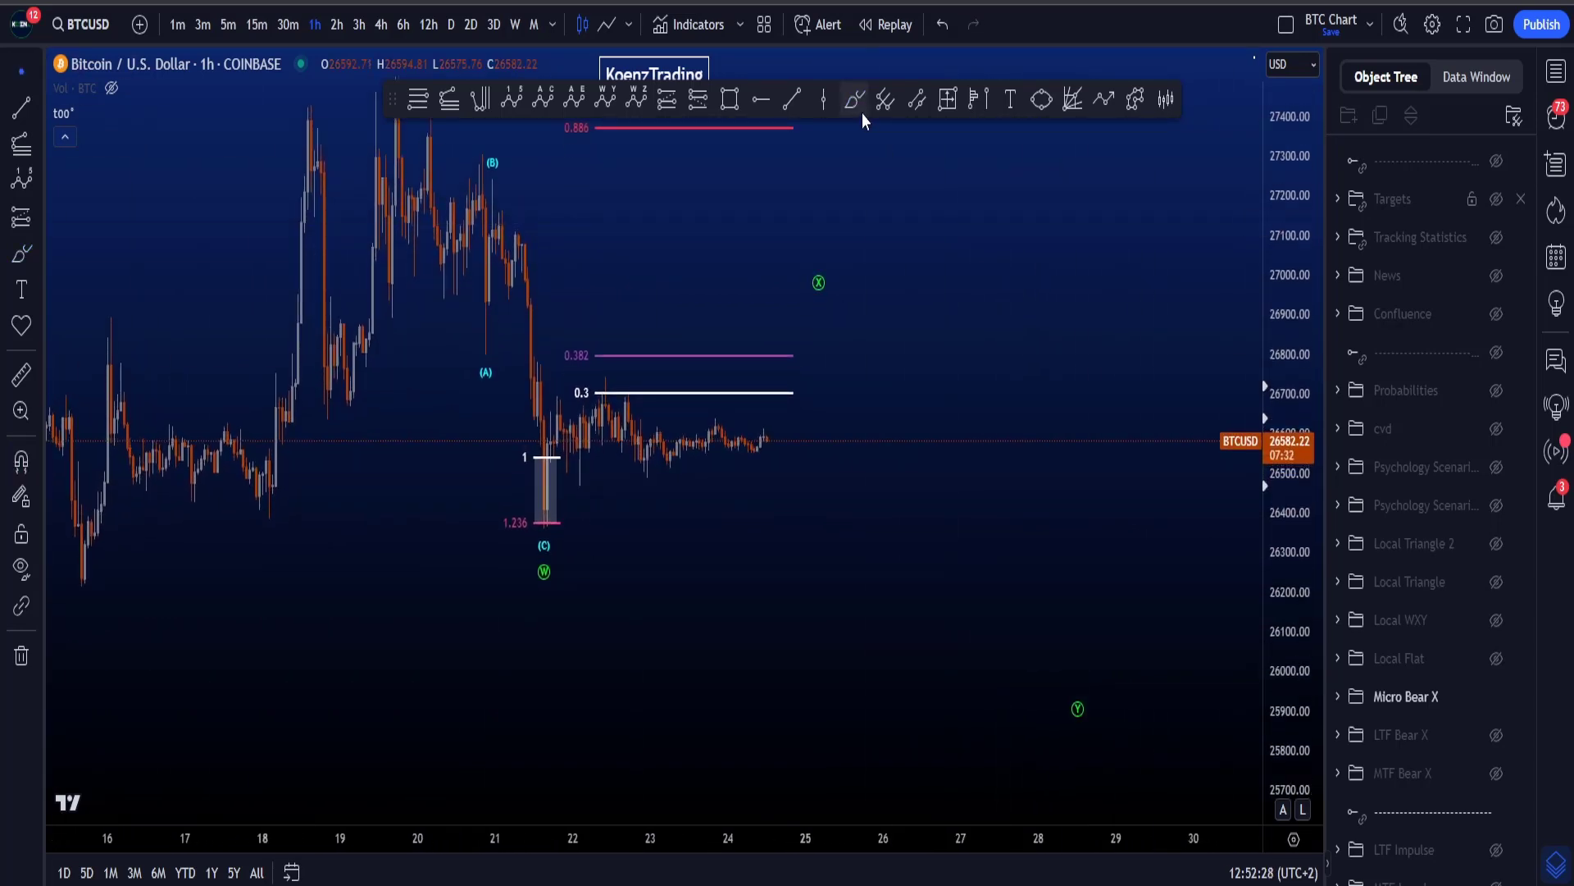
pyautogui.moveTo(1281, 615); pyautogui.dragTo(1281, 564)
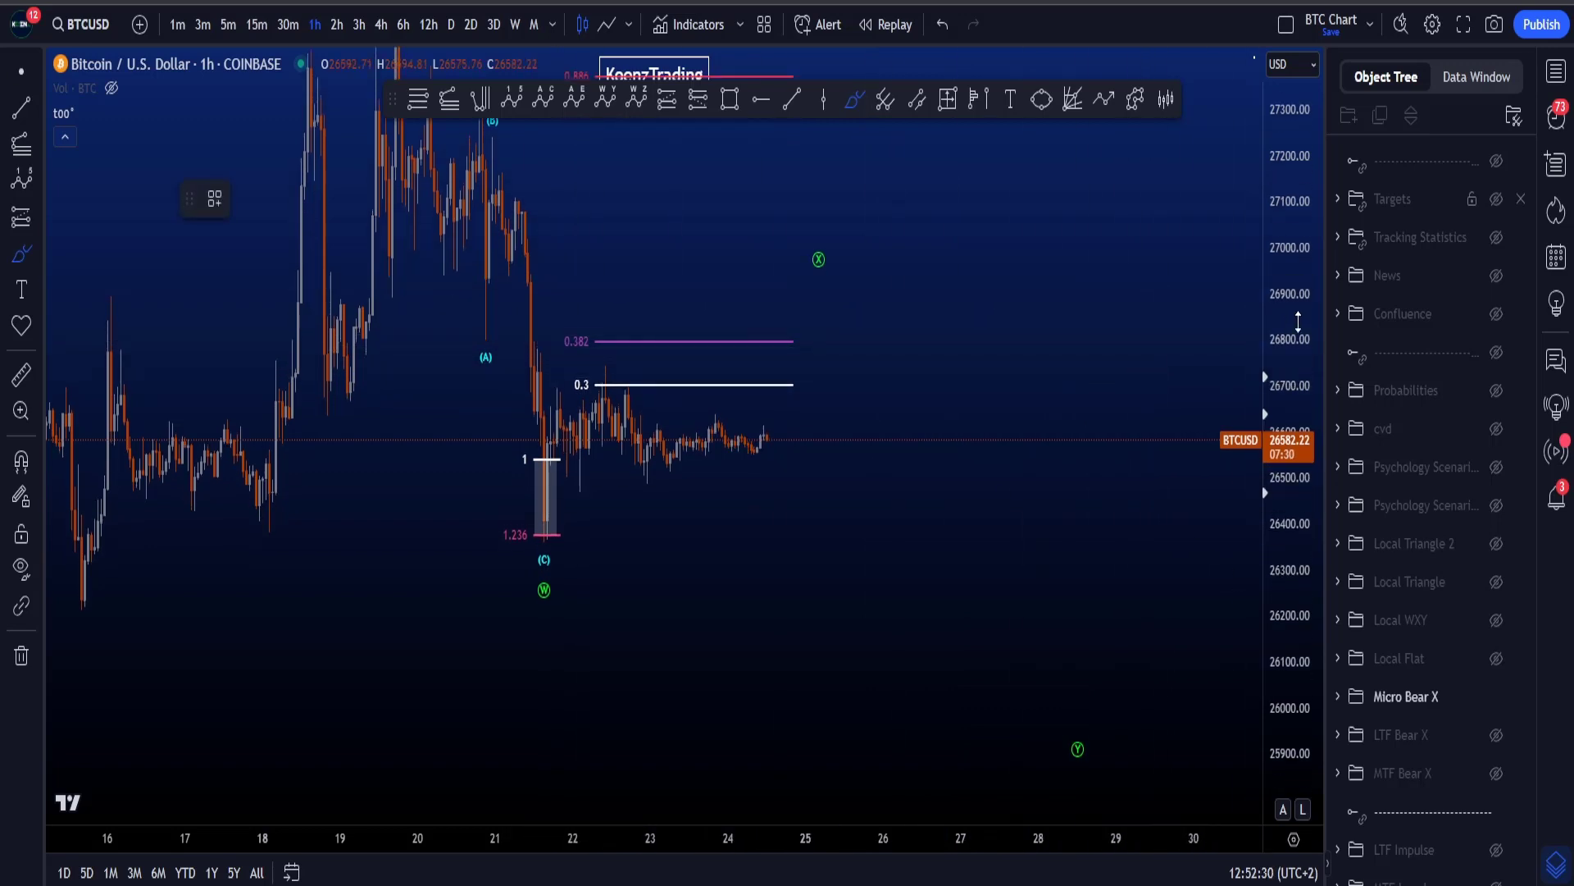
pyautogui.moveTo(1297, 323); pyautogui.dragTo(1289, 478)
pyautogui.moveTo(401, 172)
pyautogui.mouseDown()
pyautogui.moveTo(537, 513)
pyautogui.moveTo(817, 351)
pyautogui.moveTo(990, 674)
pyautogui.mouseUp()
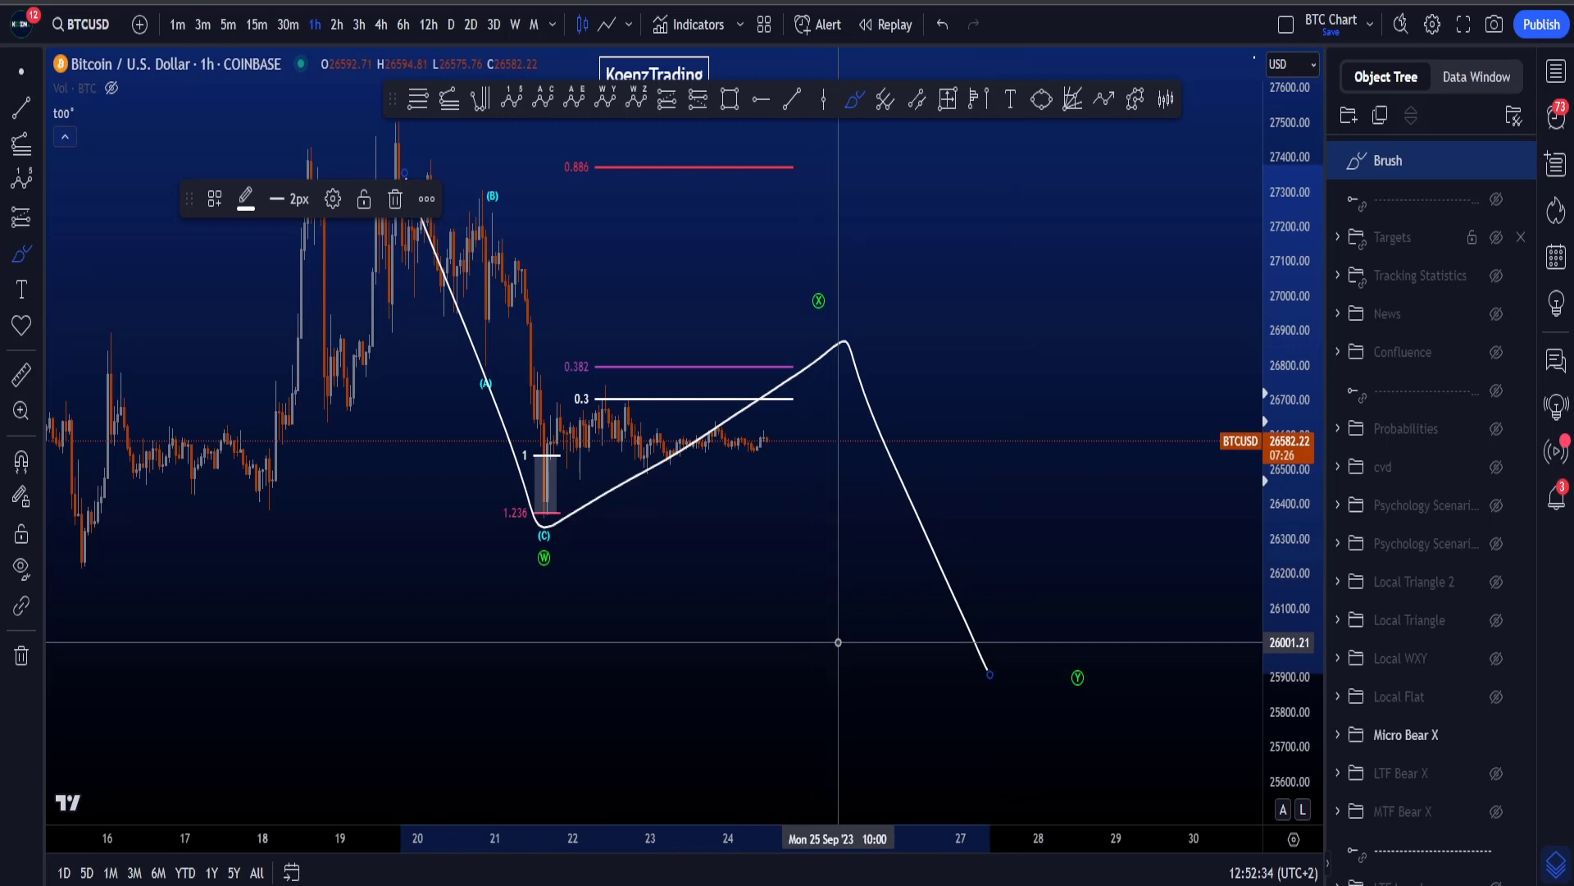
pyautogui.hotkey('ctrl', 'z')
# - Brush a stepped decline from the current price towards Y and a mark around the Y label, undoing both
pyautogui.moveTo(800, 443)
pyautogui.mouseDown()
pyautogui.moveTo(957, 520)
pyautogui.moveTo(1012, 703)
pyautogui.mouseUp()
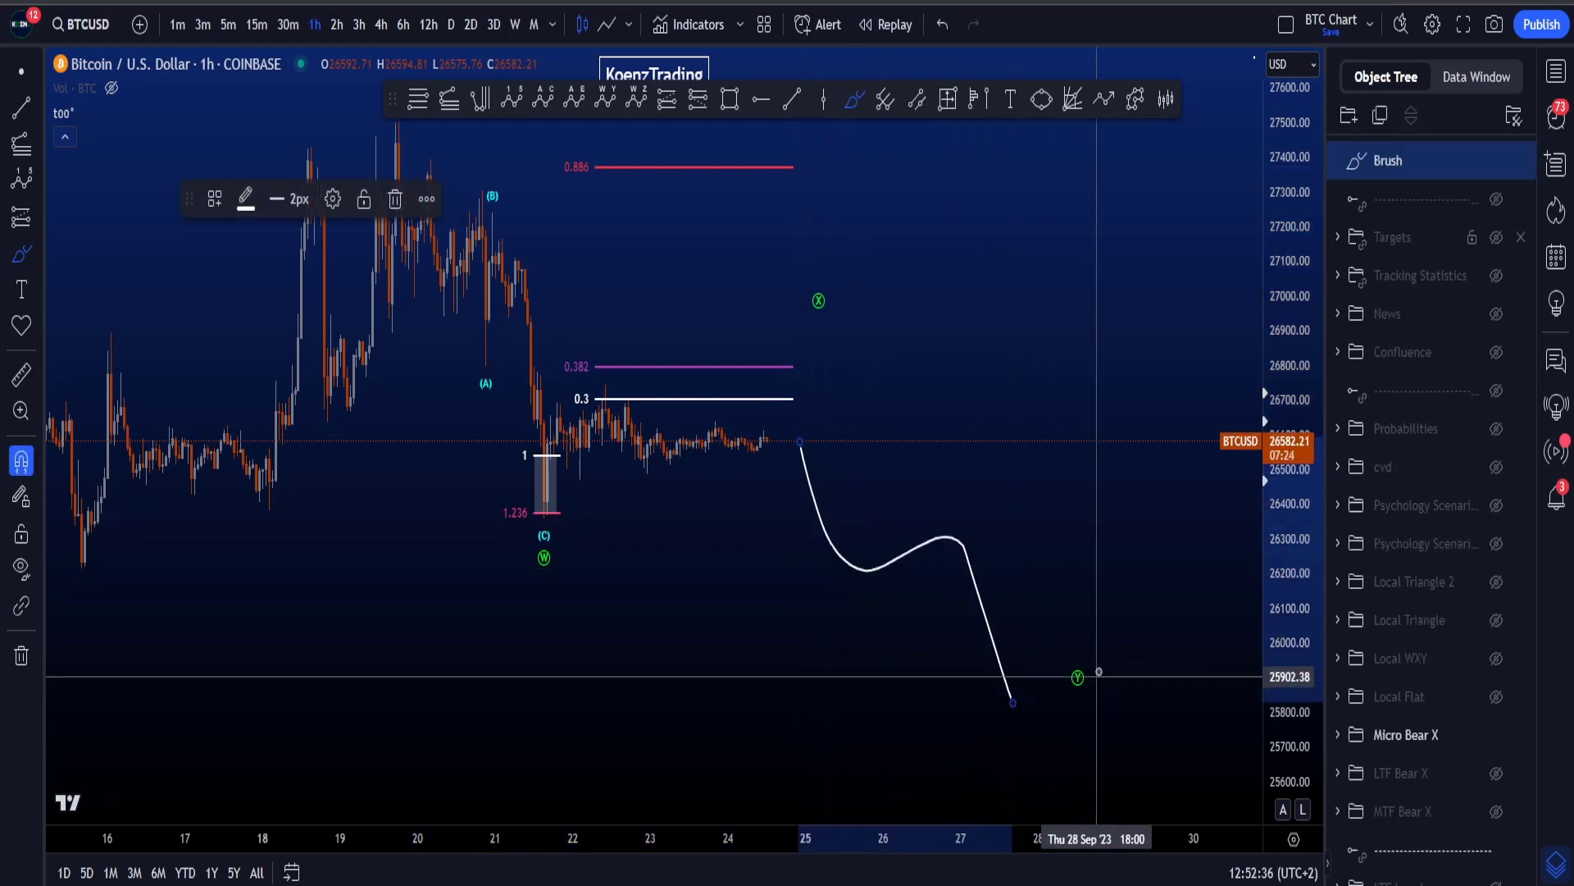
pyautogui.hotkey('ctrl', 'z')
pyautogui.moveTo(1061, 636)
pyautogui.mouseDown()
pyautogui.moveTo(1101, 727)
pyautogui.moveTo(1095, 633)
pyautogui.mouseUp()
pyautogui.hotkey('ctrl', 'z')
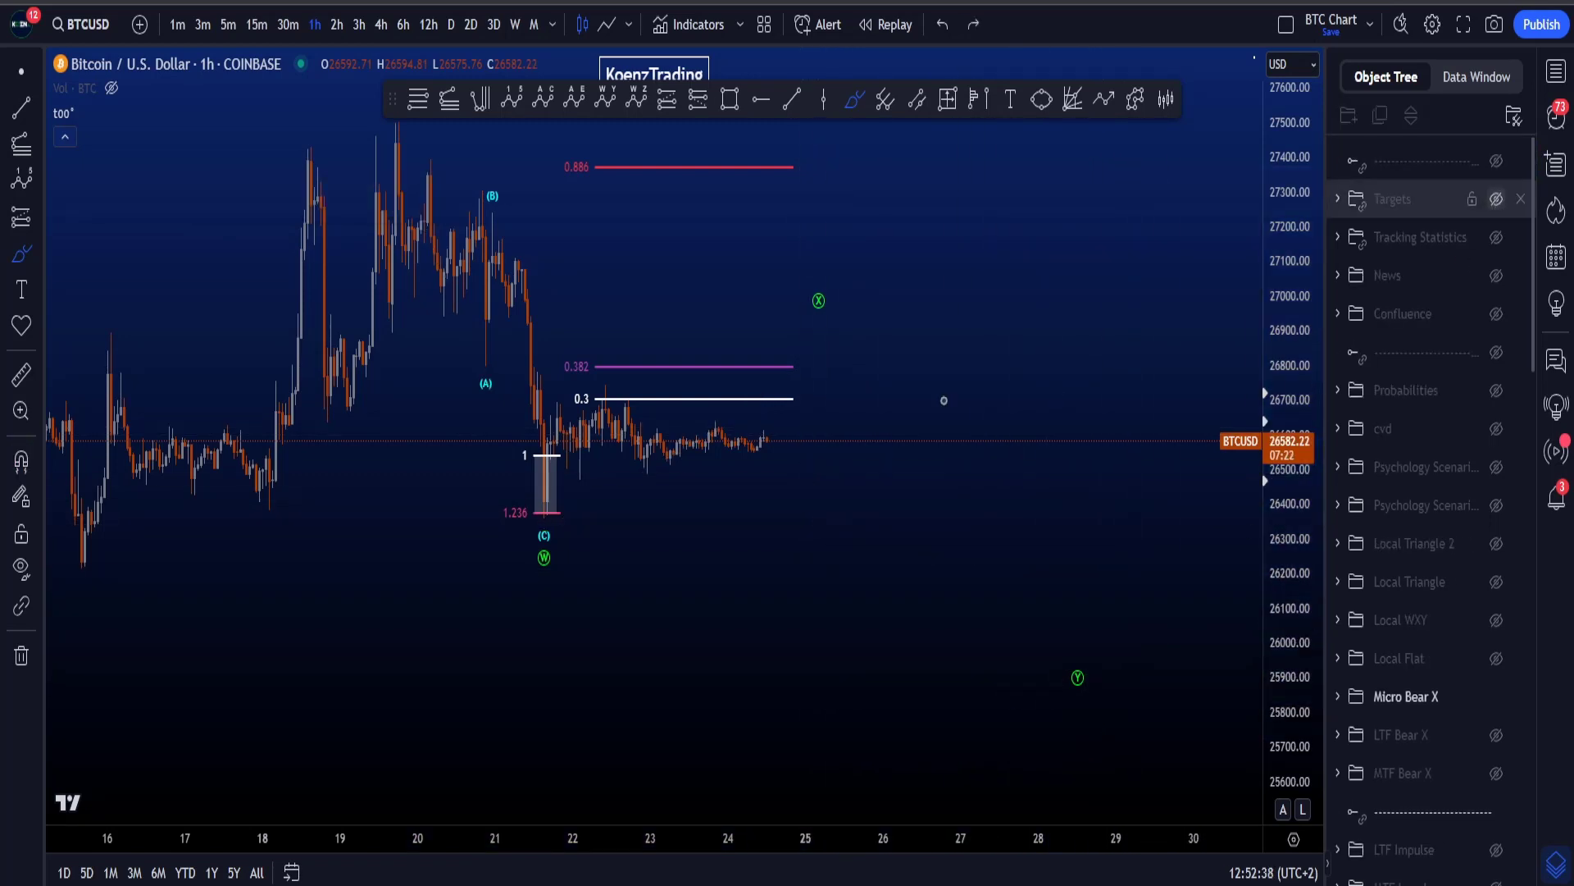
# - Show the Targets drawing group on the 1-hour chart
pyautogui.click(1497, 199)
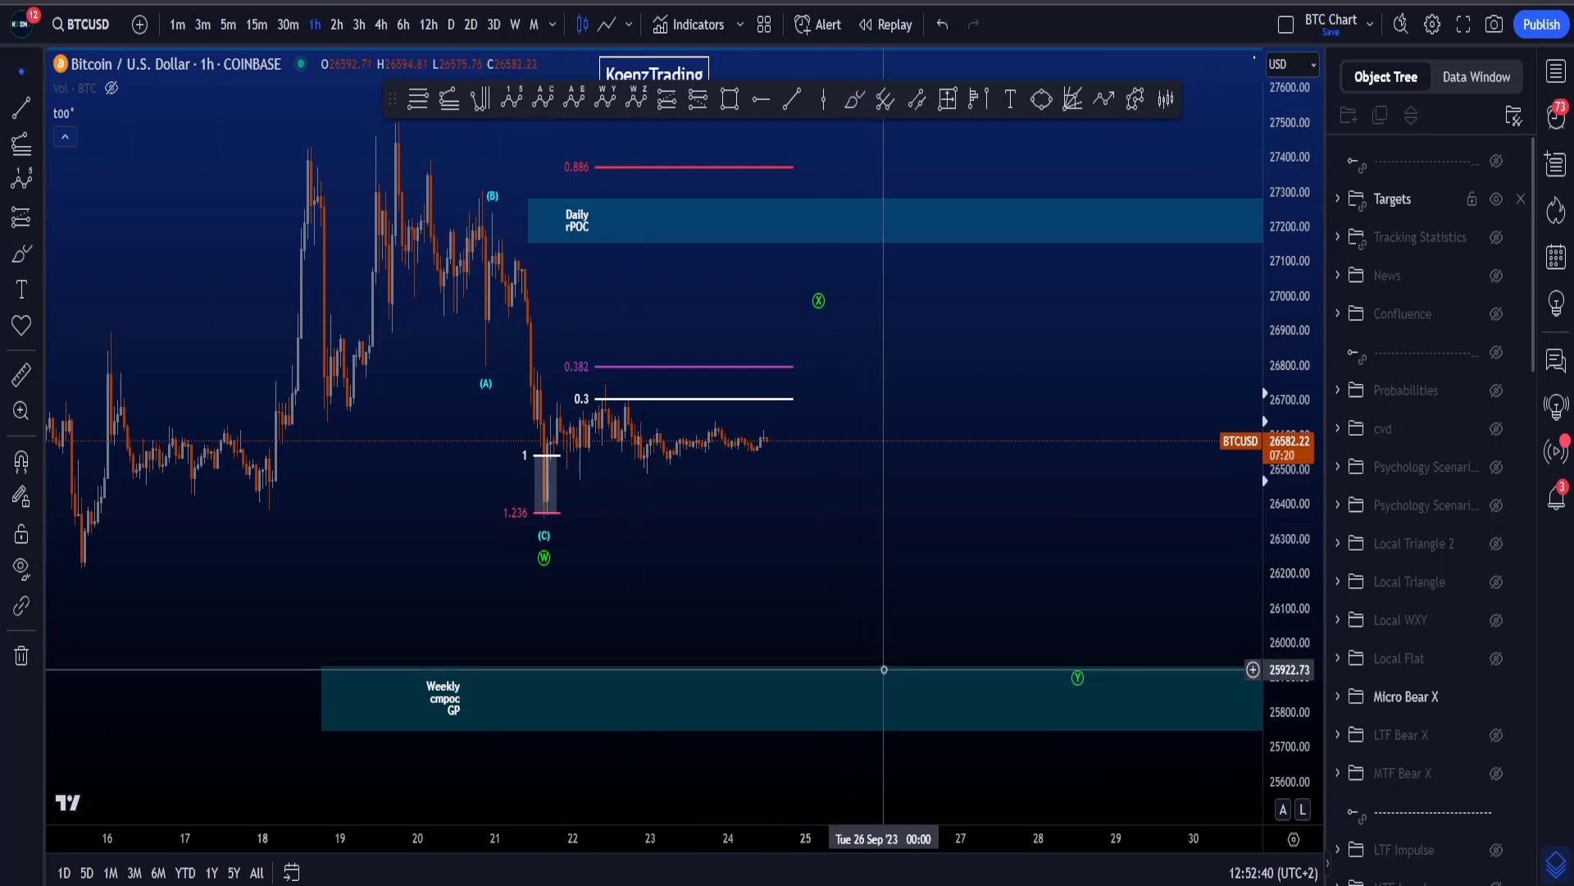
pyautogui.click(886, 701)
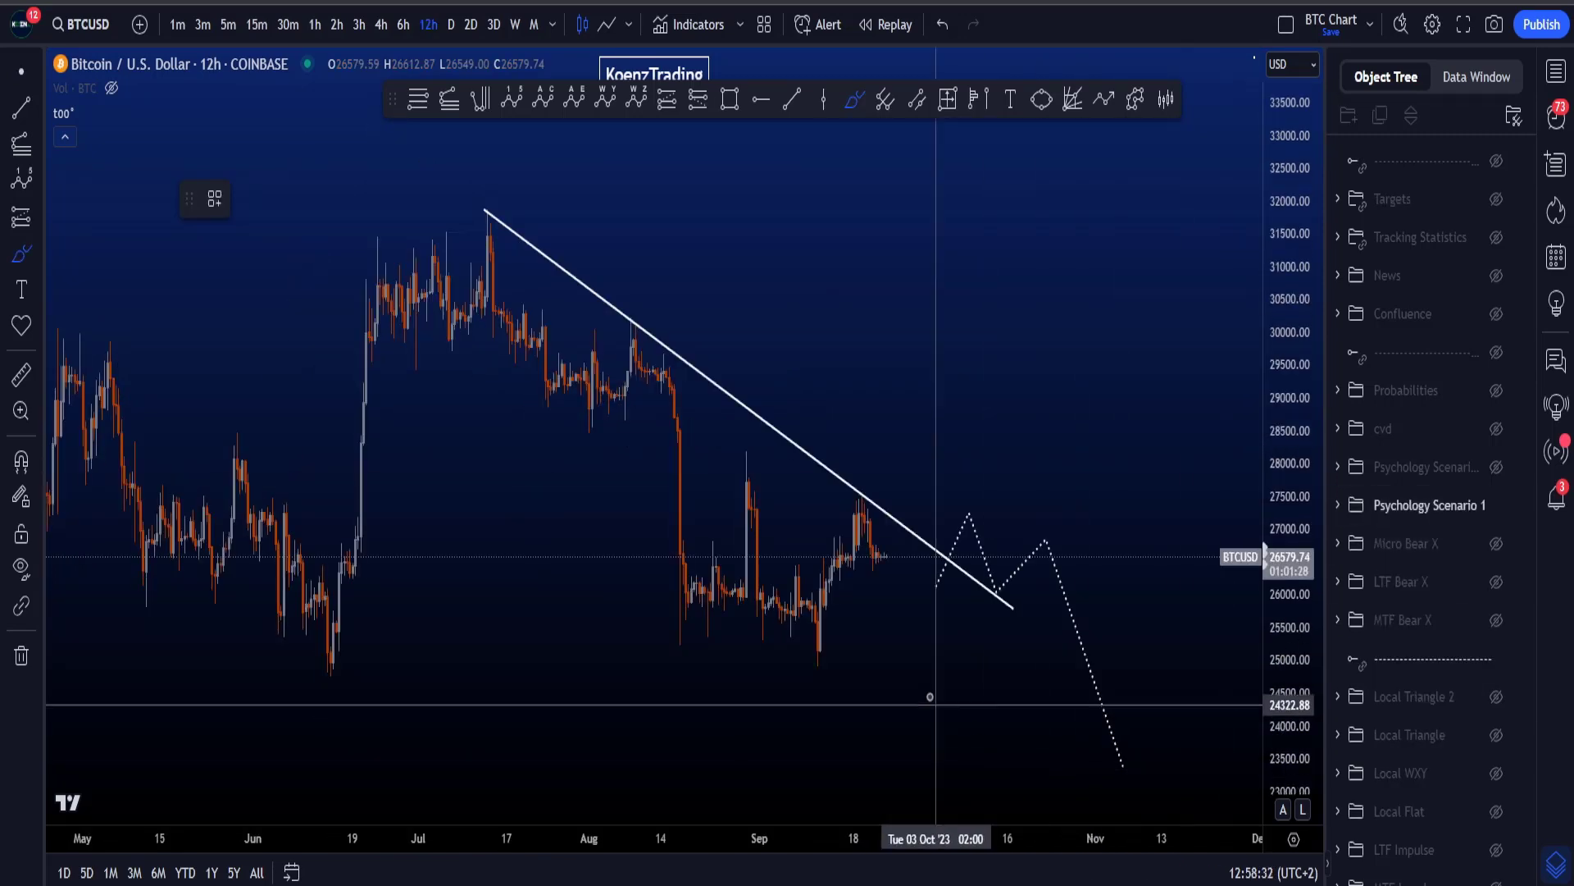
# - Brush along the descending trendline and across the decline beneath it on the 12-hour Psychology Scenario 1 chart, removing the strokes
pyautogui.moveTo(920, 562)
pyautogui.mouseDown()
pyautogui.moveTo(879, 460)
pyautogui.moveTo(430, 298)
pyautogui.mouseUp()
pyautogui.moveTo(469, 369); pyautogui.dragTo(897, 438)
pyautogui.hotkey('ctrl', 'z')
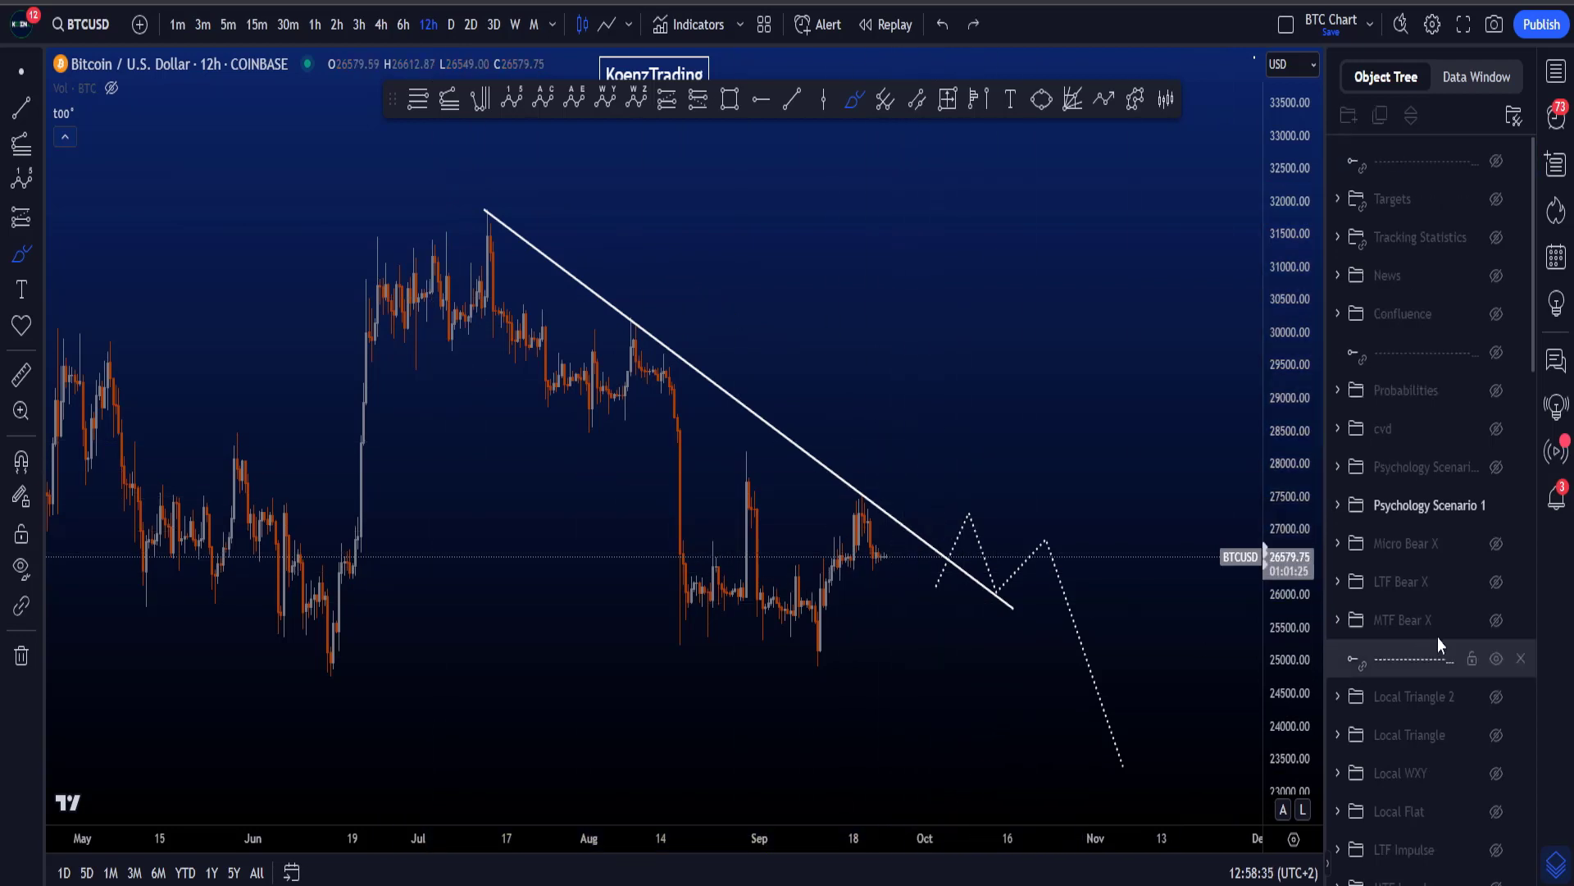
# - Show the MTF Bear X drawings over Psychology Scenario 1 for comparison, and hide them again
pyautogui.click(1497, 621)
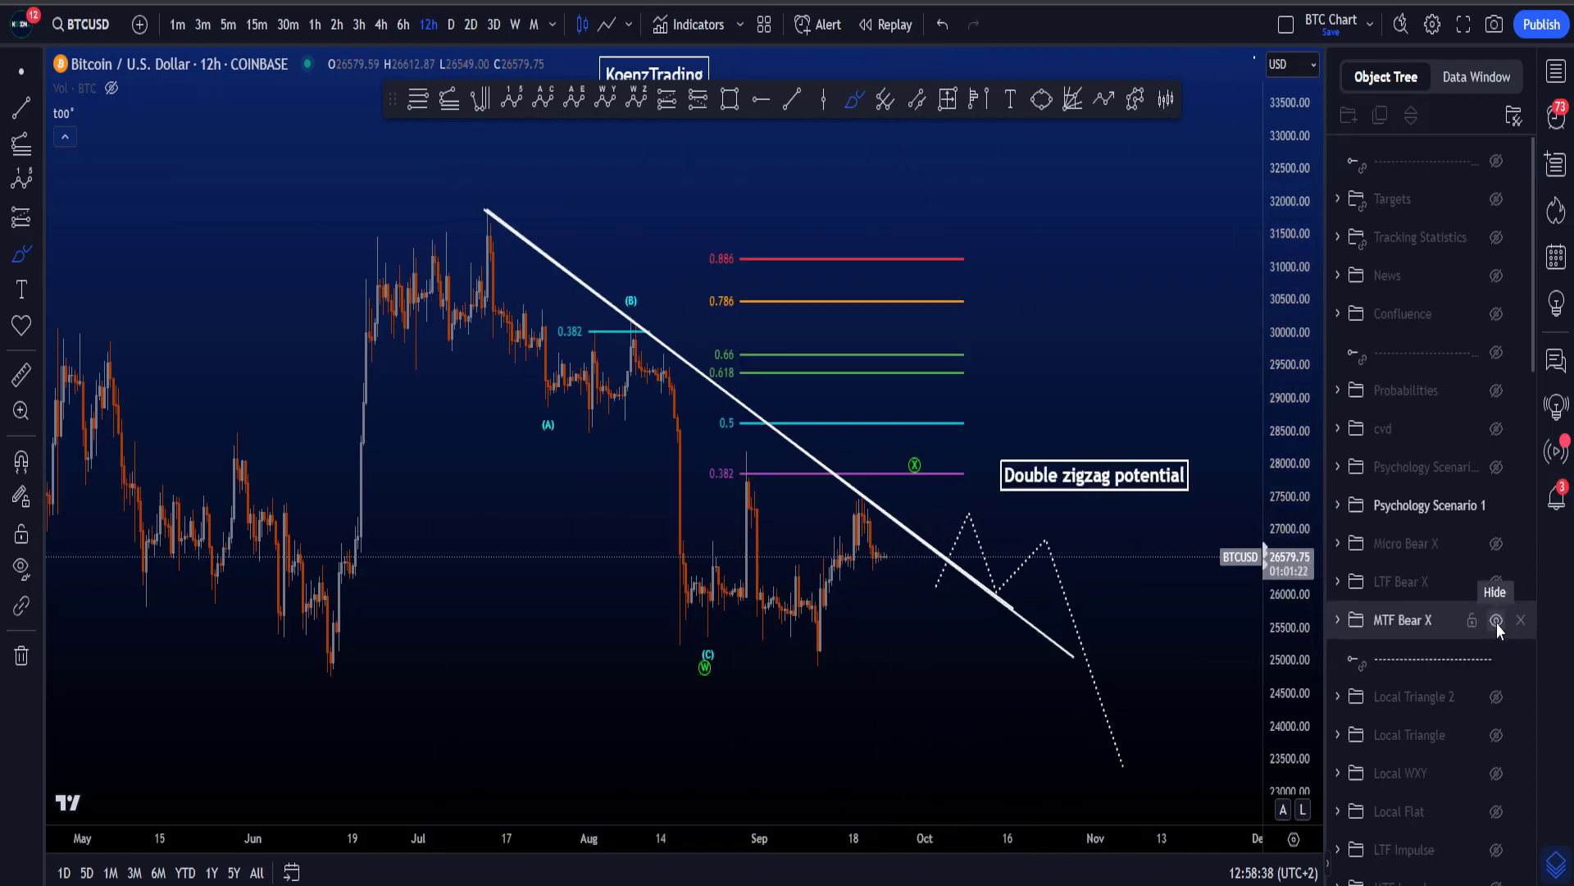
pyautogui.click(1496, 621)
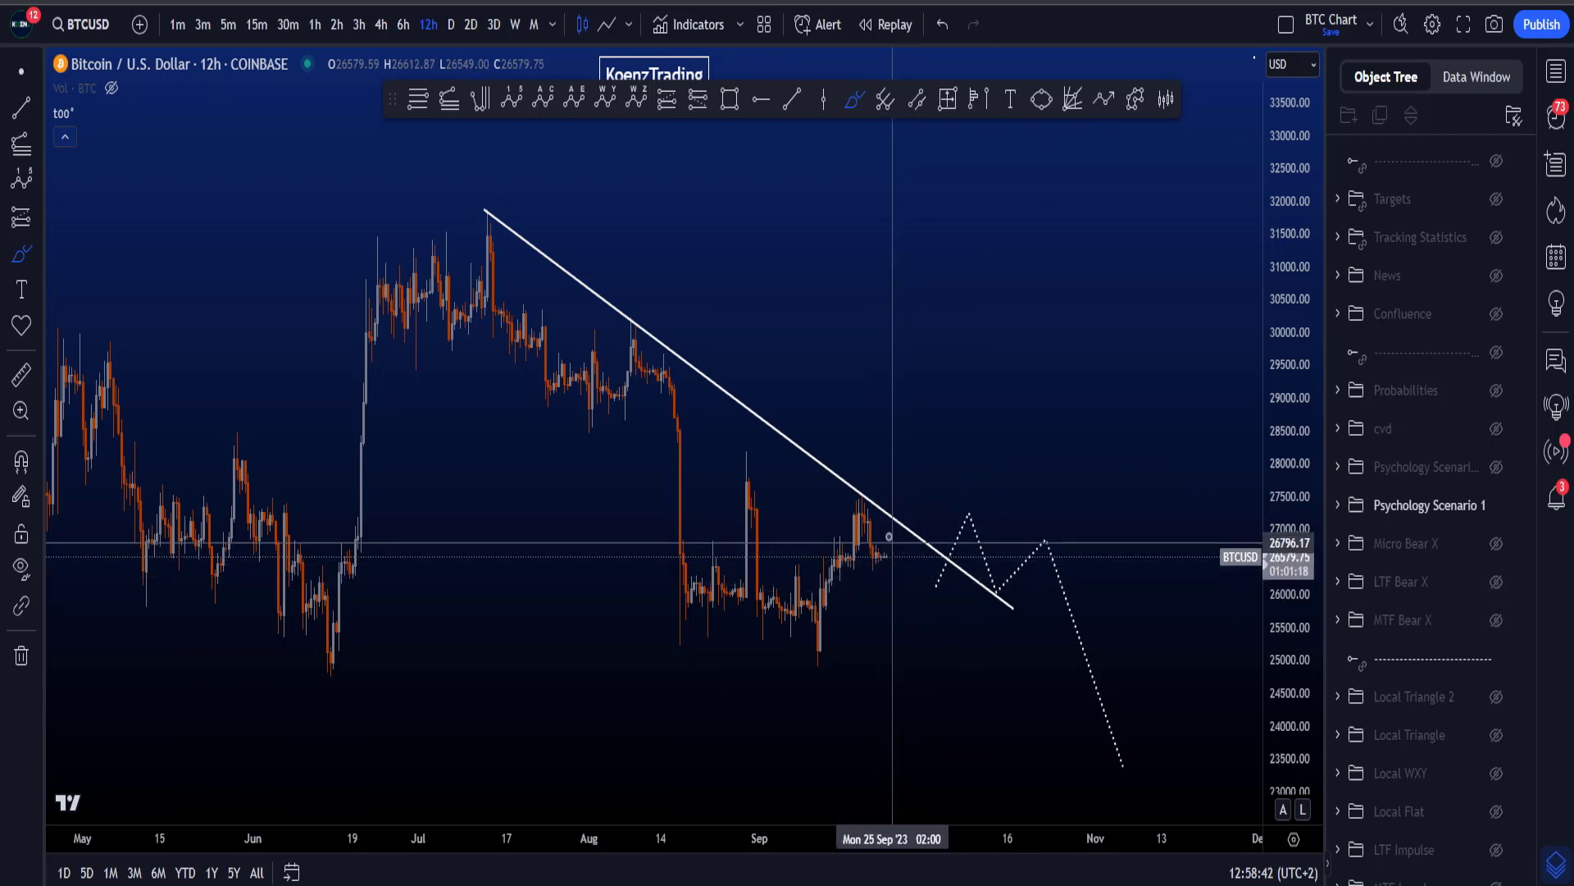
# - Brush a mark along the descending trendline and a falling path from the latest candles, undoing both strokes
pyautogui.moveTo(839, 476)
pyautogui.mouseDown()
pyautogui.moveTo(773, 397)
pyautogui.moveTo(583, 268)
pyautogui.moveTo(776, 443)
pyautogui.mouseUp()
pyautogui.hotkey('ctrl', 'z')
pyautogui.moveTo(900, 611)
pyautogui.mouseDown()
pyautogui.moveTo(968, 521)
pyautogui.moveTo(1054, 673)
pyautogui.moveTo(1198, 806)
pyautogui.mouseUp()
pyautogui.hotkey('ctrl', 'z')
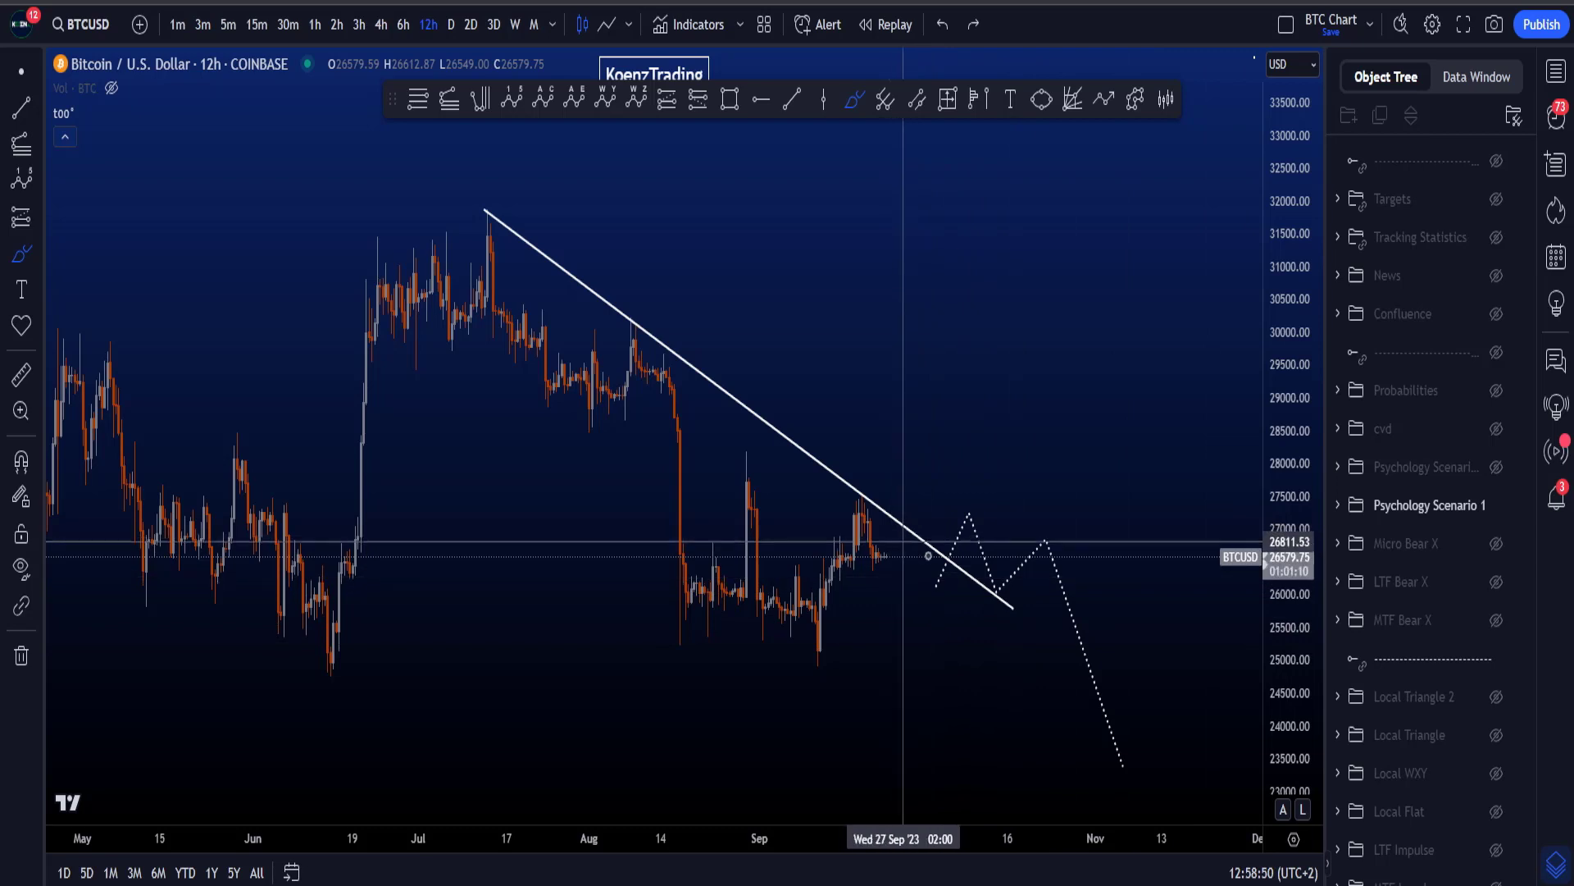
# - Brush a mark on the trendline ahead of price and an arc following the dotted drop to about 24,700, removing both
pyautogui.moveTo(917, 538); pyautogui.dragTo(909, 536)
pyautogui.hotkey('ctrl', 'z')
pyautogui.moveTo(962, 604)
pyautogui.mouseDown()
pyautogui.moveTo(1028, 508)
pyautogui.moveTo(1017, 623)
pyautogui.moveTo(1091, 692)
pyautogui.mouseUp()
pyautogui.hotkey('ctrl', 'z')
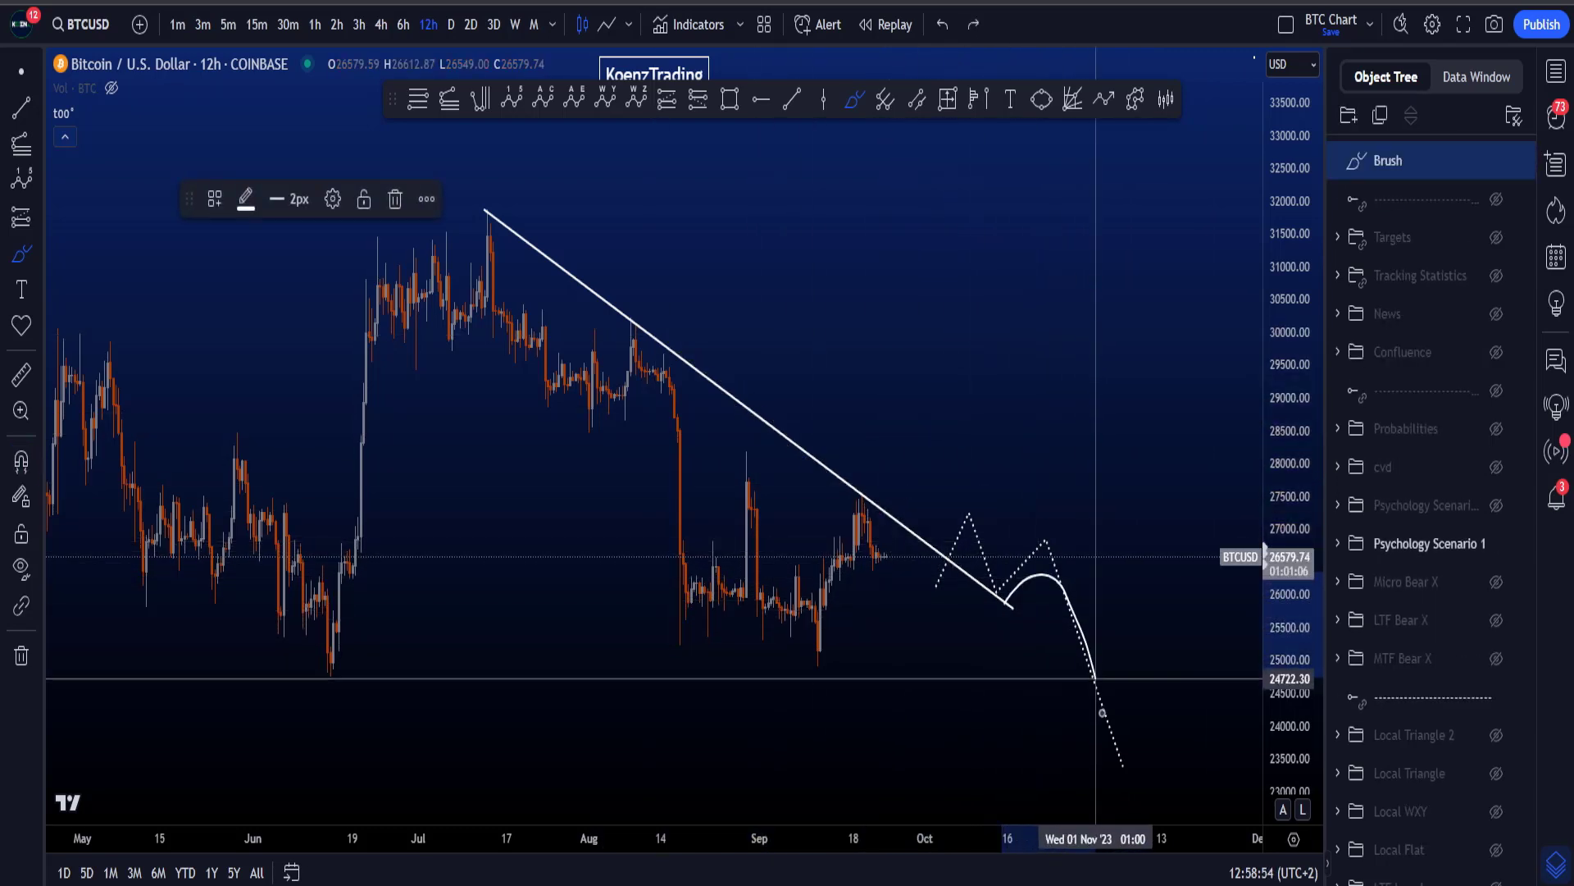
pyautogui.hotkey('ctrl', 'z')
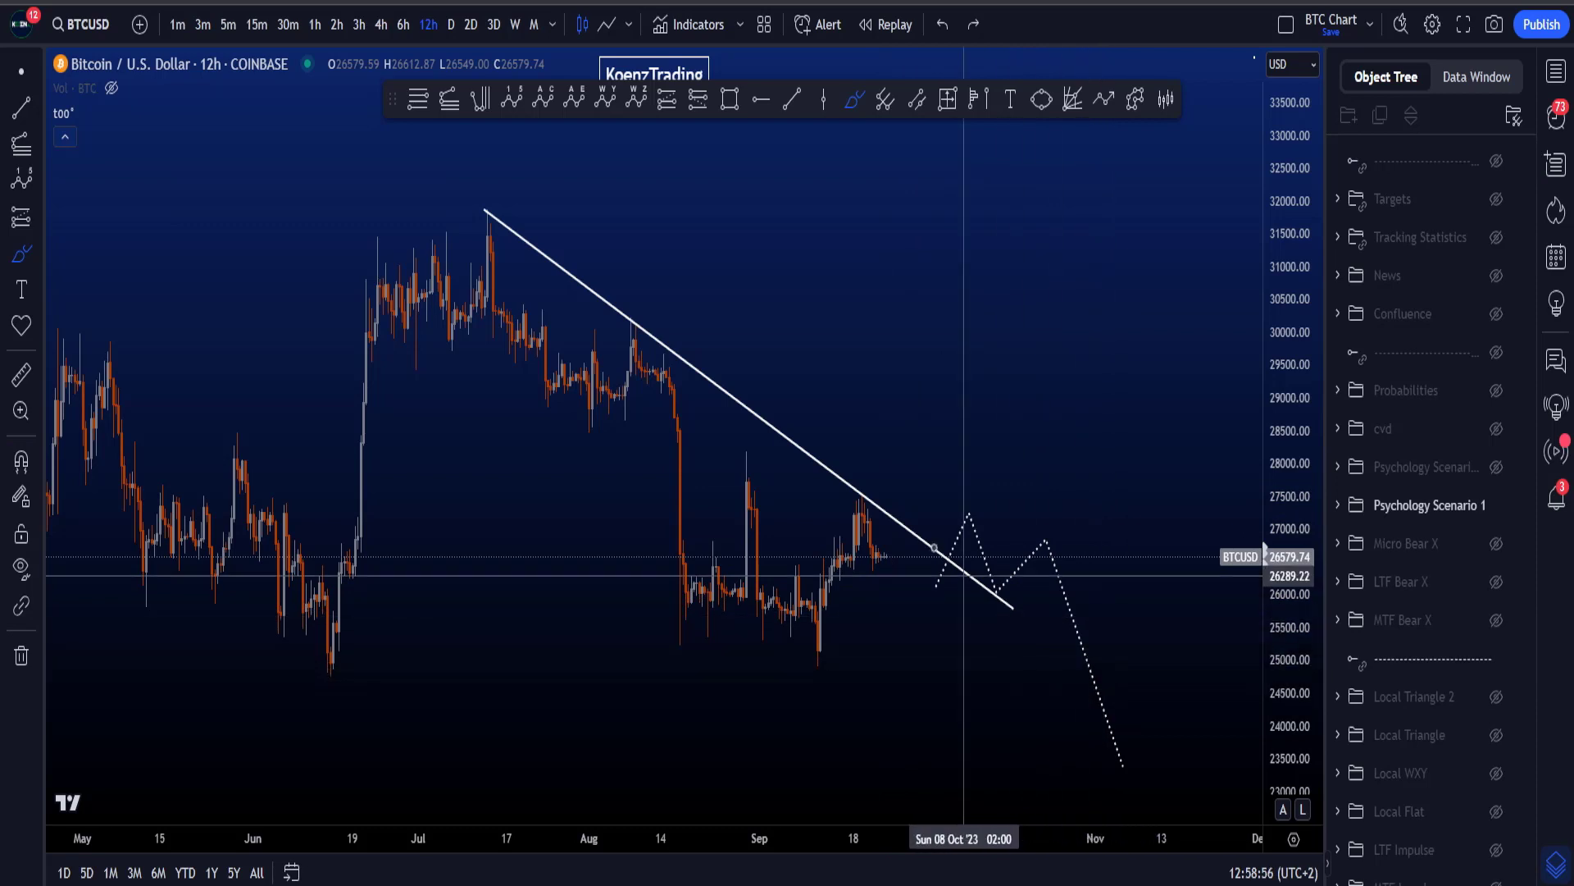
# - Circle the three touches of the descending trendline and brush along the line between them, undoing the strokes
pyautogui.moveTo(889, 524)
pyautogui.mouseDown()
pyautogui.moveTo(858, 439)
pyautogui.moveTo(448, 189)
pyautogui.moveTo(780, 576)
pyautogui.moveTo(883, 507)
pyautogui.mouseUp()
pyautogui.hotkey('ctrl', 'z')
pyautogui.moveTo(514, 196)
pyautogui.mouseDown()
pyautogui.moveTo(477, 241)
pyautogui.moveTo(859, 528)
pyautogui.mouseUp()
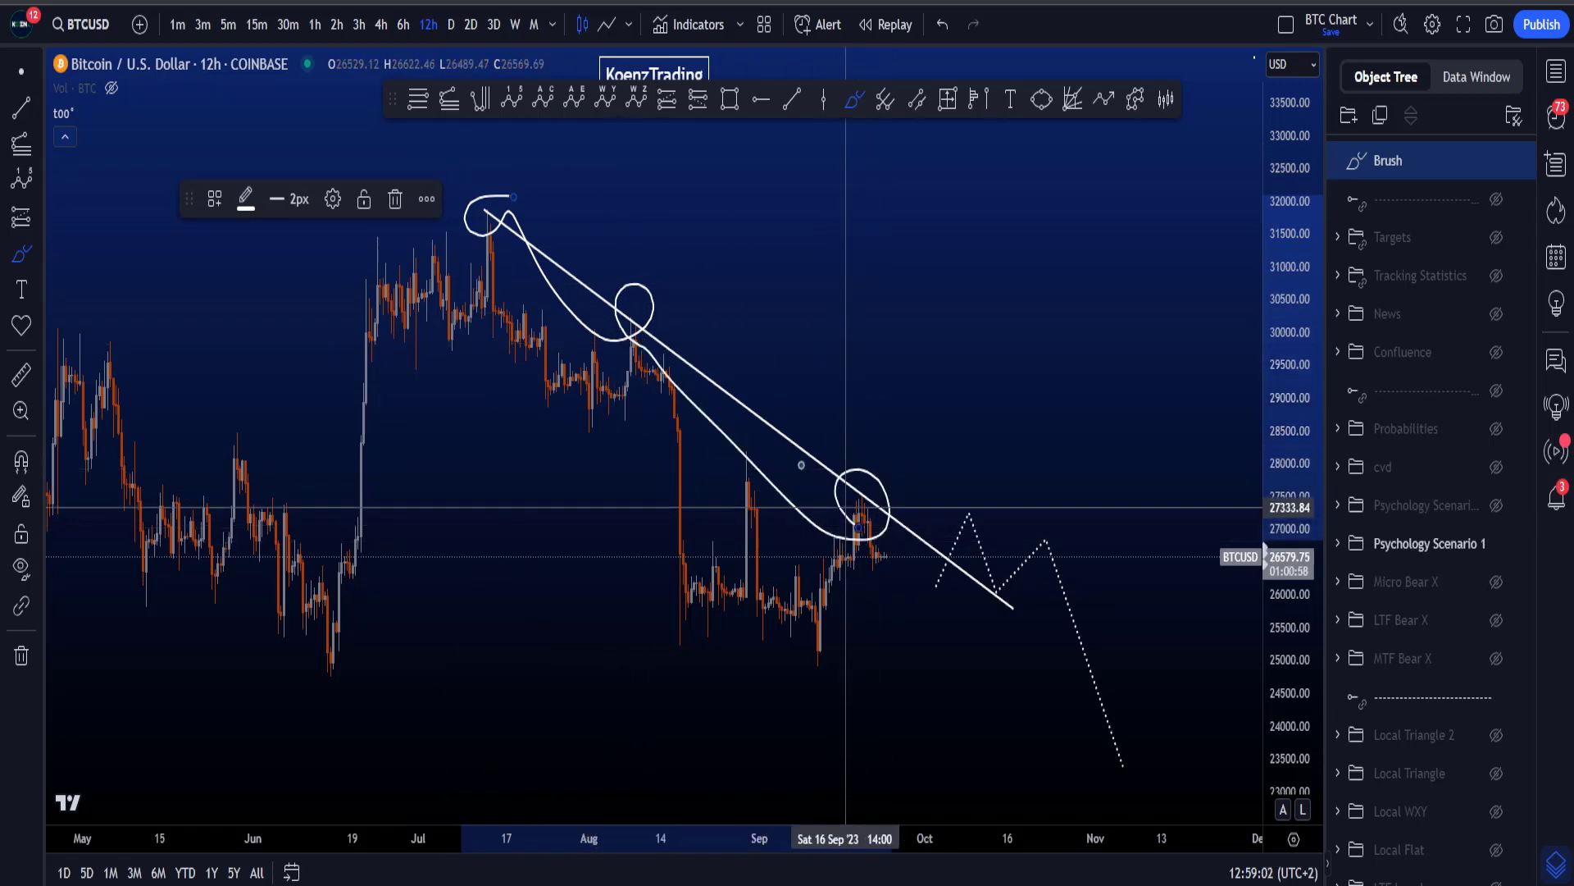
pyautogui.hotkey('ctrl', 'z')
pyautogui.moveTo(495, 225); pyautogui.dragTo(917, 516)
pyautogui.hotkey('ctrl', 'z')
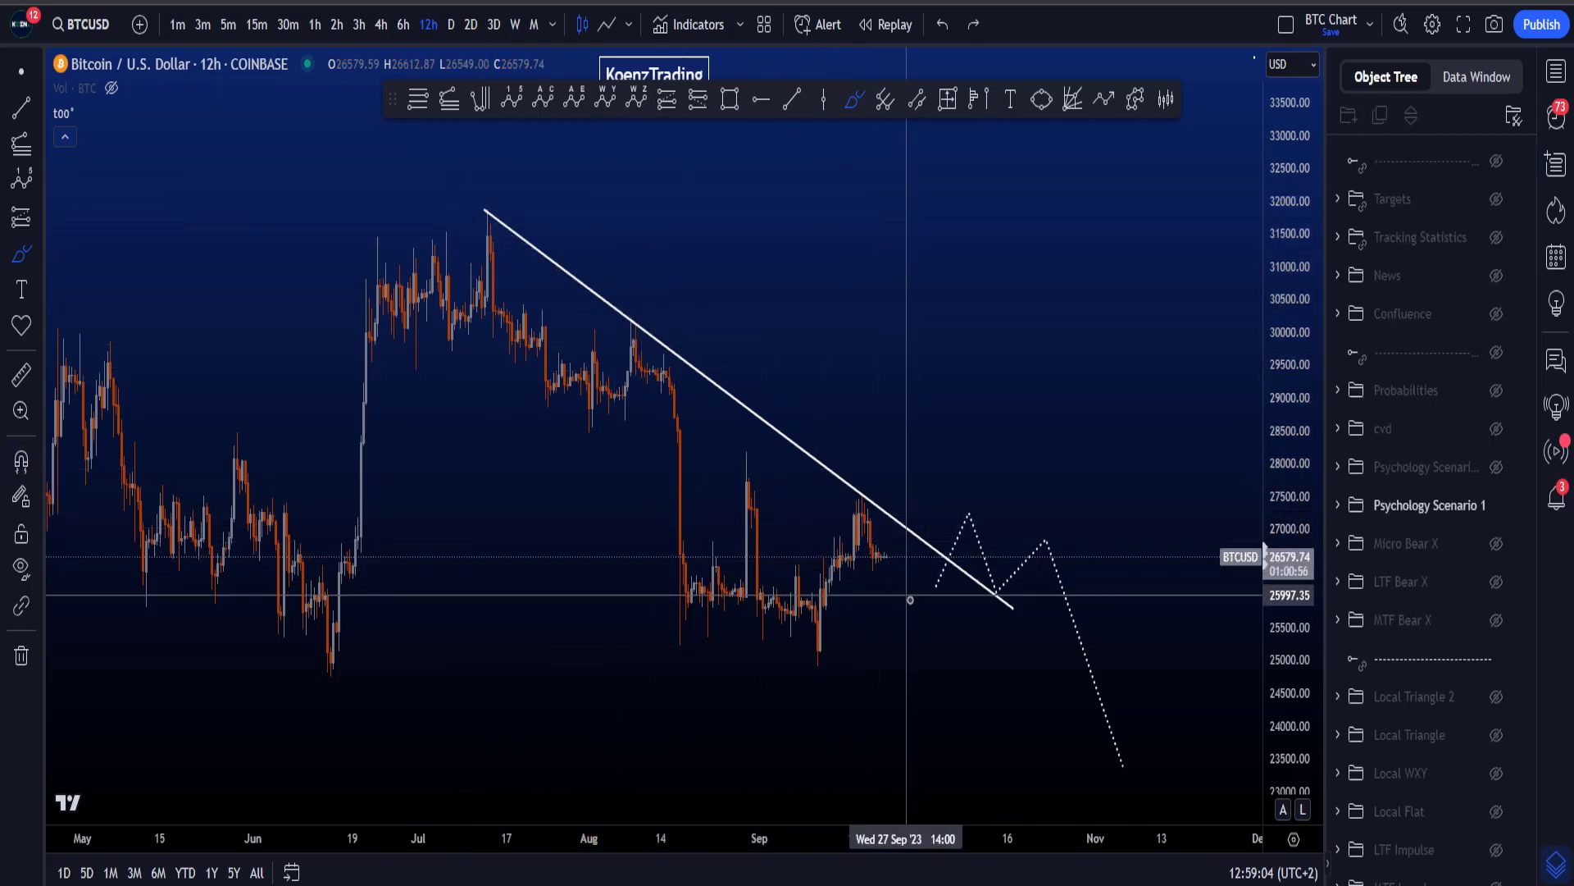
# - Brush the dotted breakout and bounce around the trendline's end and scribble over the retest area, undoing the scribble
pyautogui.moveTo(919, 605)
pyautogui.mouseDown()
pyautogui.moveTo(935, 590)
pyautogui.moveTo(926, 539)
pyautogui.moveTo(961, 520)
pyautogui.mouseUp()
pyautogui.hotkey('ctrl', 'z')
pyautogui.hotkey('ctrl', 'z')
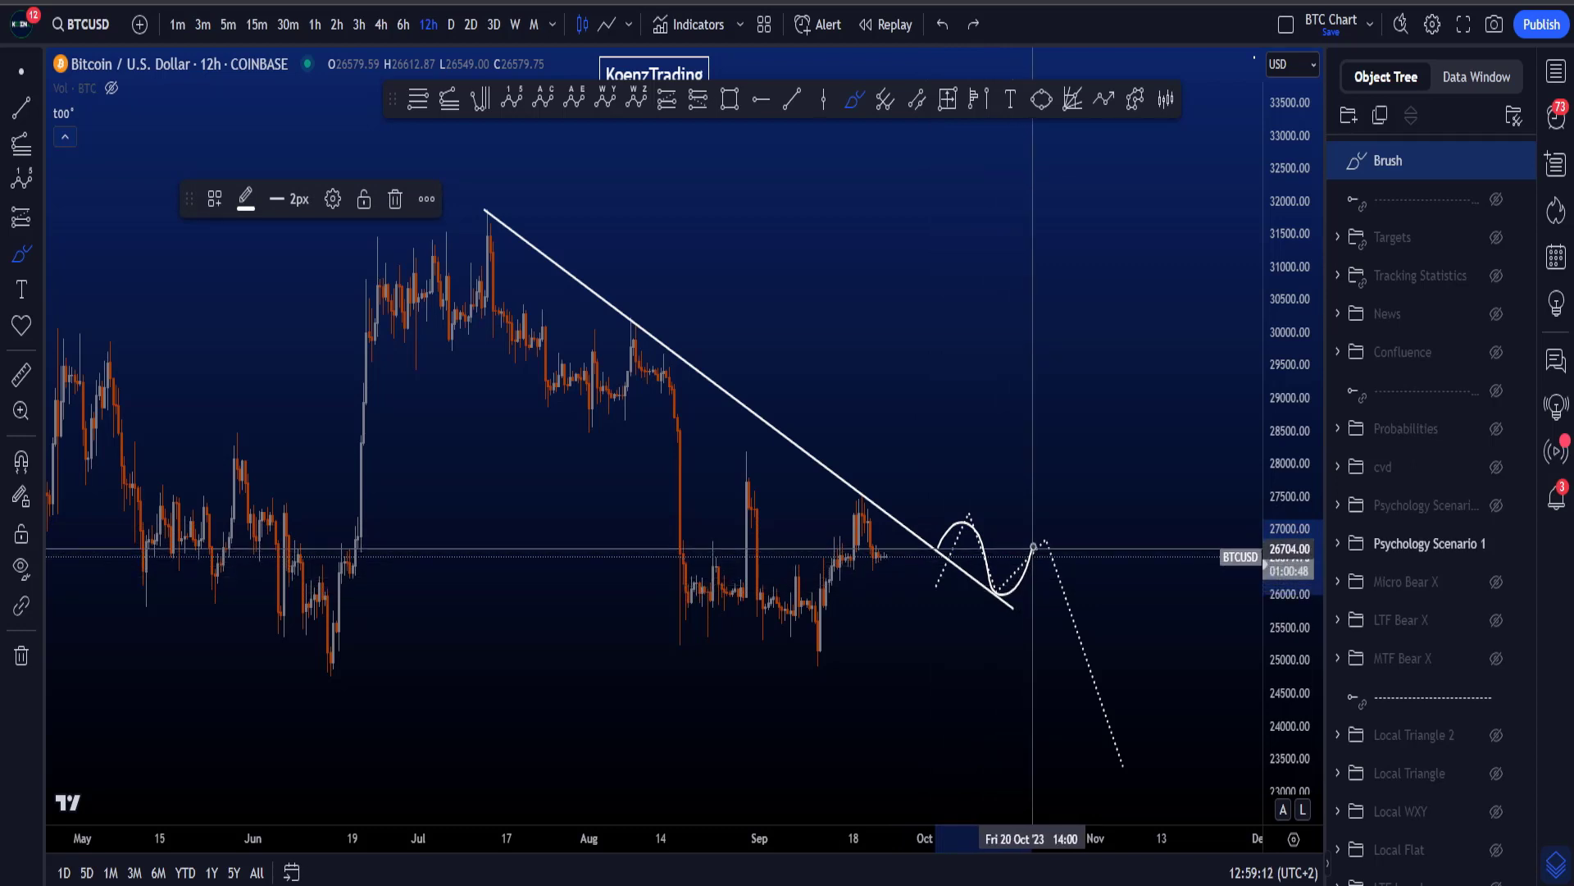
pyautogui.moveTo(1033, 583); pyautogui.dragTo(1056, 587)
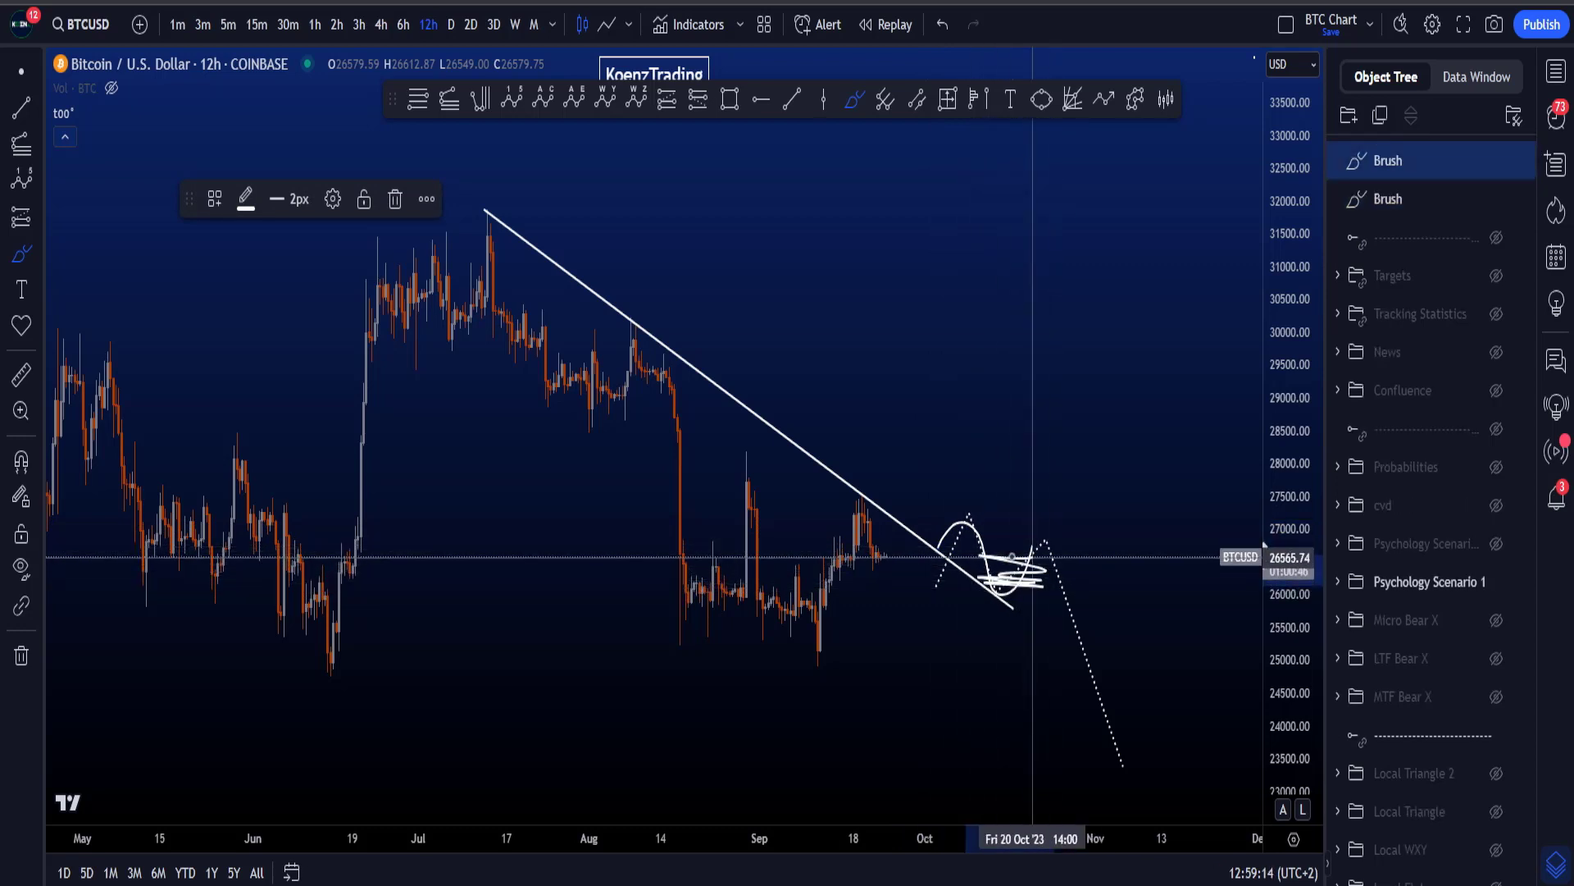
pyautogui.hotkey('ctrl', 'z')
pyautogui.moveTo(1071, 374); pyautogui.dragTo(1076, 353)
pyautogui.hotkey('ctrl', 'z')
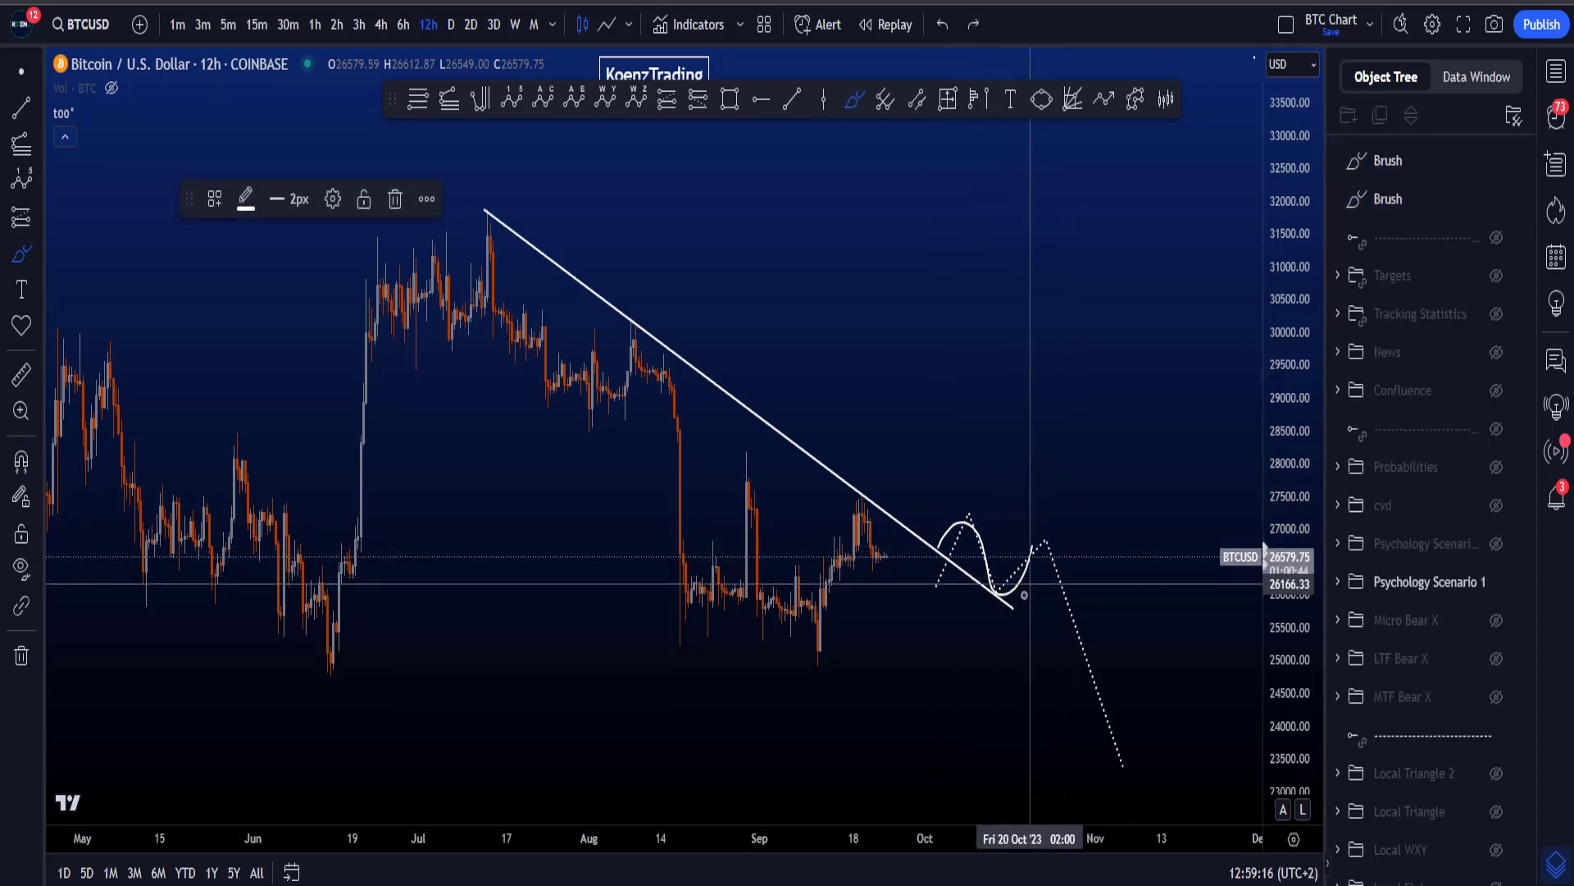
# - Brush the drop from the second dotted peak and a rebound from about 23,500, removing the strokes
pyautogui.moveTo(982, 585)
pyautogui.mouseDown()
pyautogui.moveTo(1031, 592)
pyautogui.moveTo(1101, 685)
pyautogui.moveTo(1114, 751)
pyautogui.moveTo(1126, 640)
pyautogui.mouseUp()
pyautogui.hotkey('ctrl', 'z')
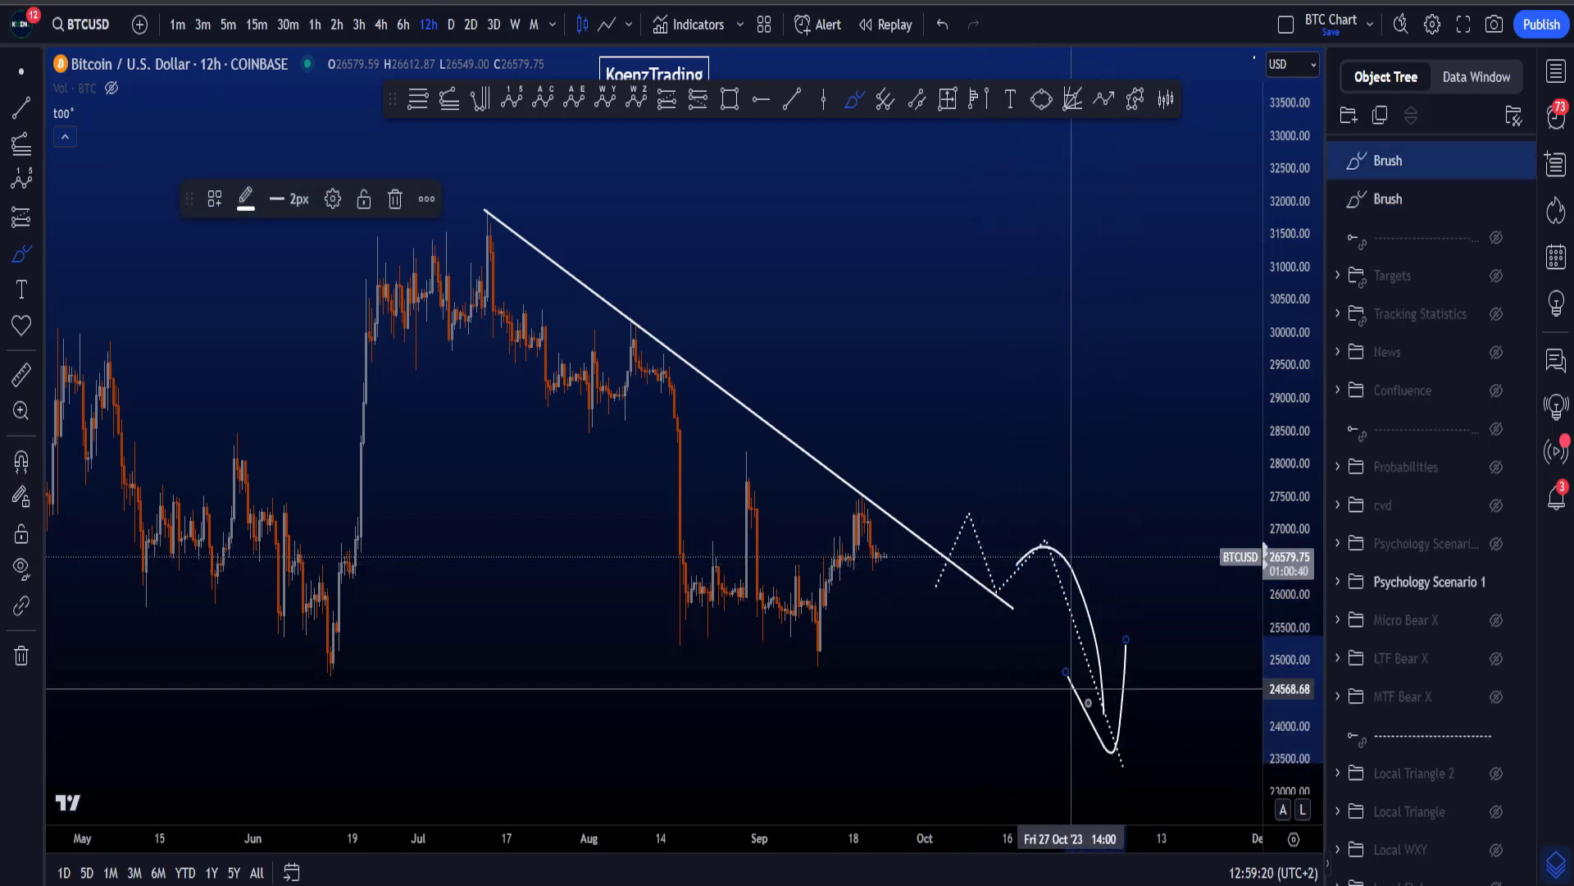
pyautogui.hotkey('ctrl', 'z')
pyautogui.hotkey('ctrl', 'z')
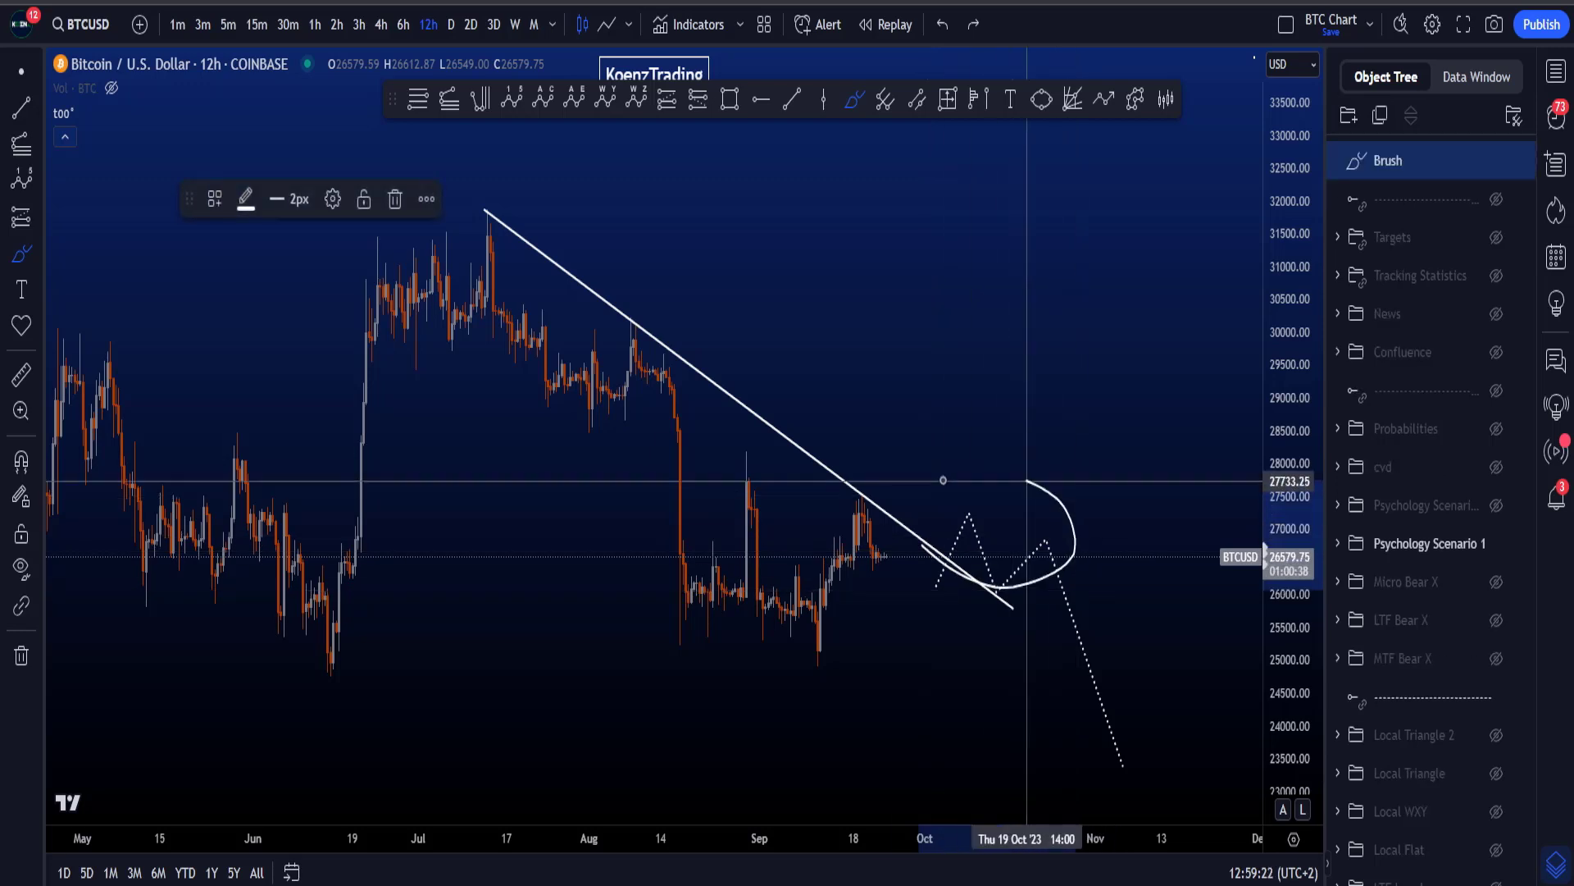
# - Hide the Psychology Scenario 1 drawings and show Psychology Scenario 2 with its whole head and shoulders pattern
pyautogui.click(1497, 505)
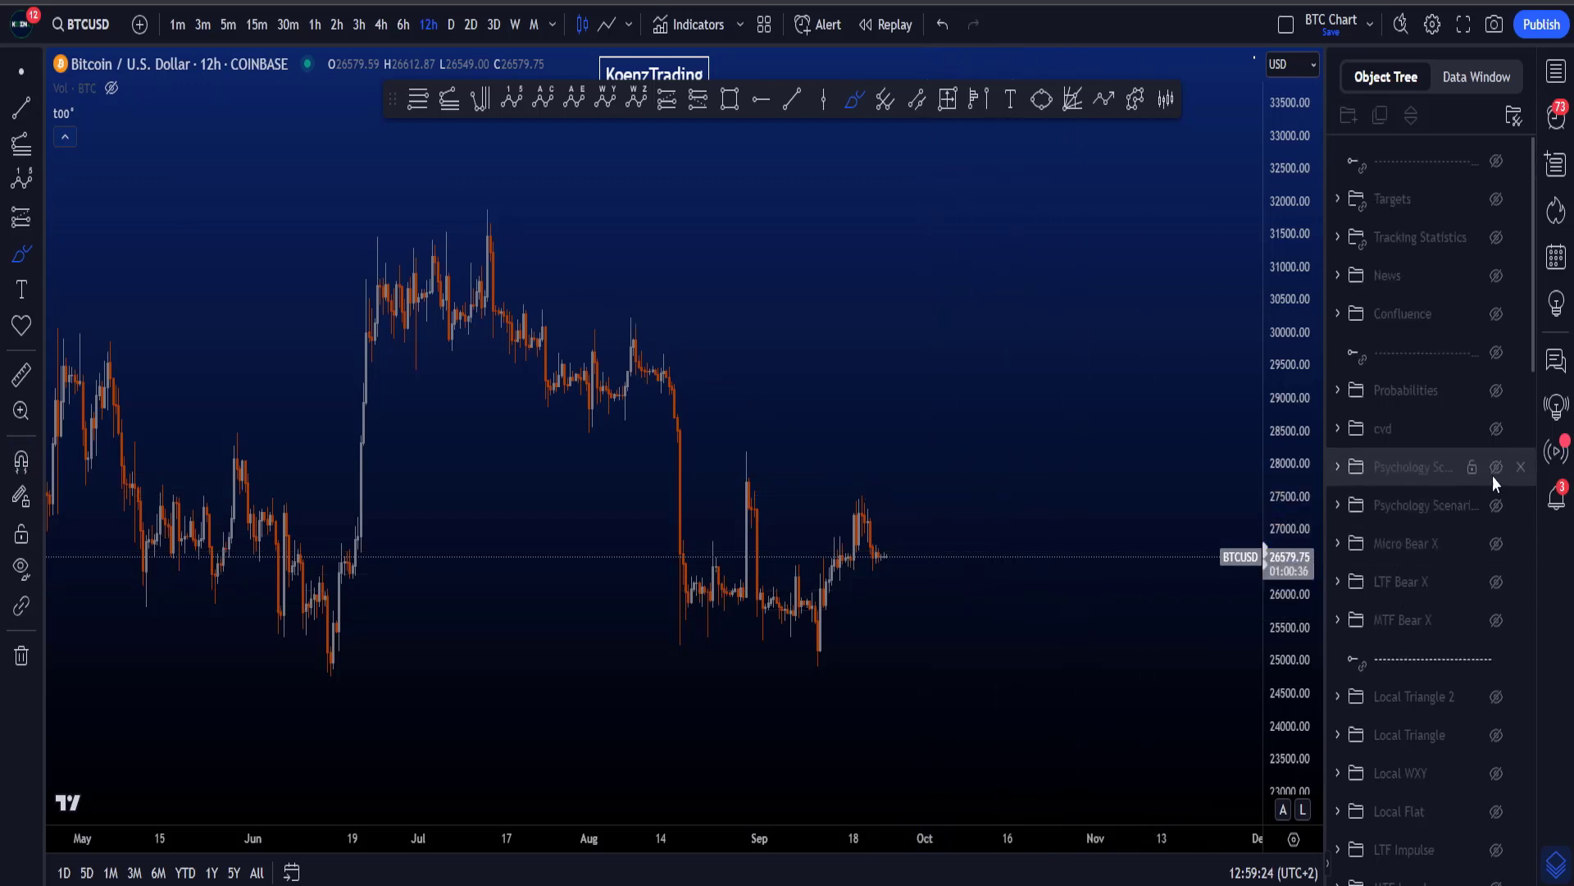
pyautogui.click(1496, 466)
pyautogui.scroll(-4, 1124, 562)
pyautogui.moveTo(1286, 589); pyautogui.dragTo(1298, 554)
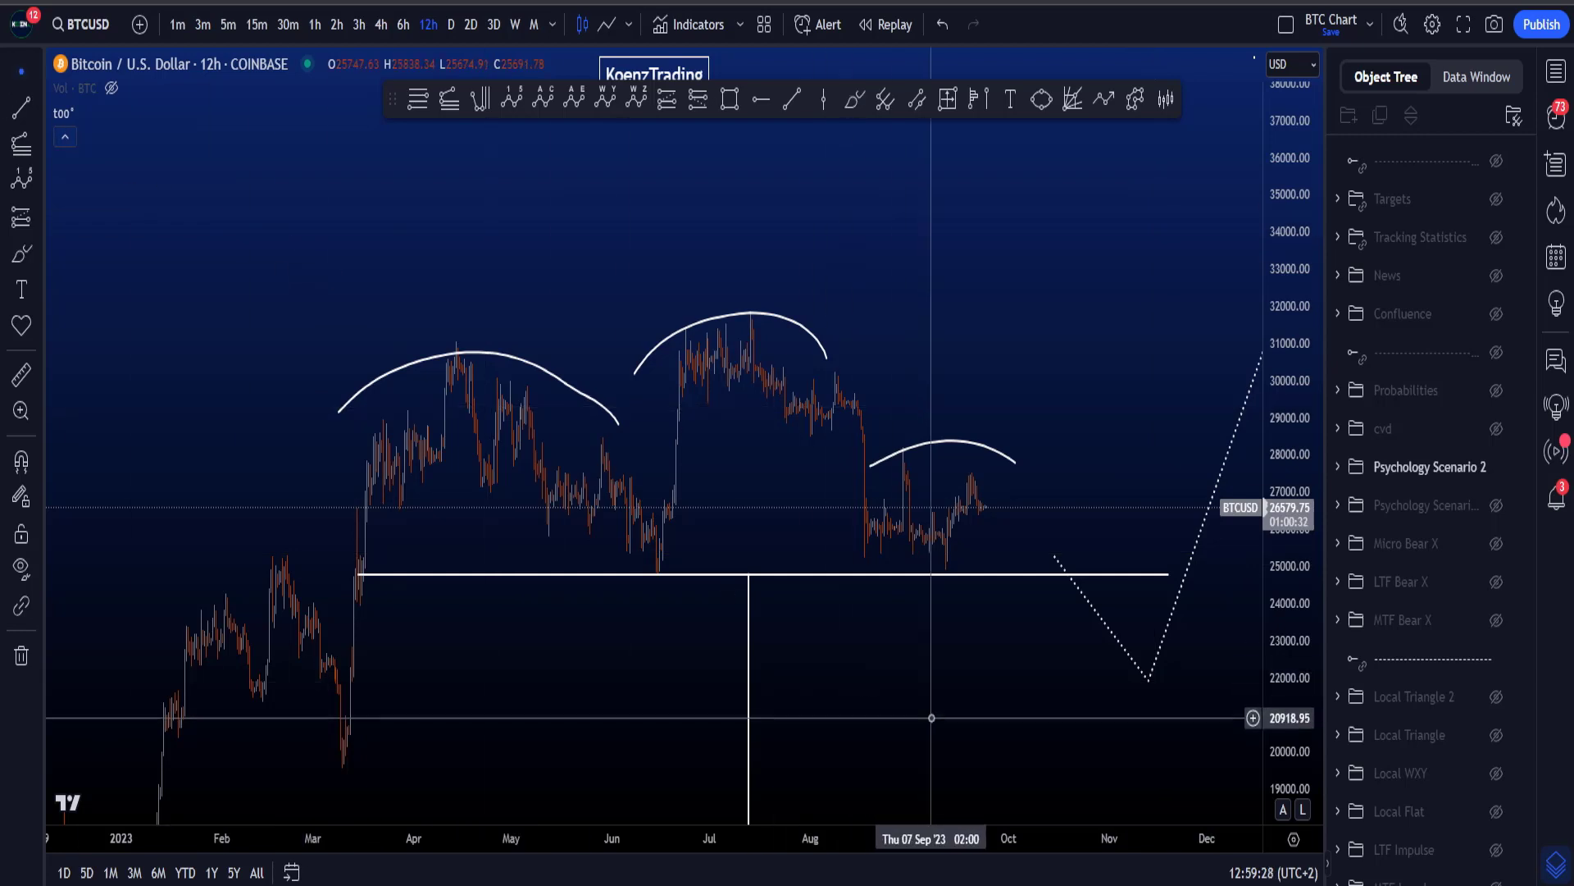
pyautogui.moveTo(925, 717); pyautogui.dragTo(814, 615)
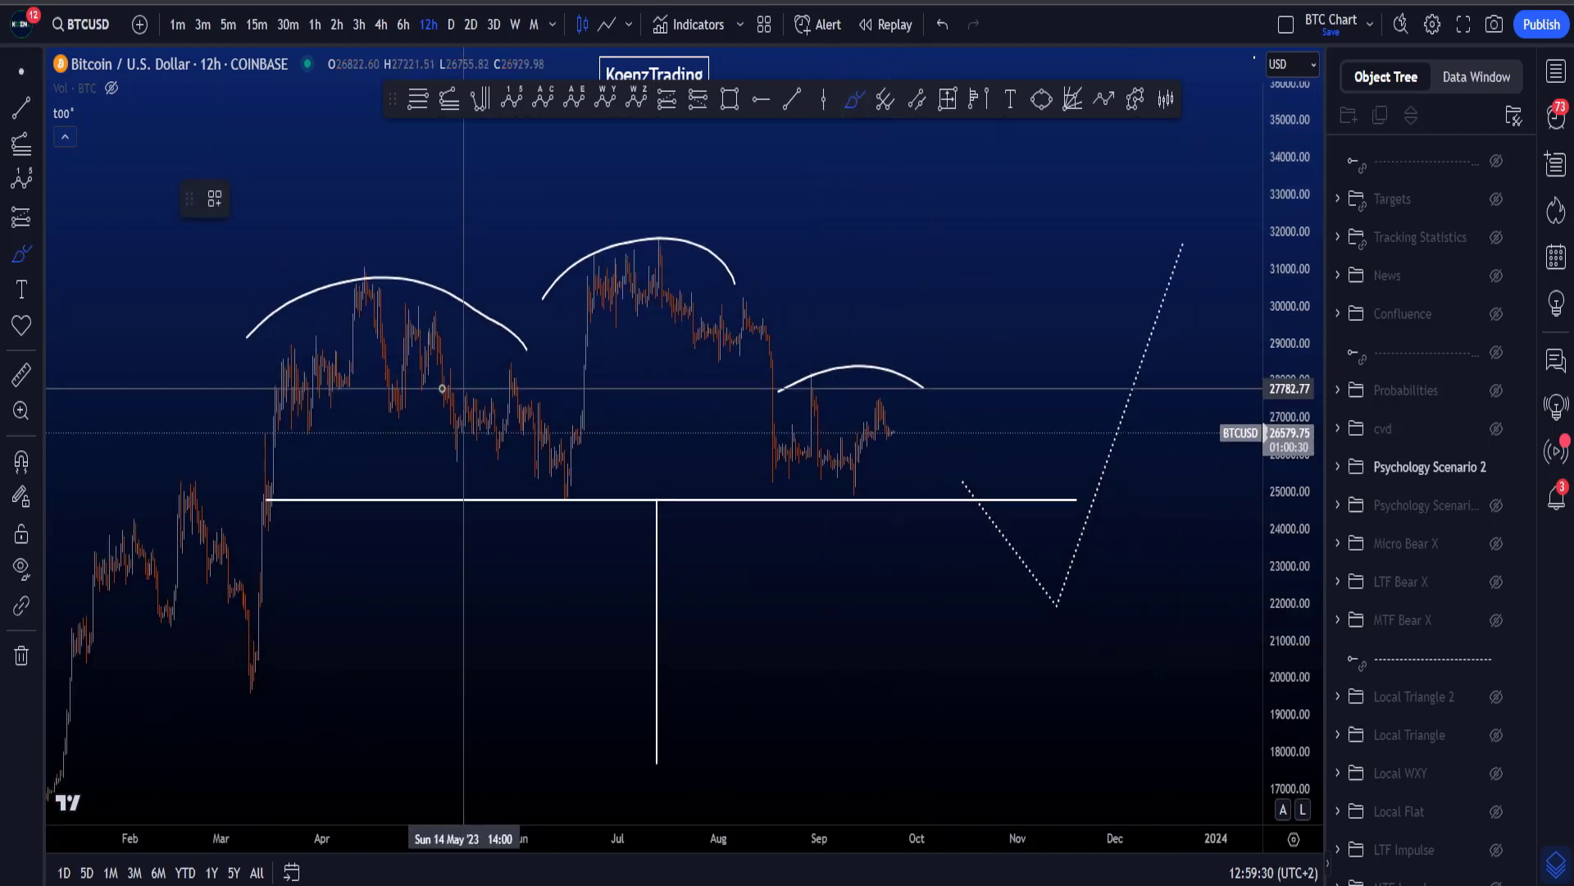
# - Brush over the head arc and mark the right shoulder of the pattern, undoing both strokes
pyautogui.moveTo(548, 355); pyautogui.dragTo(747, 287)
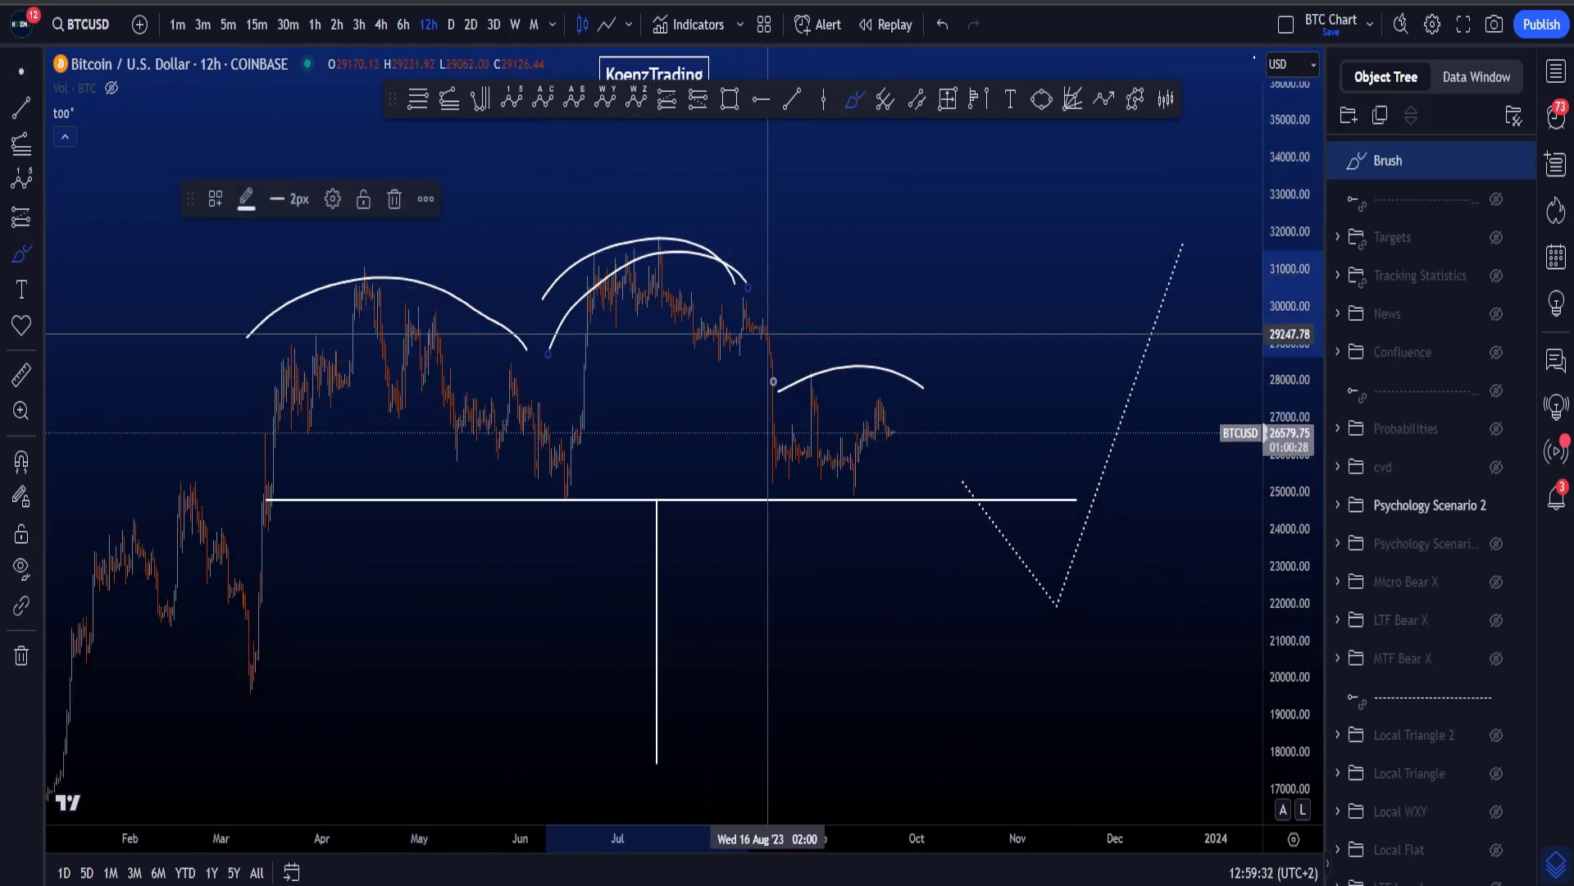
pyautogui.hotkey('ctrl', 'z')
pyautogui.moveTo(736, 411); pyautogui.dragTo(993, 406)
pyautogui.hotkey('ctrl', 'z')
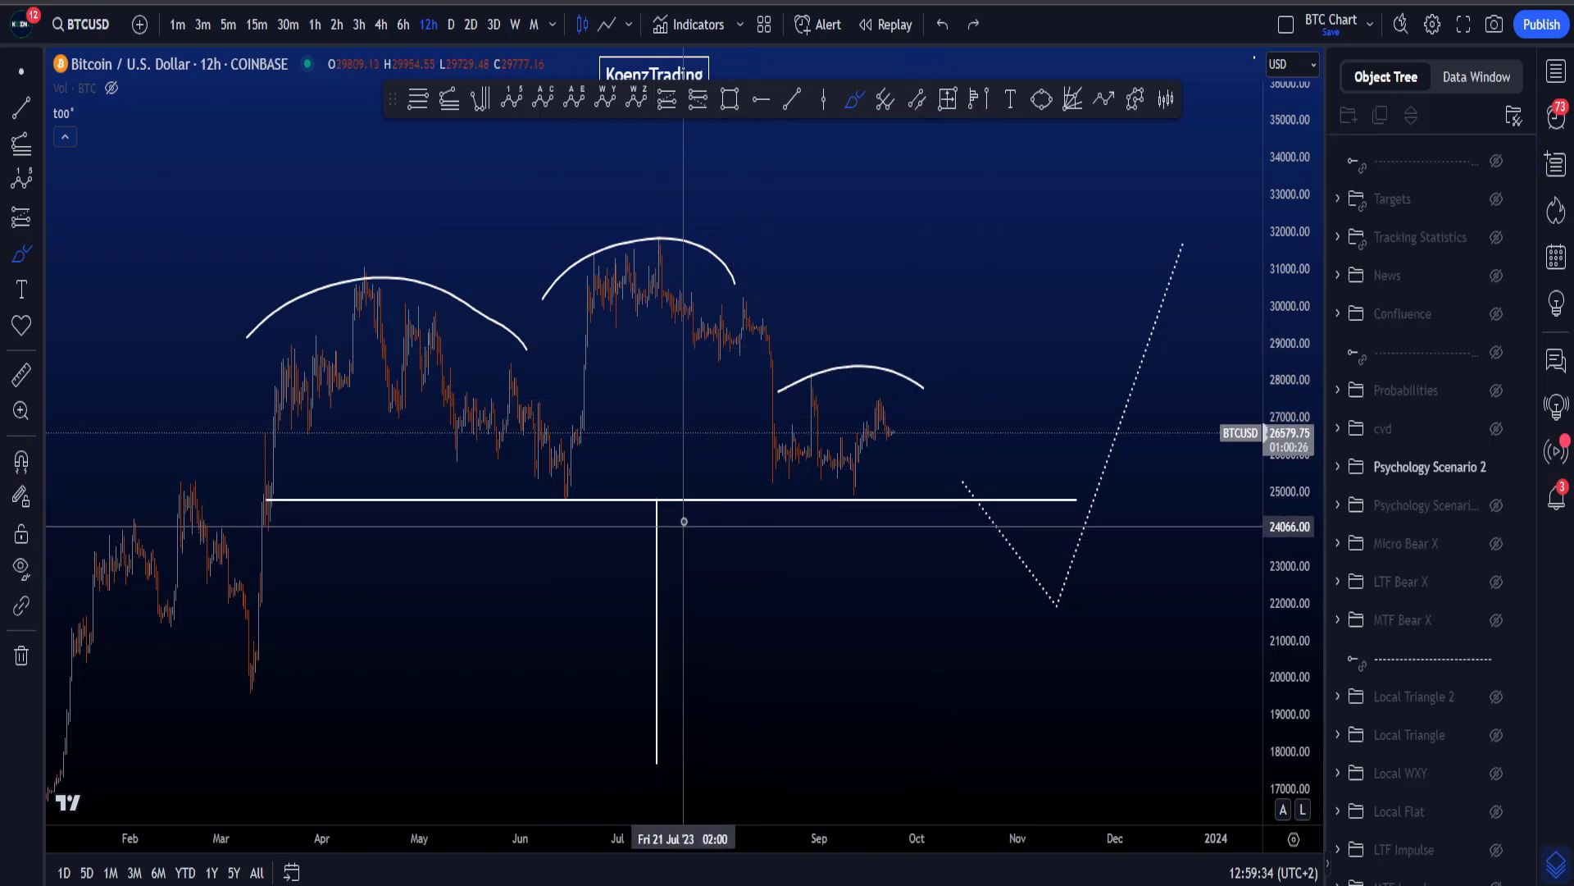
# - Brush the pattern's height from head to neckline and its projection down the vertical target line, undoing the strokes
pyautogui.moveTo(679, 499)
pyautogui.mouseDown()
pyautogui.moveTo(619, 716)
pyautogui.moveTo(643, 542)
pyautogui.mouseUp()
pyautogui.hotkey('ctrl', 'z')
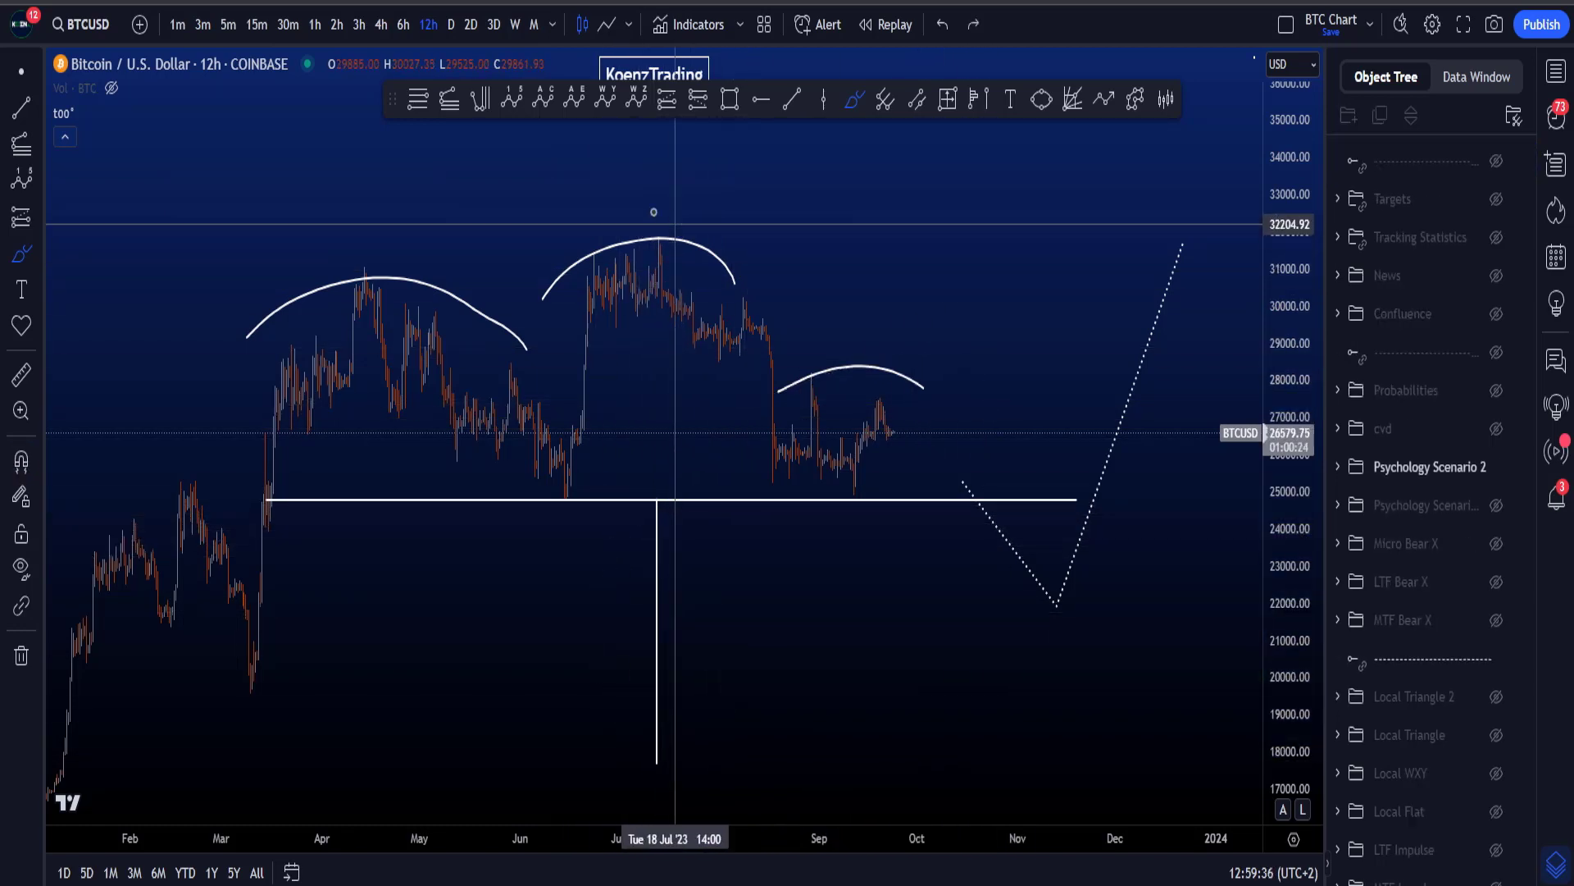
pyautogui.moveTo(669, 217)
pyautogui.mouseDown()
pyautogui.moveTo(660, 457)
pyautogui.moveTo(692, 495)
pyautogui.moveTo(612, 637)
pyautogui.mouseUp()
pyautogui.hotkey('ctrl', 'z')
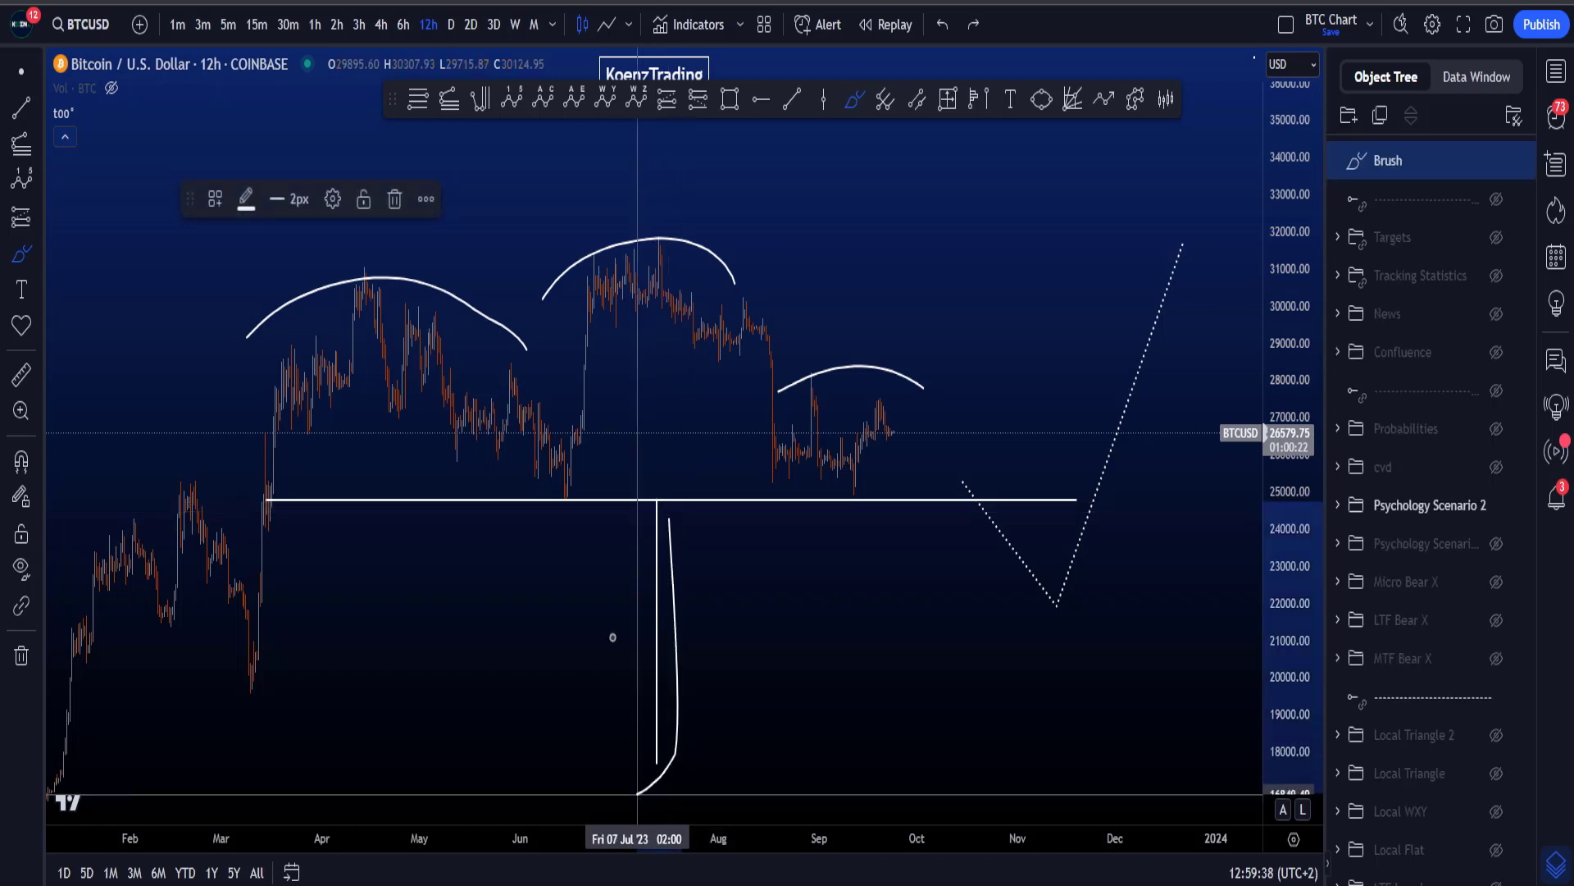
pyautogui.hotkey('ctrl', 'z')
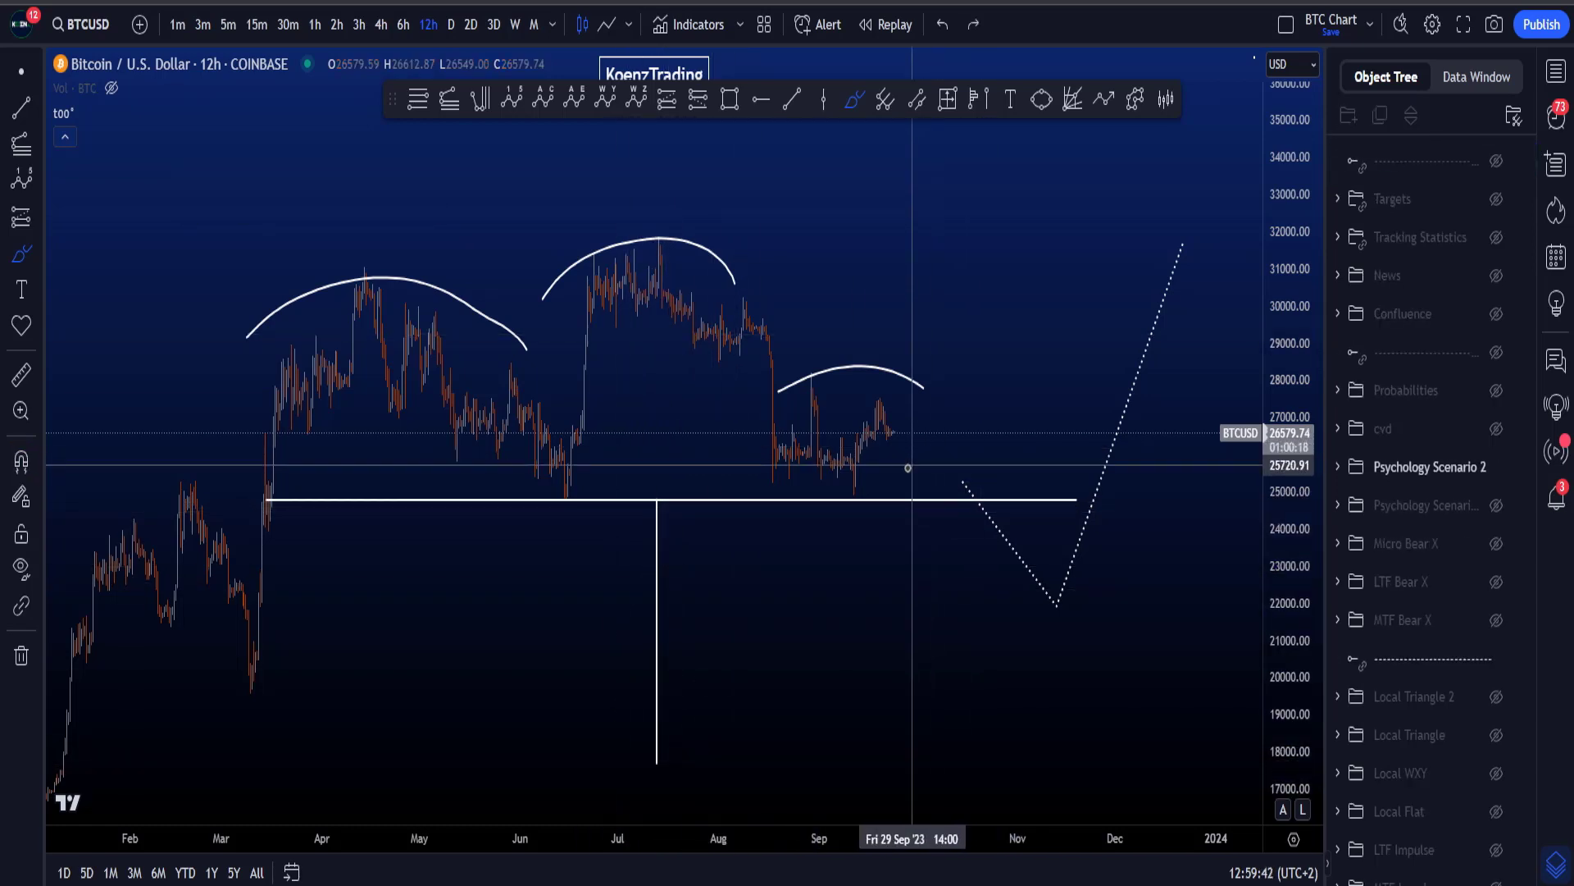
# - Scribble just below the neckline under the right shoulder and brush a drop to about 18,000, removing the strokes
pyautogui.moveTo(896, 464); pyautogui.dragTo(986, 515)
pyautogui.hotkey('ctrl', 'z')
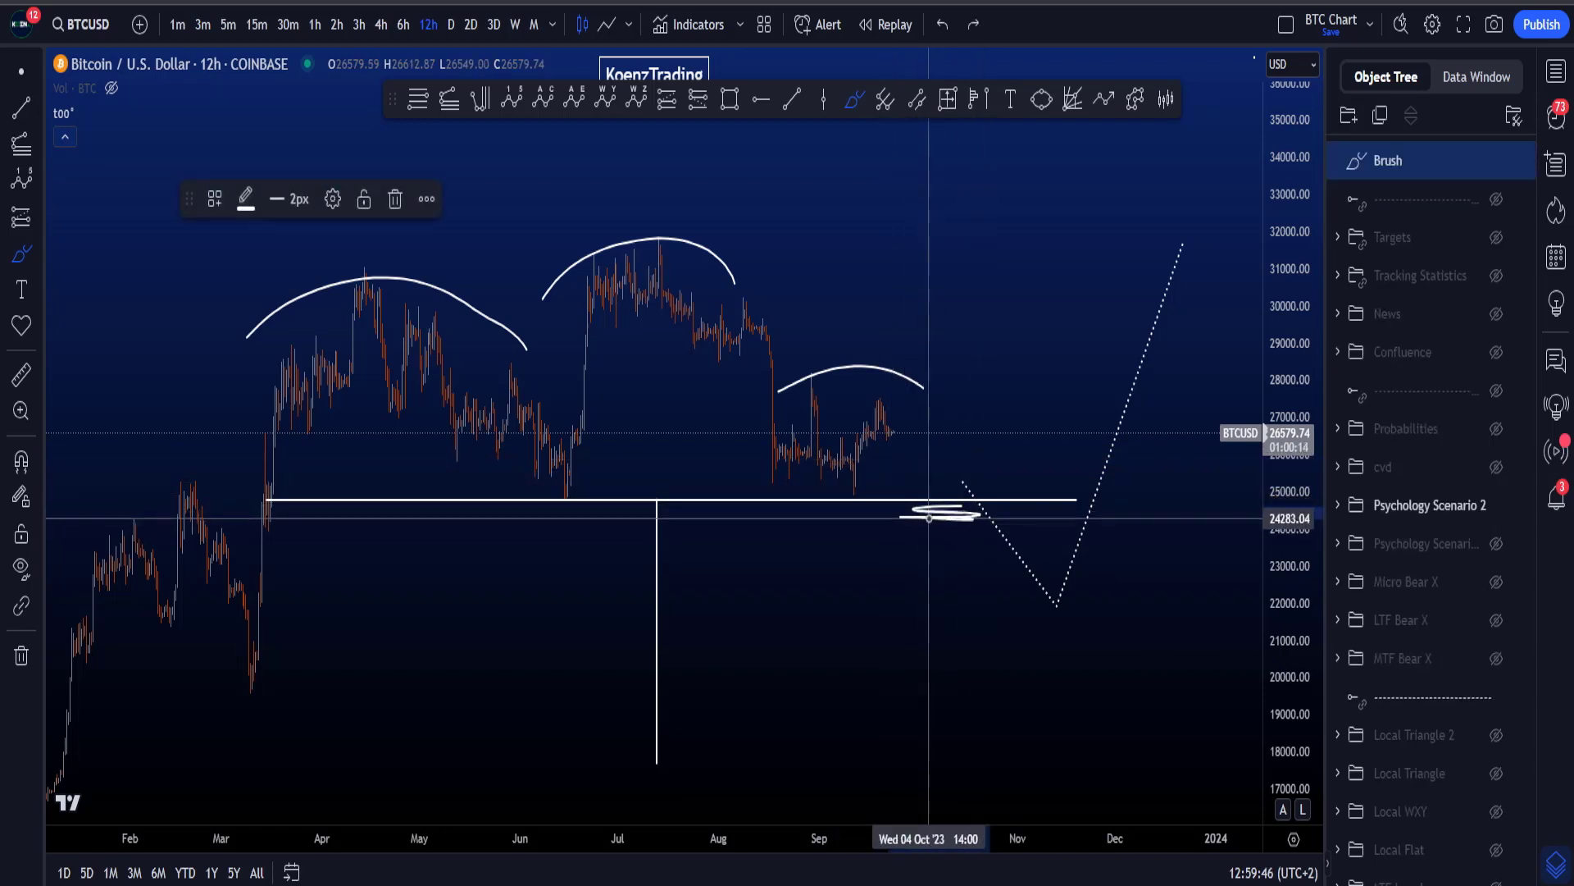
pyautogui.moveTo(969, 431)
pyautogui.mouseDown()
pyautogui.moveTo(903, 394)
pyautogui.moveTo(1006, 396)
pyautogui.moveTo(939, 401)
pyautogui.mouseUp()
pyautogui.hotkey('ctrl', 'z')
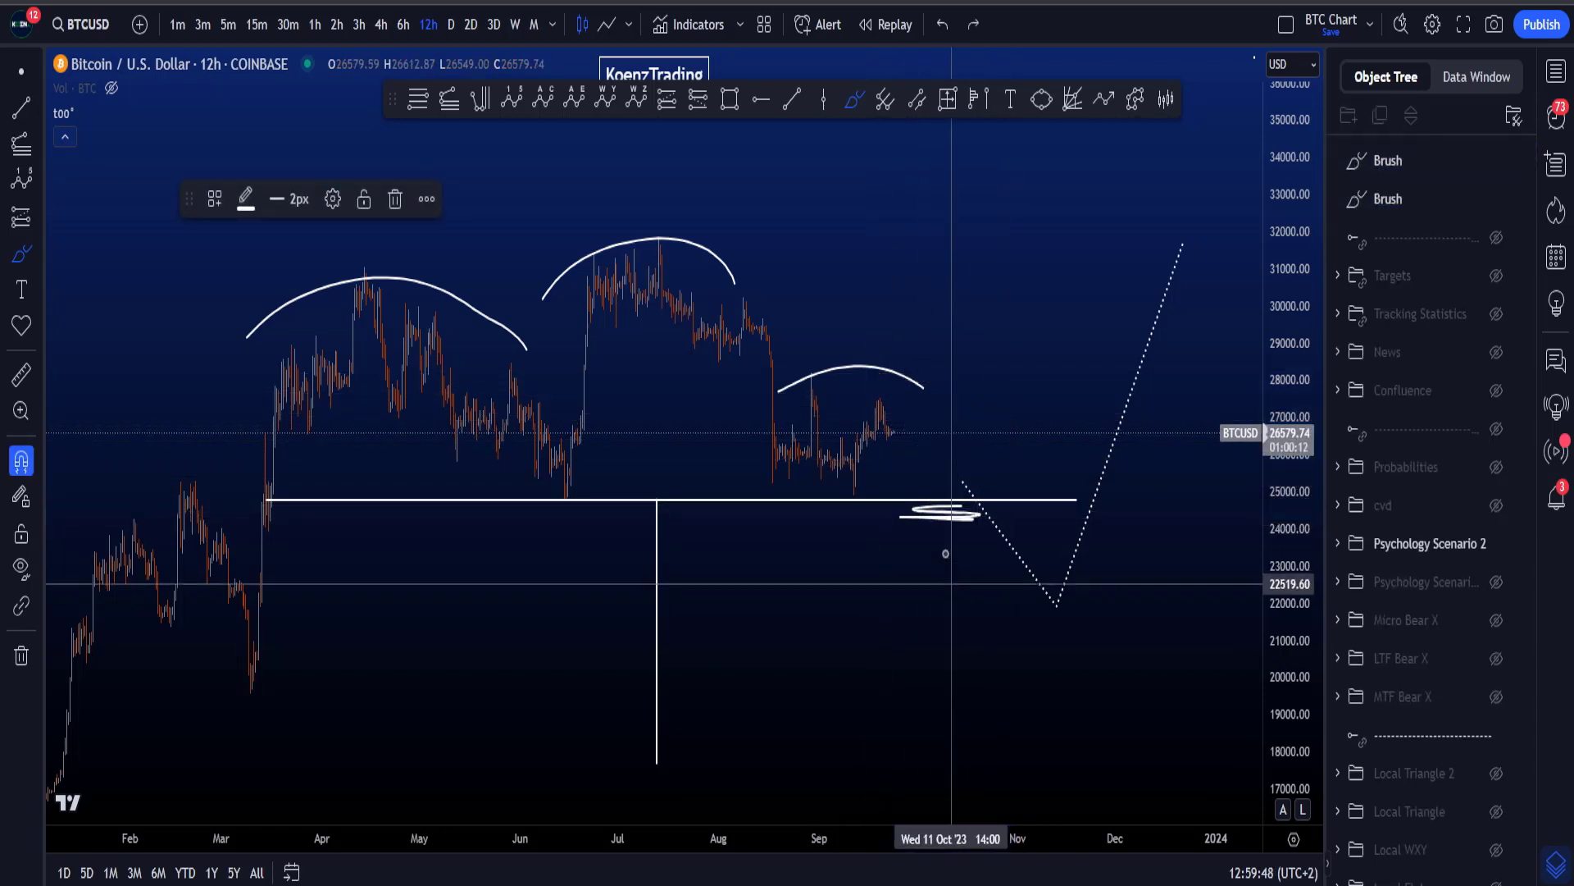
pyautogui.moveTo(944, 544)
pyautogui.mouseDown()
pyautogui.moveTo(973, 746)
pyautogui.moveTo(1017, 768)
pyautogui.moveTo(977, 751)
pyautogui.mouseUp()
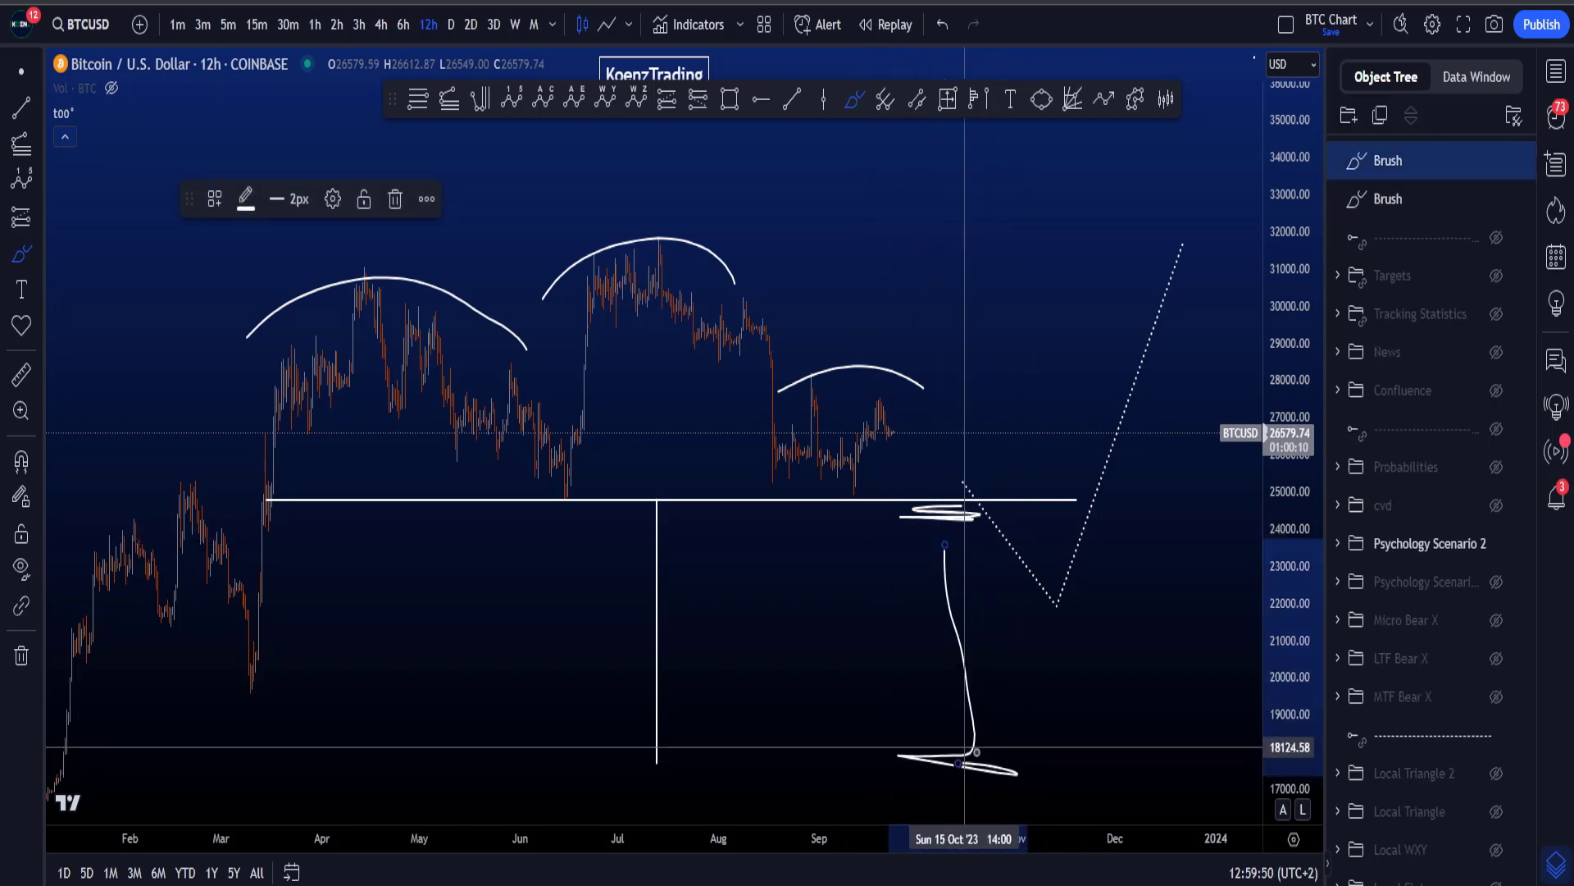
pyautogui.hotkey('ctrl', 'z')
pyautogui.hotkey('ctrl', 'z')
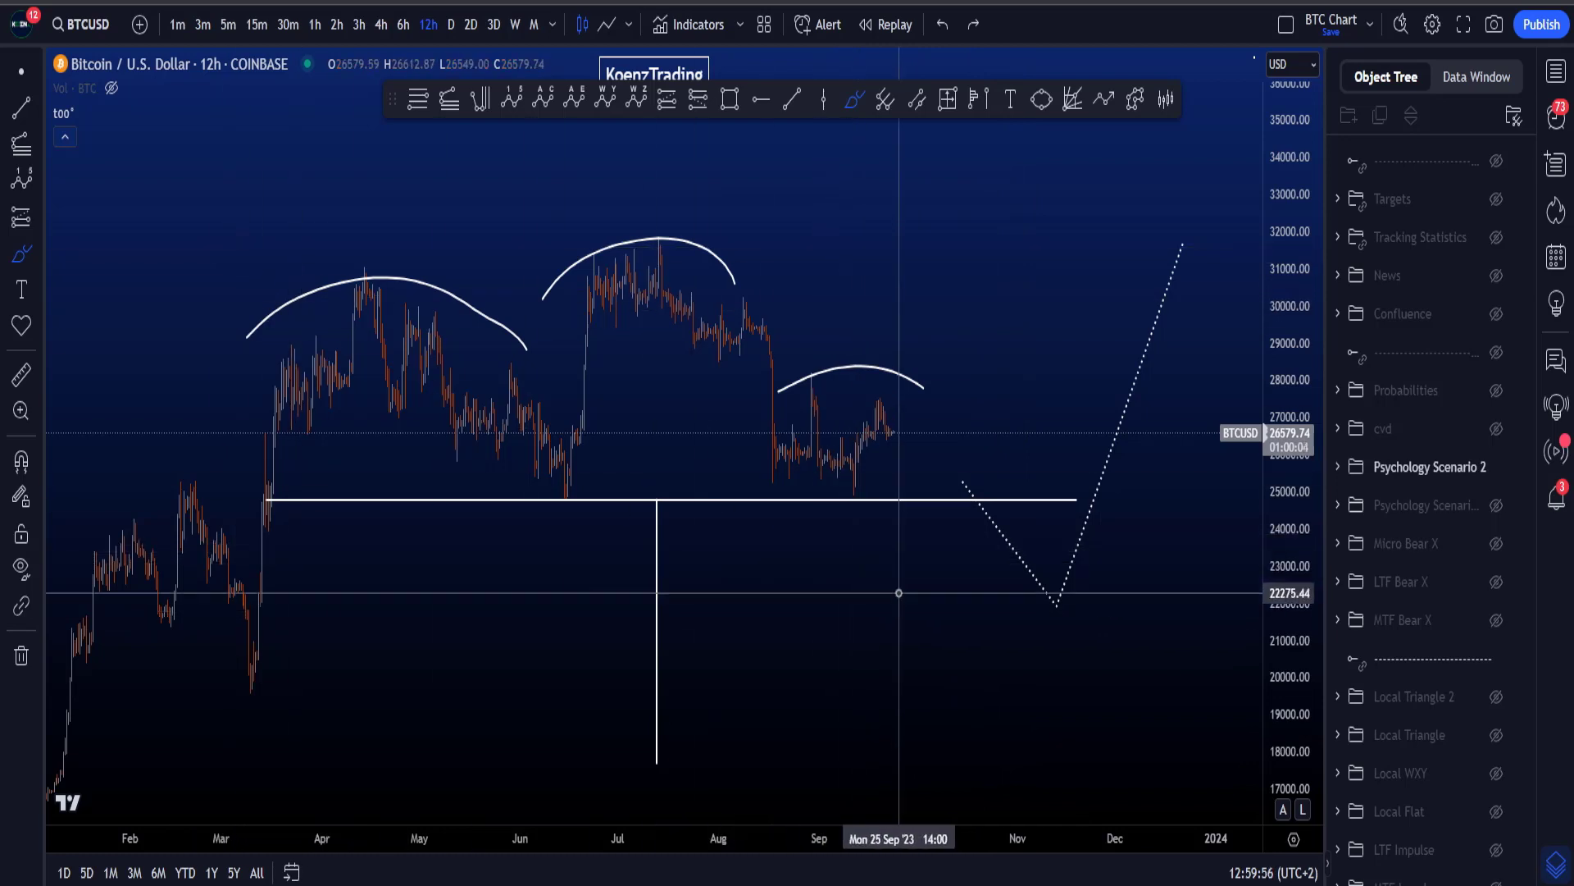
# - Brush a fall below the neckline to about 20,800 and a scribble across the target line's lower end, undoing both
pyautogui.click(10, 76)
pyautogui.moveTo(1019, 678); pyautogui.dragTo(890, 629)
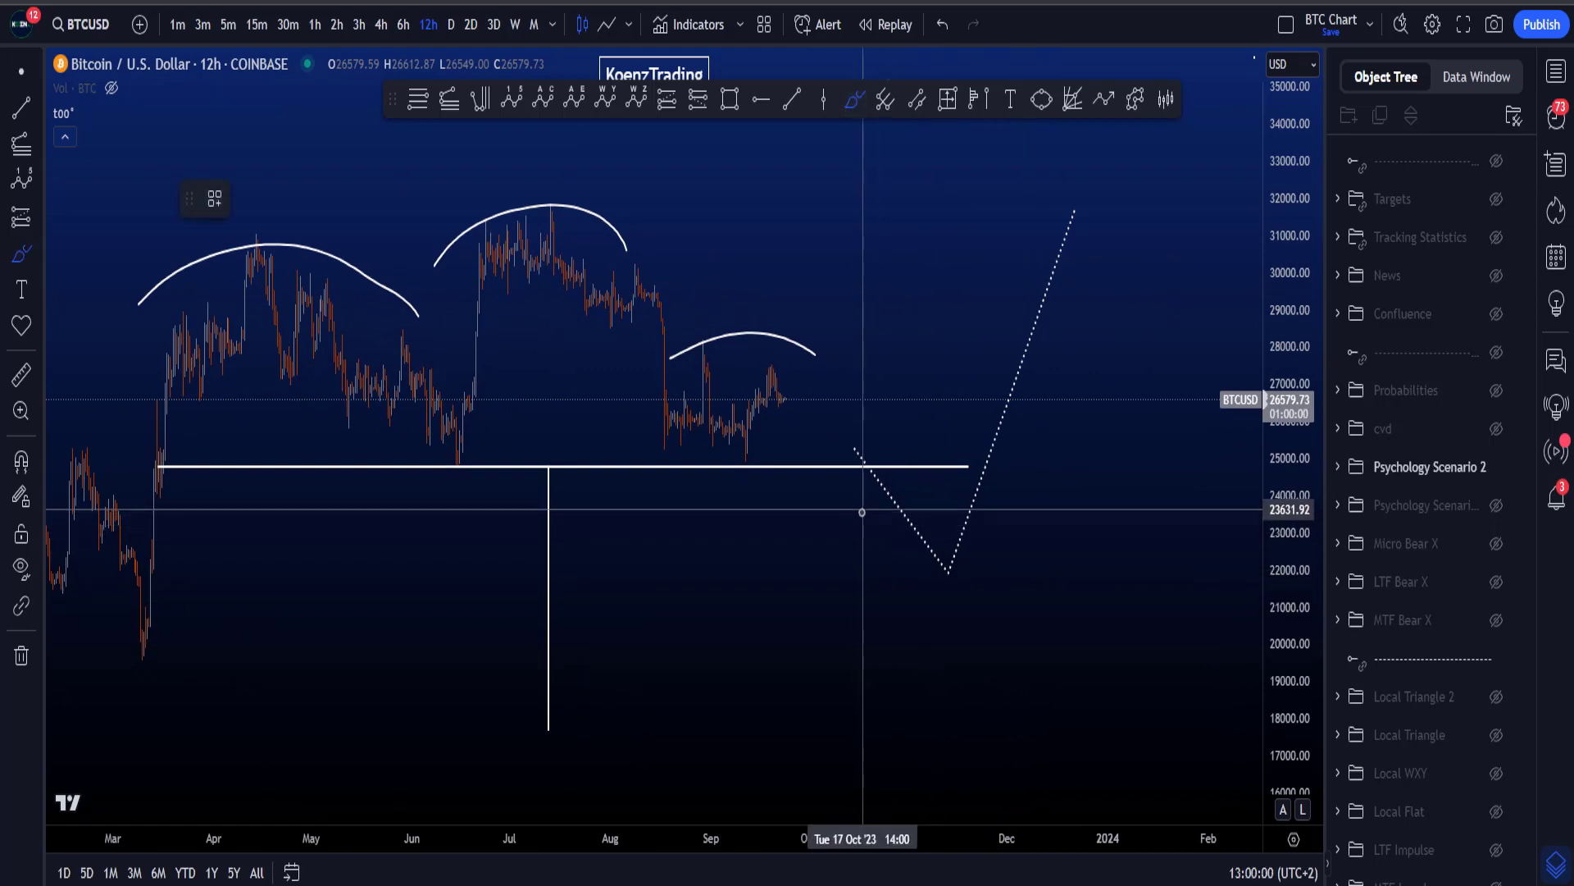
pyautogui.moveTo(772, 476)
pyautogui.mouseDown()
pyautogui.moveTo(826, 492)
pyautogui.moveTo(849, 548)
pyautogui.mouseUp()
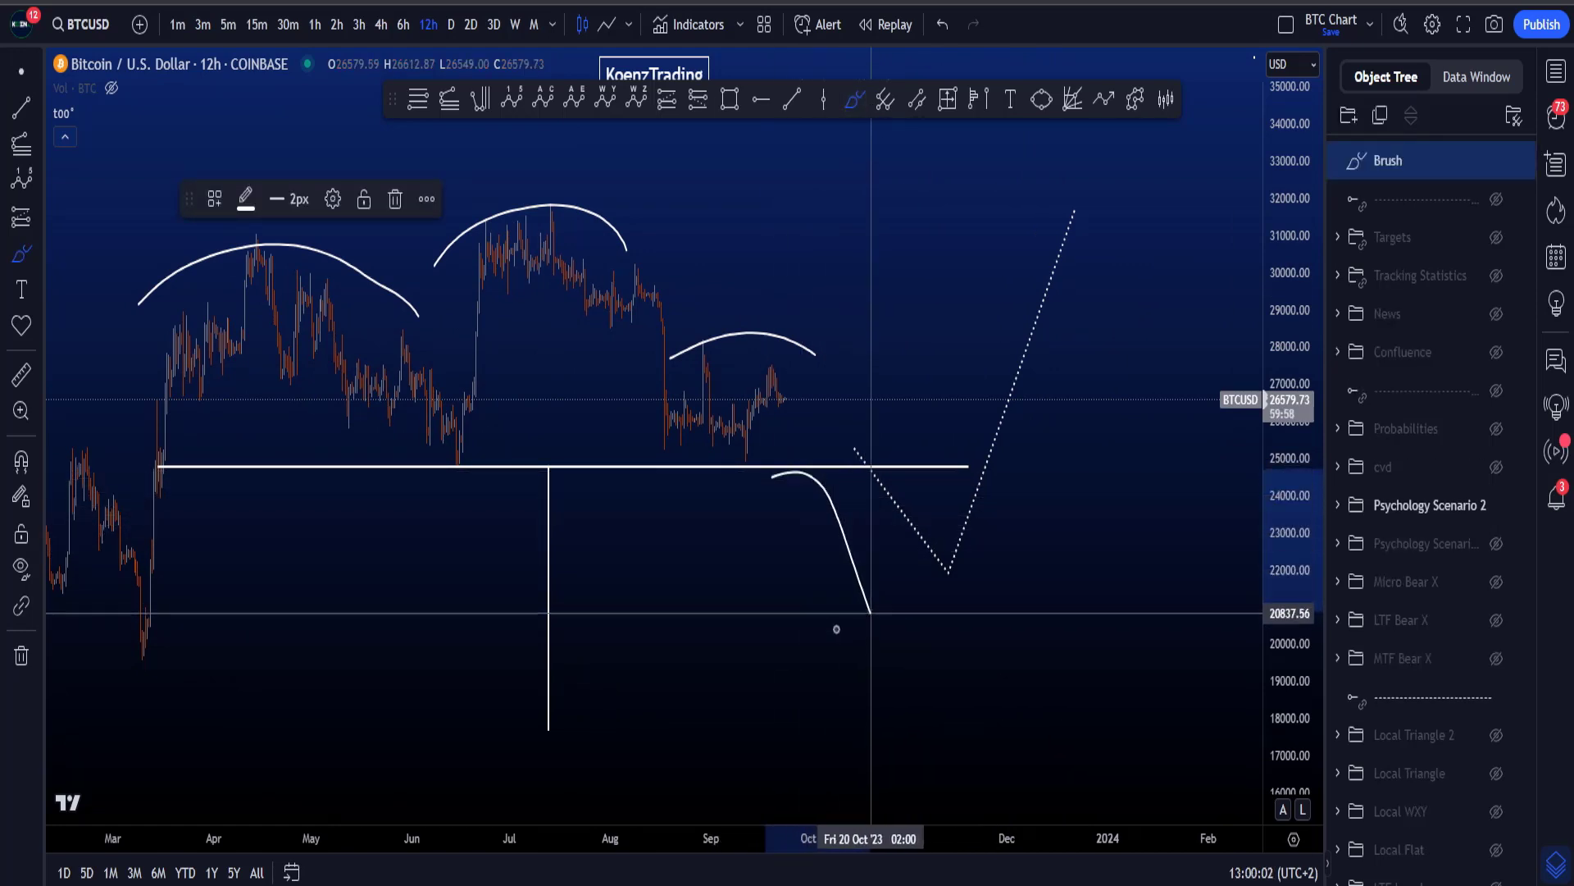
pyautogui.hotkey('ctrl', 'z')
pyautogui.moveTo(590, 734)
pyautogui.mouseDown()
pyautogui.moveTo(495, 730)
pyautogui.moveTo(526, 727)
pyautogui.mouseUp()
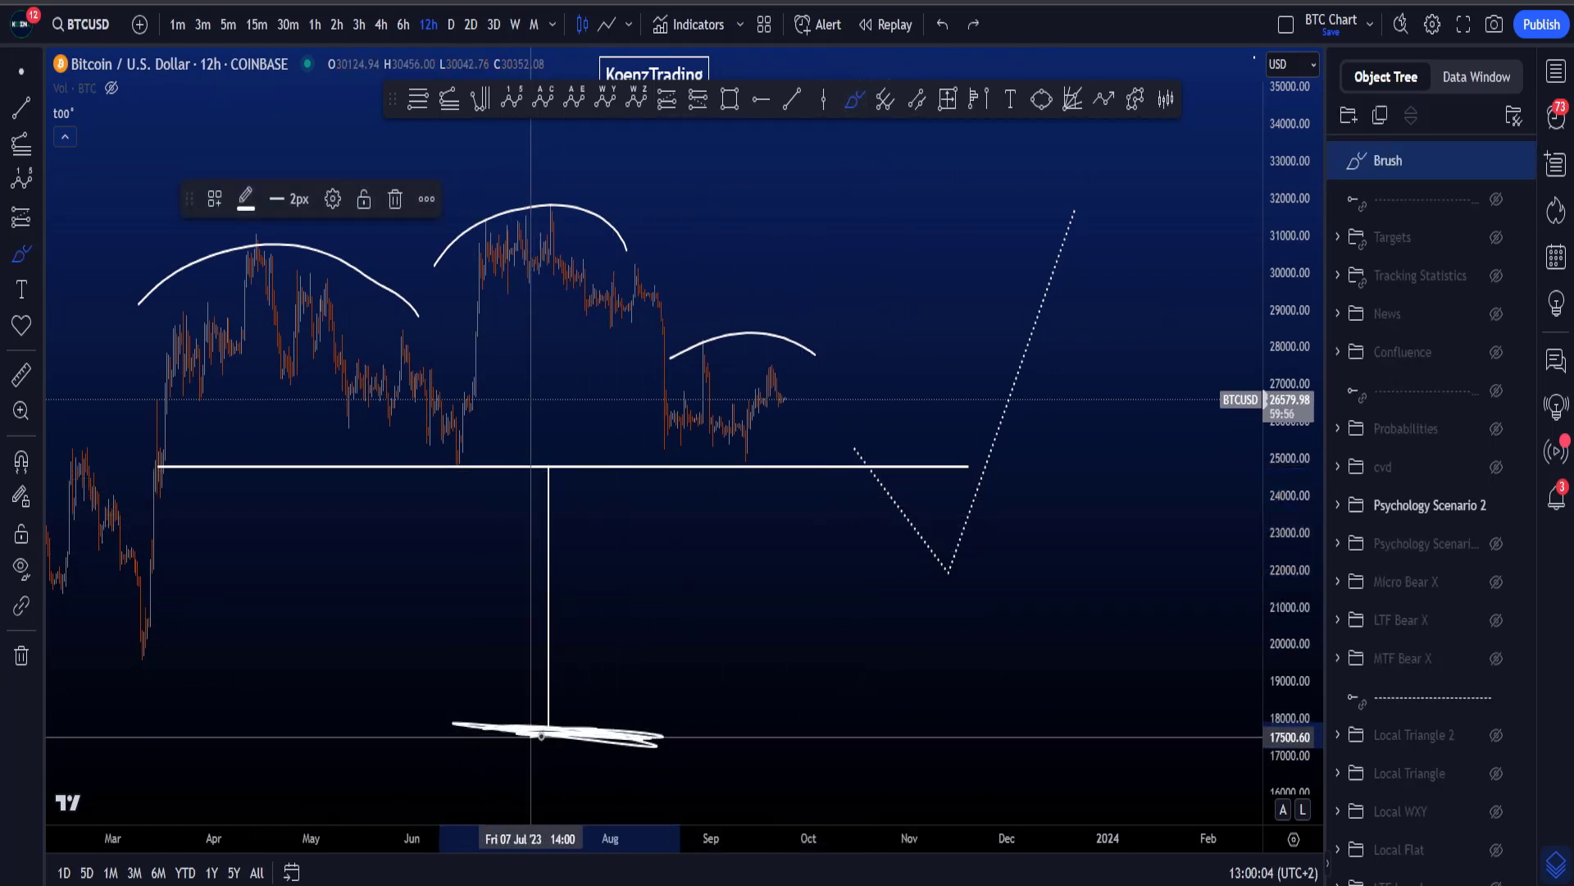
pyautogui.hotkey('ctrl', 'z')
# - Brush a dip below the neckline recovering to about 28,000 and a drop towards the target level, undoing the strokes
pyautogui.moveTo(763, 487)
pyautogui.mouseDown()
pyautogui.moveTo(839, 518)
pyautogui.moveTo(953, 529)
pyautogui.moveTo(1007, 336)
pyautogui.mouseUp()
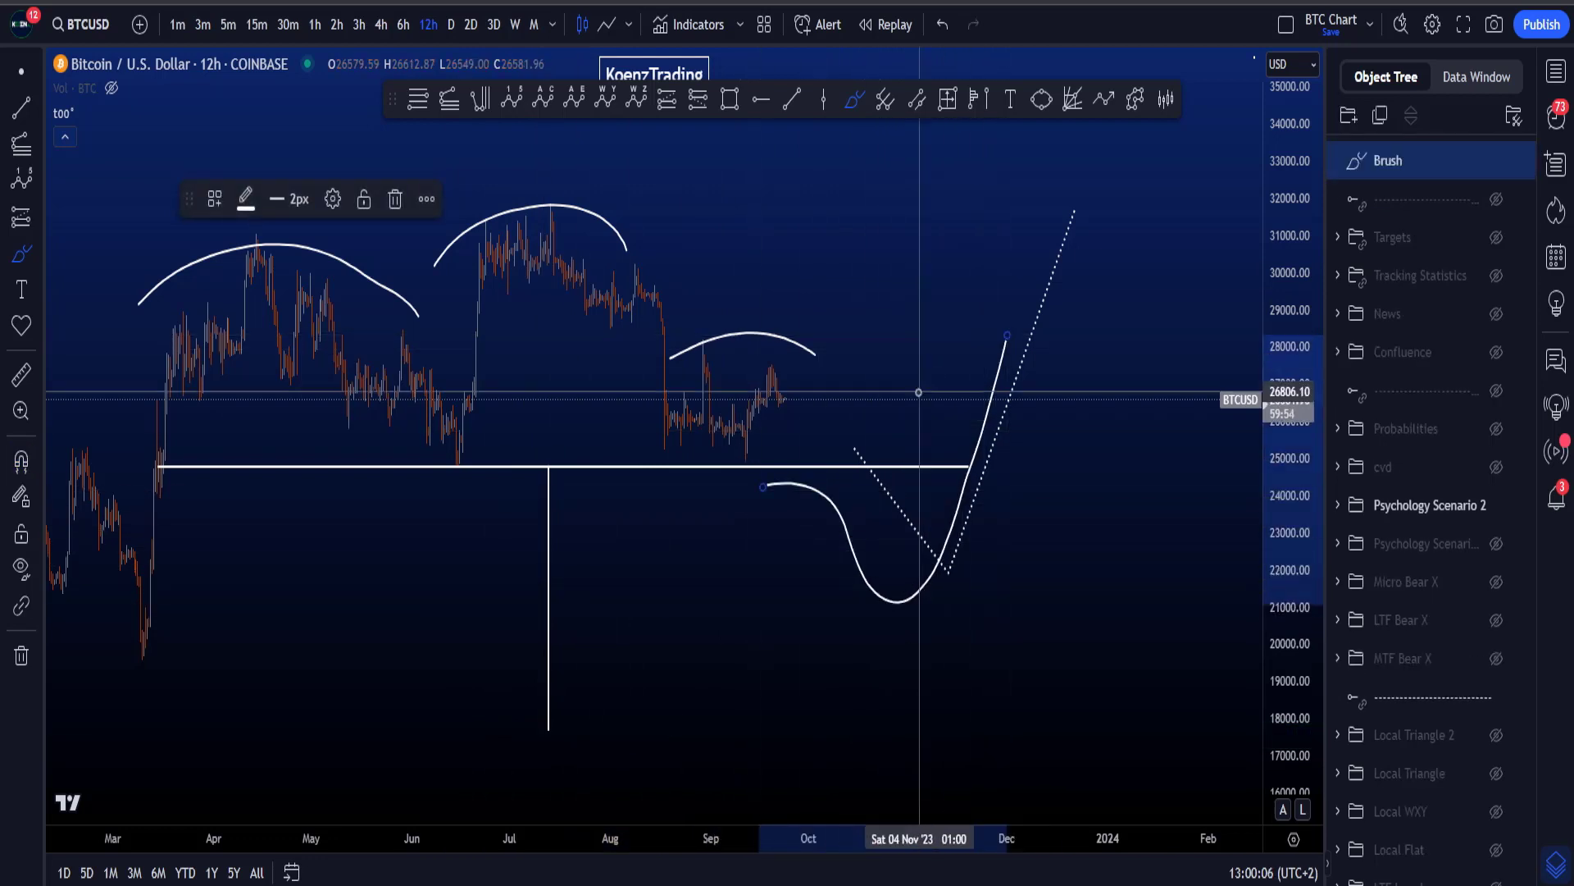
pyautogui.hotkey('ctrl', 'z')
pyautogui.moveTo(943, 478)
pyautogui.mouseDown()
pyautogui.moveTo(902, 465)
pyautogui.moveTo(962, 589)
pyautogui.moveTo(939, 476)
pyautogui.moveTo(827, 478)
pyautogui.moveTo(903, 488)
pyautogui.moveTo(856, 711)
pyautogui.moveTo(966, 728)
pyautogui.mouseUp()
pyautogui.hotkey('ctrl', 'z')
pyautogui.hotkey('ctrl', 'z')
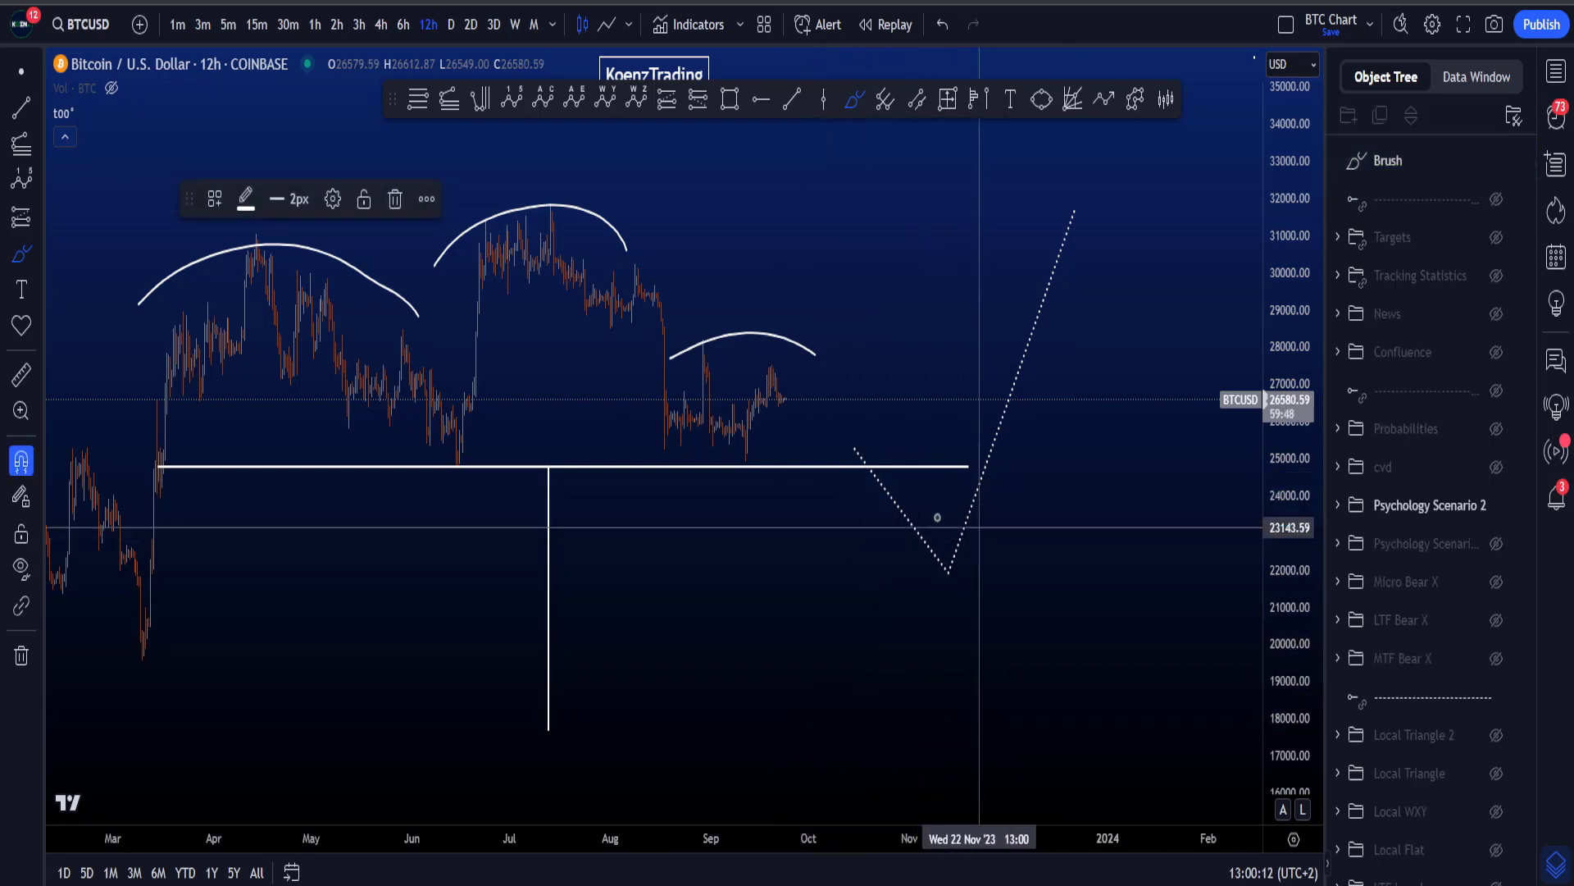
# - Brush the rebound along the dotted recovery path and extra marks beside it and near the head, undoing them all
pyautogui.moveTo(883, 490)
pyautogui.mouseDown()
pyautogui.moveTo(903, 534)
pyautogui.moveTo(1005, 534)
pyautogui.moveTo(1063, 352)
pyautogui.mouseUp()
pyautogui.moveTo(1019, 402); pyautogui.dragTo(1118, 455)
pyautogui.hotkey('ctrl', 'z')
pyautogui.hotkey('ctrl', 'z')
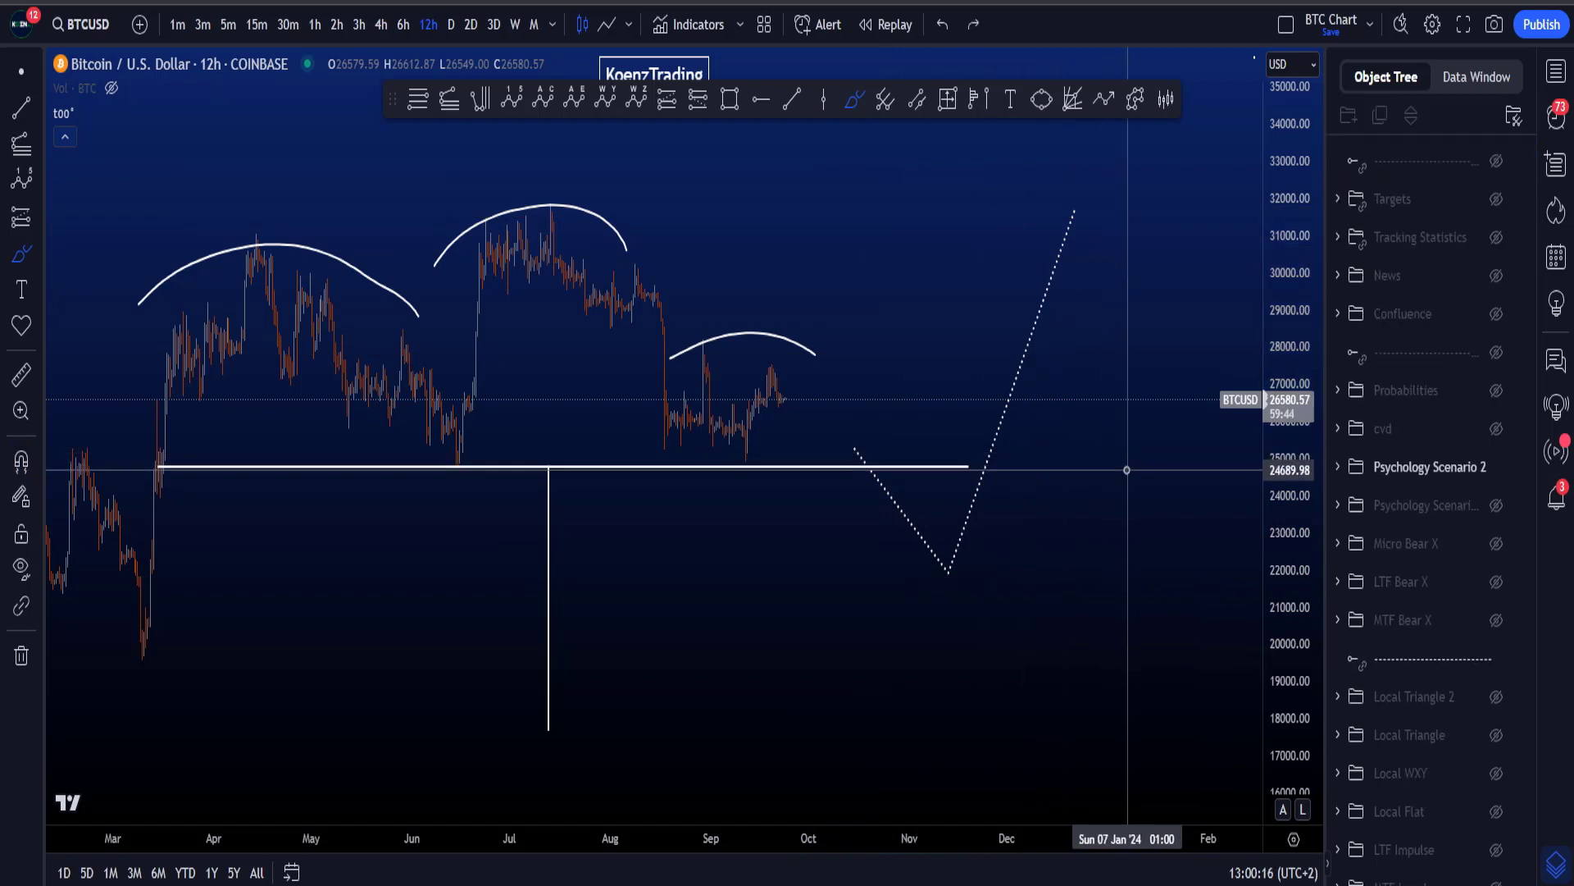
pyautogui.moveTo(463, 200); pyautogui.dragTo(443, 210)
pyautogui.hotkey('ctrl', 'z')
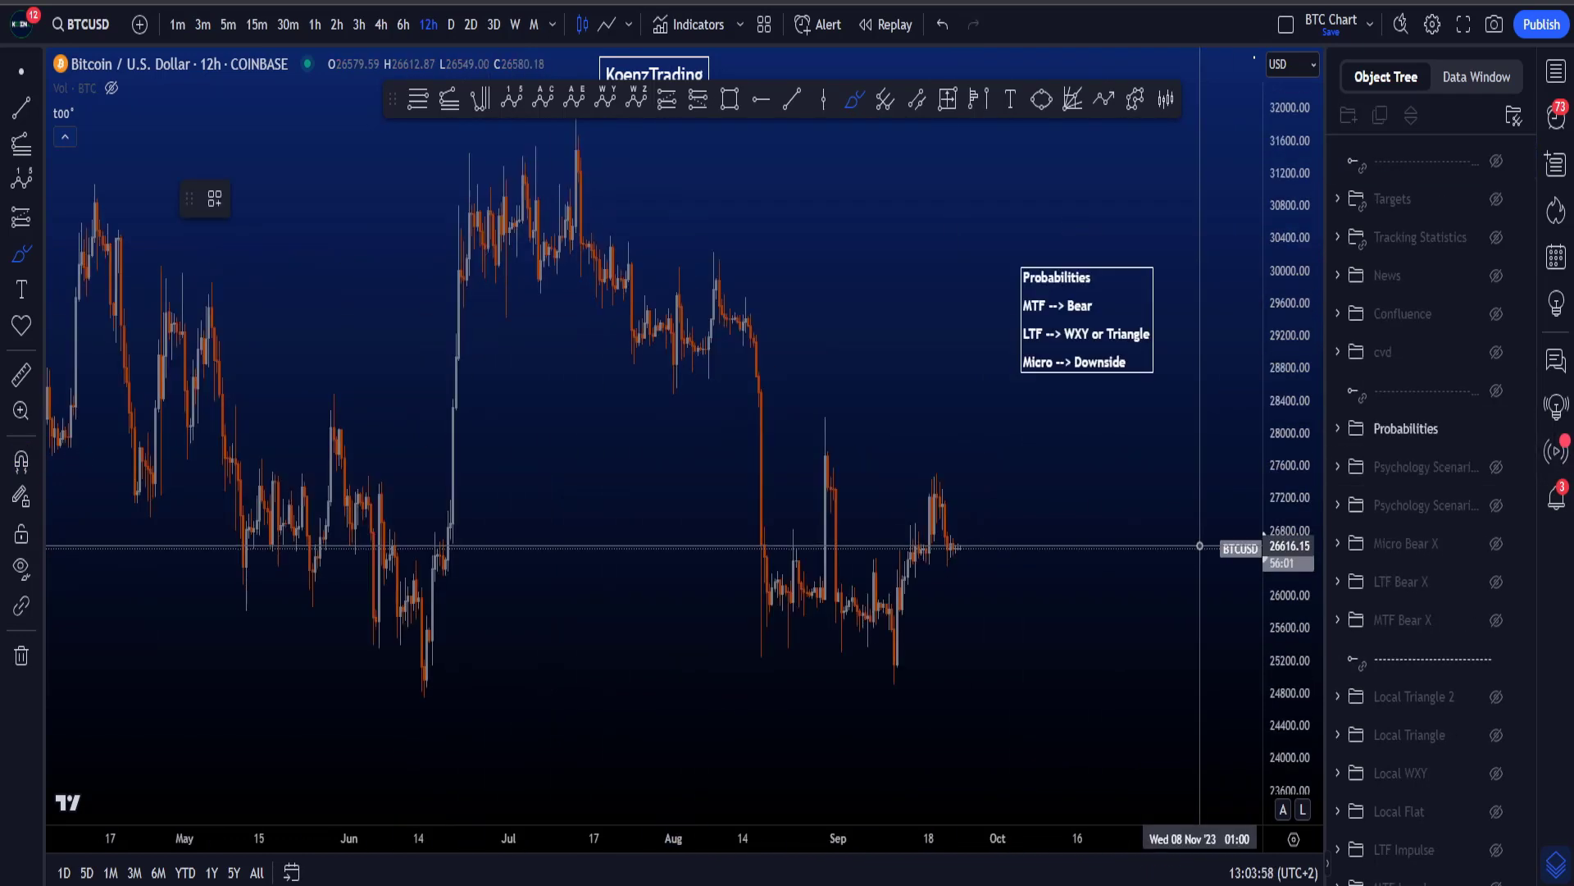
# - Show the MTF Bear X drawings alongside the Probabilities note and brush the expected decline, undoing the strokes
pyautogui.moveTo(980, 408)
pyautogui.mouseDown()
pyautogui.moveTo(1179, 270)
pyautogui.moveTo(1008, 414)
pyautogui.moveTo(1101, 451)
pyautogui.mouseUp()
pyautogui.hotkey('ctrl', 'z')
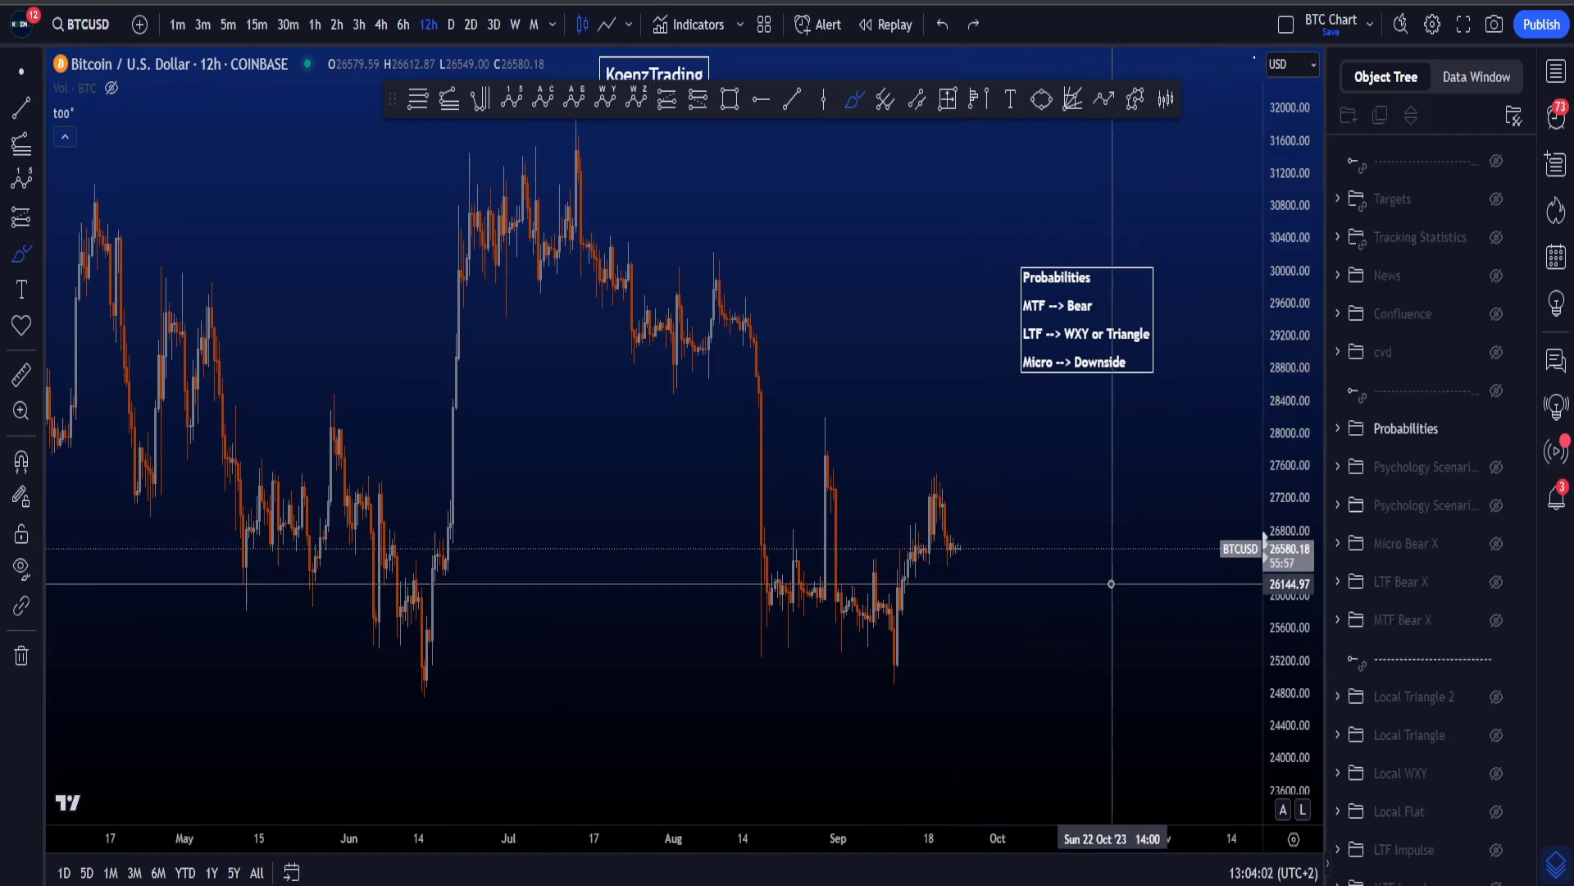
pyautogui.moveTo(1299, 568); pyautogui.dragTo(1312, 624)
pyautogui.click(1493, 622)
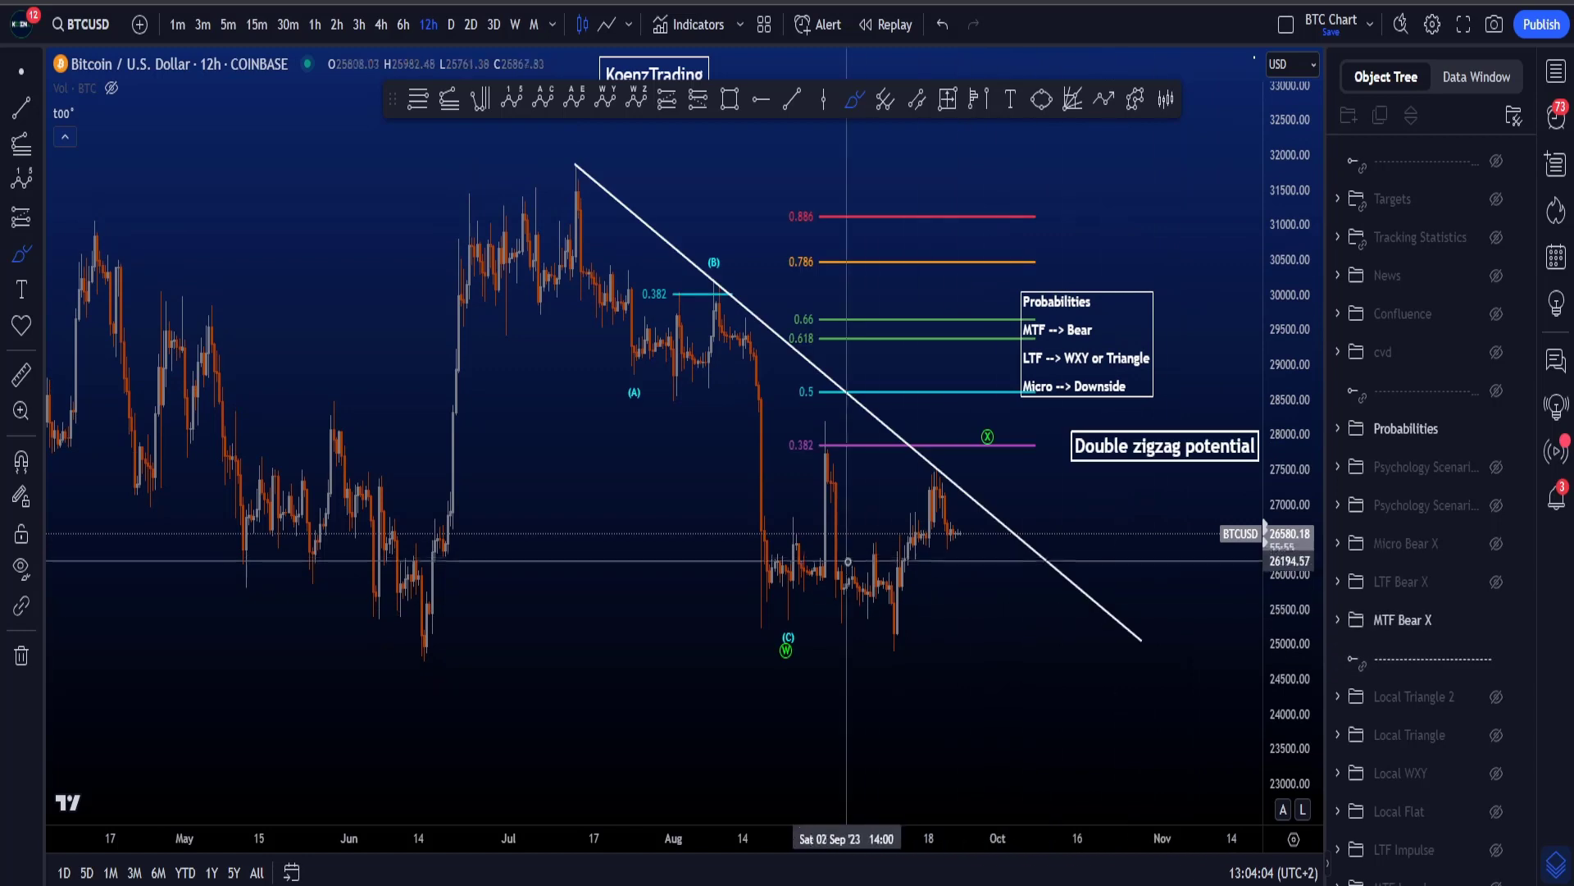
pyautogui.moveTo(886, 522)
pyautogui.mouseDown()
pyautogui.moveTo(1062, 516)
pyautogui.moveTo(1136, 736)
pyautogui.mouseUp()
pyautogui.hotkey('ctrl', 'z')
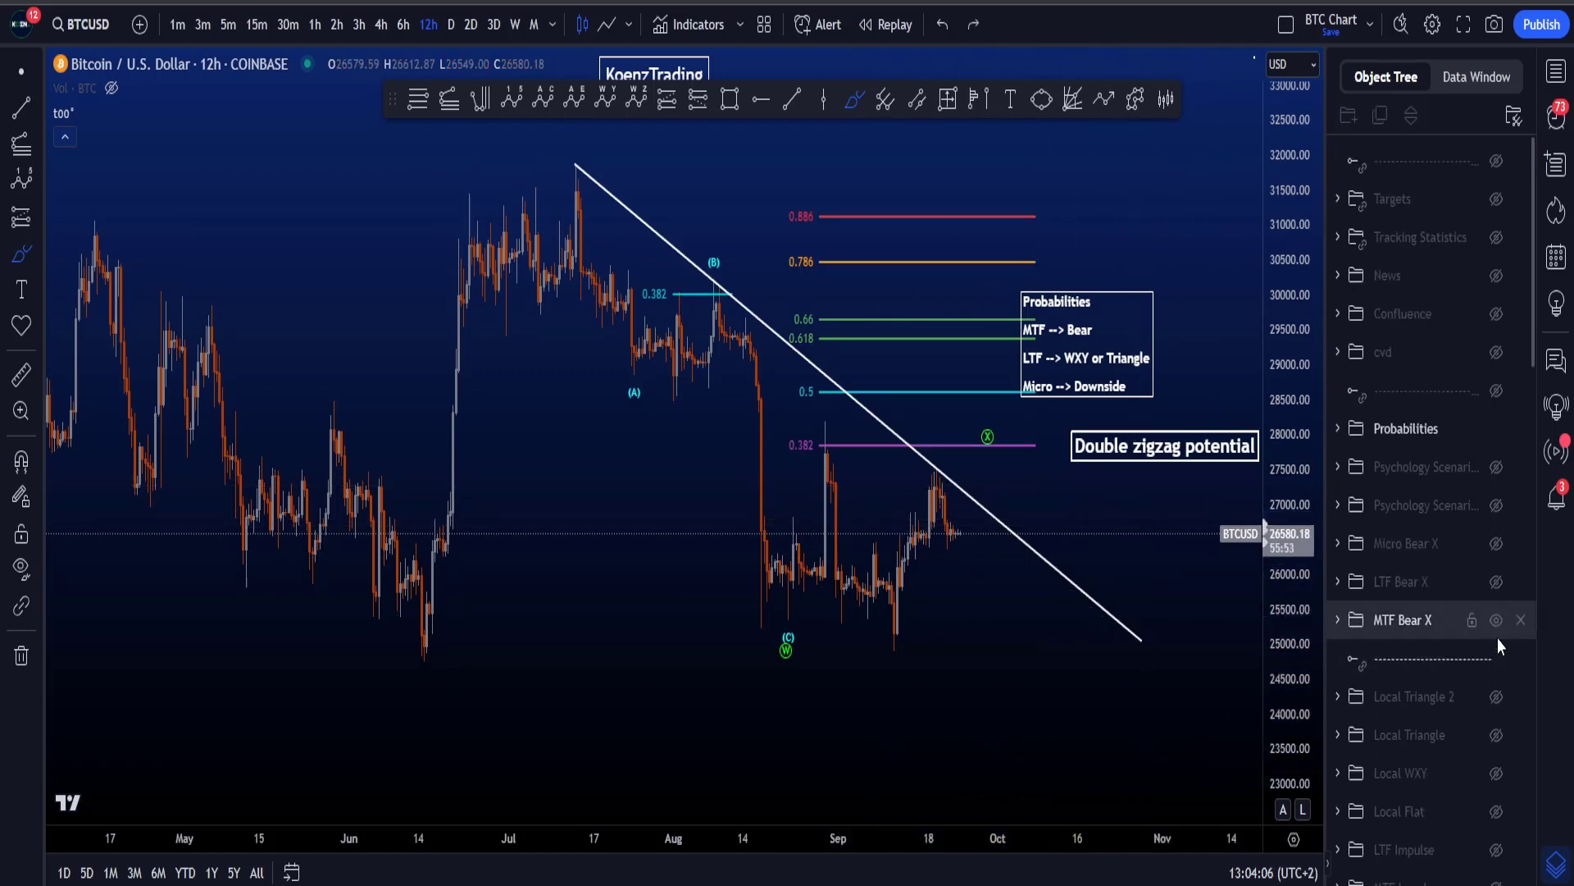
# - Replace the MTF Bear X drawings with LTF Bear X and brush the projected path through the triangle, removing the stroke
pyautogui.click(1497, 624)
pyautogui.click(1497, 581)
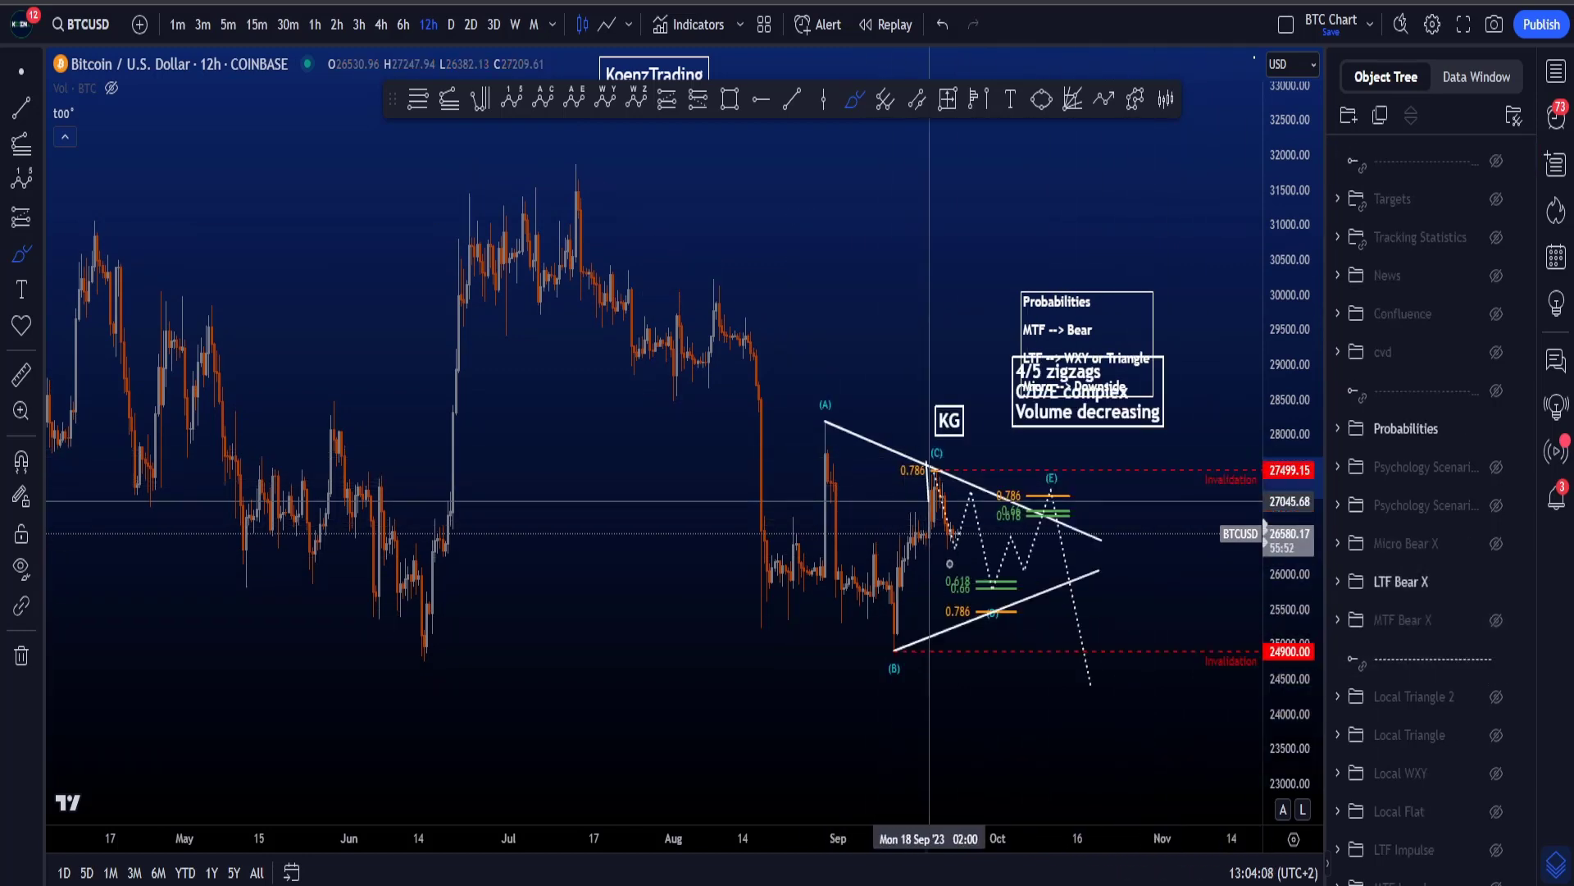
pyautogui.moveTo(927, 474)
pyautogui.mouseDown()
pyautogui.moveTo(1019, 531)
pyautogui.moveTo(1025, 492)
pyautogui.moveTo(1098, 646)
pyautogui.mouseUp()
pyautogui.hotkey('ctrl', 'z')
pyautogui.hotkey('ctrl', 'z')
pyautogui.moveTo(1282, 634); pyautogui.dragTo(1282, 484)
pyautogui.scroll(6, 1002, 617)
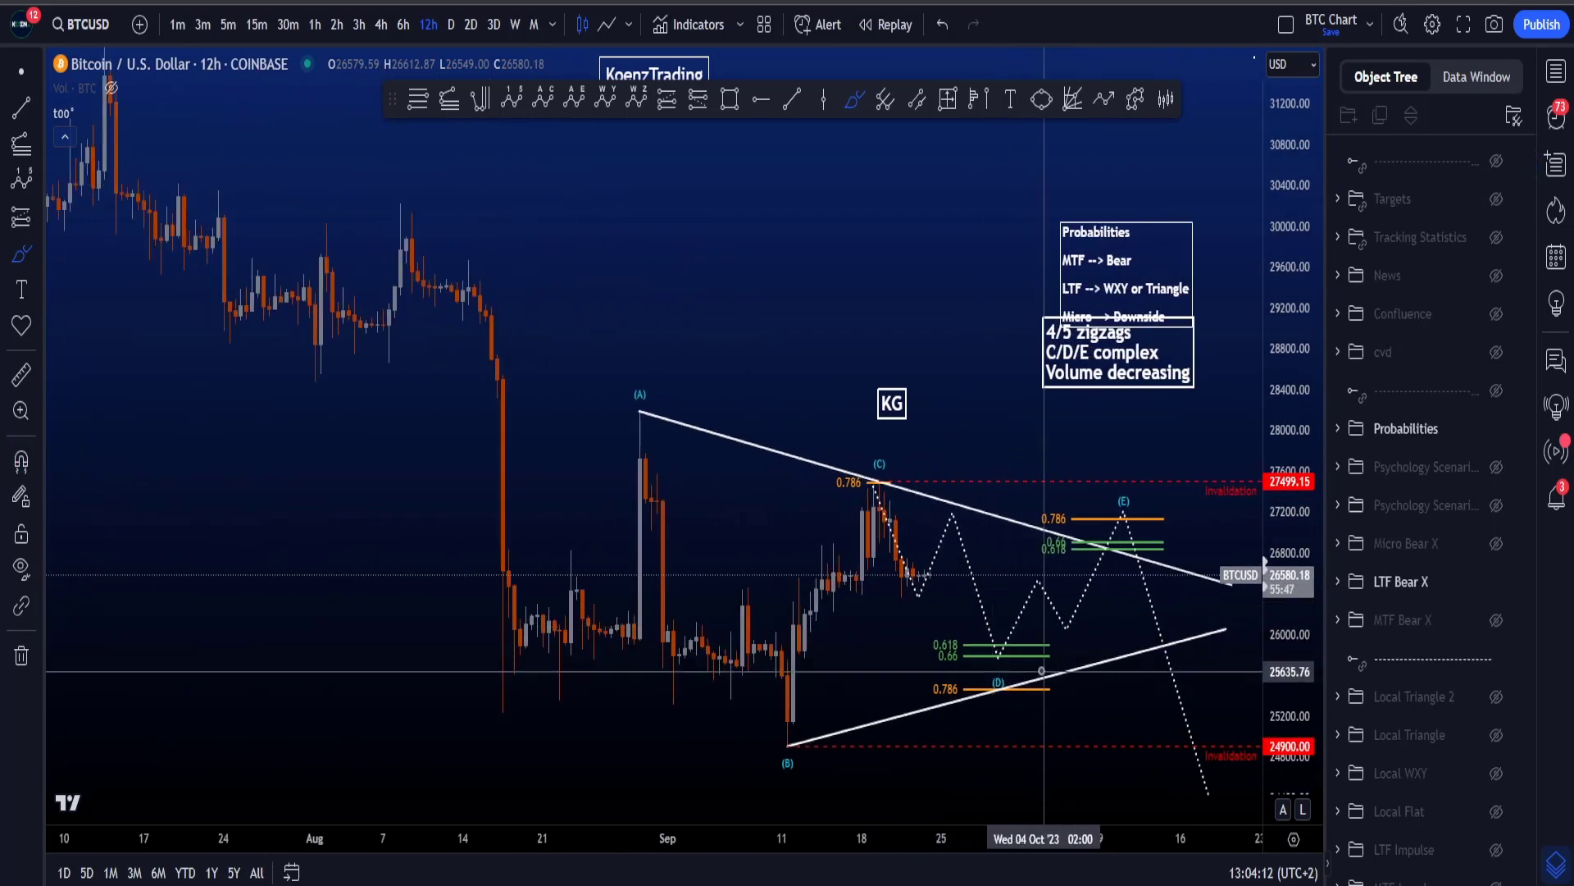
# - Brush over the (D) target zone and the leg from (C) down to it, undoing both strokes
pyautogui.moveTo(1024, 656); pyautogui.dragTo(1019, 723)
pyautogui.hotkey('ctrl', 'z')
pyautogui.moveTo(884, 492)
pyautogui.mouseDown()
pyautogui.moveTo(923, 574)
pyautogui.moveTo(991, 646)
pyautogui.mouseUp()
pyautogui.hotkey('ctrl', 'z')
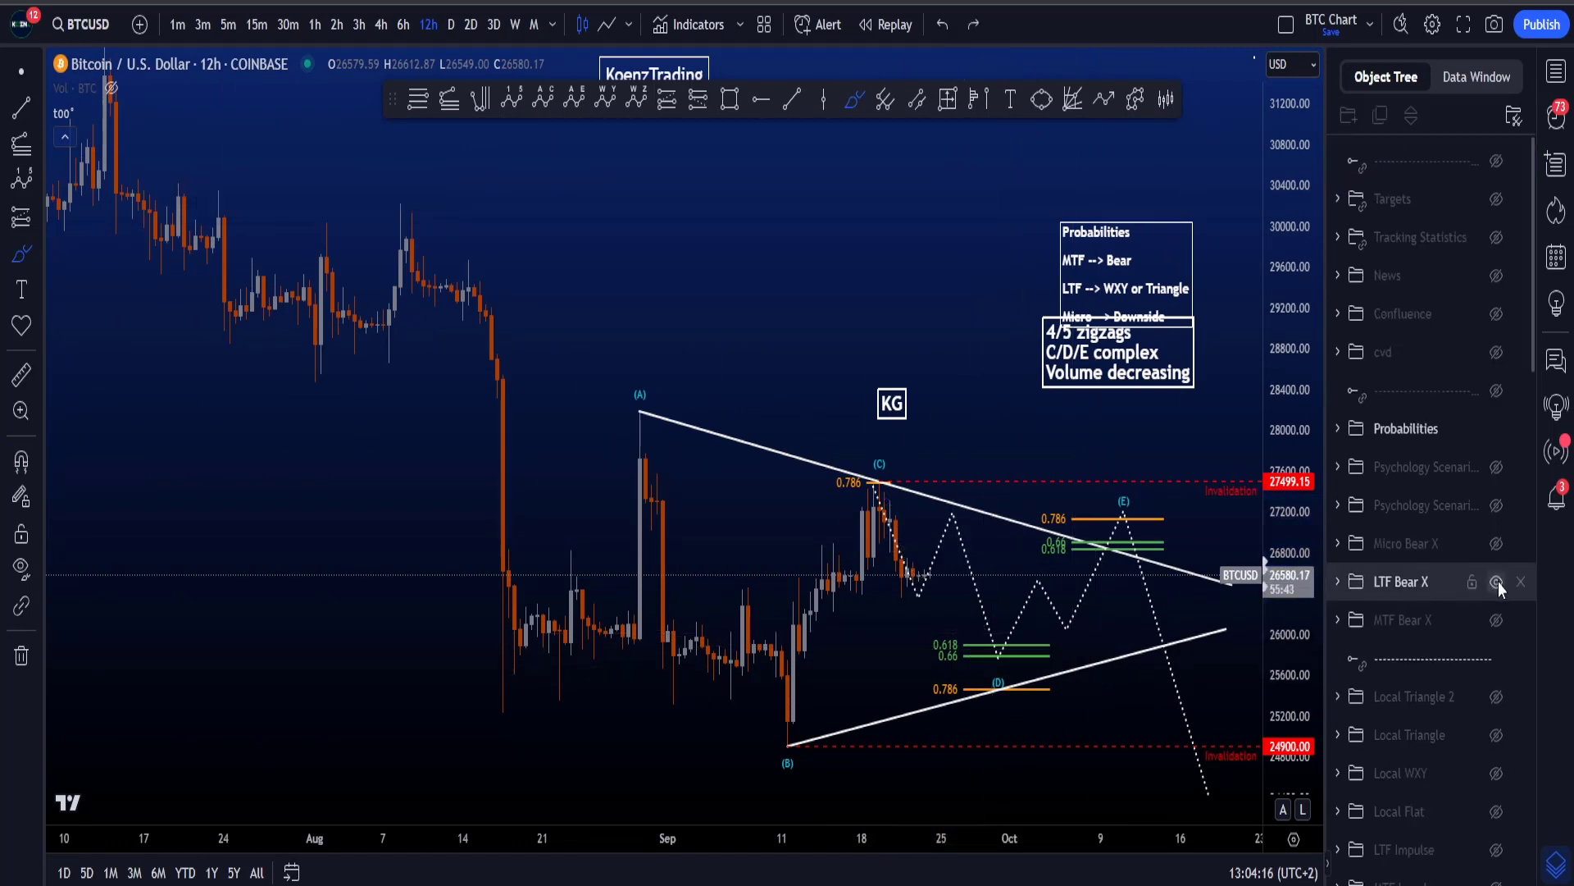
# - Replace the LTF Bear X drawings with Micro Bear X and brush the decline towards the Y label, undoing the stroke
pyautogui.click(1497, 582)
pyautogui.moveTo(1288, 707); pyautogui.dragTo(1286, 646)
pyautogui.scroll(3, 961, 656)
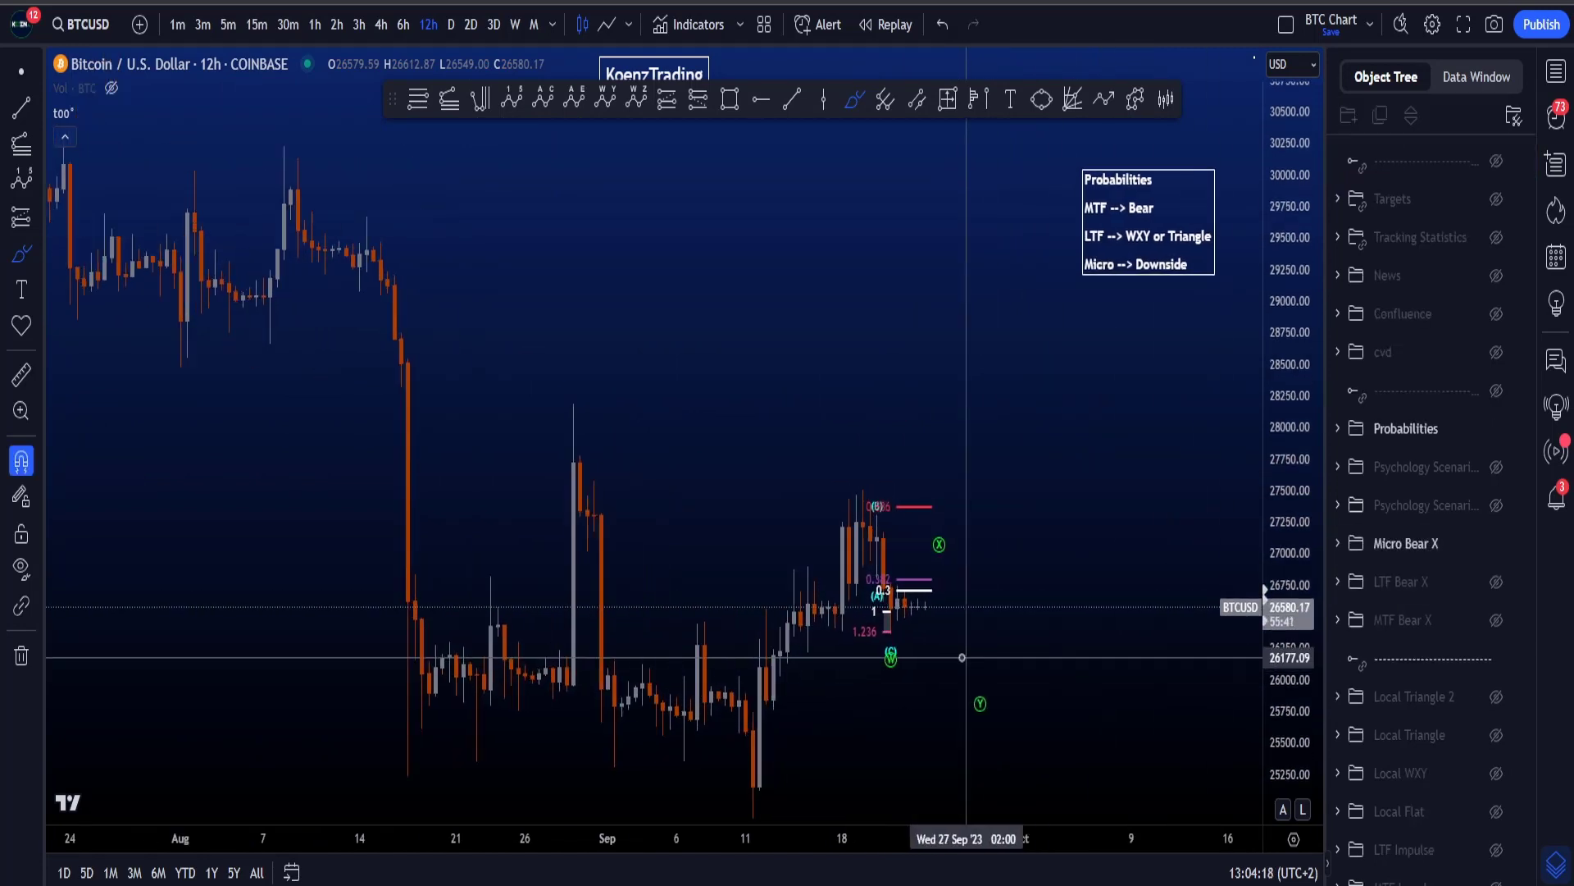
pyautogui.moveTo(861, 502)
pyautogui.mouseDown()
pyautogui.moveTo(882, 583)
pyautogui.moveTo(951, 570)
pyautogui.moveTo(994, 705)
pyautogui.mouseUp()
pyautogui.hotkey('ctrl', 'z')
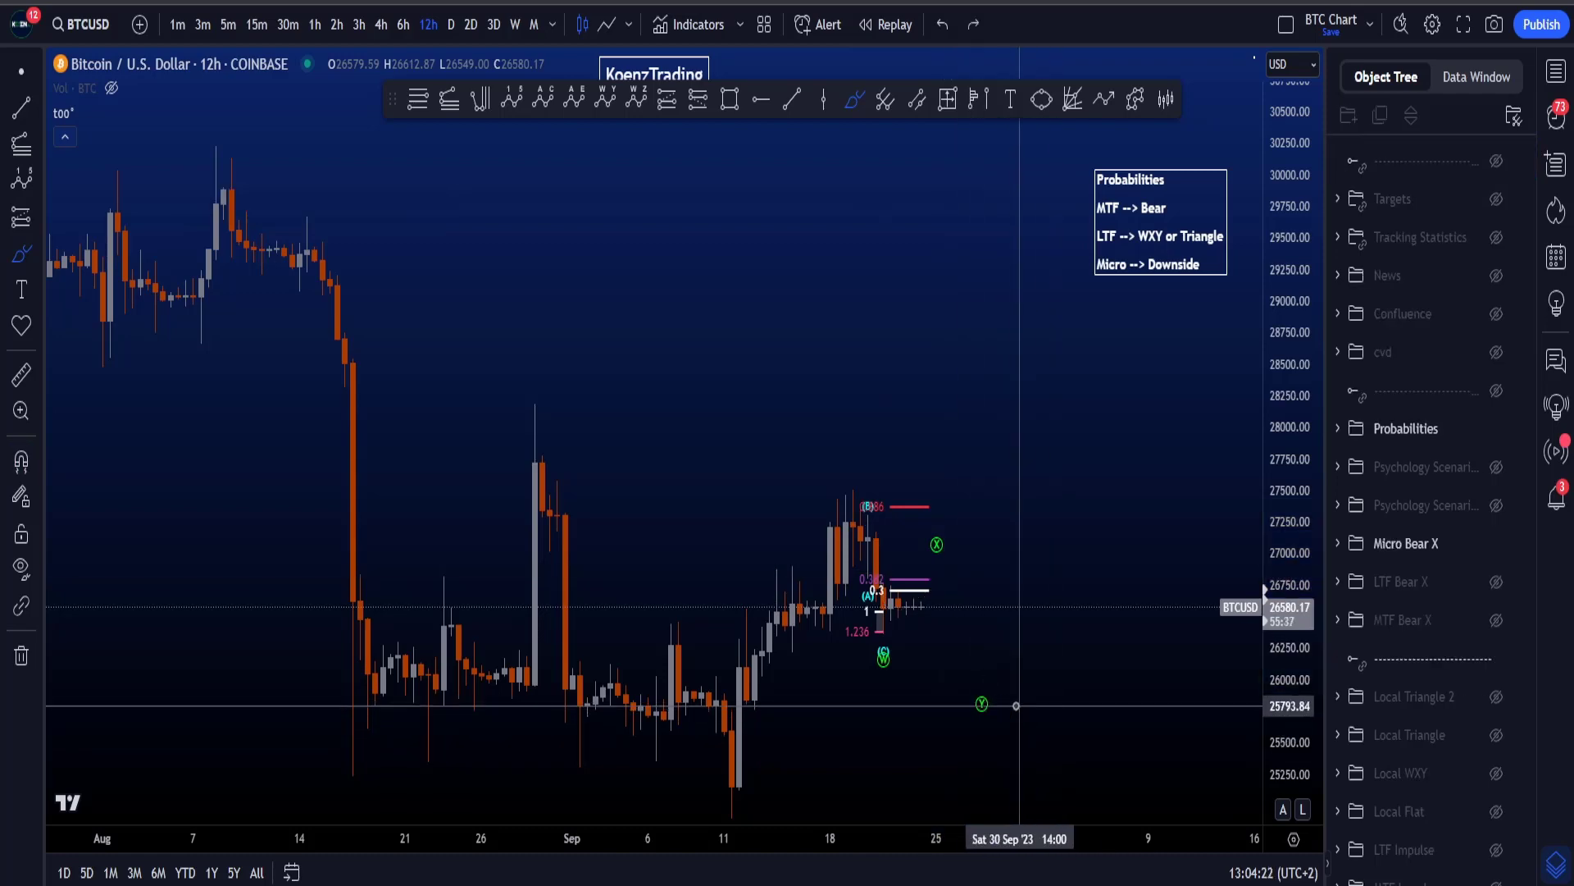